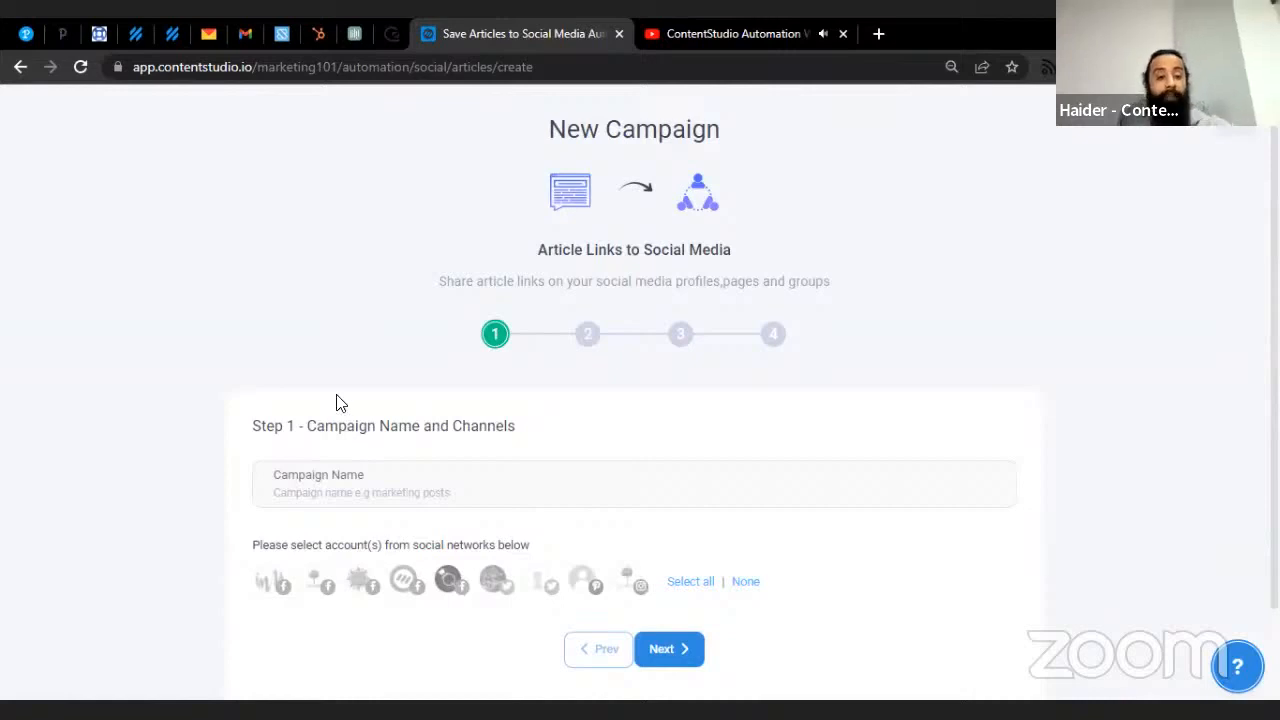
# - Name the campaign Marketing, pick five social accounts including ContentStudio and Twitter, and continue
pyautogui.click(348, 489)
pyautogui.write('Marketing')
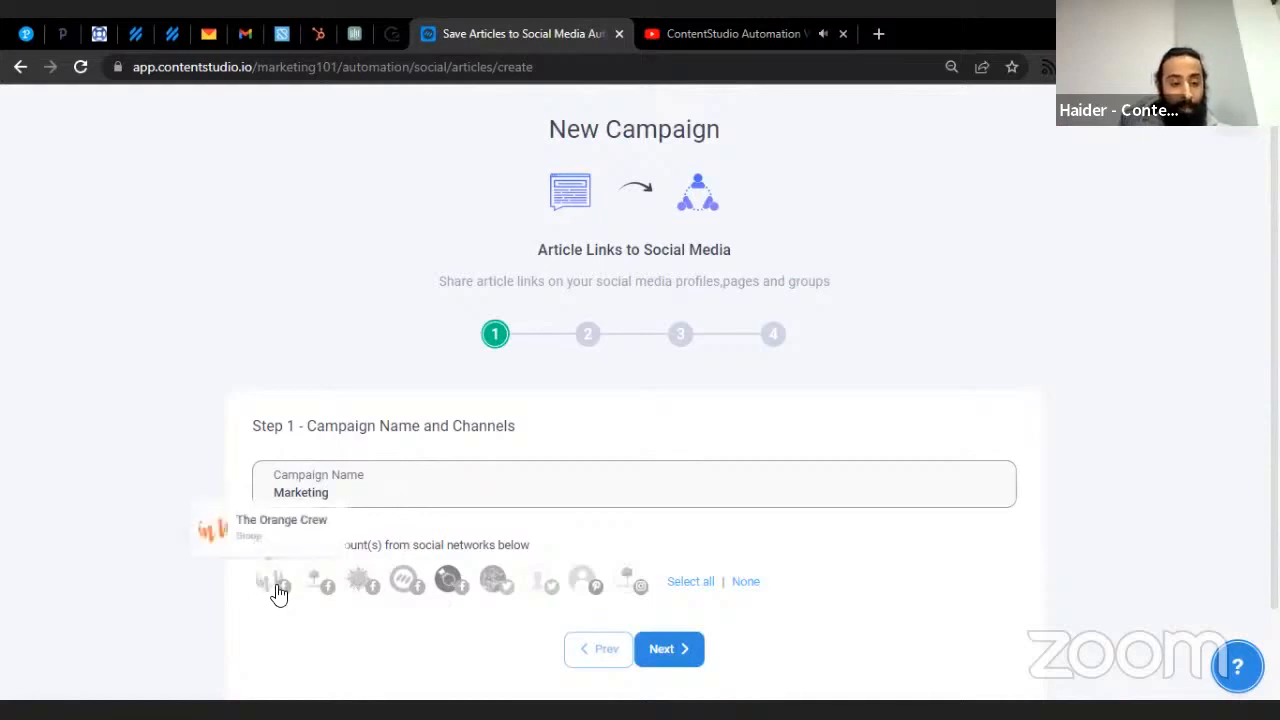
pyautogui.click(274, 588)
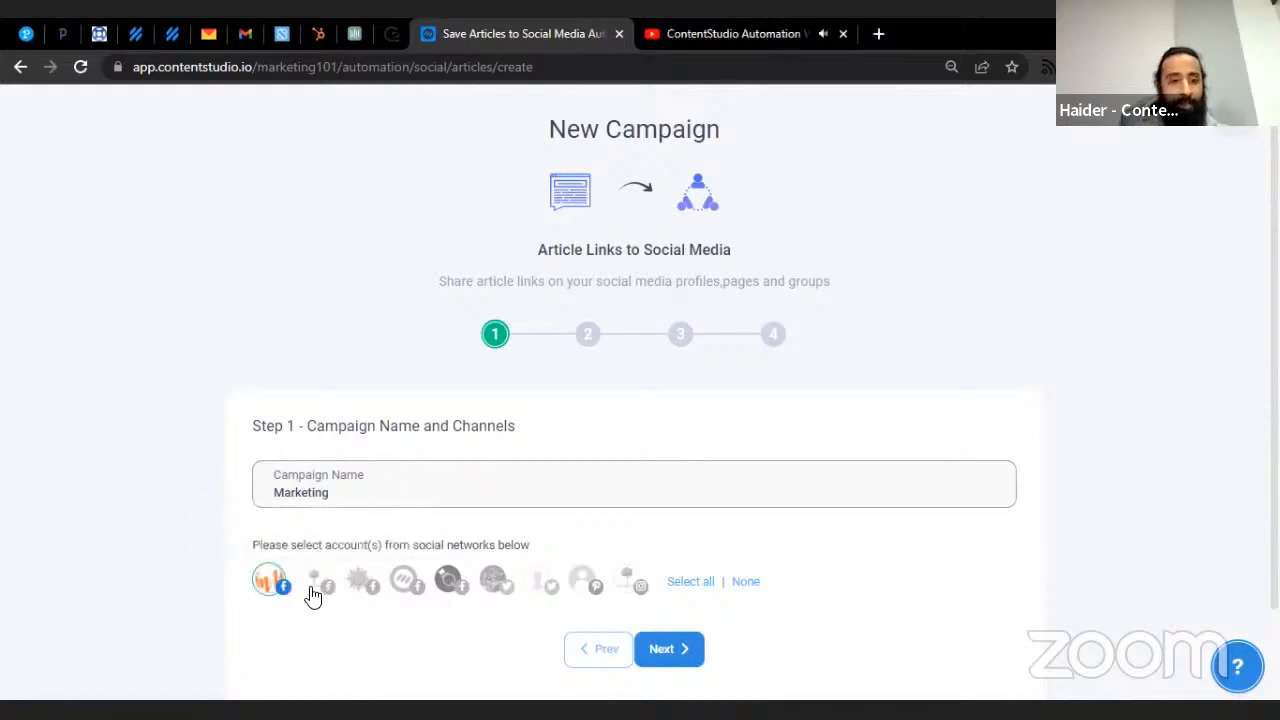
pyautogui.click(318, 583)
pyautogui.click(365, 587)
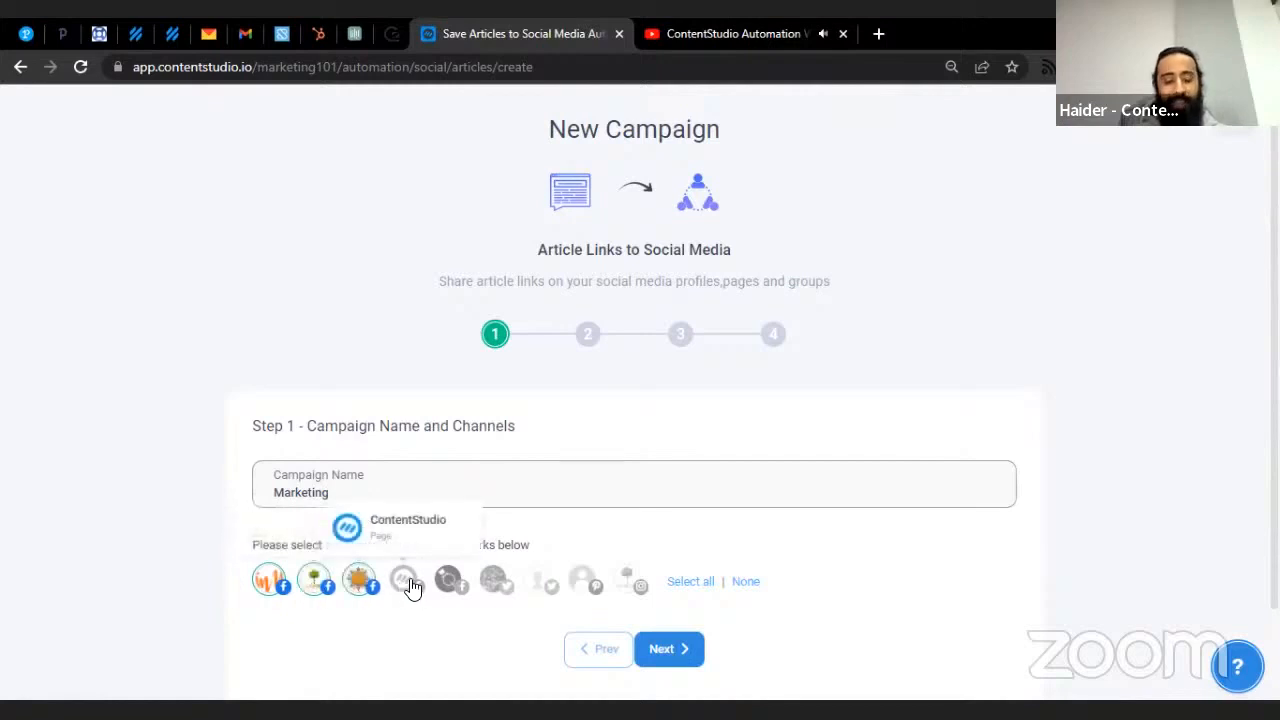
pyautogui.click(406, 584)
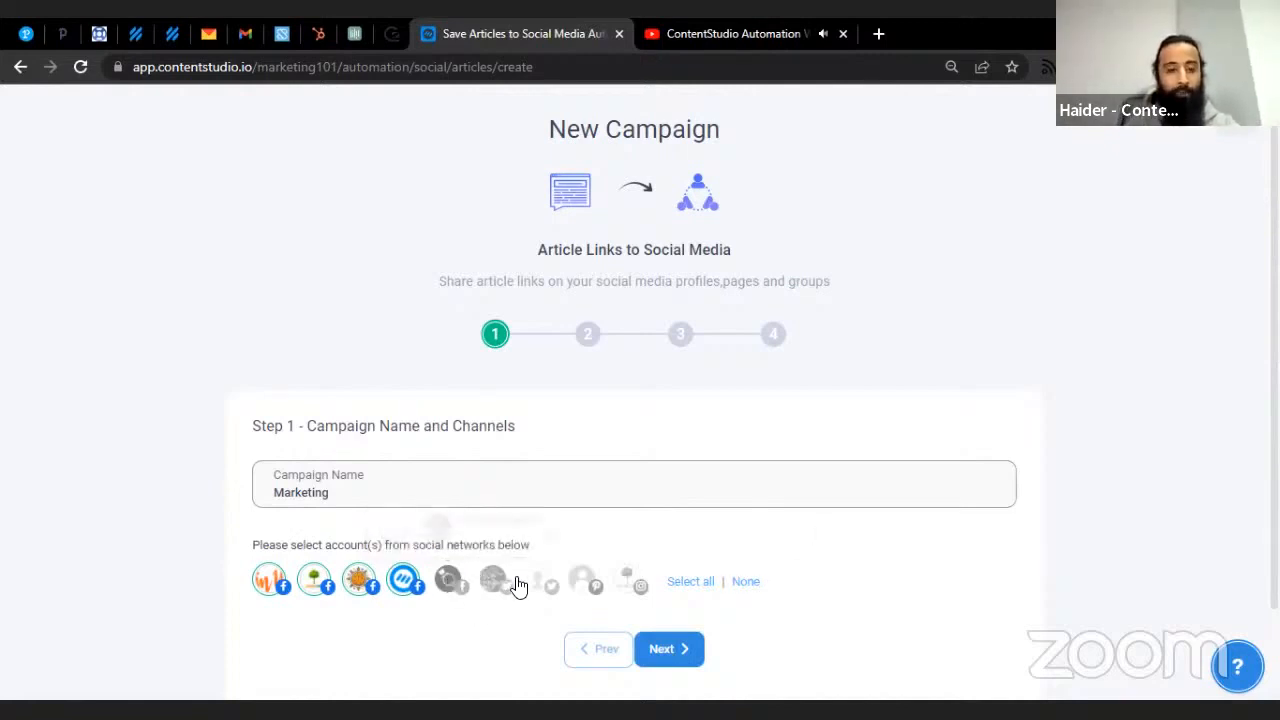
pyautogui.click(487, 589)
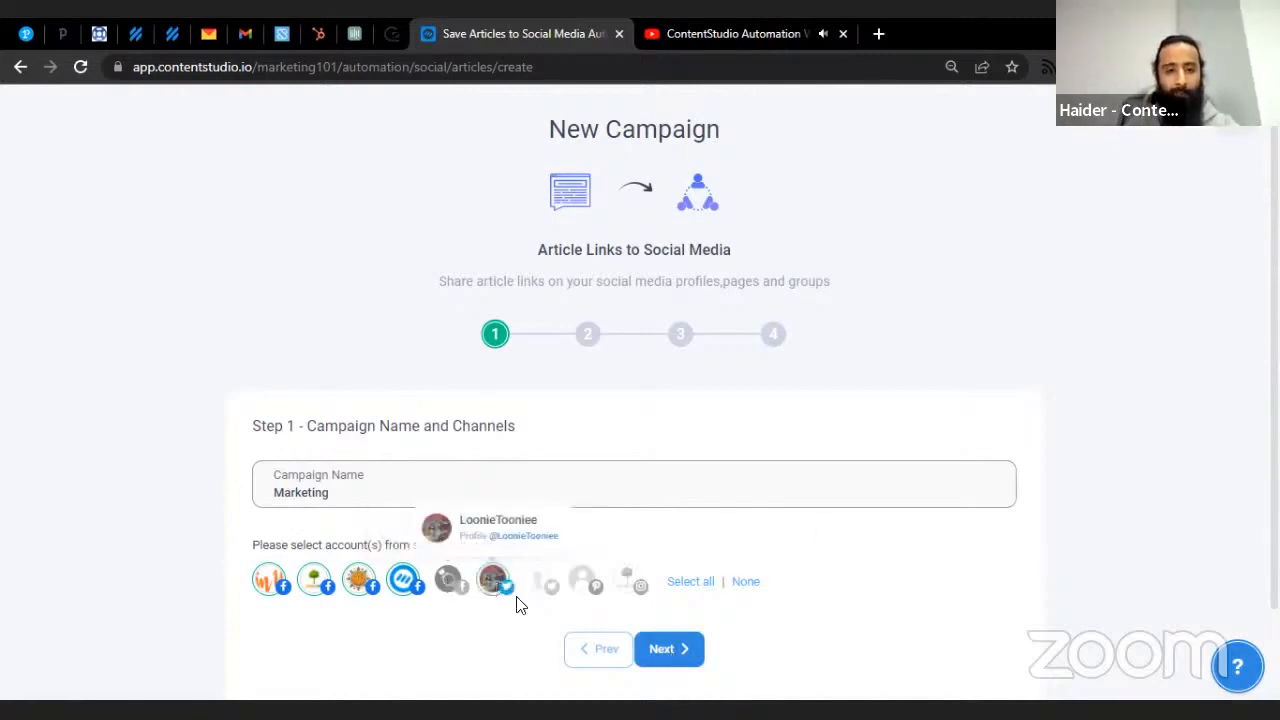
pyautogui.click(678, 654)
pyautogui.scroll(-2, 604, 465)
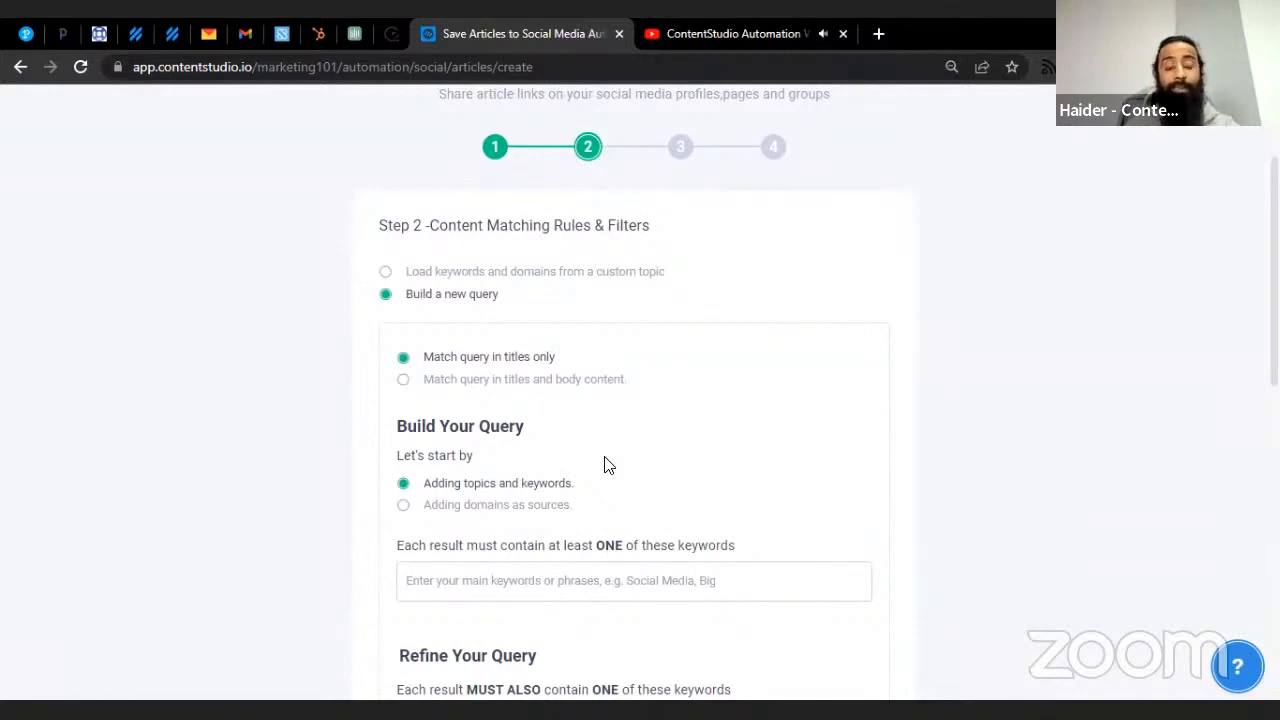
# - After glancing at custom topics, build a new query matching titles and body content
pyautogui.click(558, 285)
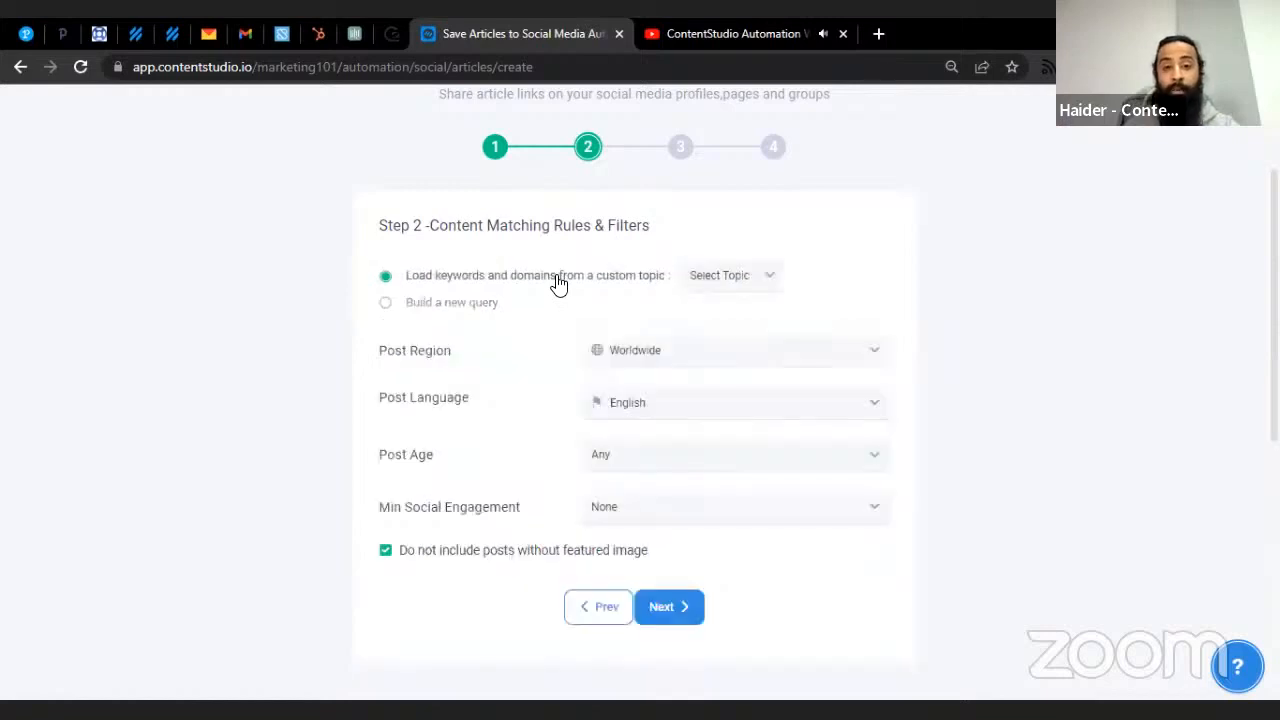
pyautogui.click(733, 286)
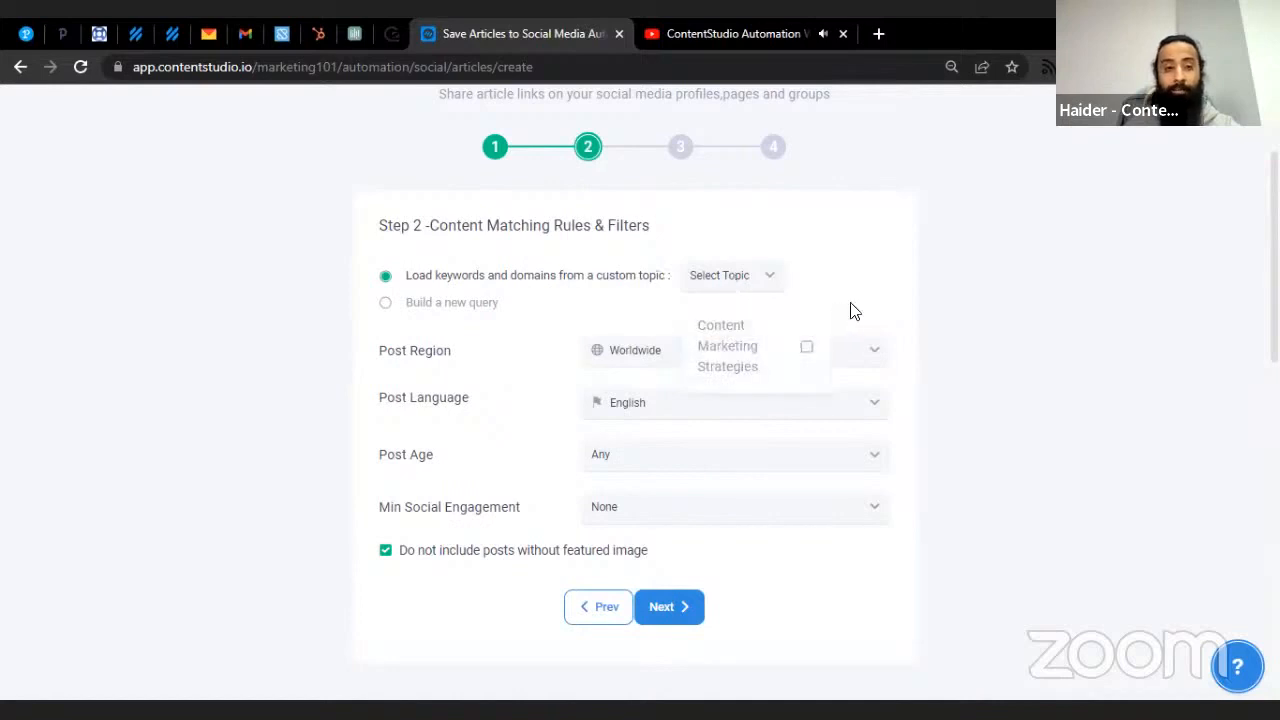
pyautogui.click(466, 302)
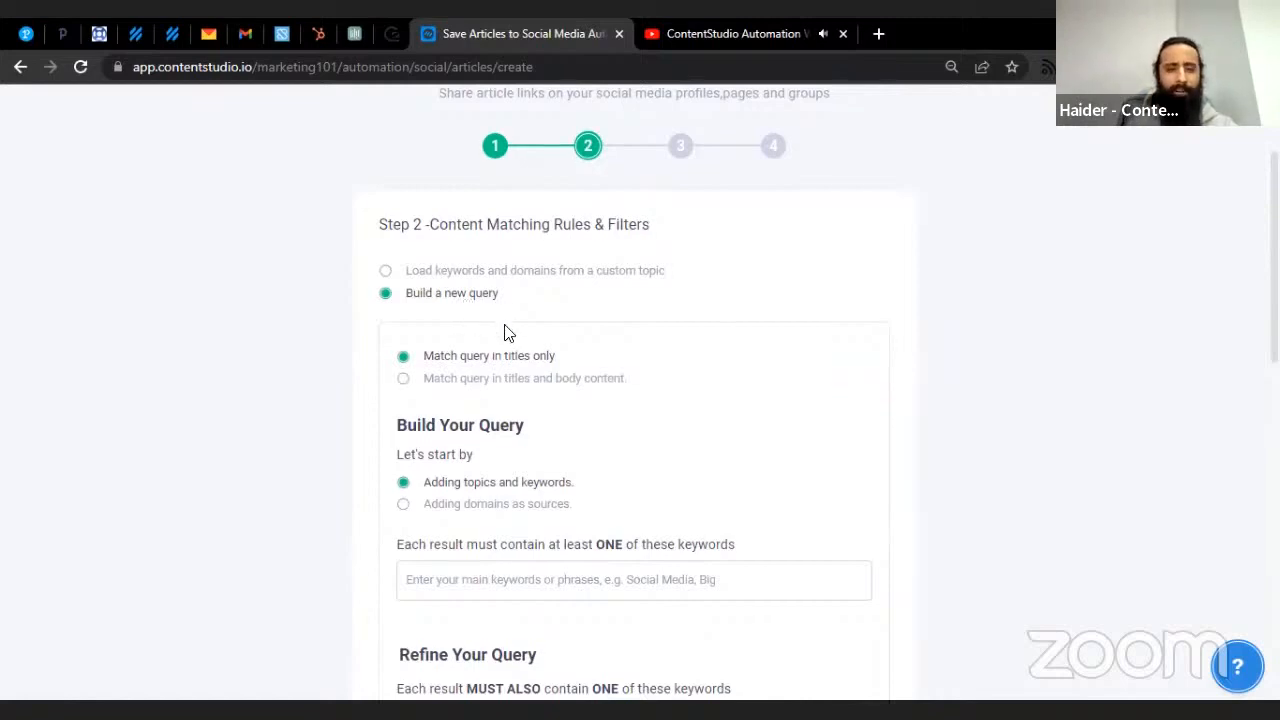
pyautogui.scroll(-1, 470, 320)
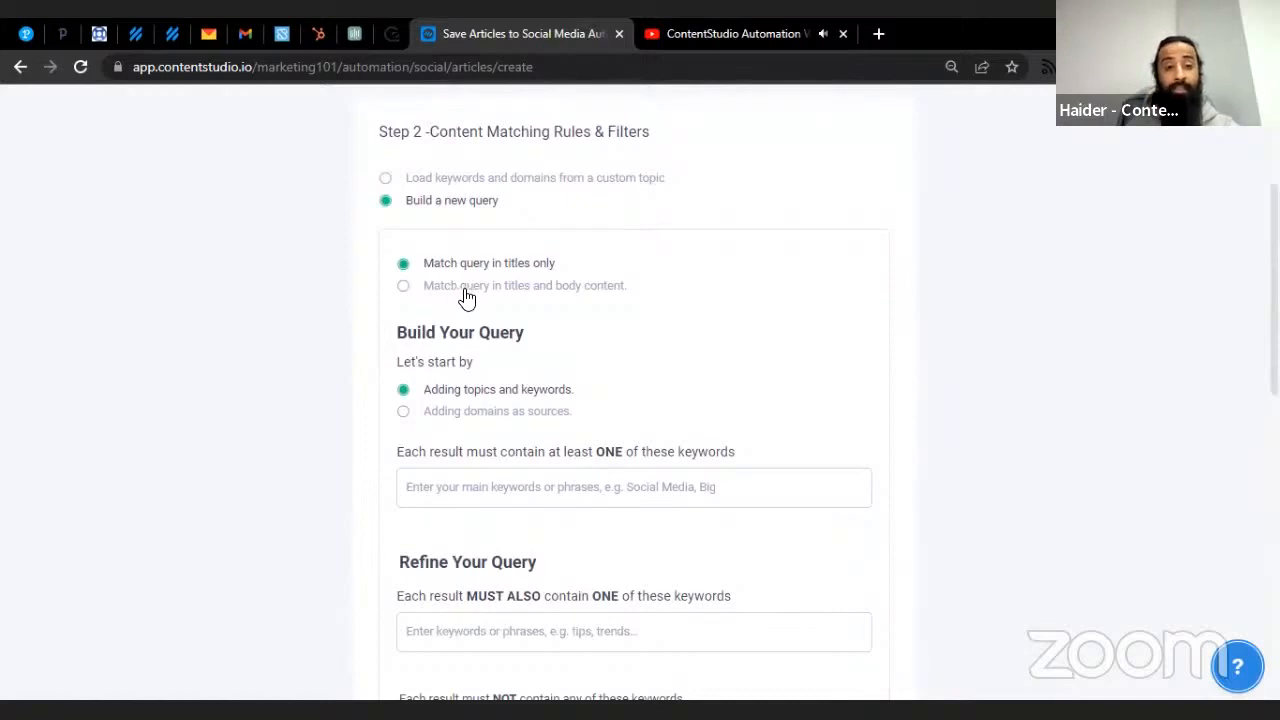
pyautogui.click(468, 298)
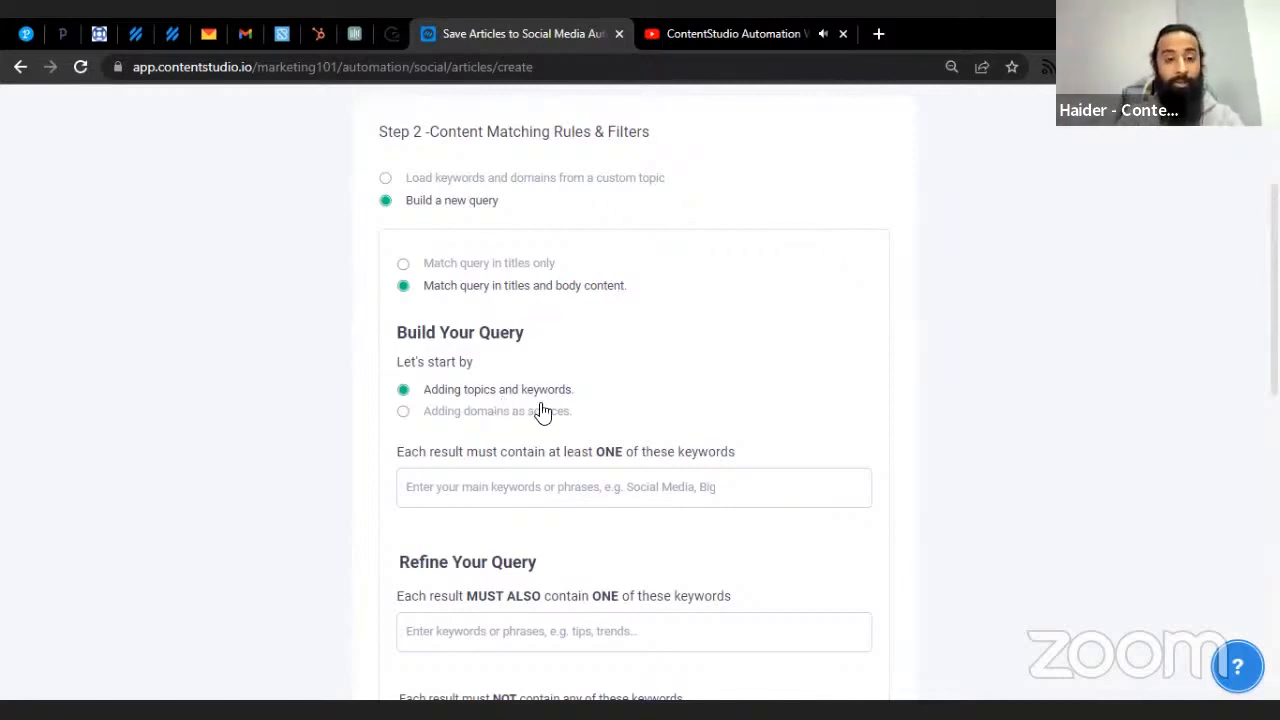
pyautogui.scroll(-1, 543, 412)
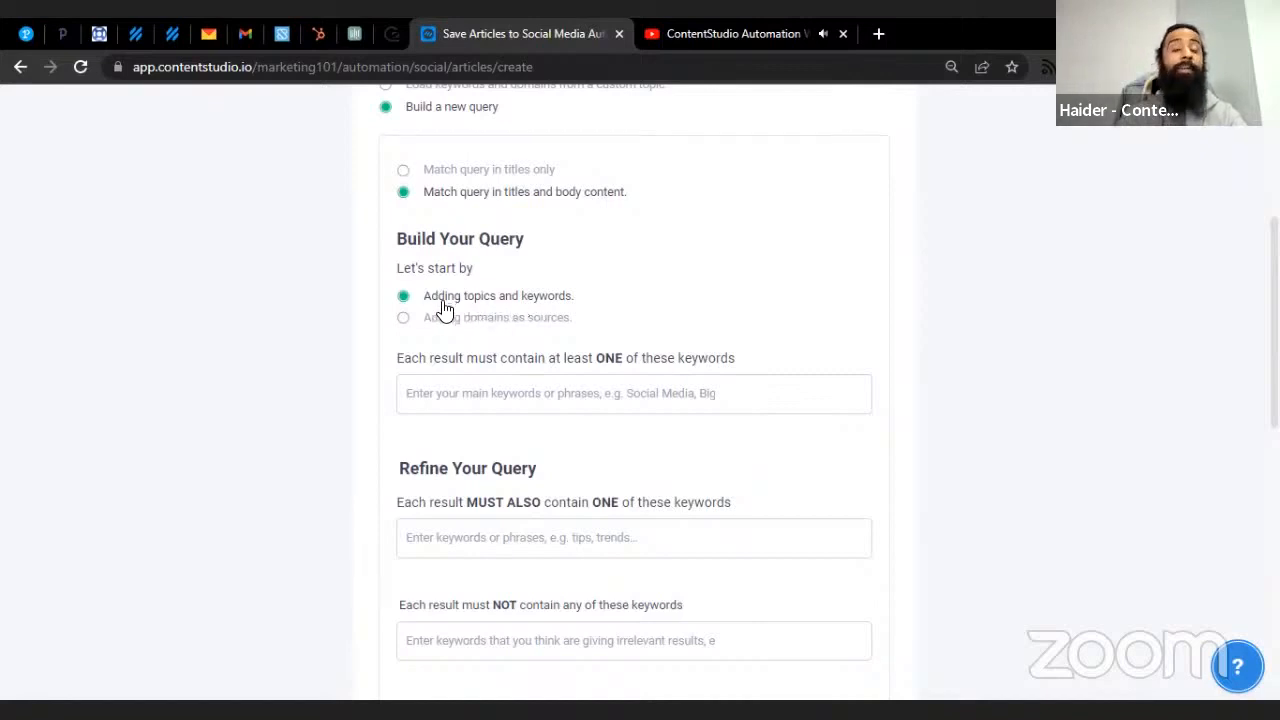
pyautogui.click(510, 376)
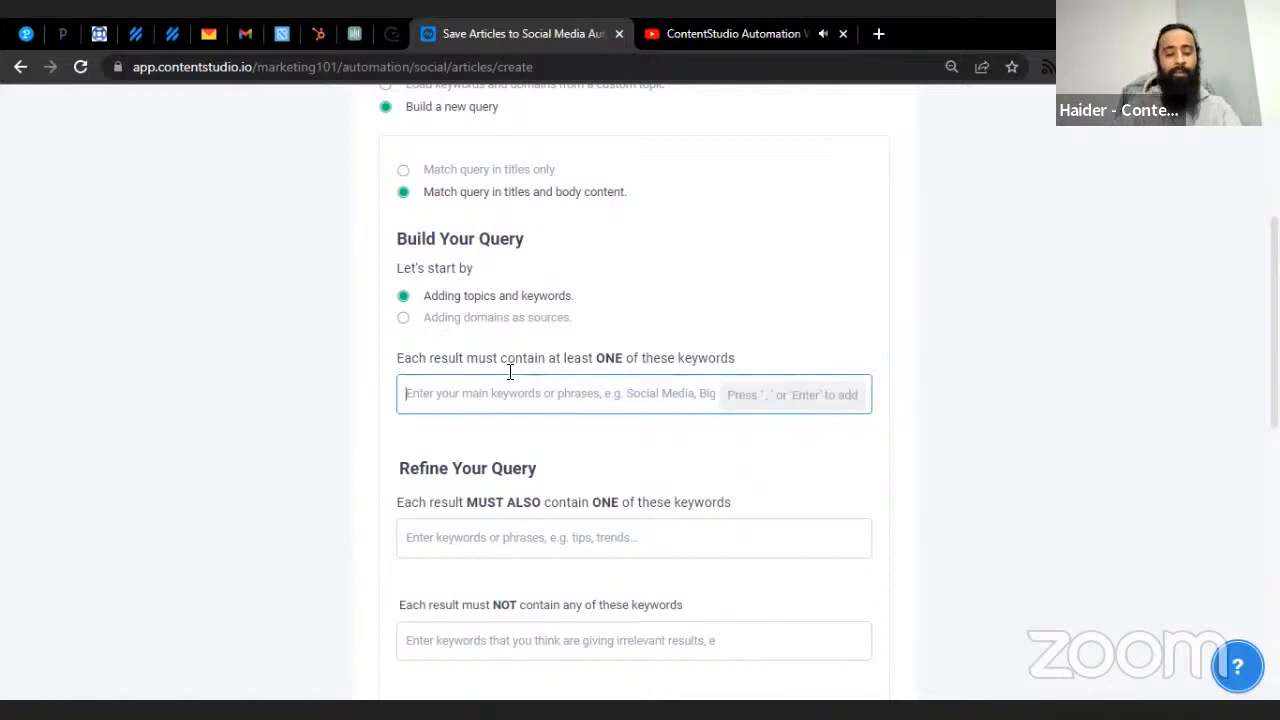
# - Add Marketing as a required main keyword
pyautogui.write('Marketing')
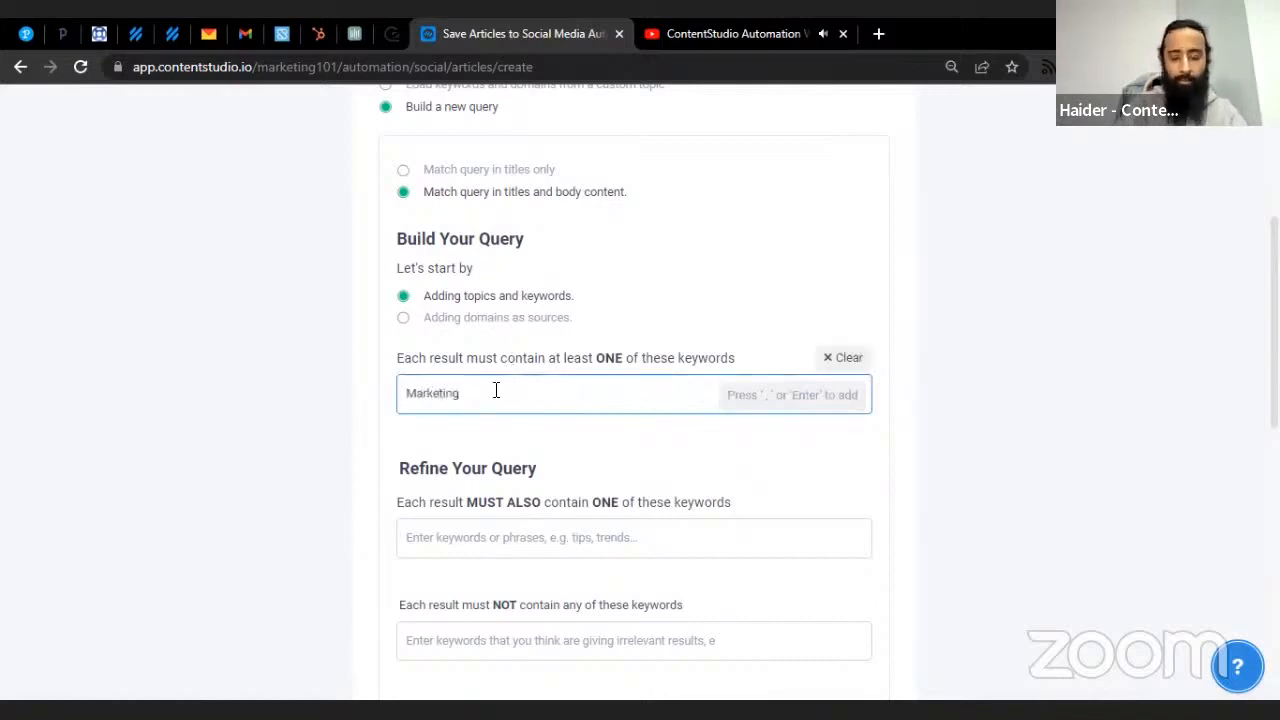
pyautogui.press('Return')
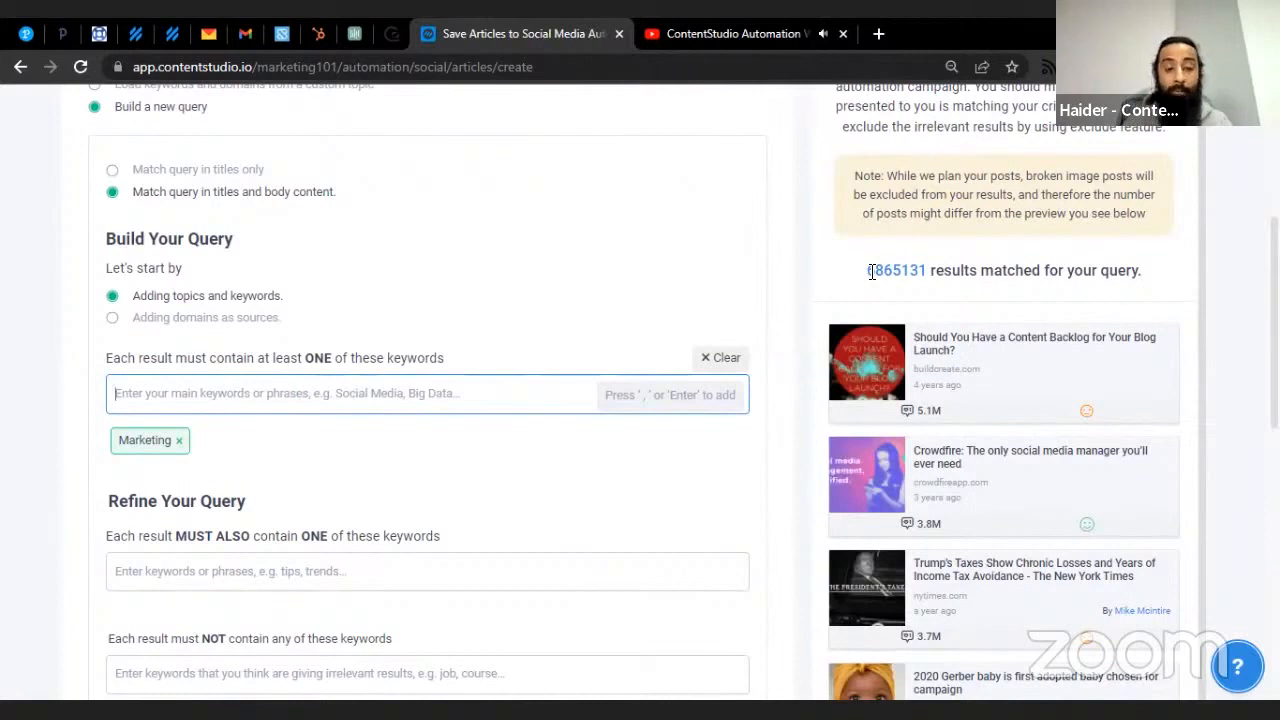
pyautogui.scroll(-1, 429, 334)
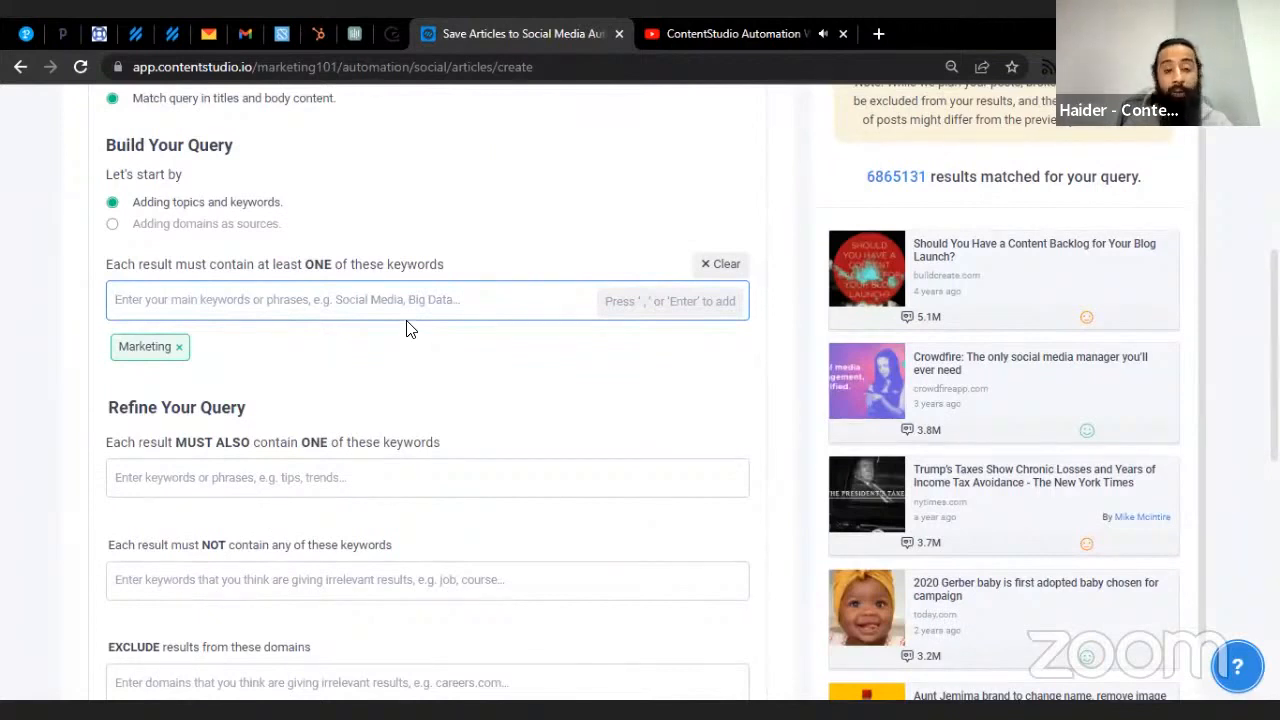
pyautogui.scroll(-2, 265, 380)
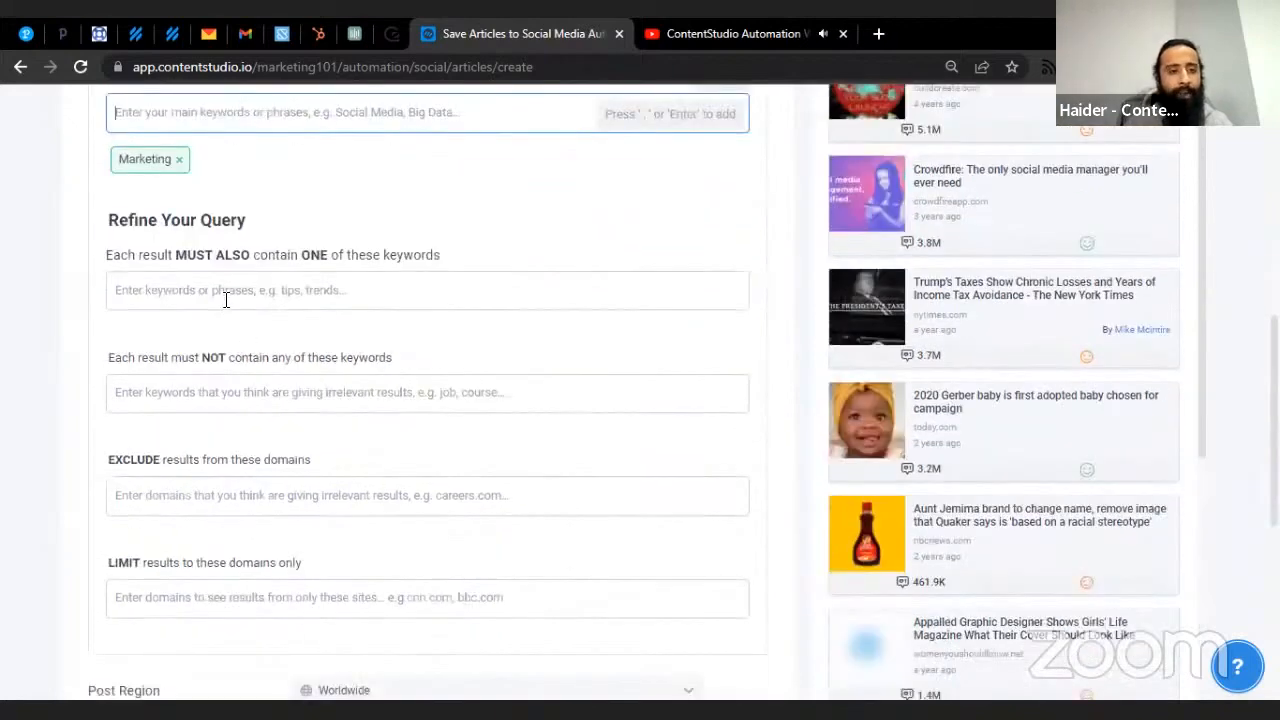
# - Add Digital Marketing, SEO and Organic Marketing as must-also keywords
pyautogui.click(223, 294)
pyautogui.scroll(1, 229, 309)
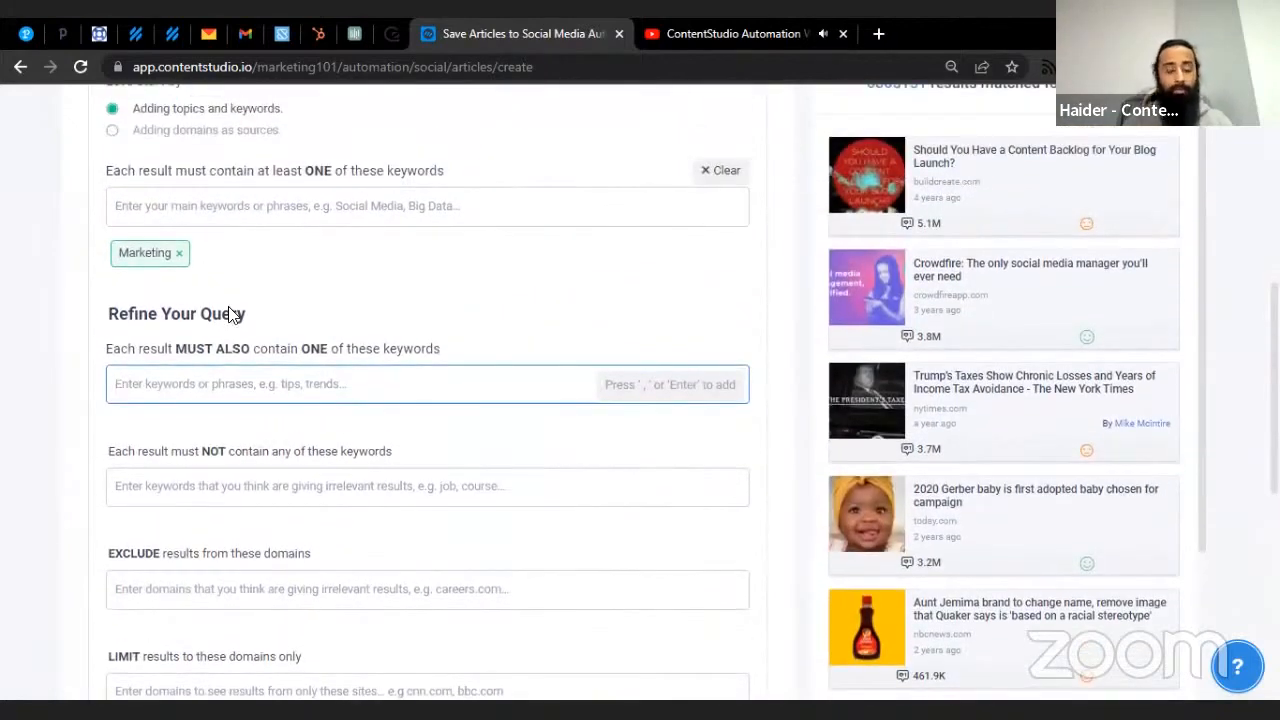
pyautogui.write('Digi')
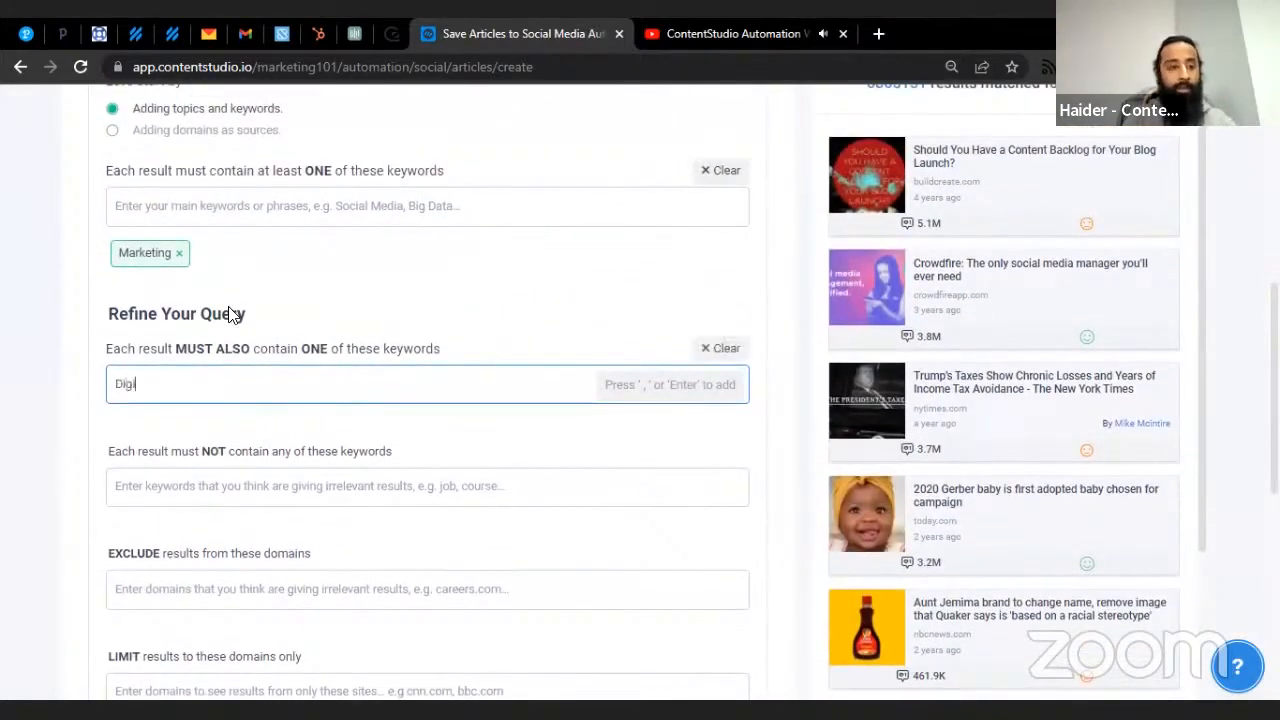
pyautogui.write('tal M')
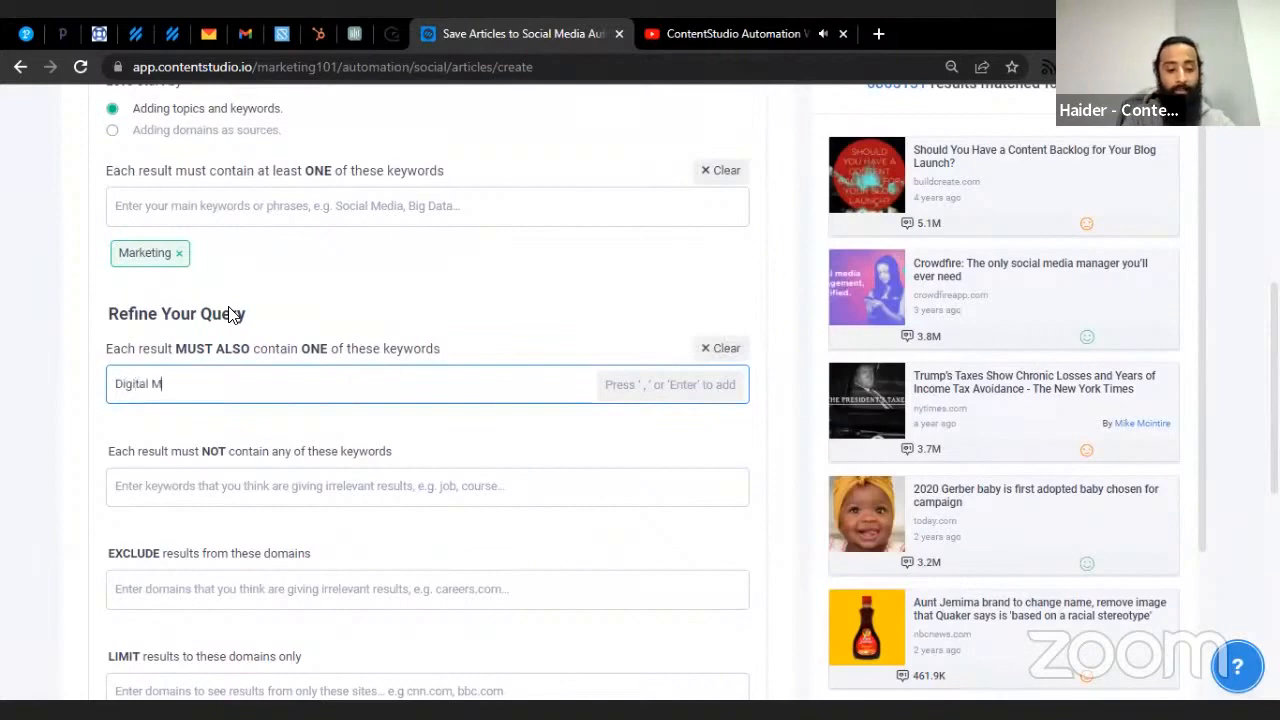
pyautogui.write('arketing')
pyautogui.press('Return')
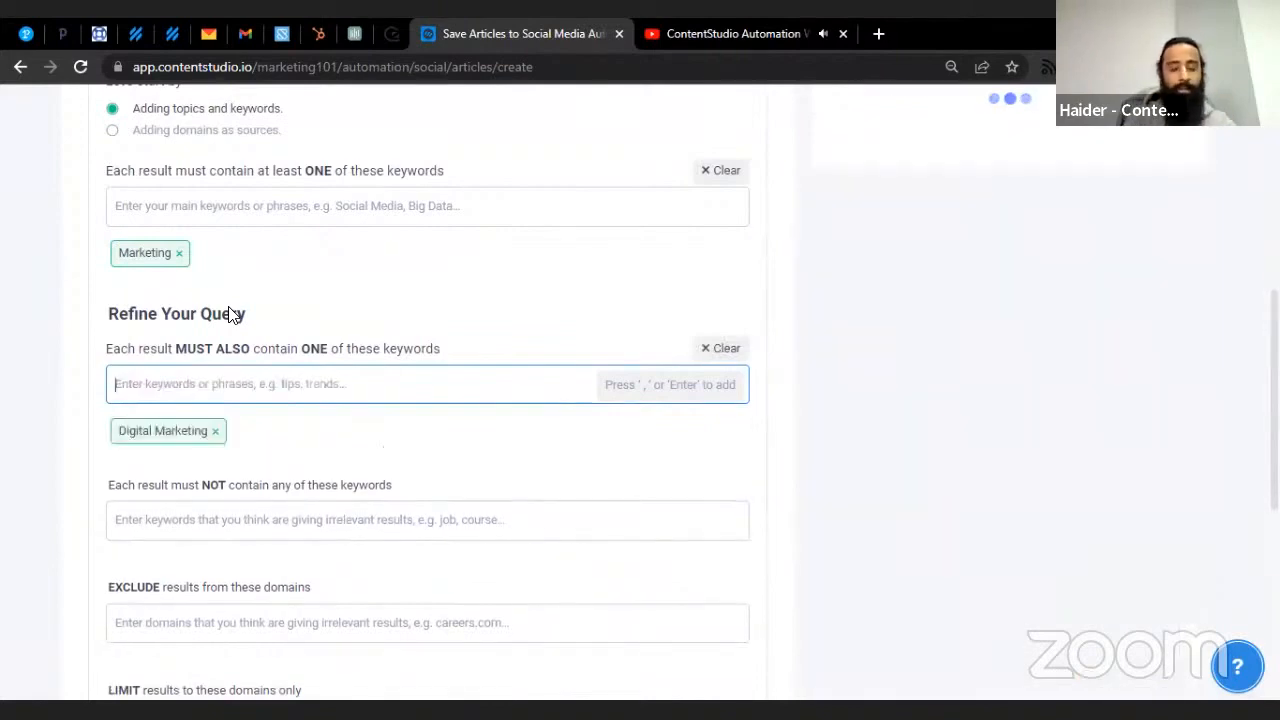
pyautogui.scroll(2, 938, 210)
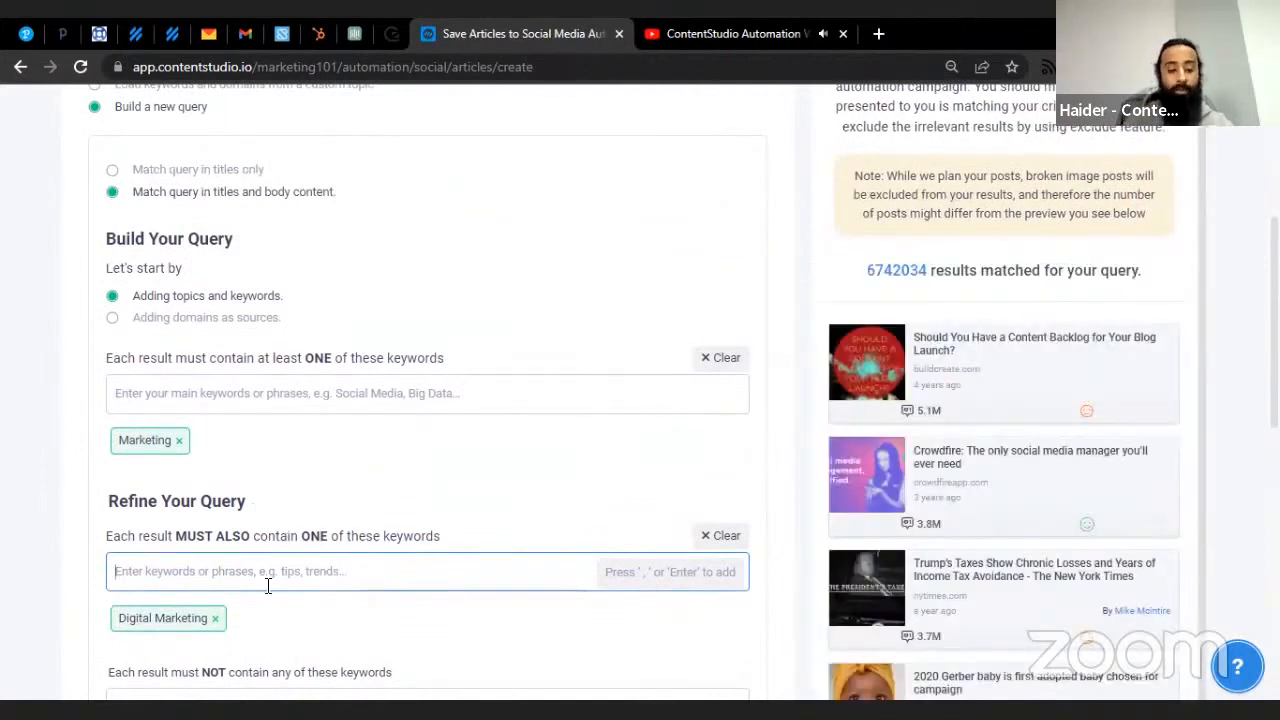
pyautogui.write('SEO')
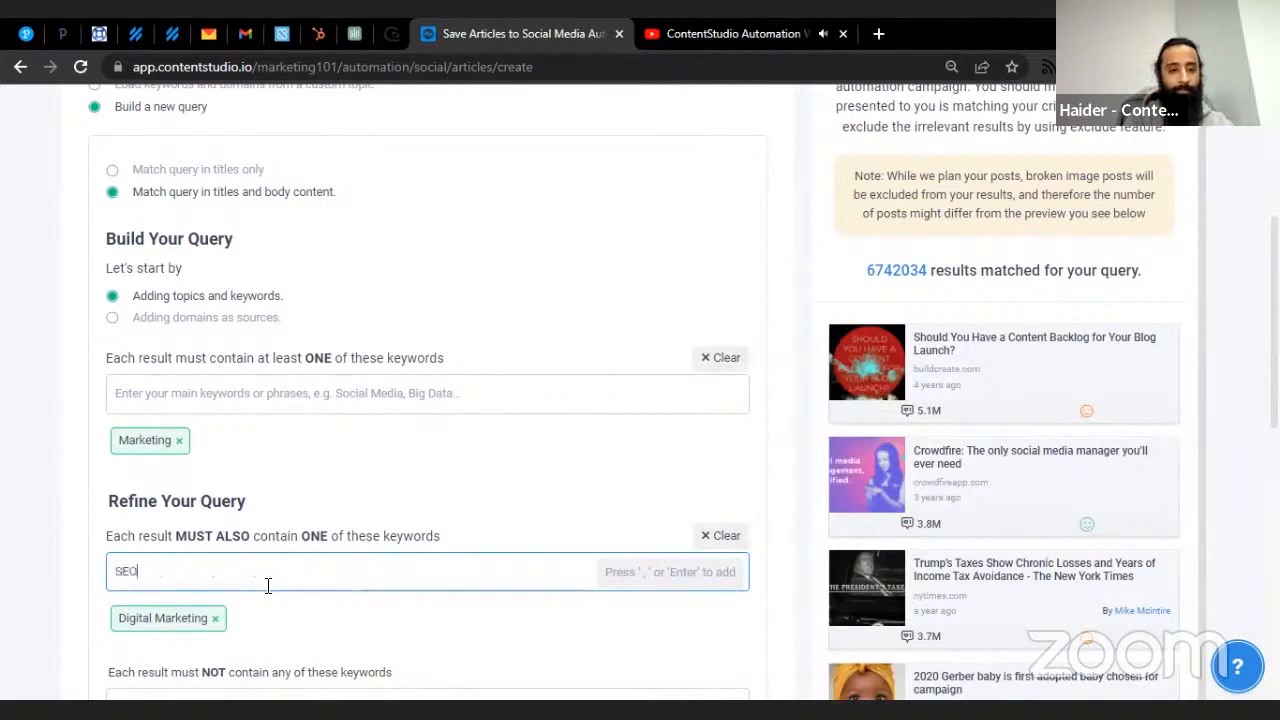
pyautogui.press('Return')
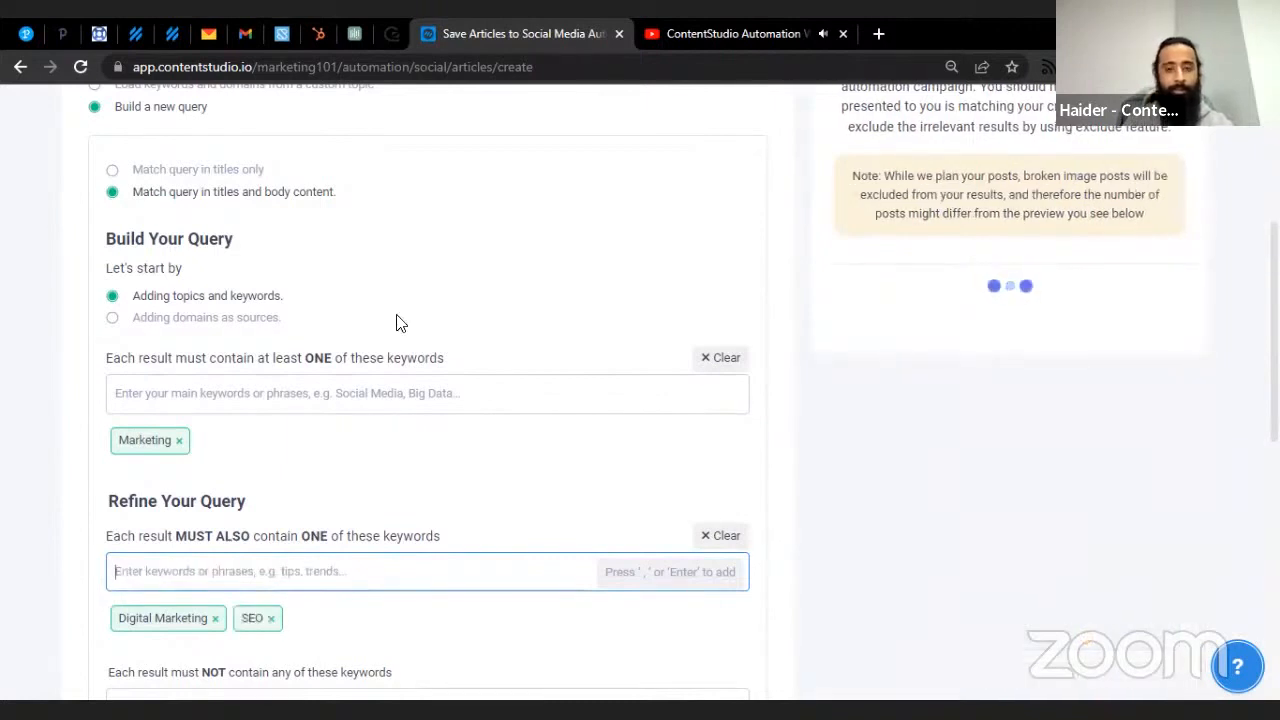
pyautogui.scroll(-1, 360, 368)
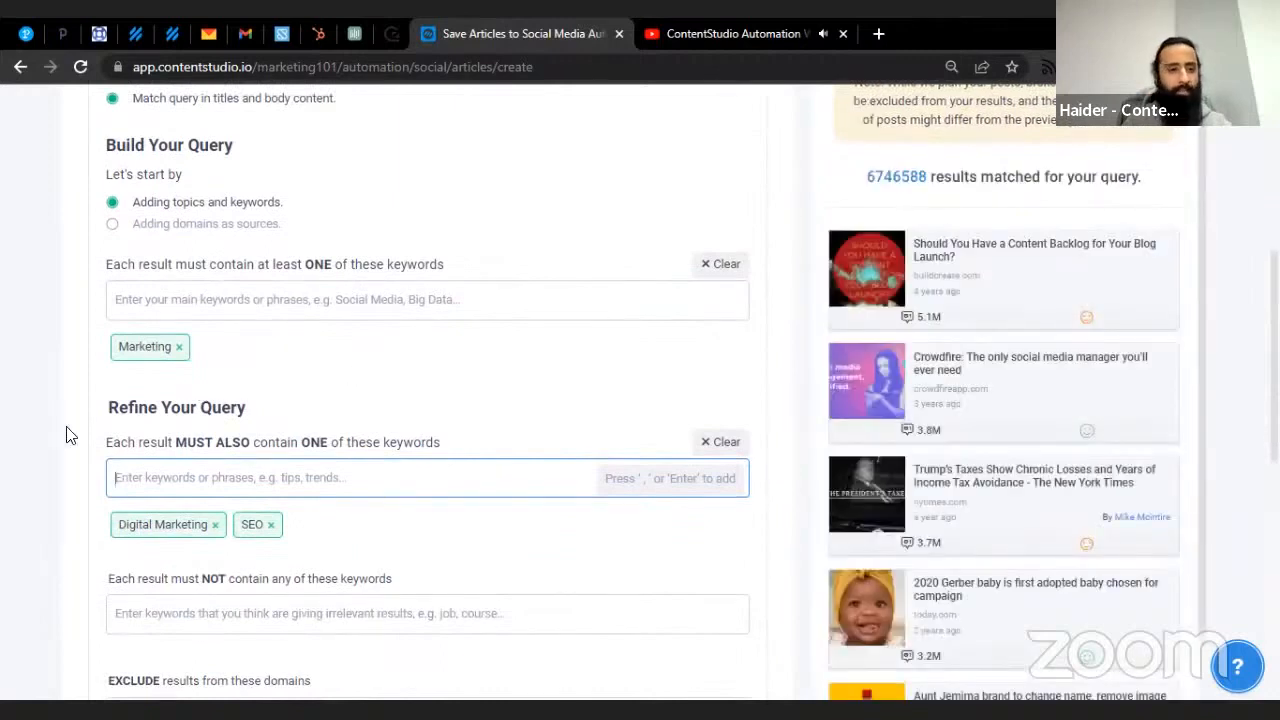
pyautogui.write('Organic ')
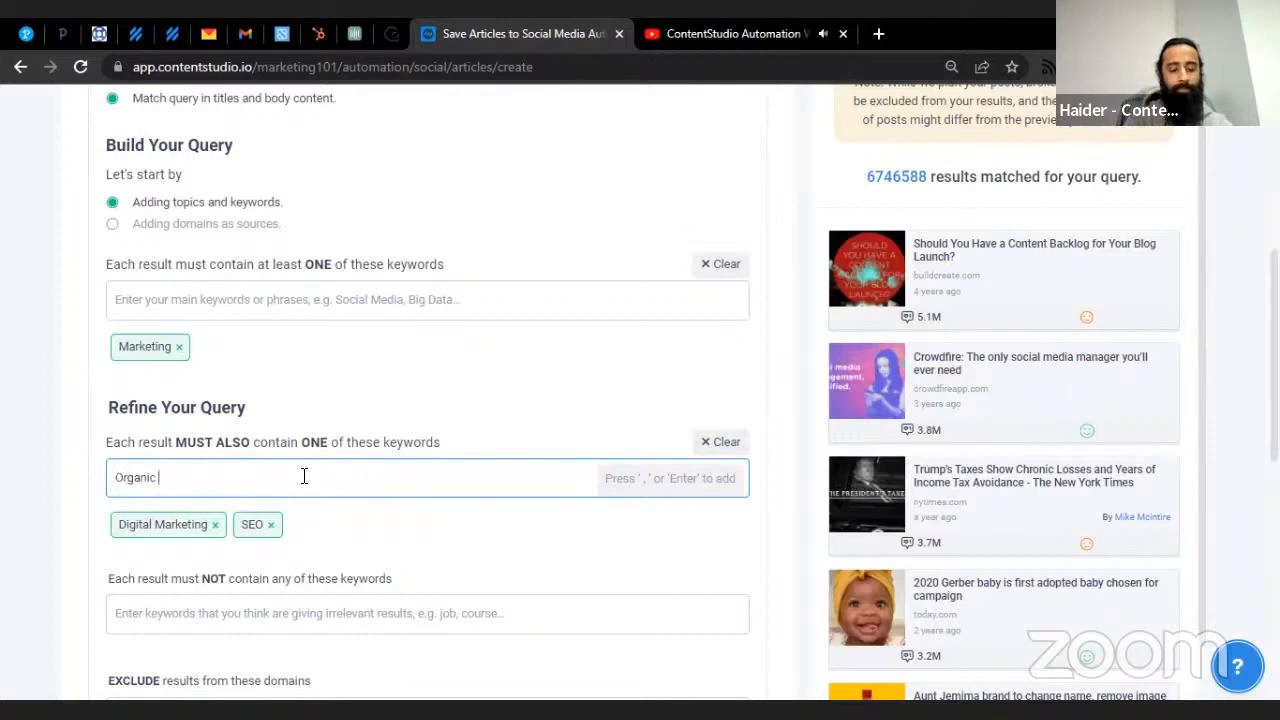
pyautogui.write('Marketing')
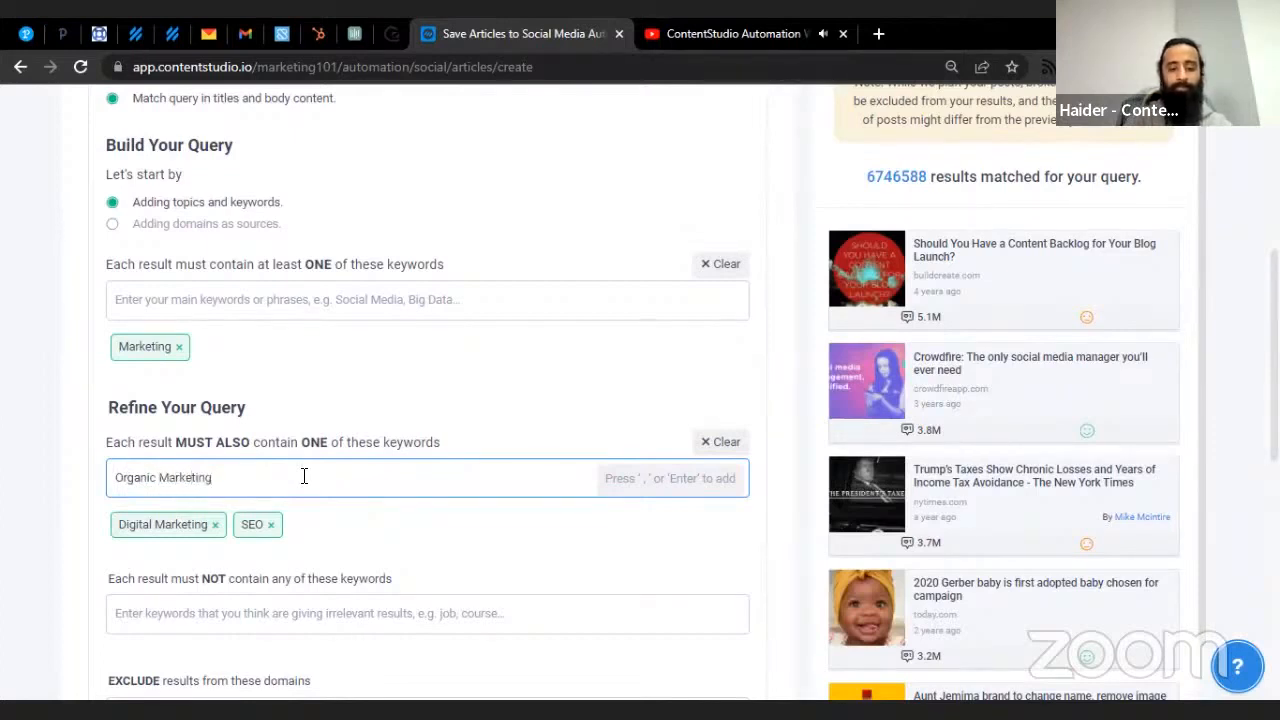
pyautogui.press('Return')
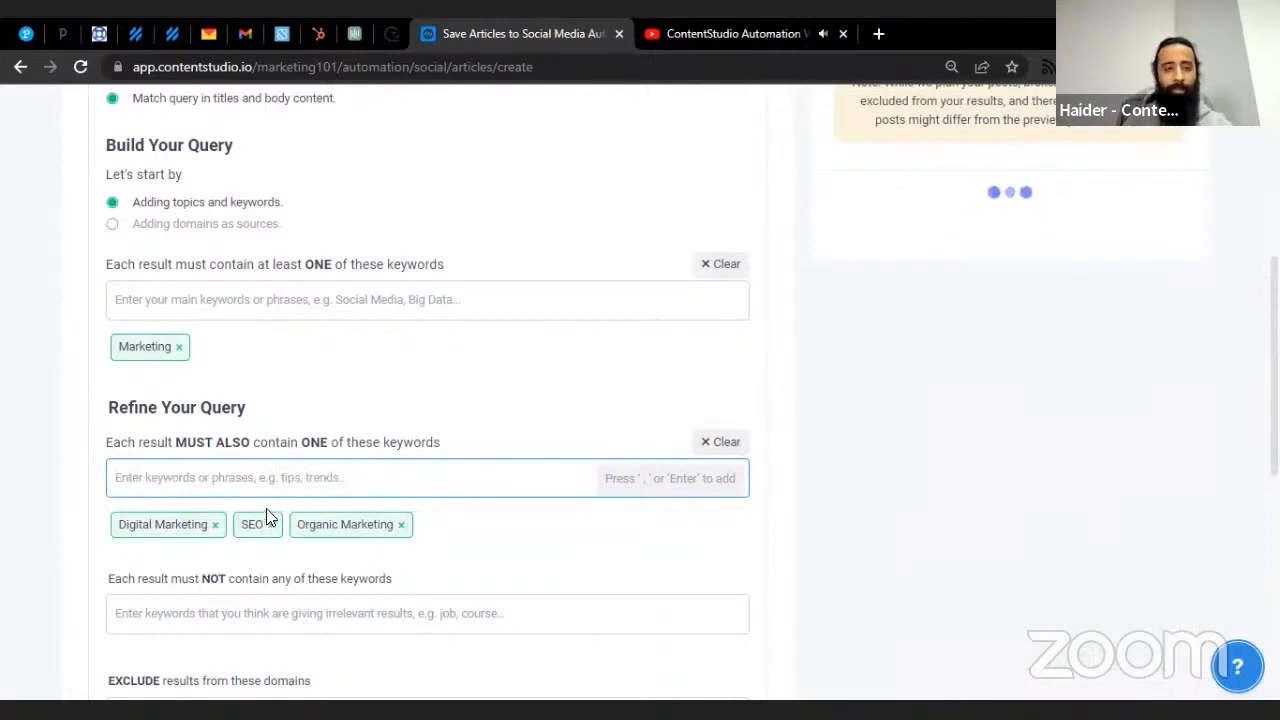
# - Add B2B as a second main keyword tag next to Marketing
pyautogui.click(312, 299)
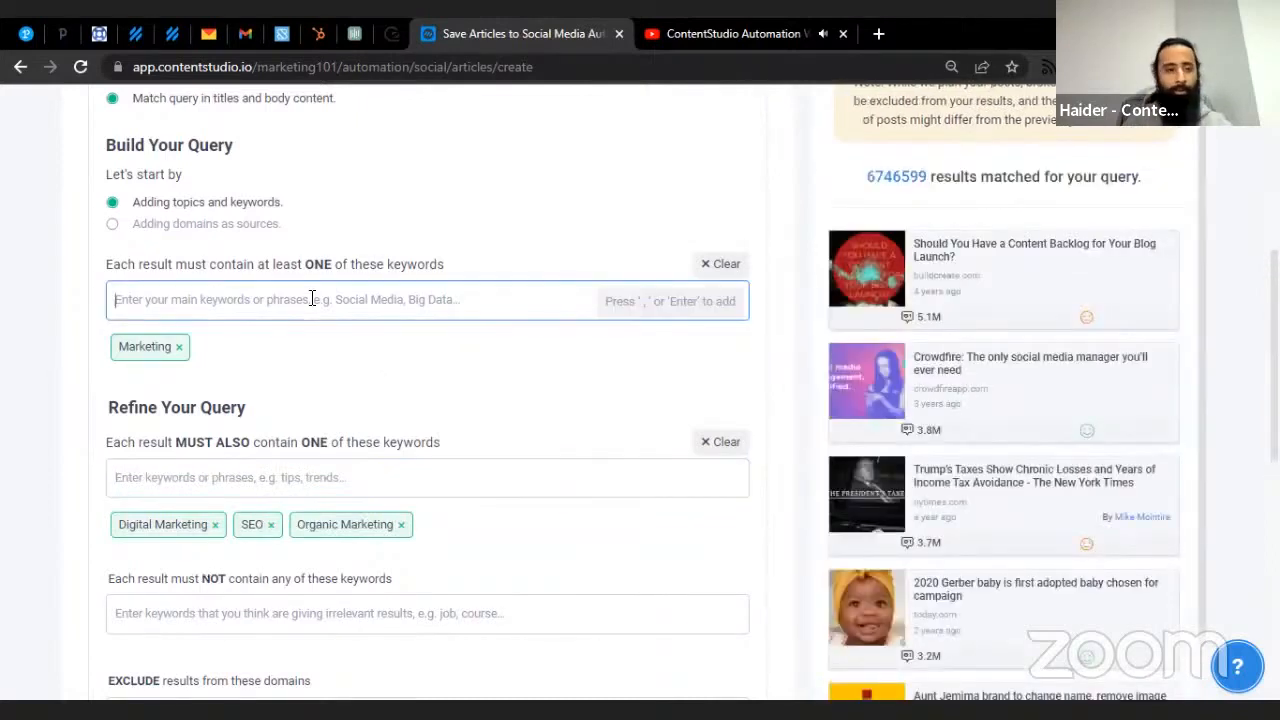
pyautogui.write('B@')
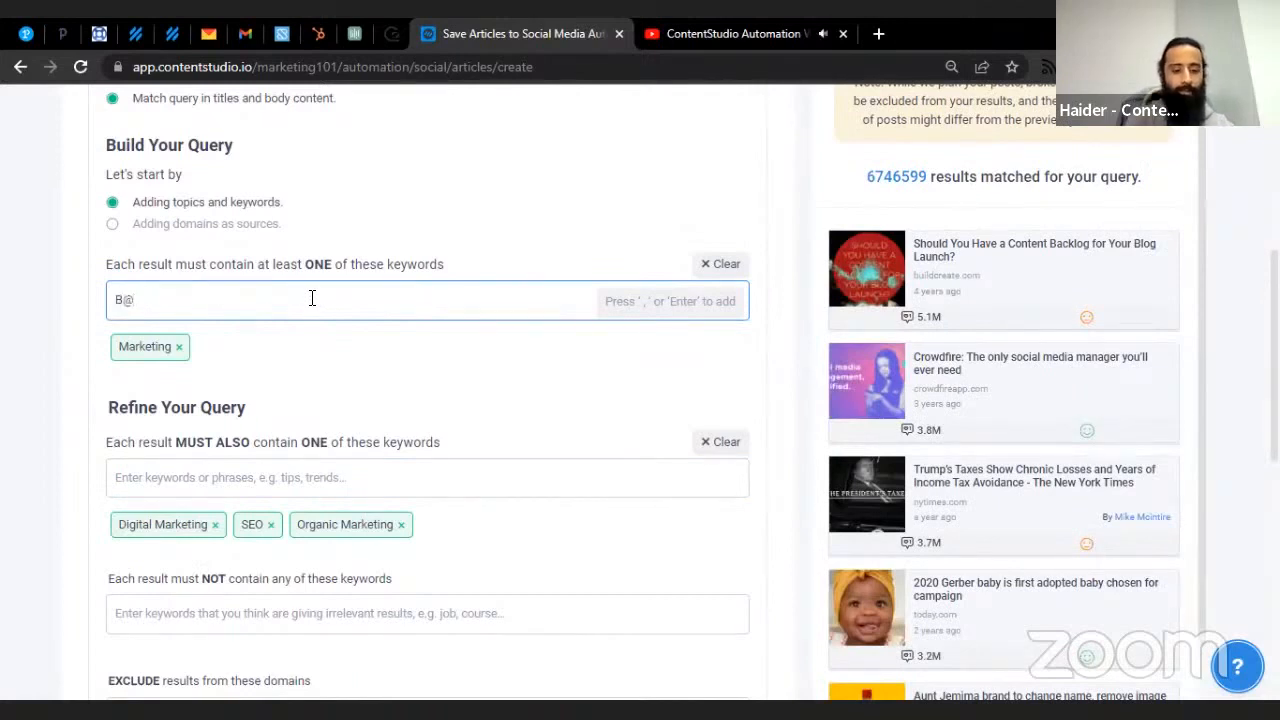
pyautogui.press('BackSpace')
pyautogui.write('2')
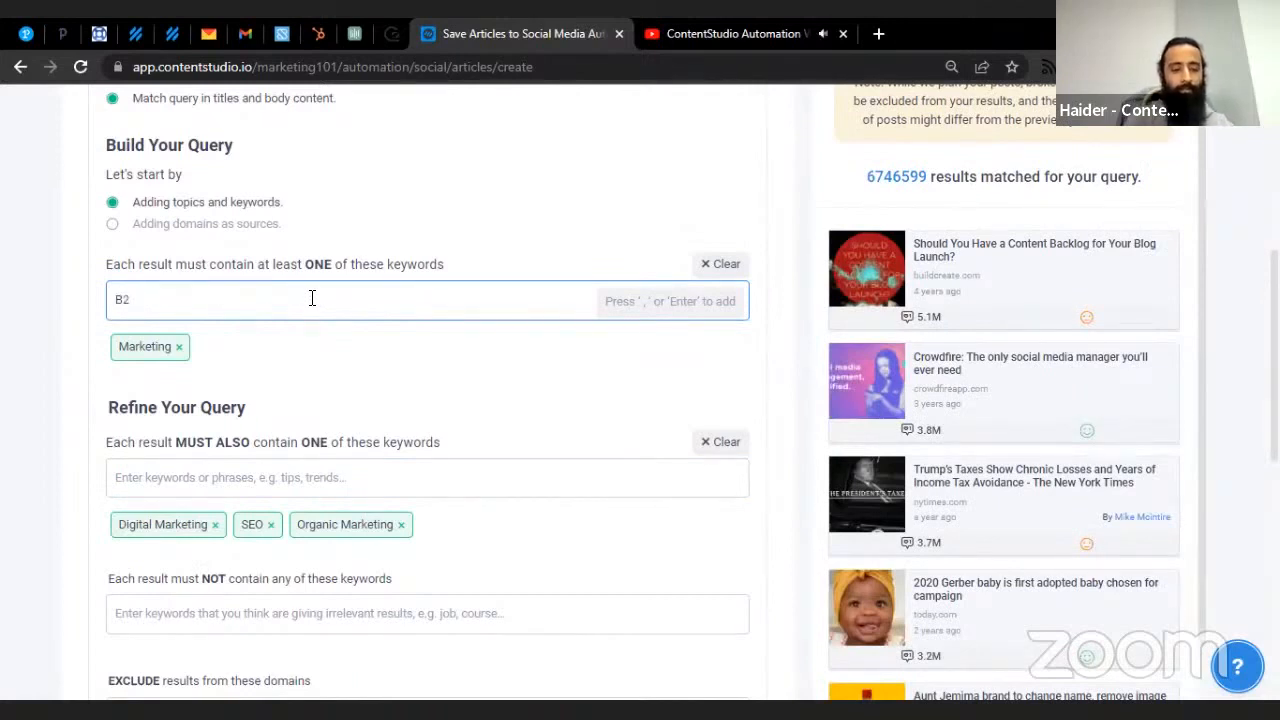
pyautogui.write('B')
pyautogui.press('Return')
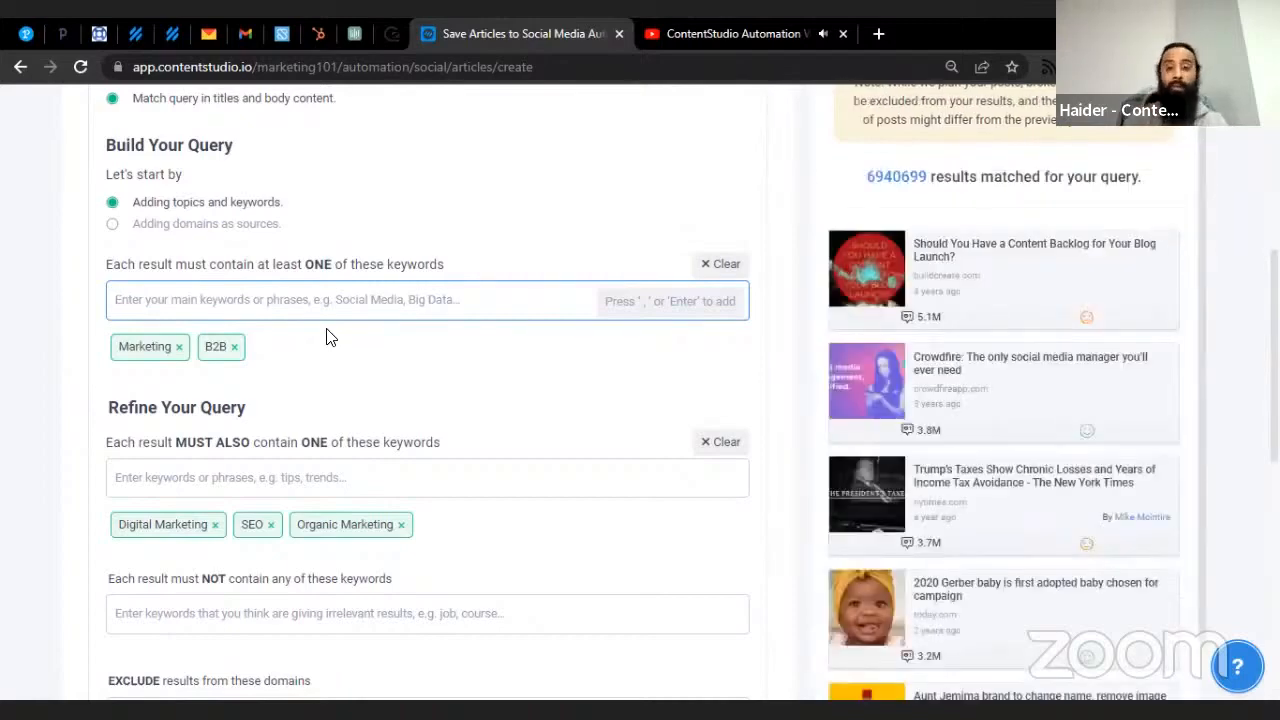
pyautogui.scroll(-2, 340, 329)
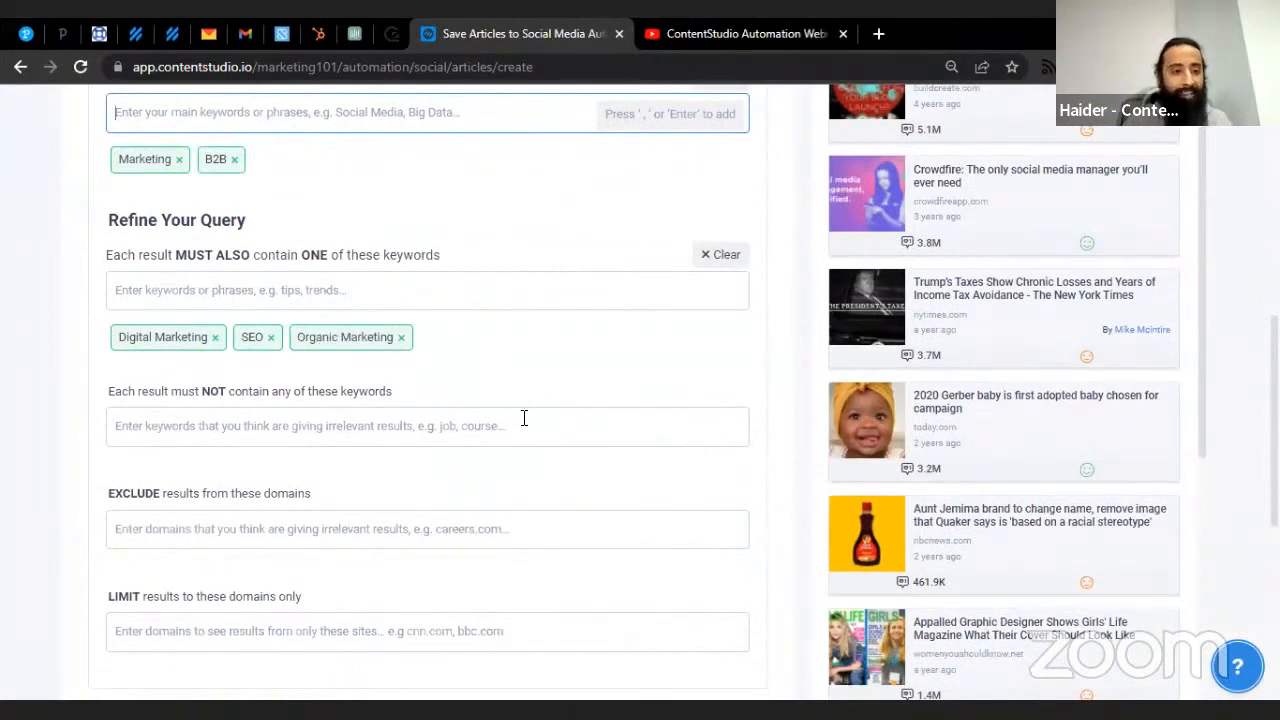
pyautogui.click(316, 457)
pyautogui.click(328, 434)
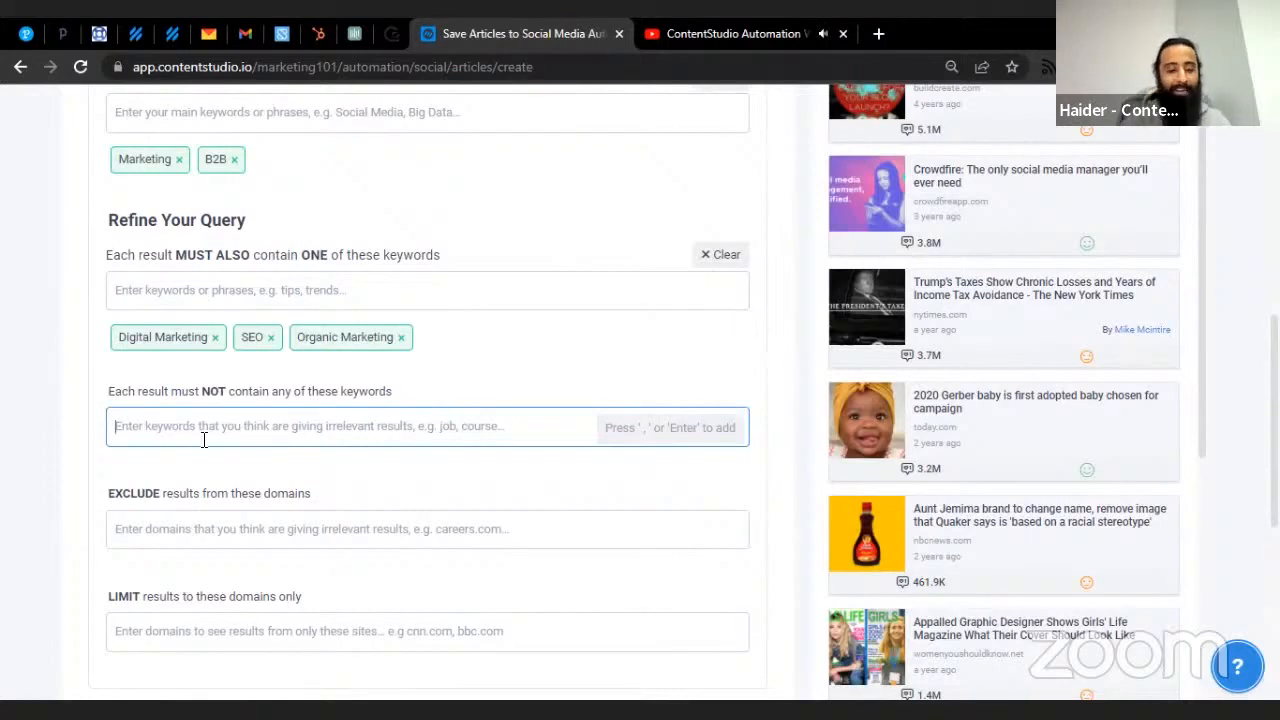
# - Add Covid as a keyword results must not contain
pyautogui.write('Tru')
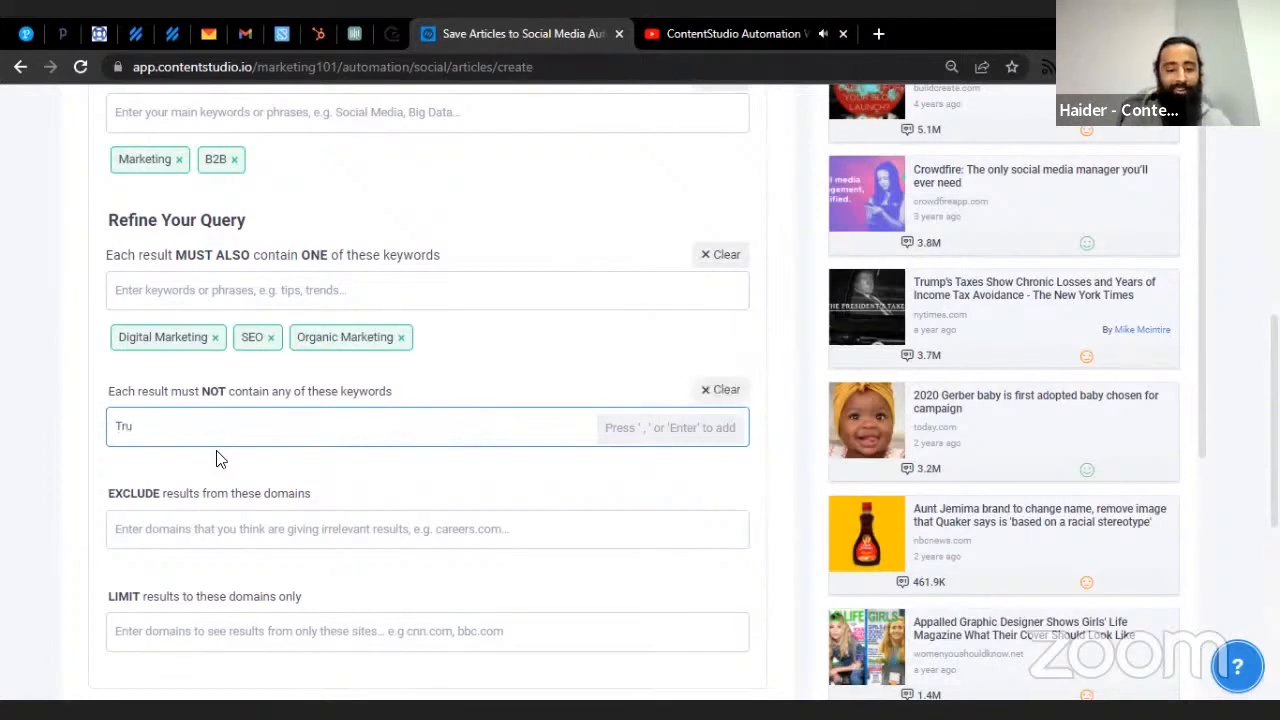
pyautogui.press('BackSpace')
pyautogui.press('BackSpace')
pyautogui.press('BackSpace')
pyautogui.write('Cov')
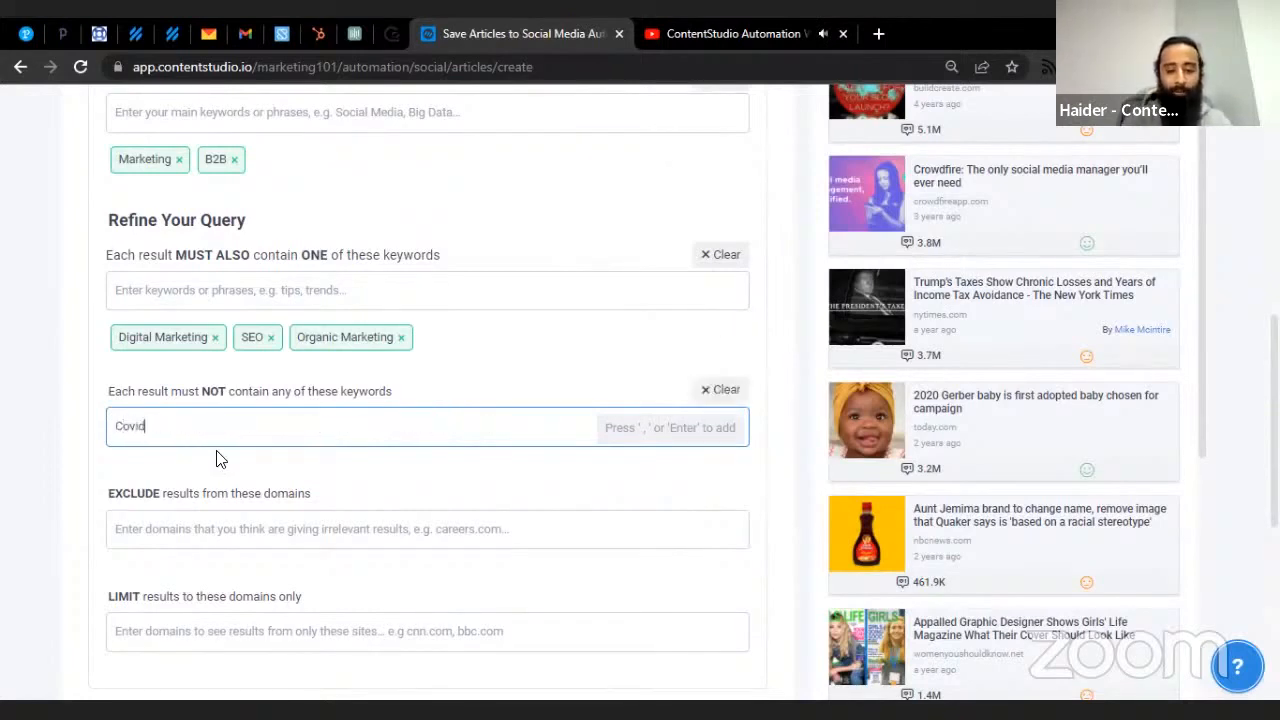
pyautogui.write('id')
pyautogui.press('Return')
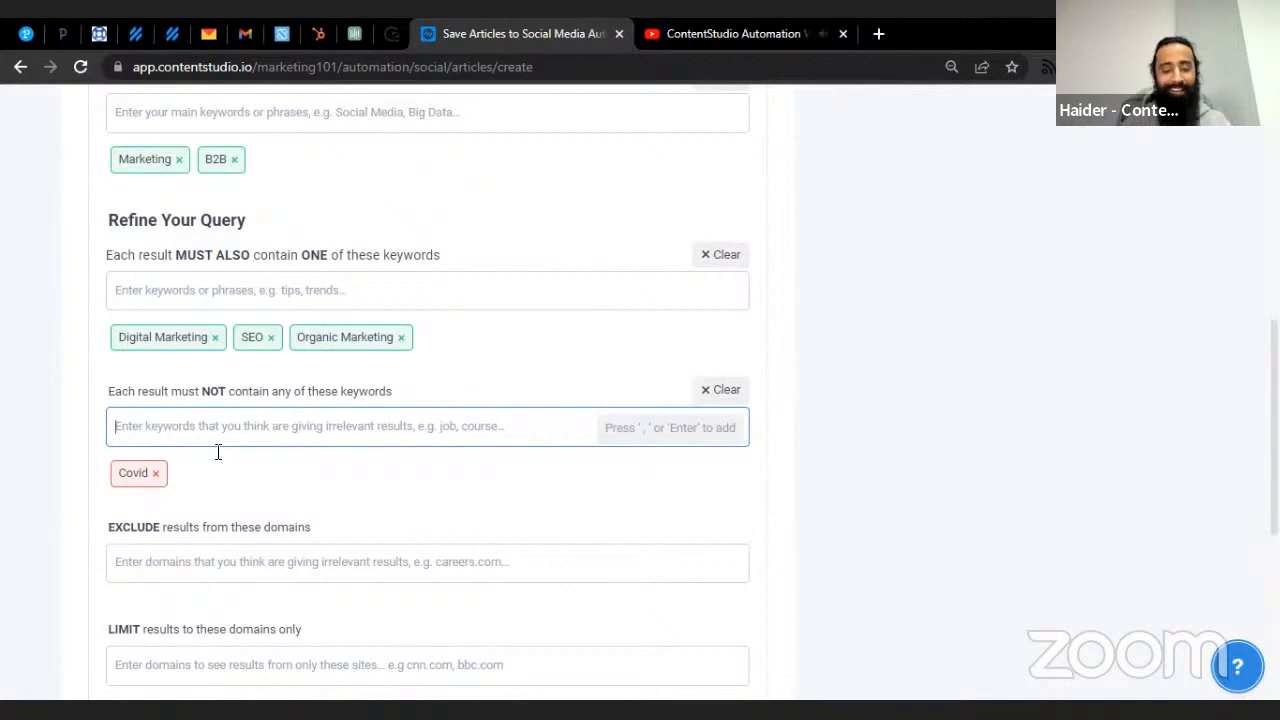
pyautogui.scroll(2, 872, 300)
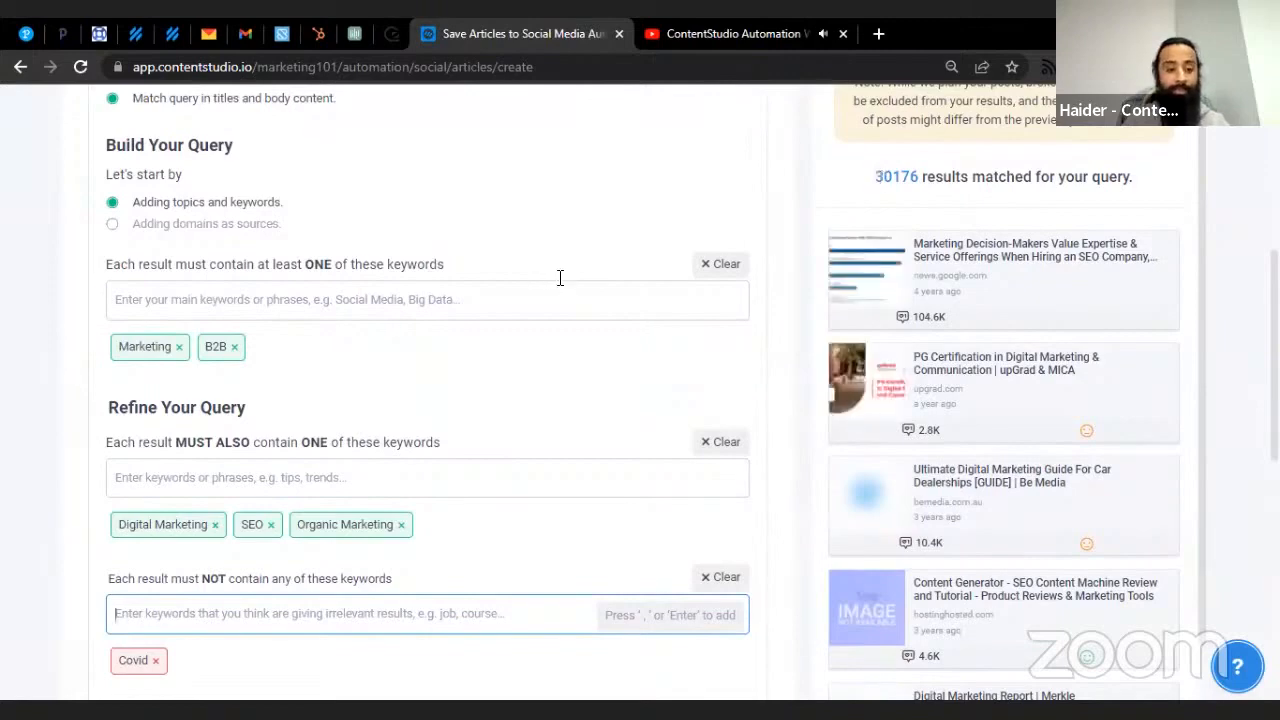
pyautogui.scroll(-2, 490, 385)
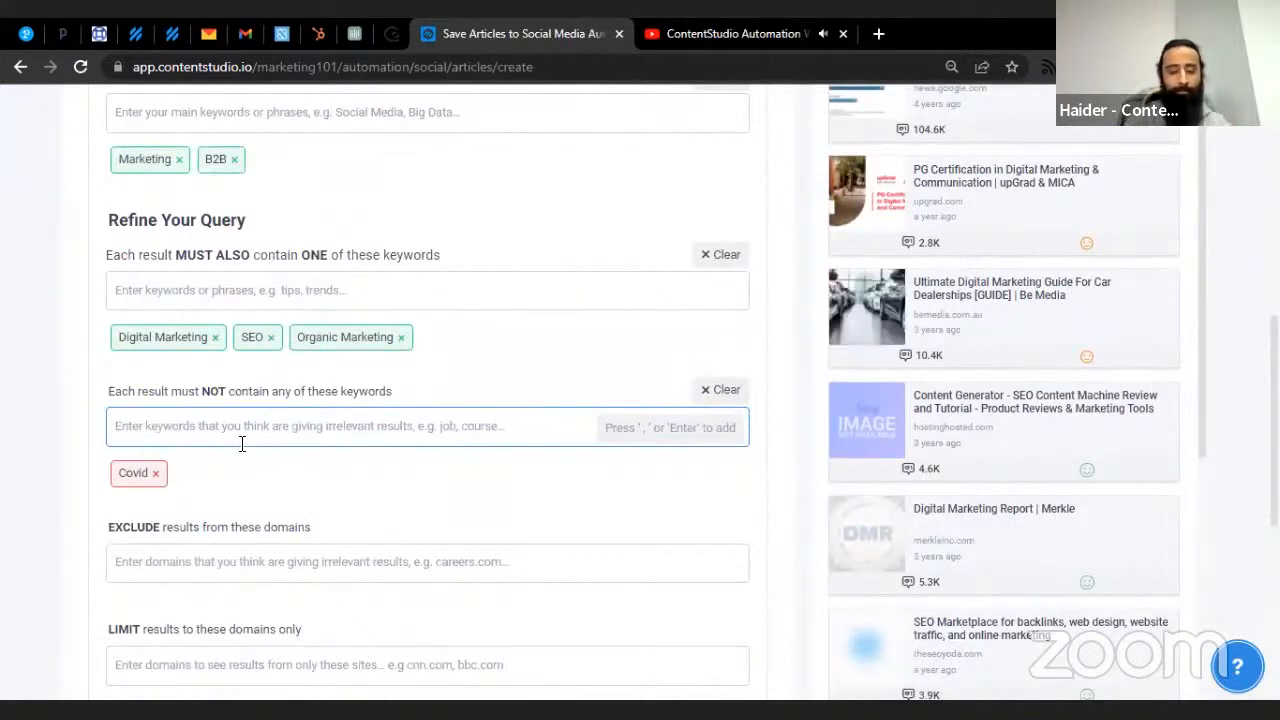
# - Select the hostinghosted.com domain on a result card for the exclude domains field
pyautogui.write('Soc')
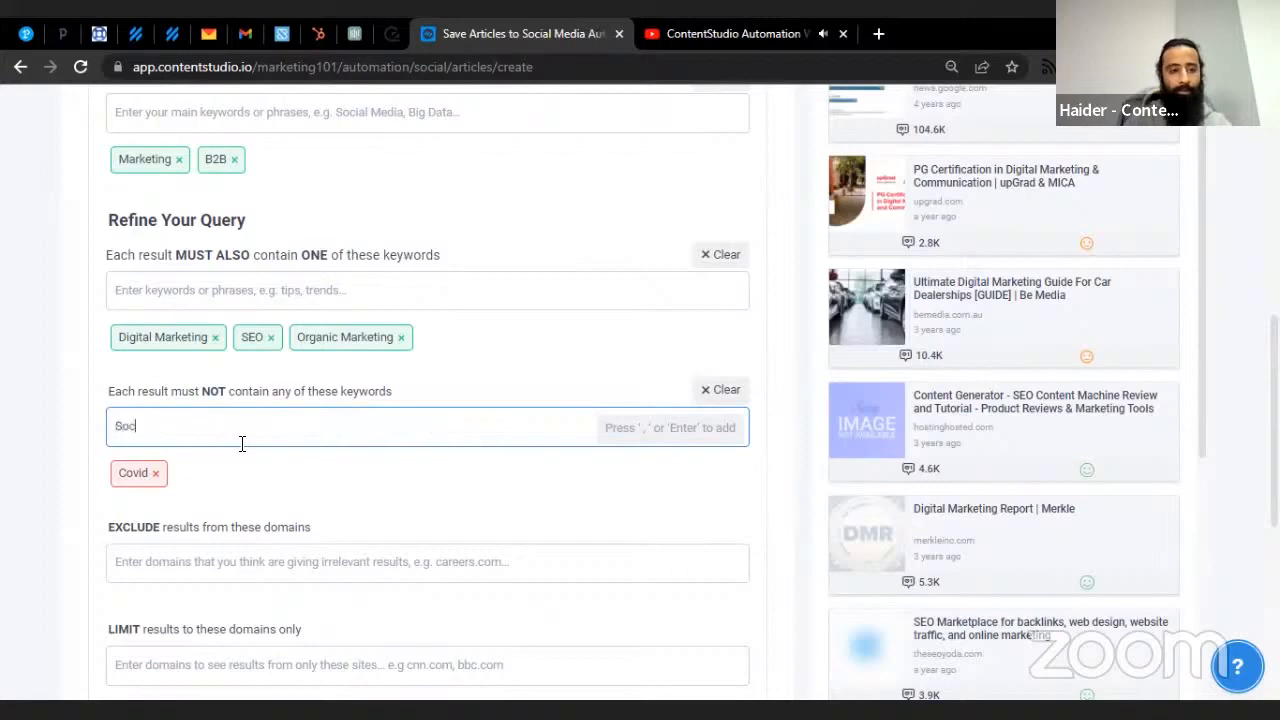
pyautogui.press('BackSpace')
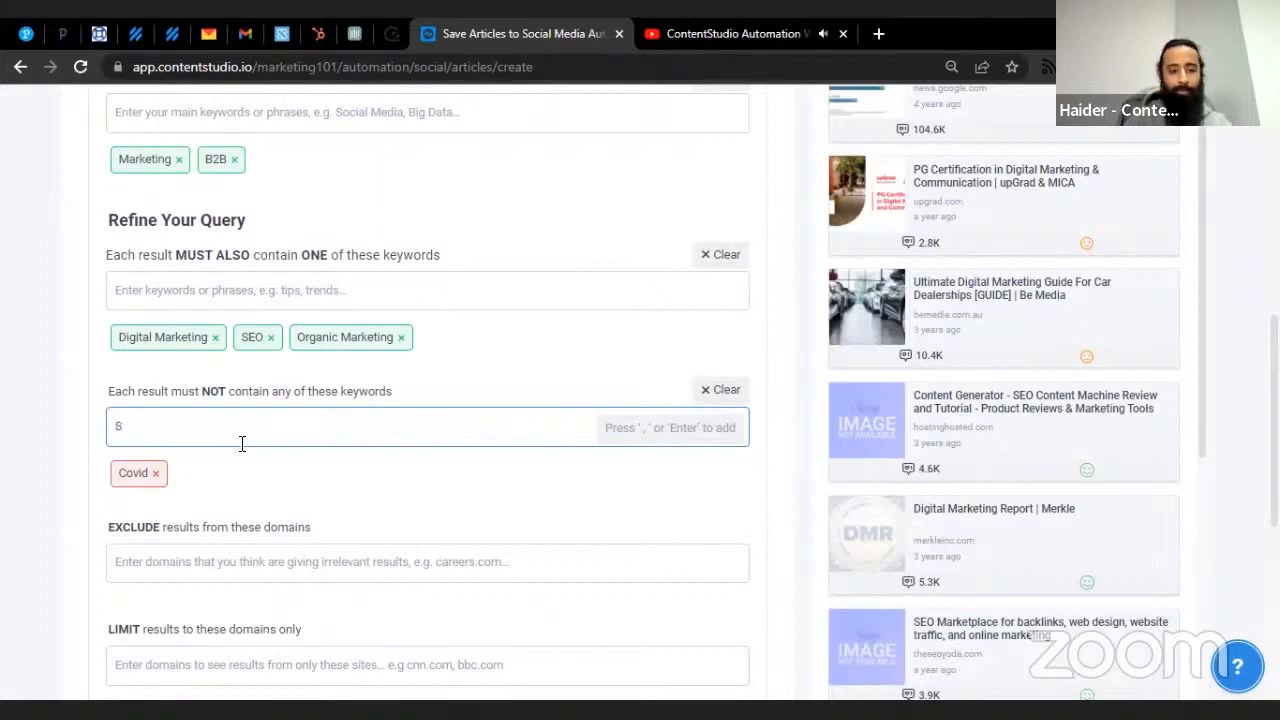
pyautogui.press('BackSpace')
pyautogui.scroll(-2, 241, 444)
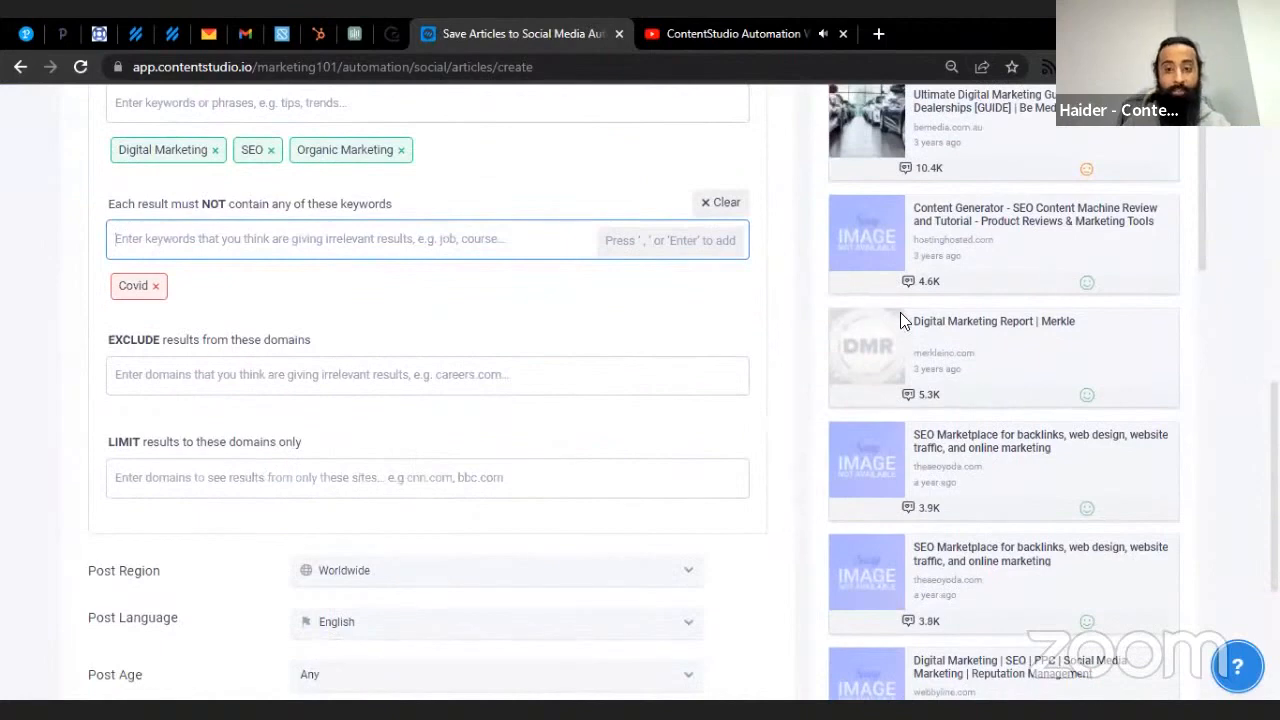
pyautogui.scroll(1, 900, 314)
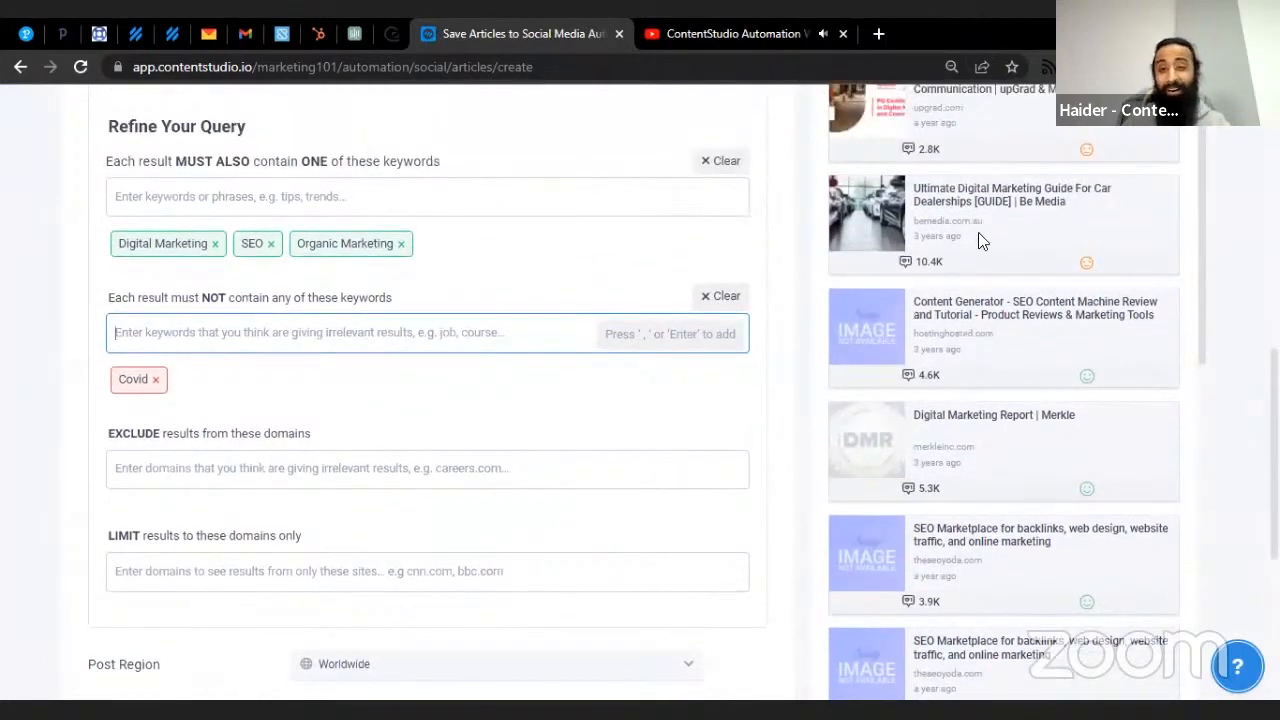
pyautogui.moveTo(1002, 337); pyautogui.dragTo(908, 340)
pyautogui.hotkey('ctrl', 'c')
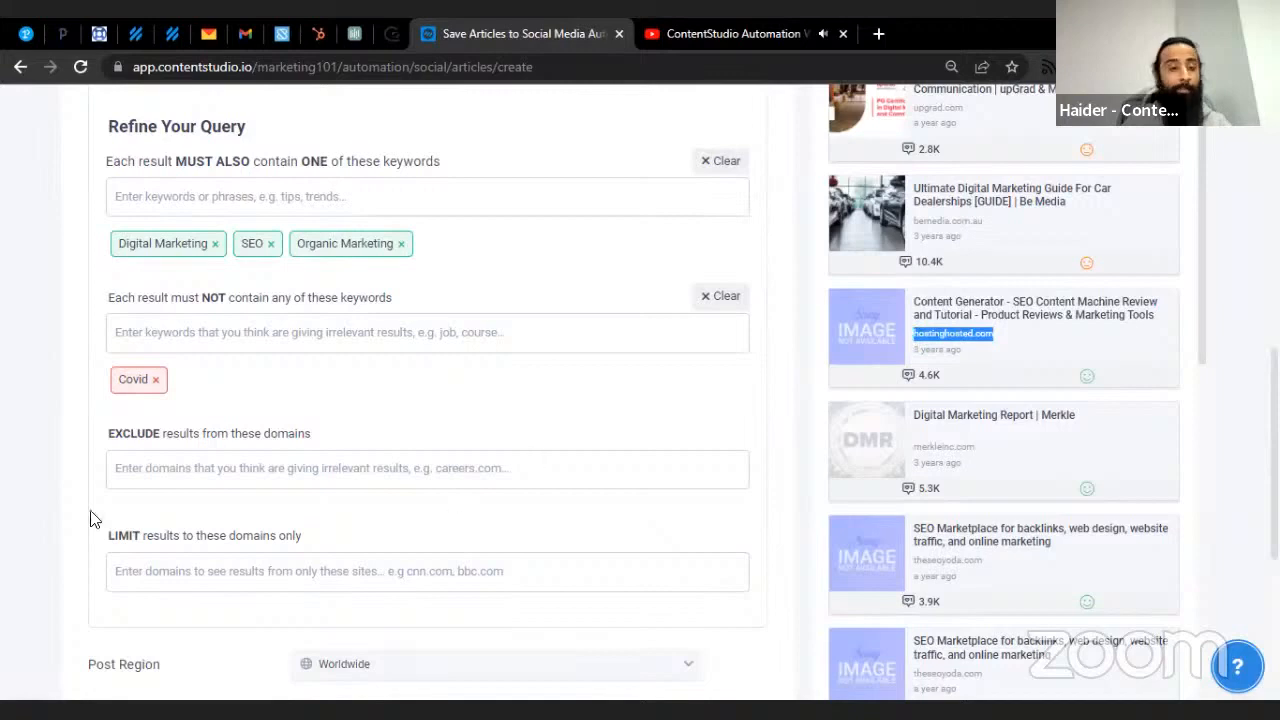
pyautogui.click(182, 460)
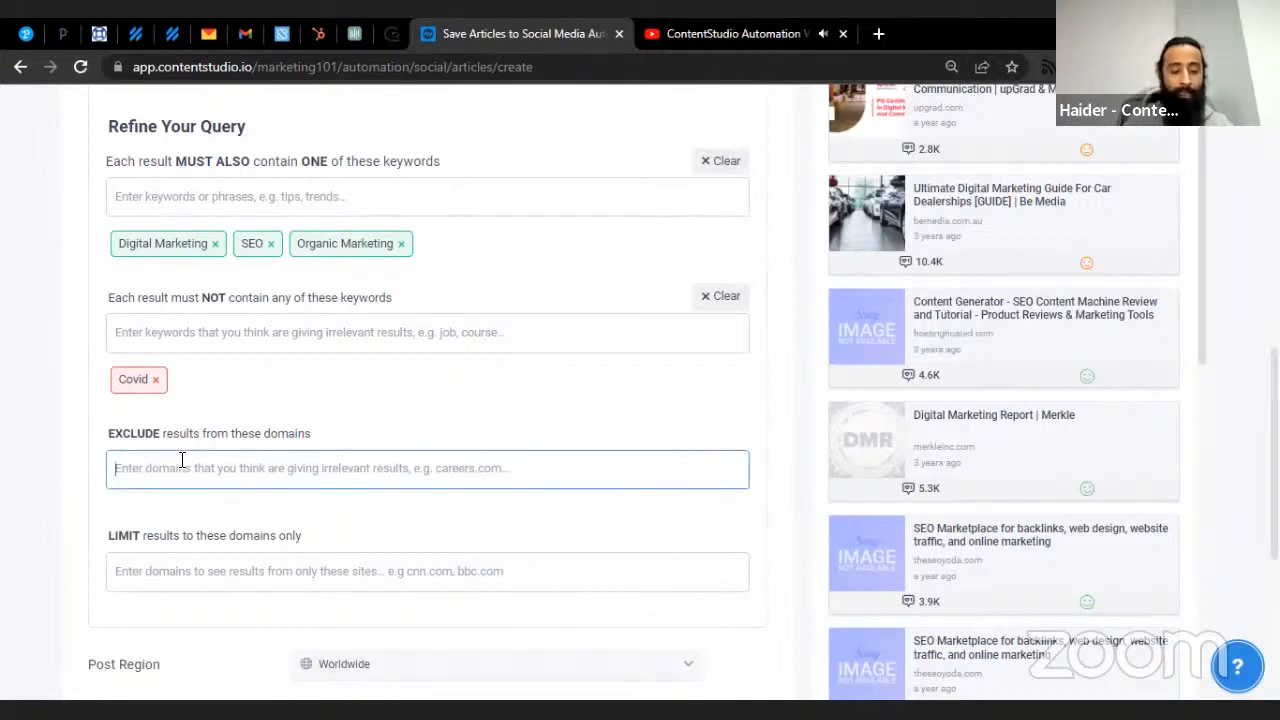
# - Add hostinghosted.com as an excluded domain
pyautogui.hotkey('ctrl', 'v')
pyautogui.press('Return')
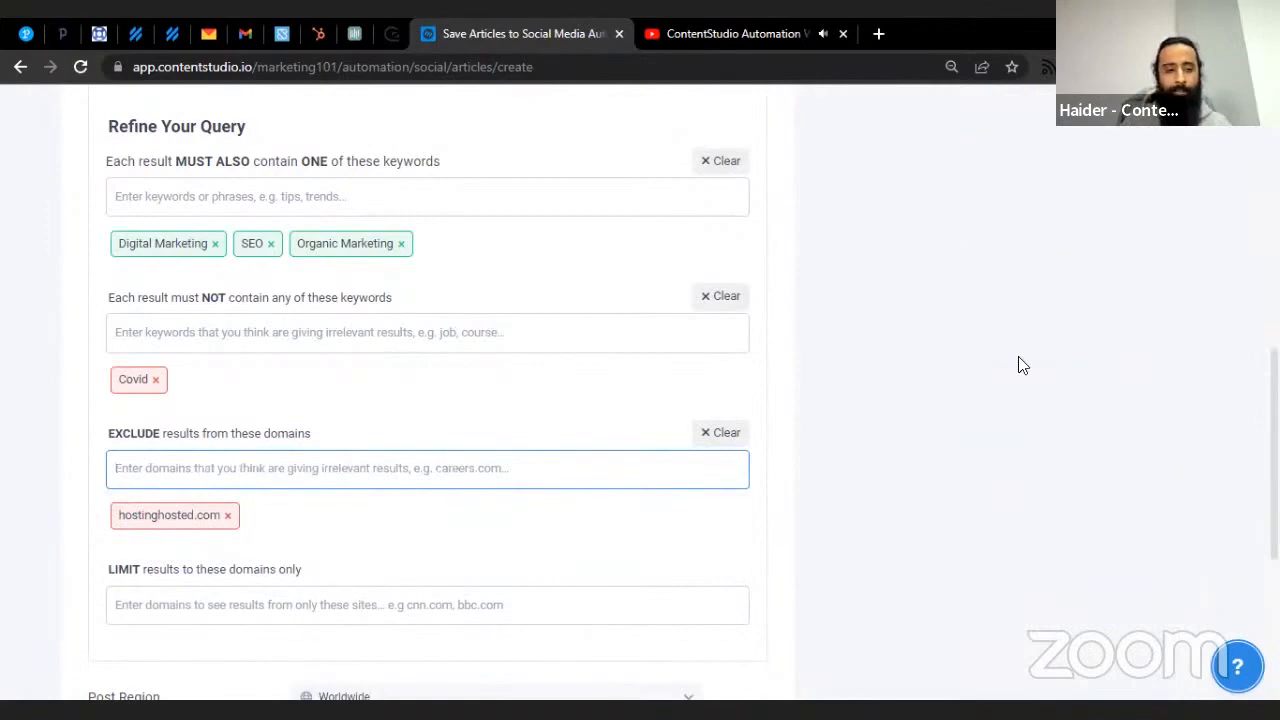
pyautogui.scroll(3, 1018, 365)
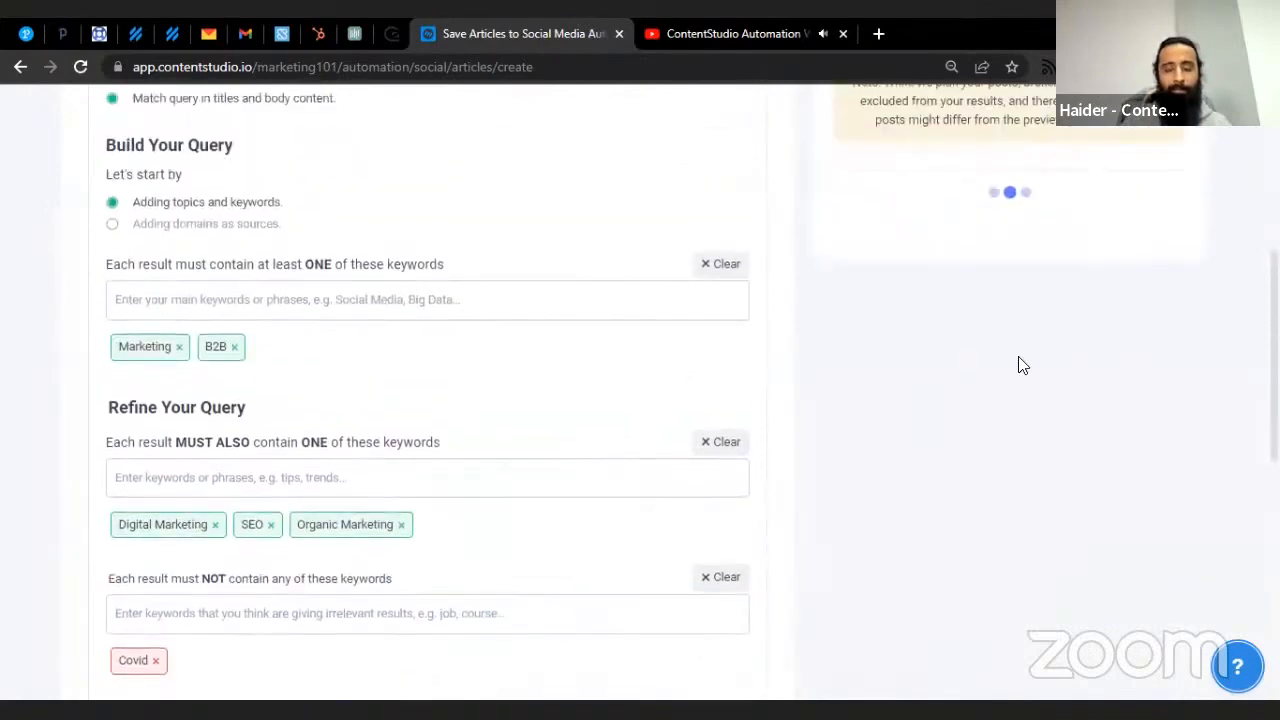
pyautogui.scroll(-7, 1018, 370)
pyautogui.scroll(2, 1010, 373)
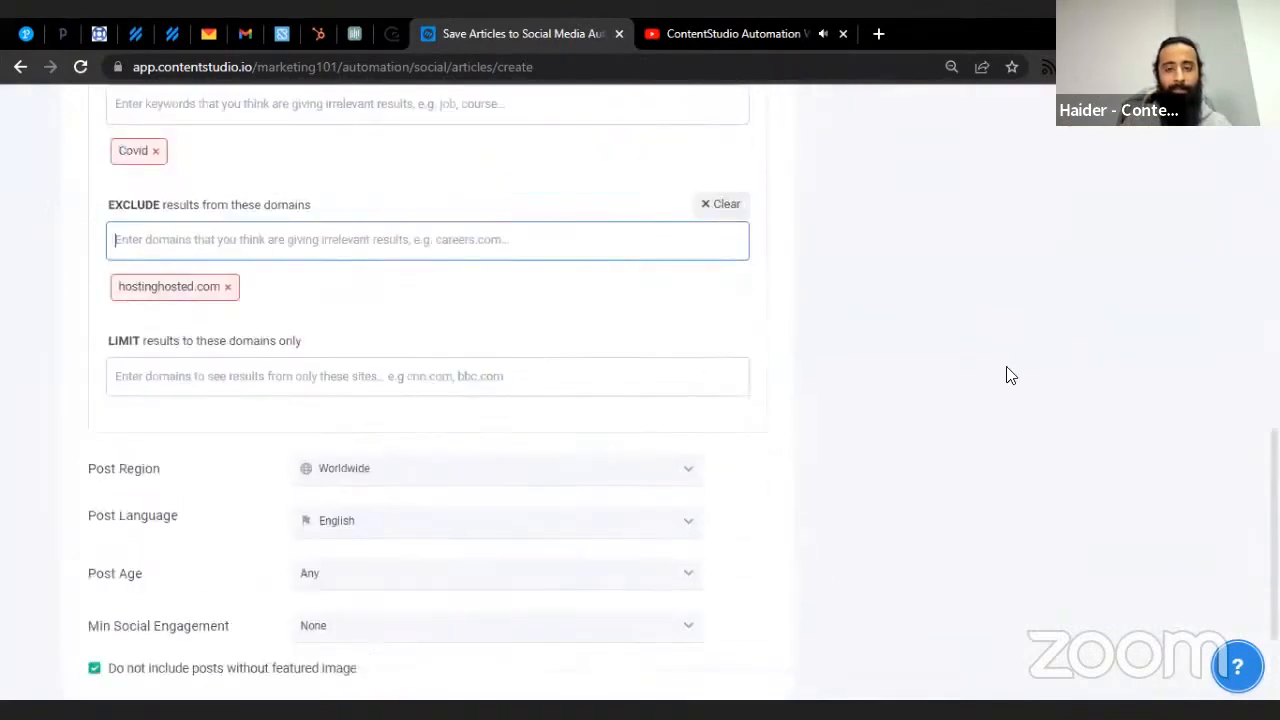
pyautogui.scroll(2, 1006, 375)
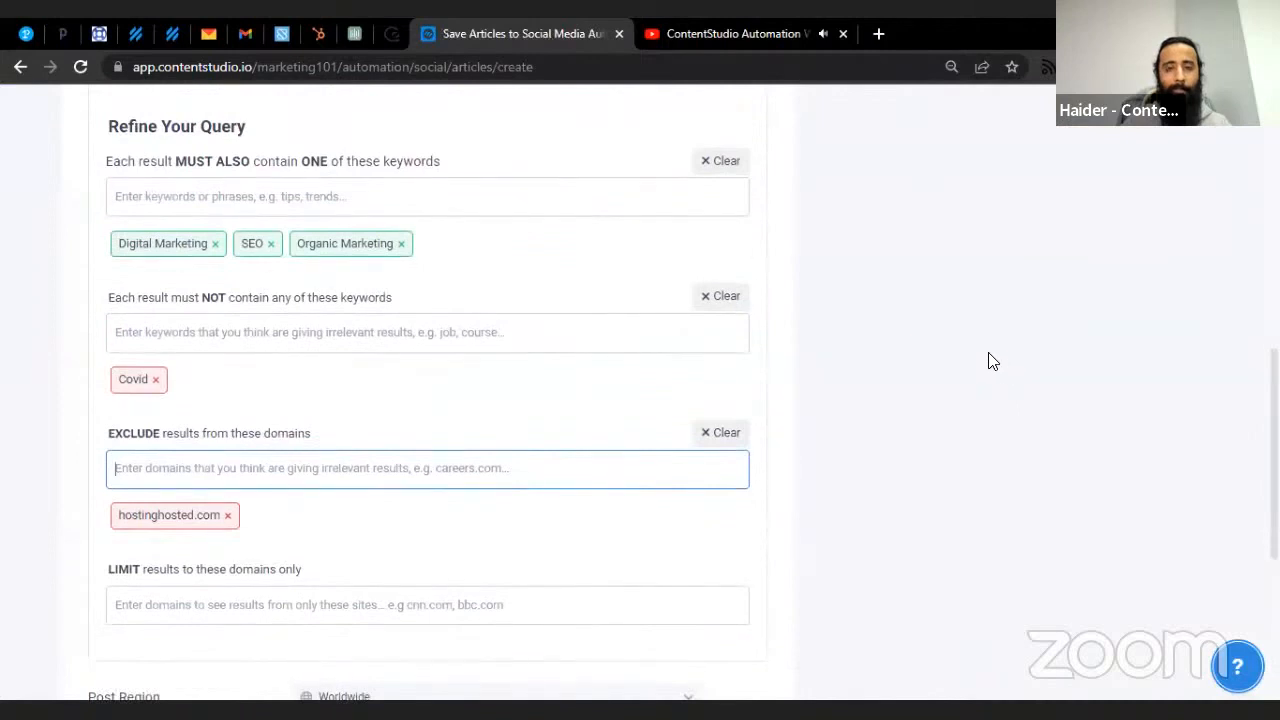
pyautogui.scroll(2, 988, 358)
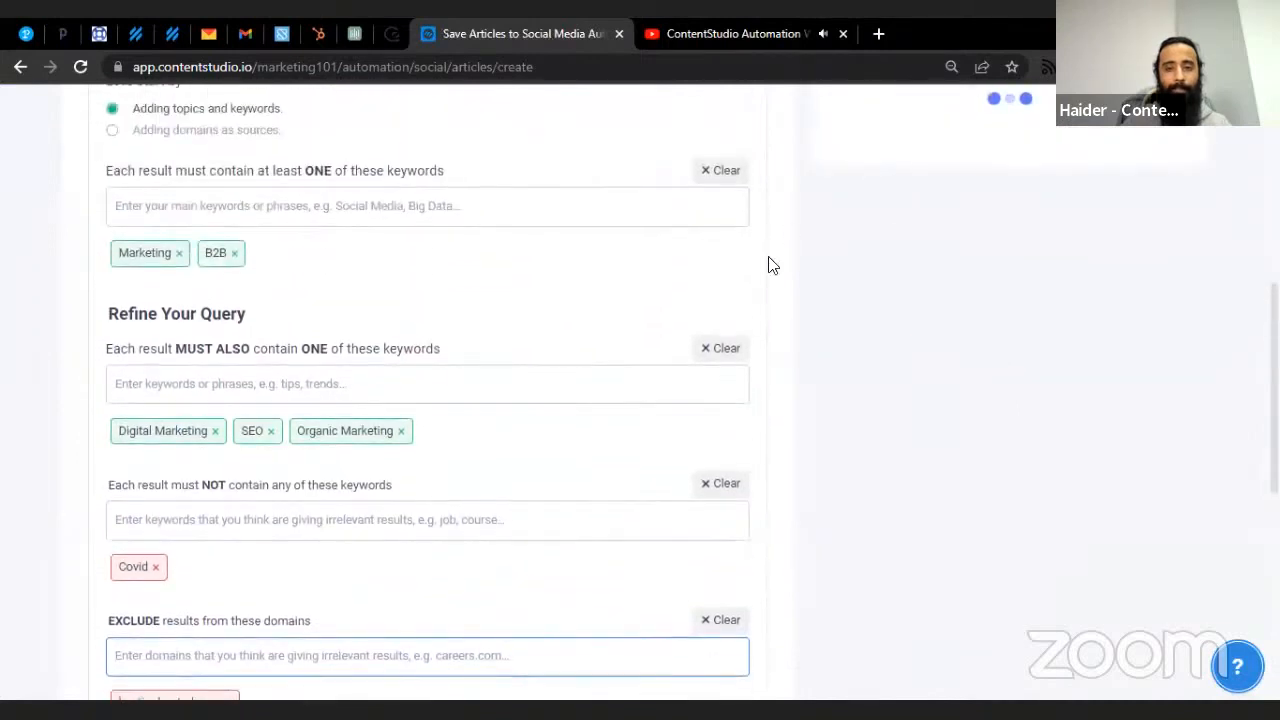
pyautogui.scroll(3, 868, 306)
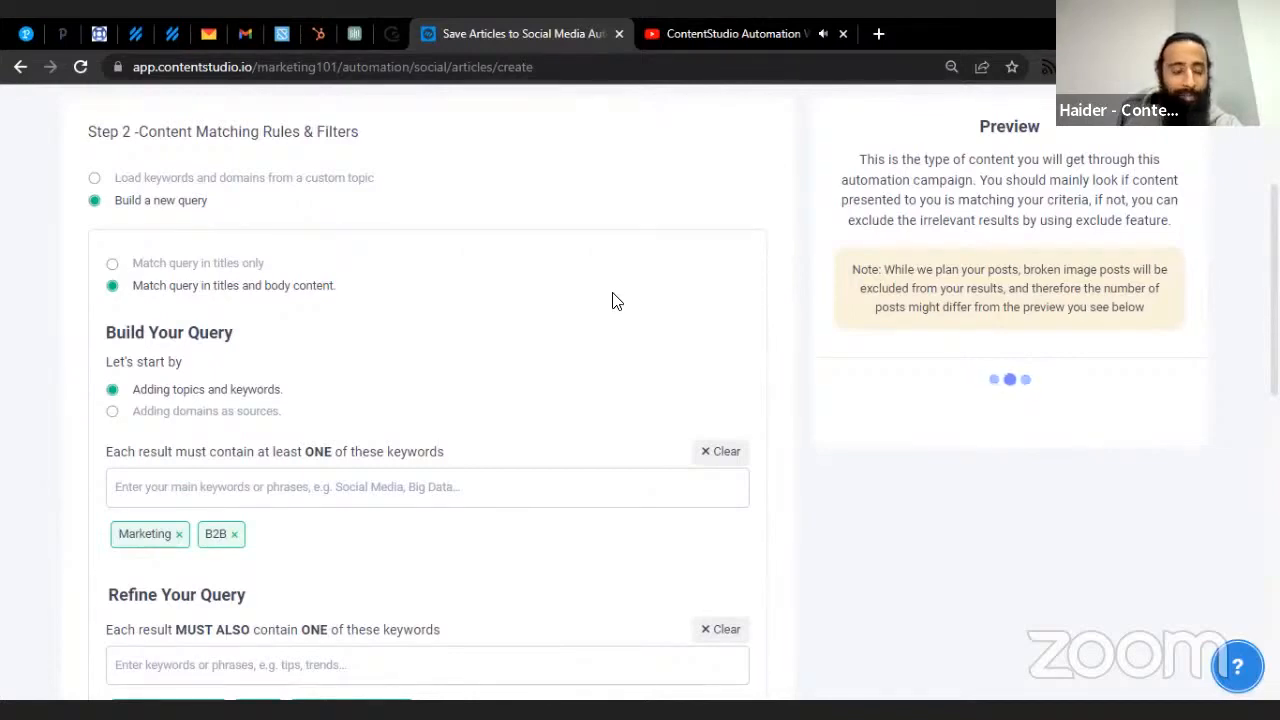
# - Scroll through the matching article previews on the right
pyautogui.scroll(-4, 614, 296)
pyautogui.scroll(2, 614, 293)
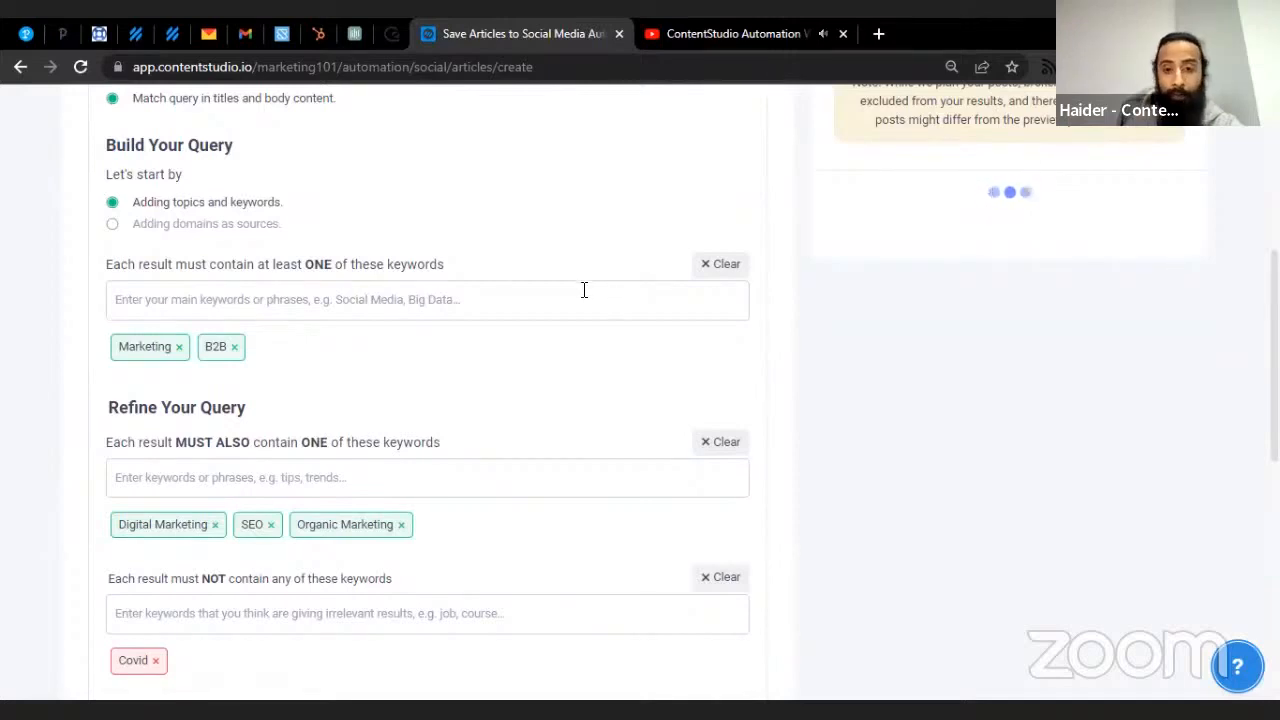
pyautogui.scroll(2, 600, 300)
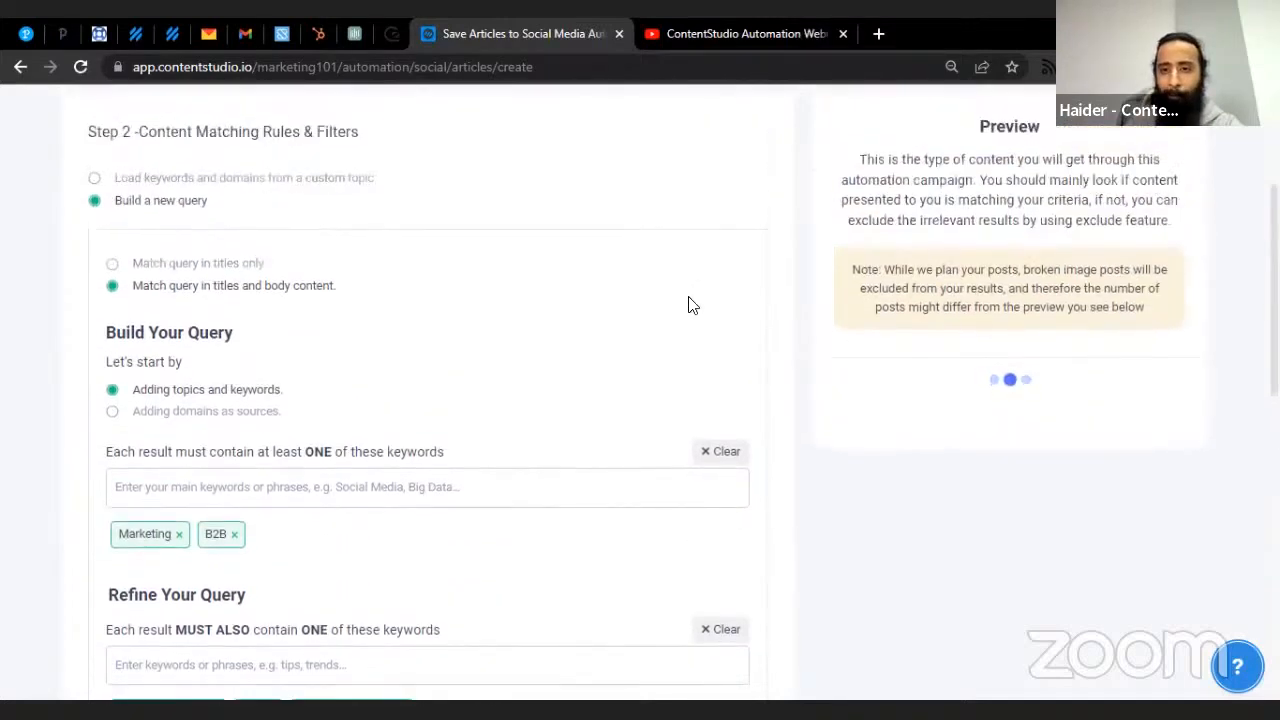
pyautogui.scroll(-1, 568, 337)
pyautogui.scroll(-3, 565, 342)
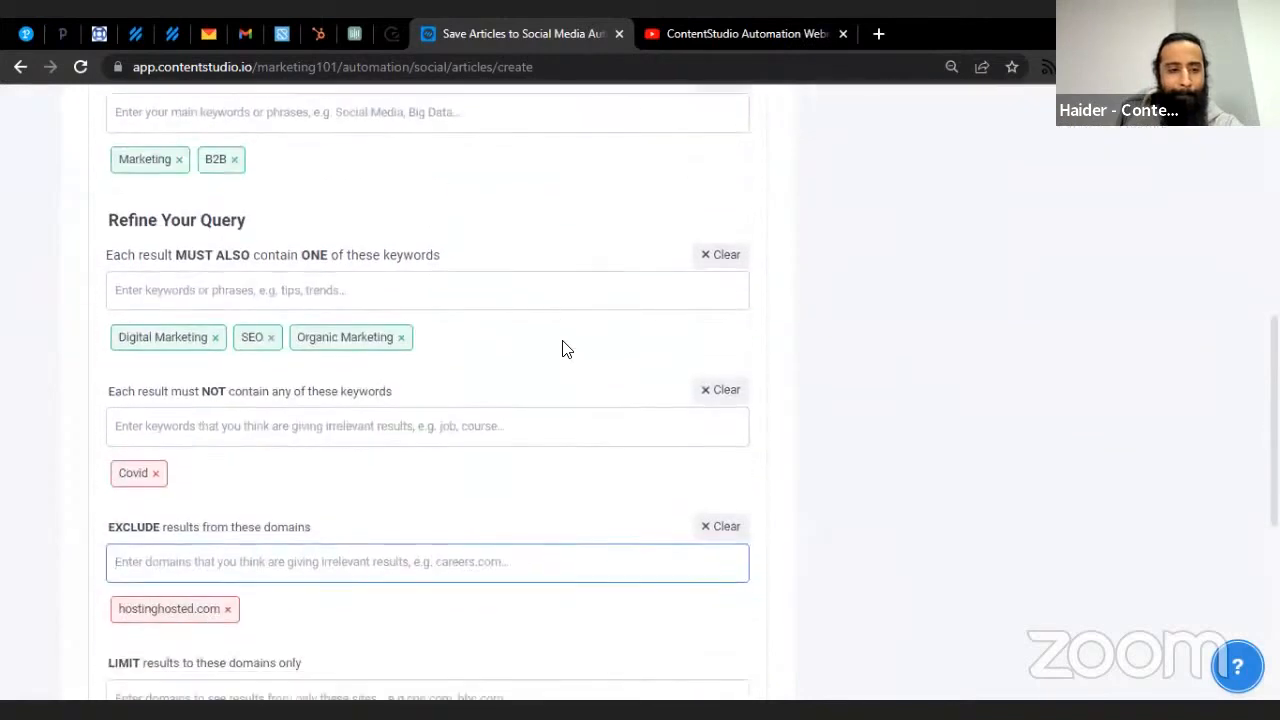
pyautogui.scroll(2, 517, 330)
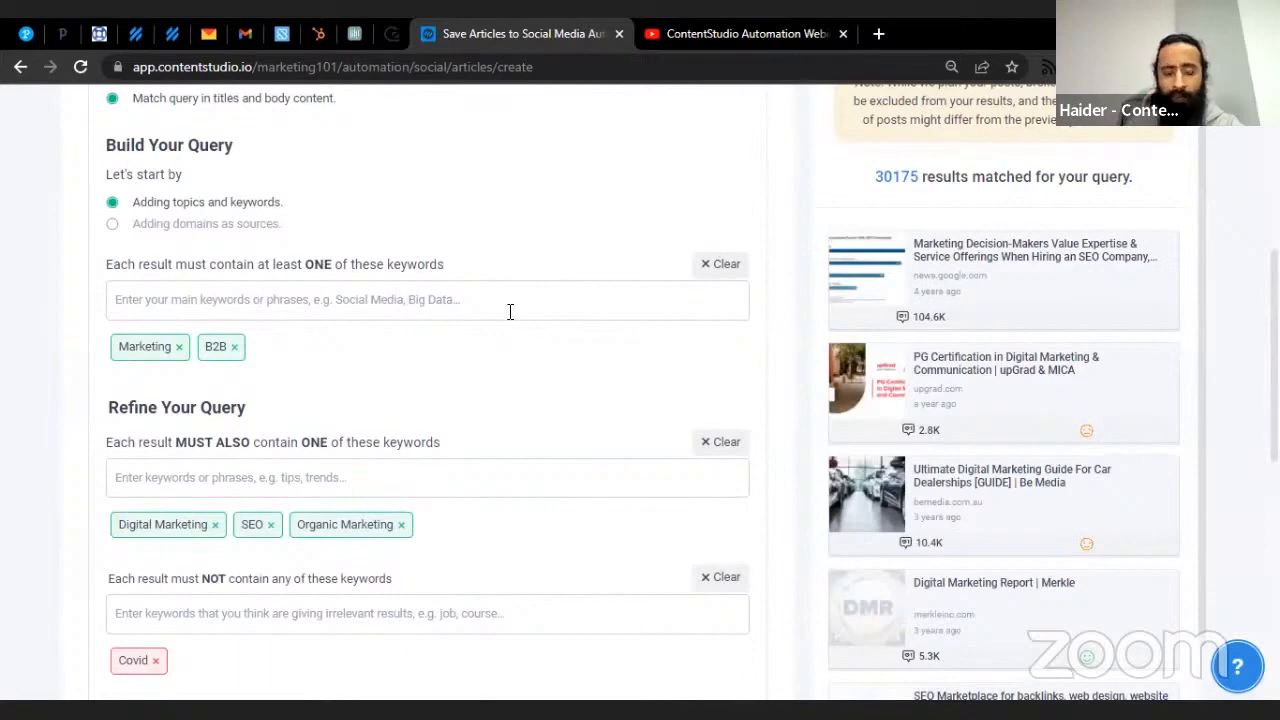
pyautogui.scroll(-4, 510, 312)
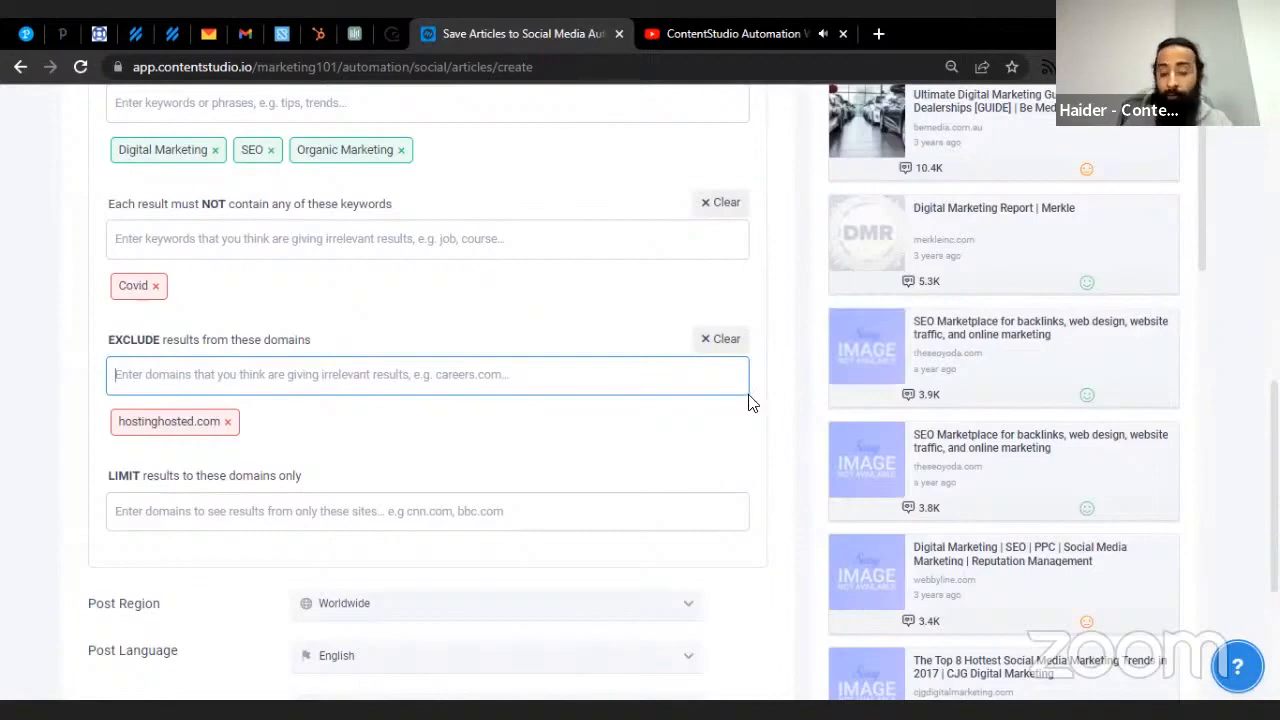
pyautogui.scroll(1, 230, 455)
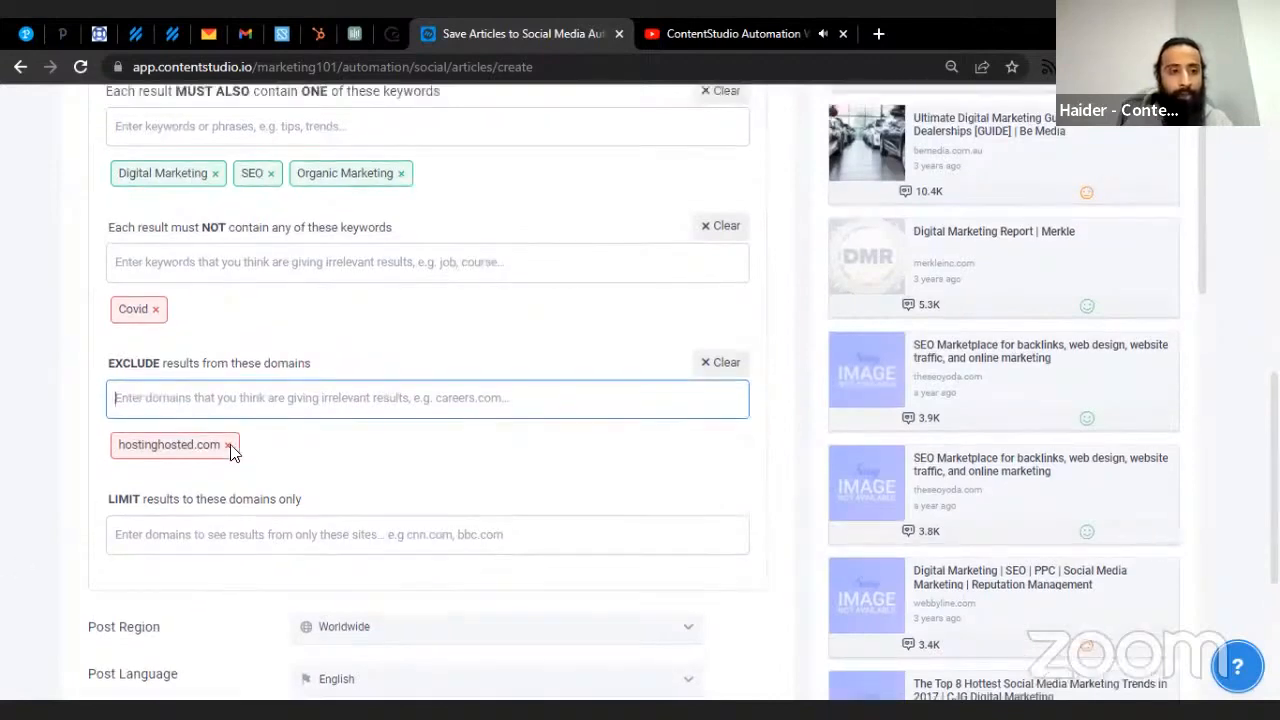
pyautogui.scroll(3, 230, 452)
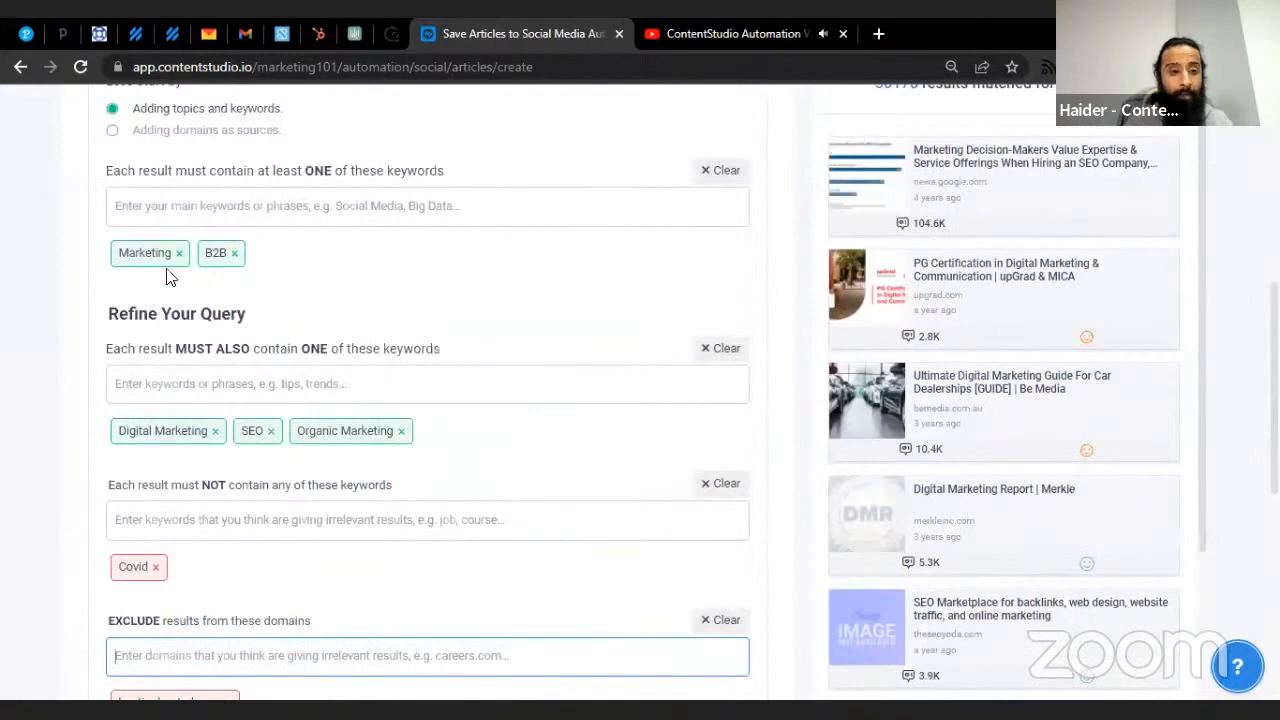
pyautogui.scroll(-2, 184, 342)
pyautogui.scroll(-4, 1004, 465)
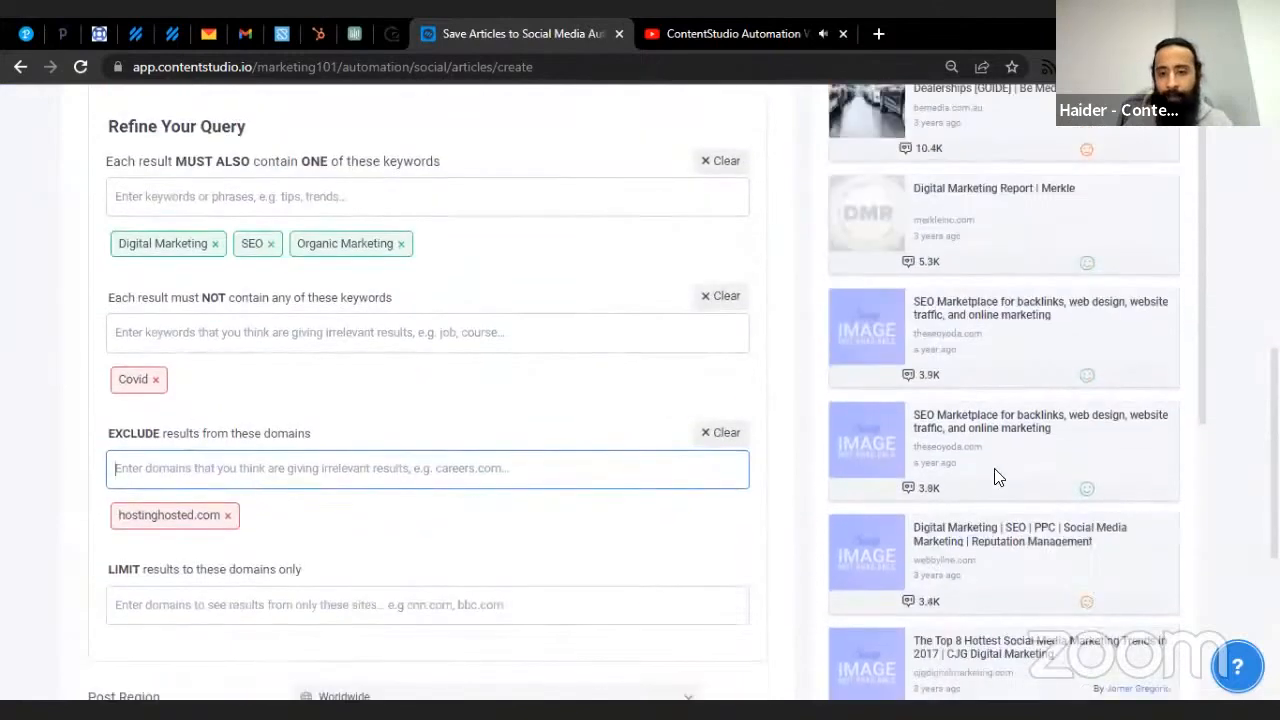
pyautogui.scroll(-1, 984, 525)
pyautogui.scroll(-2, 982, 530)
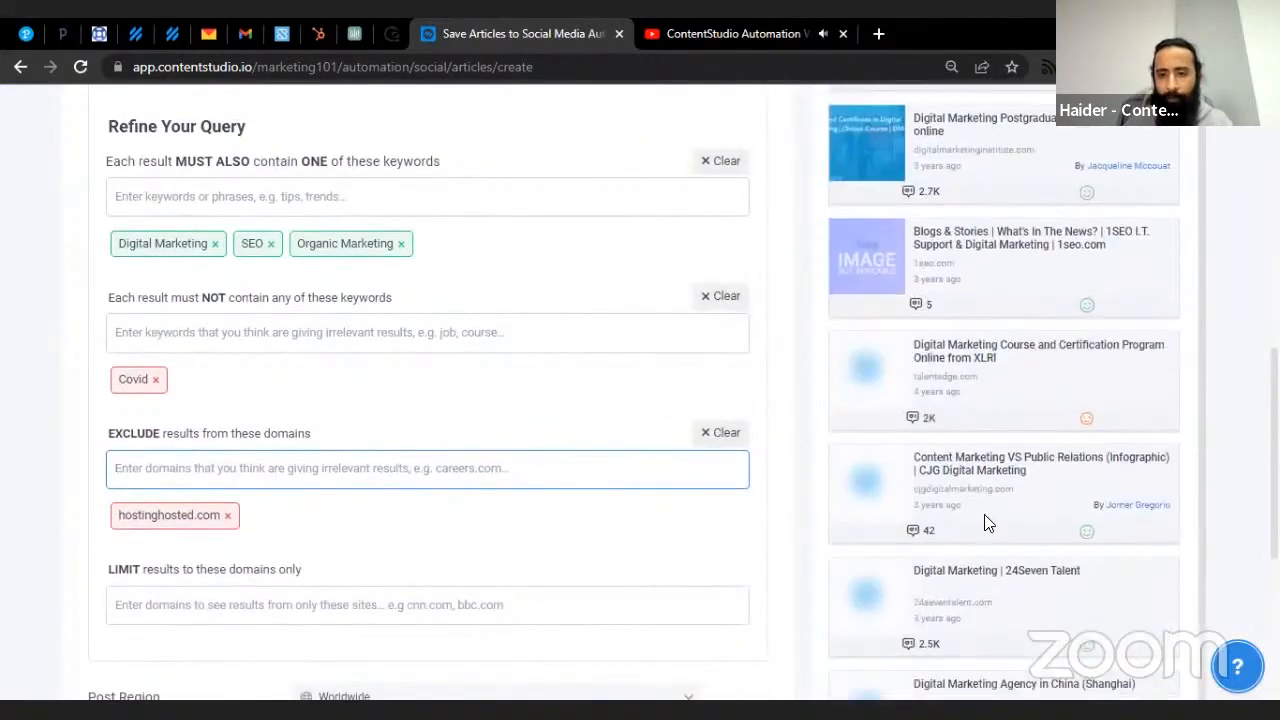
# - Copy cjgdigitalmarketing.com from a result and add it as the LIMIT domain tag
pyautogui.moveTo(1018, 491); pyautogui.dragTo(914, 491)
pyautogui.hotkey('ctrl', 'c')
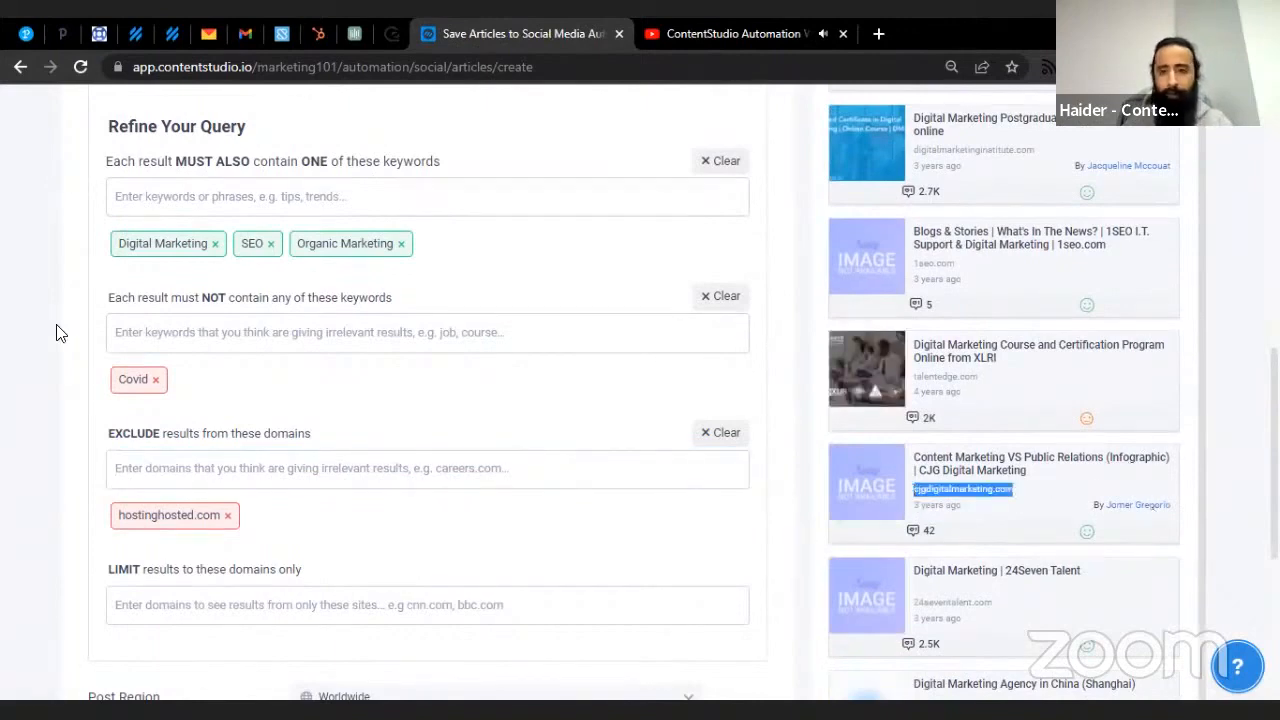
pyautogui.click(228, 600)
pyautogui.hotkey('ctrl', 'v')
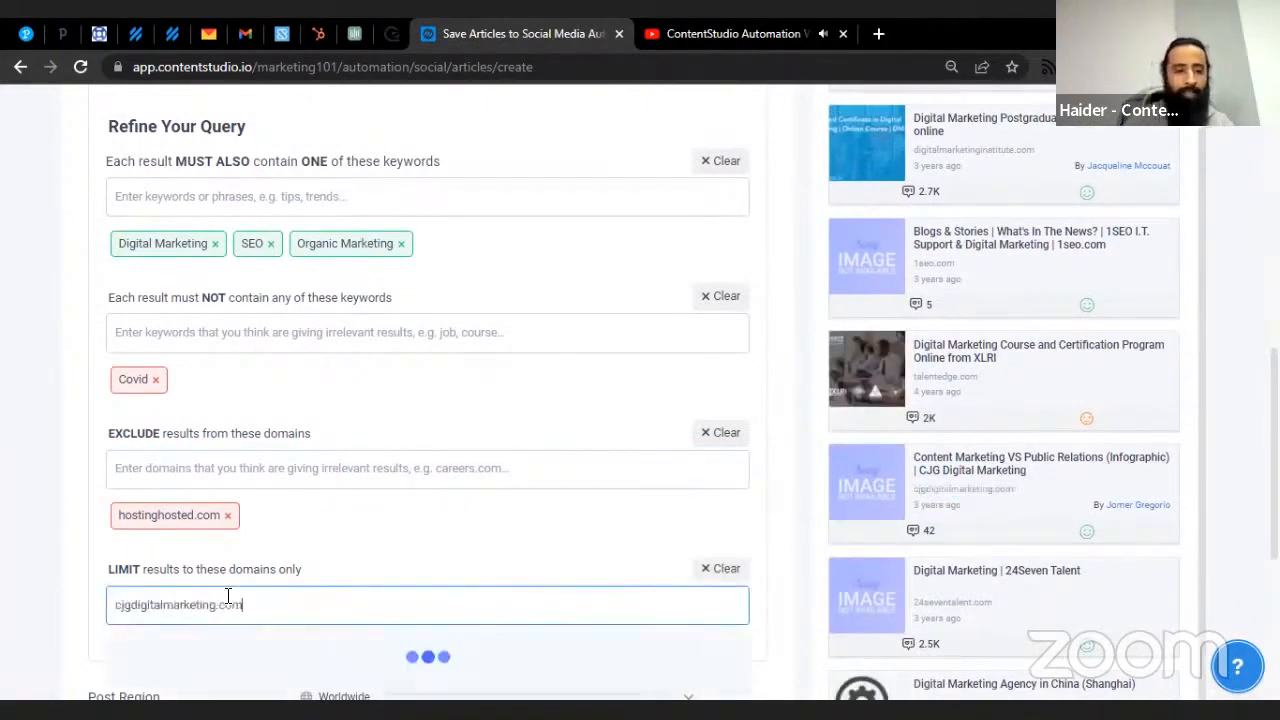
pyautogui.press('Return')
pyautogui.scroll(2, 617, 411)
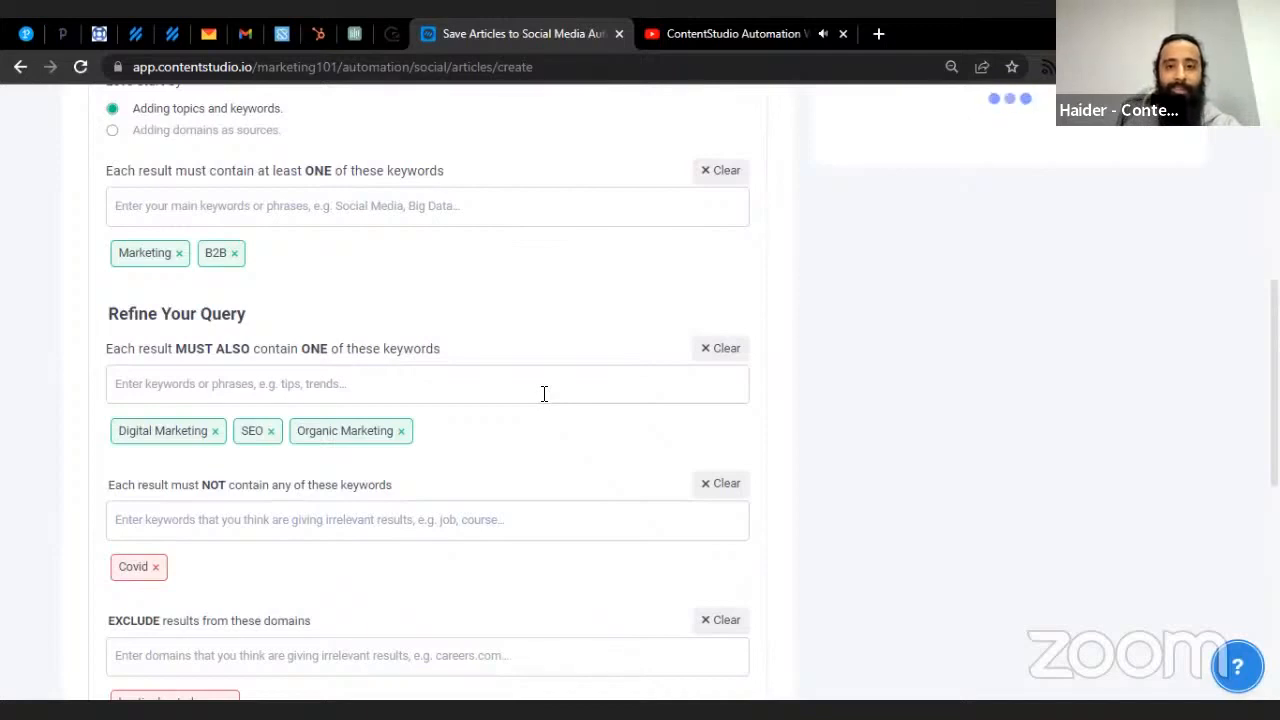
pyautogui.scroll(-2, 543, 394)
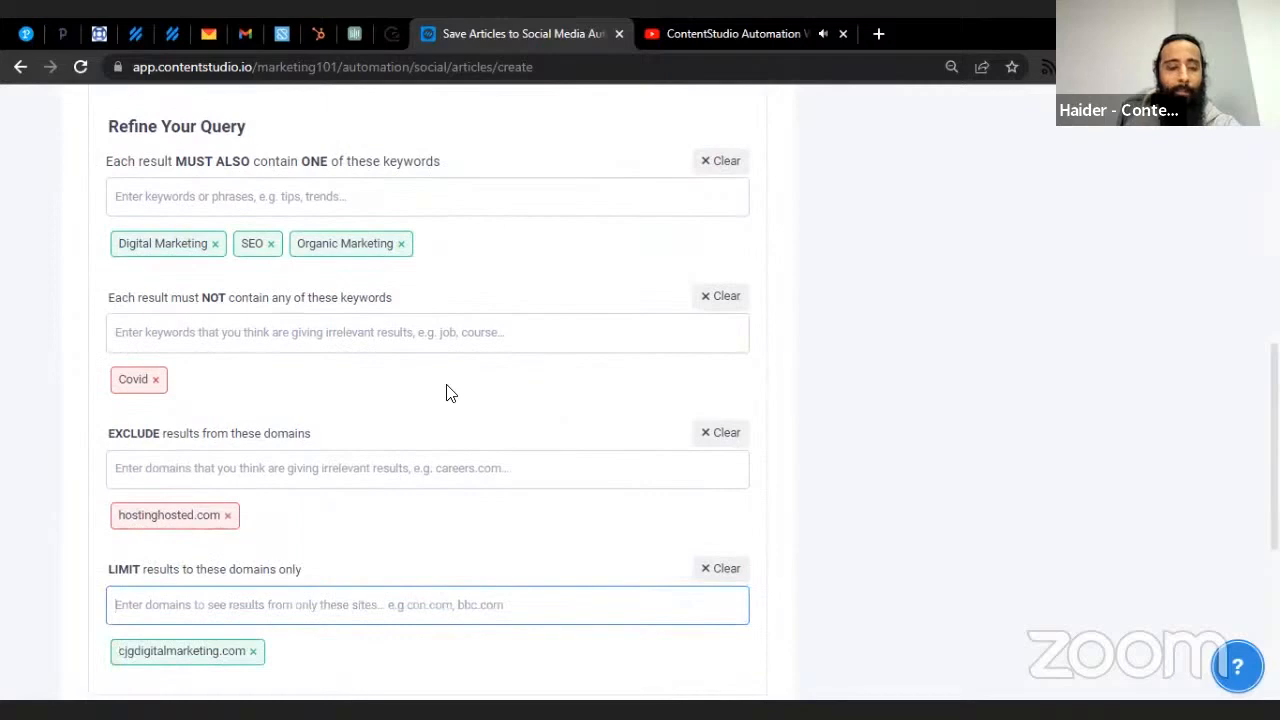
pyautogui.scroll(-4, 448, 395)
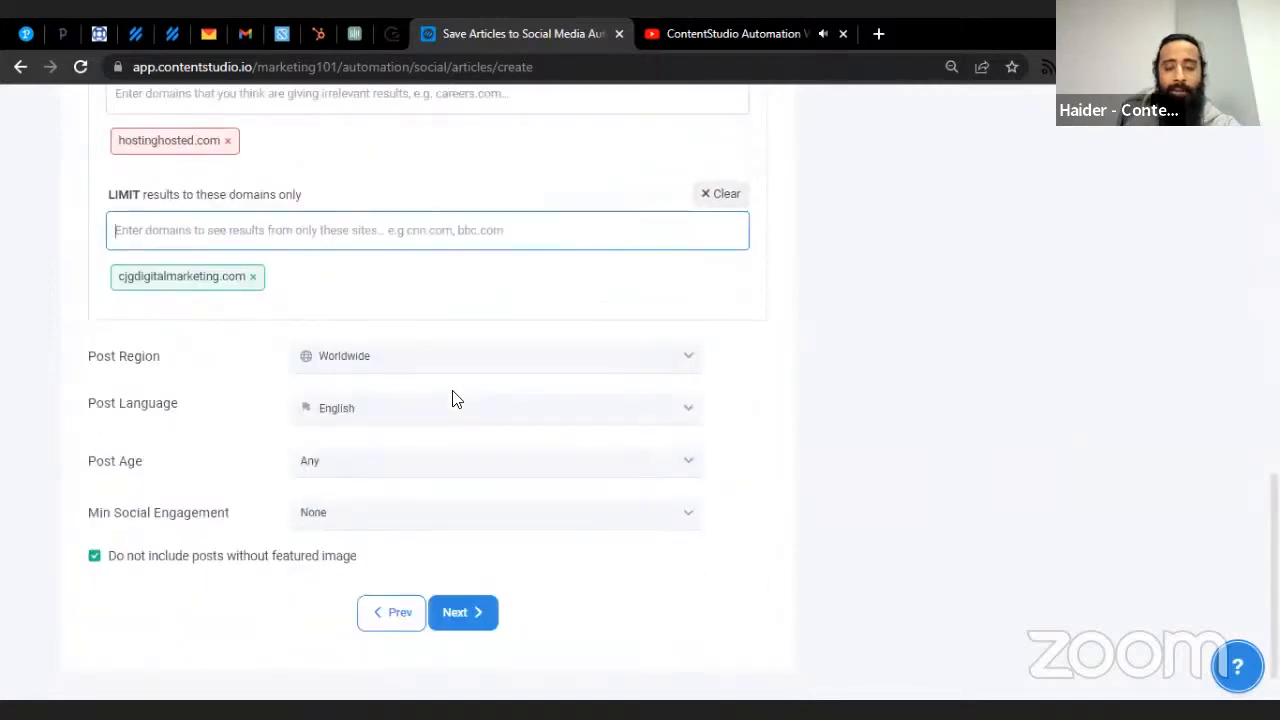
pyautogui.scroll(5, 452, 398)
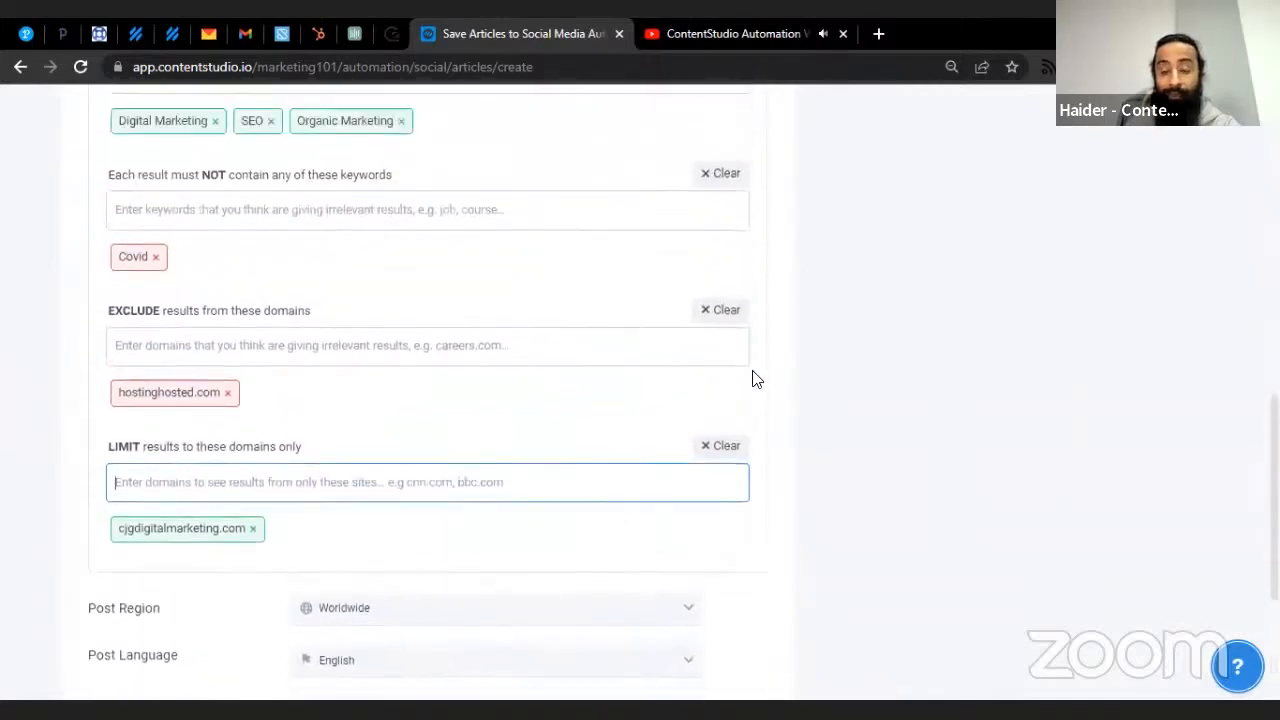
pyautogui.scroll(1, 671, 334)
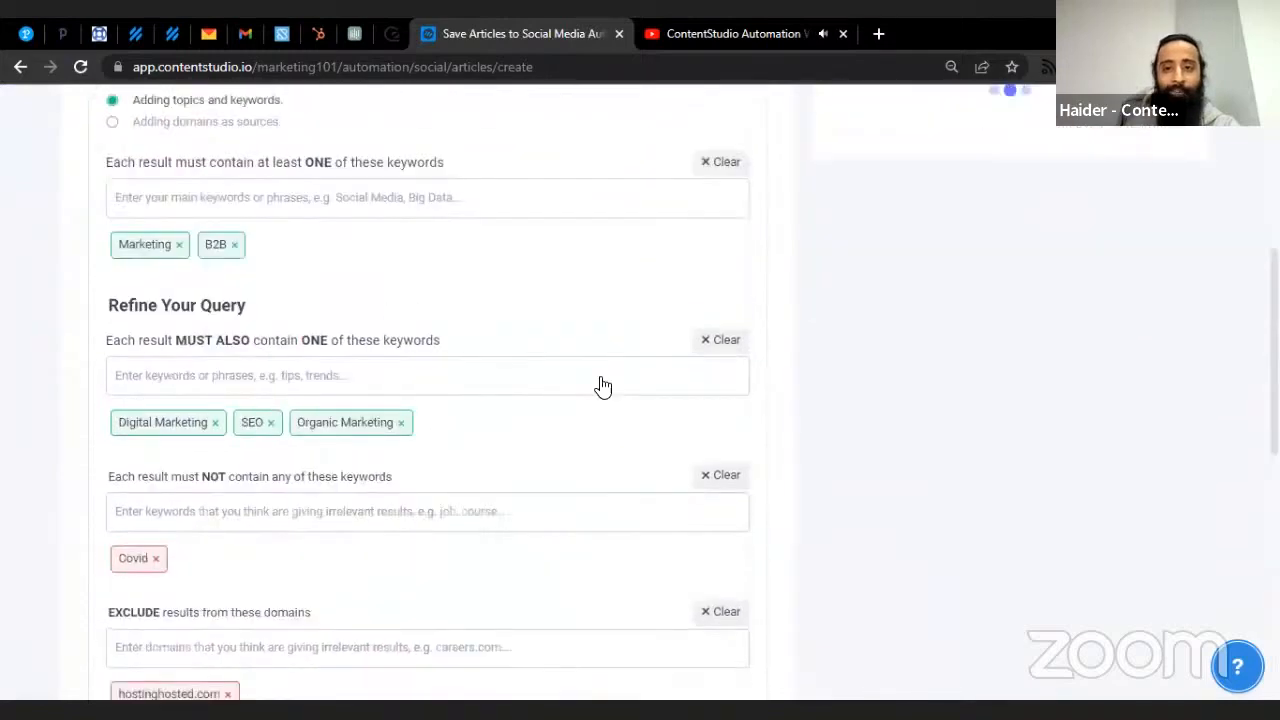
pyautogui.scroll(-5, 600, 386)
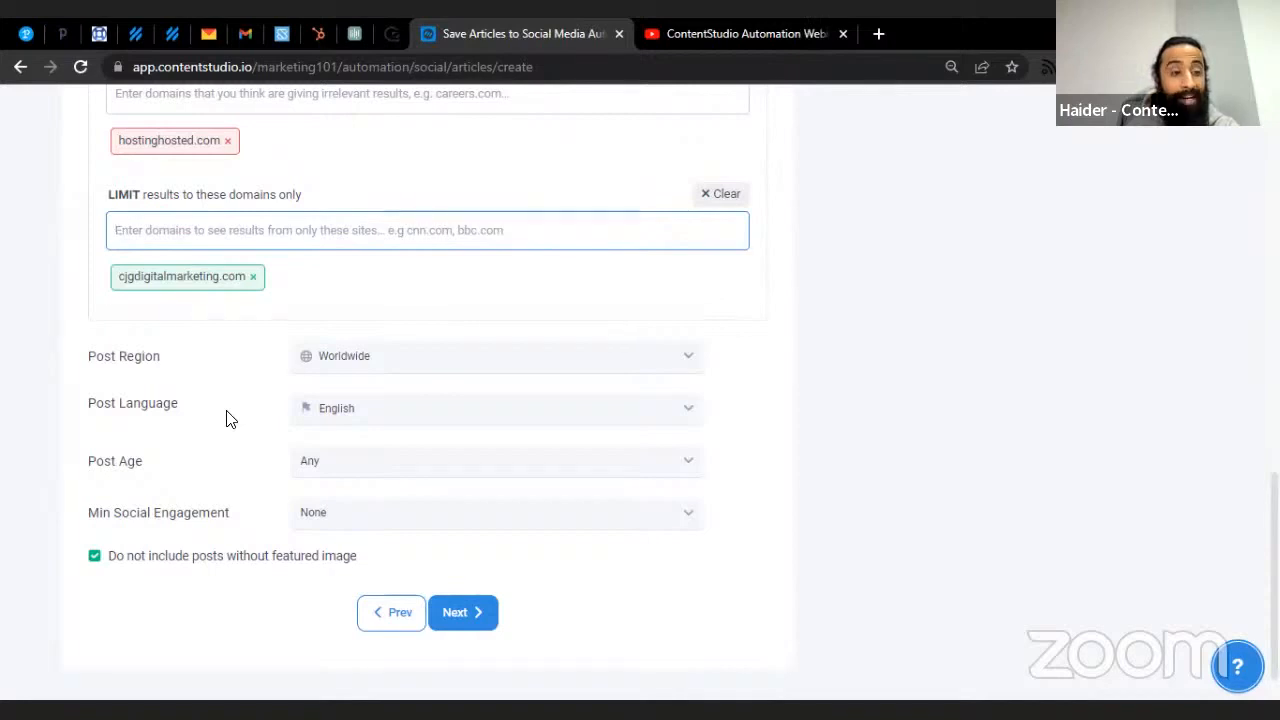
pyautogui.click(388, 359)
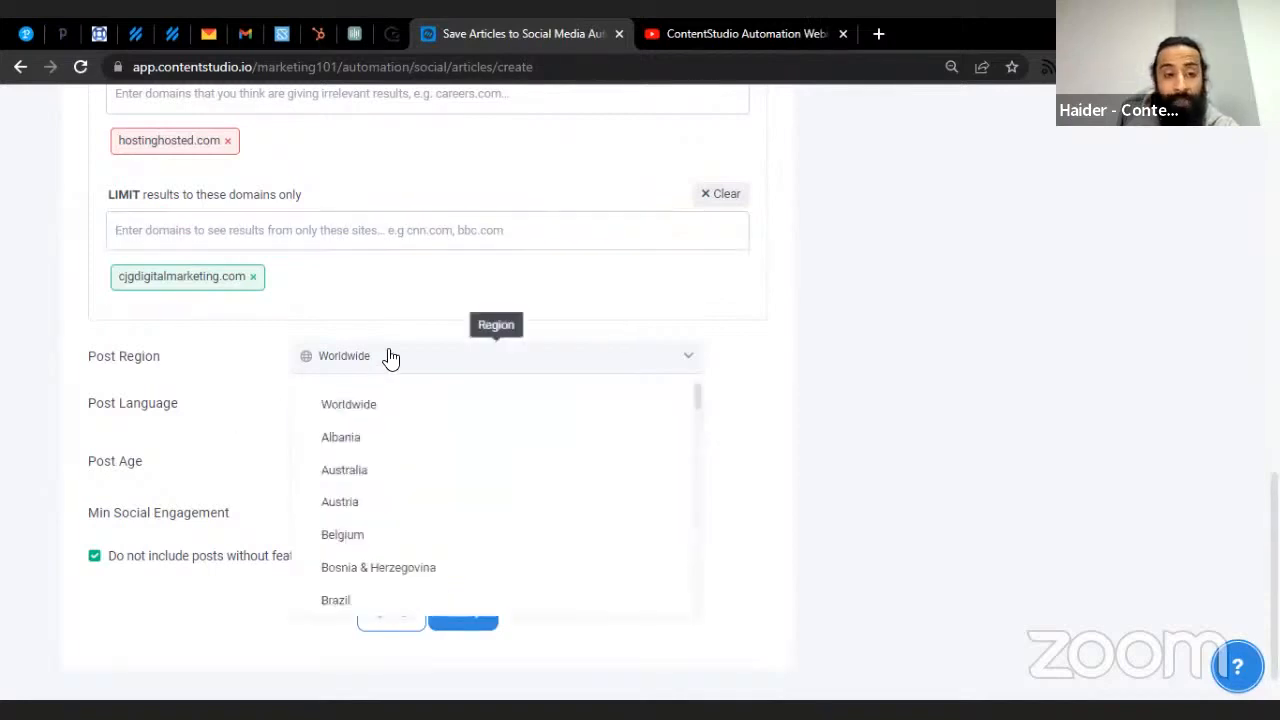
pyautogui.scroll(-10, 380, 411)
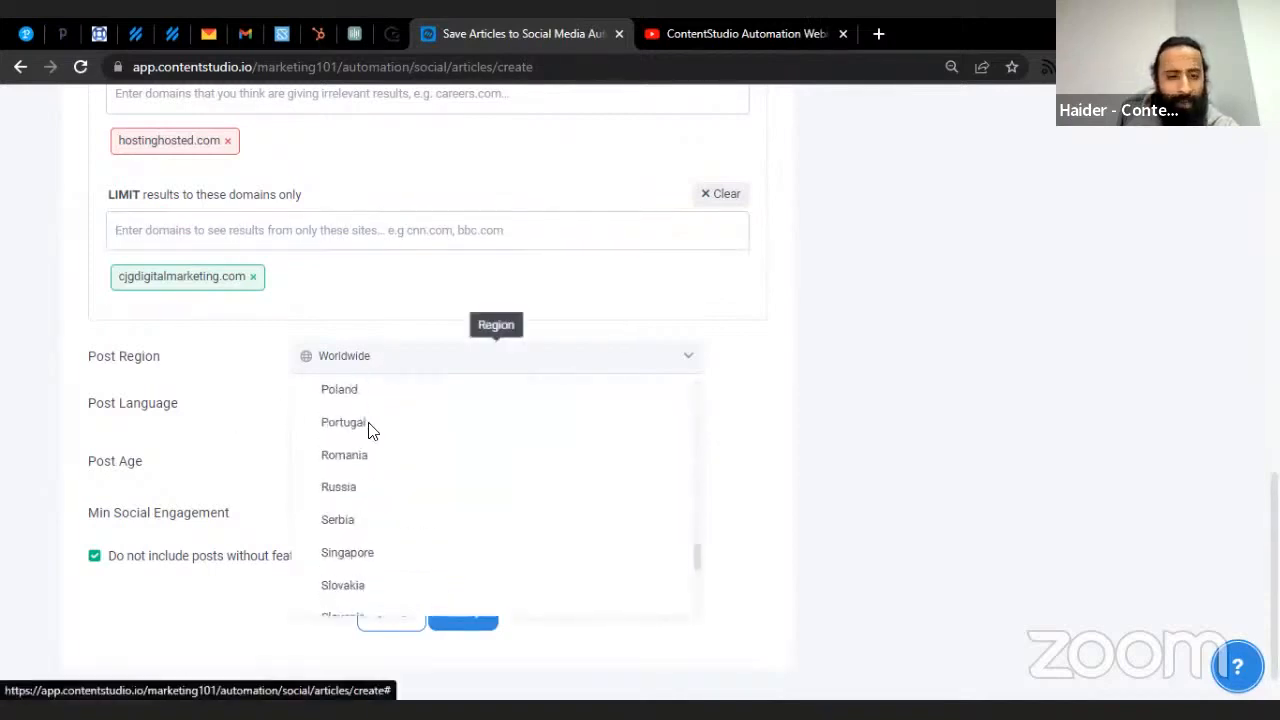
pyautogui.scroll(-3, 371, 440)
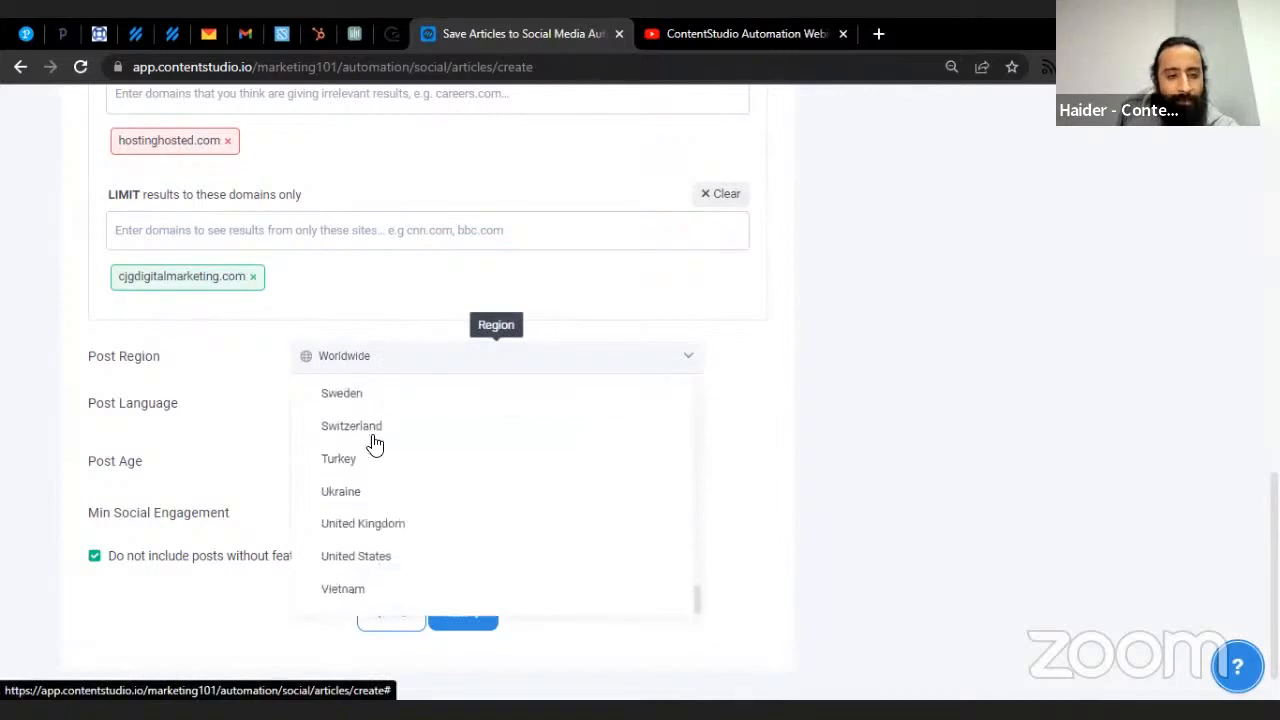
pyautogui.scroll(4, 371, 443)
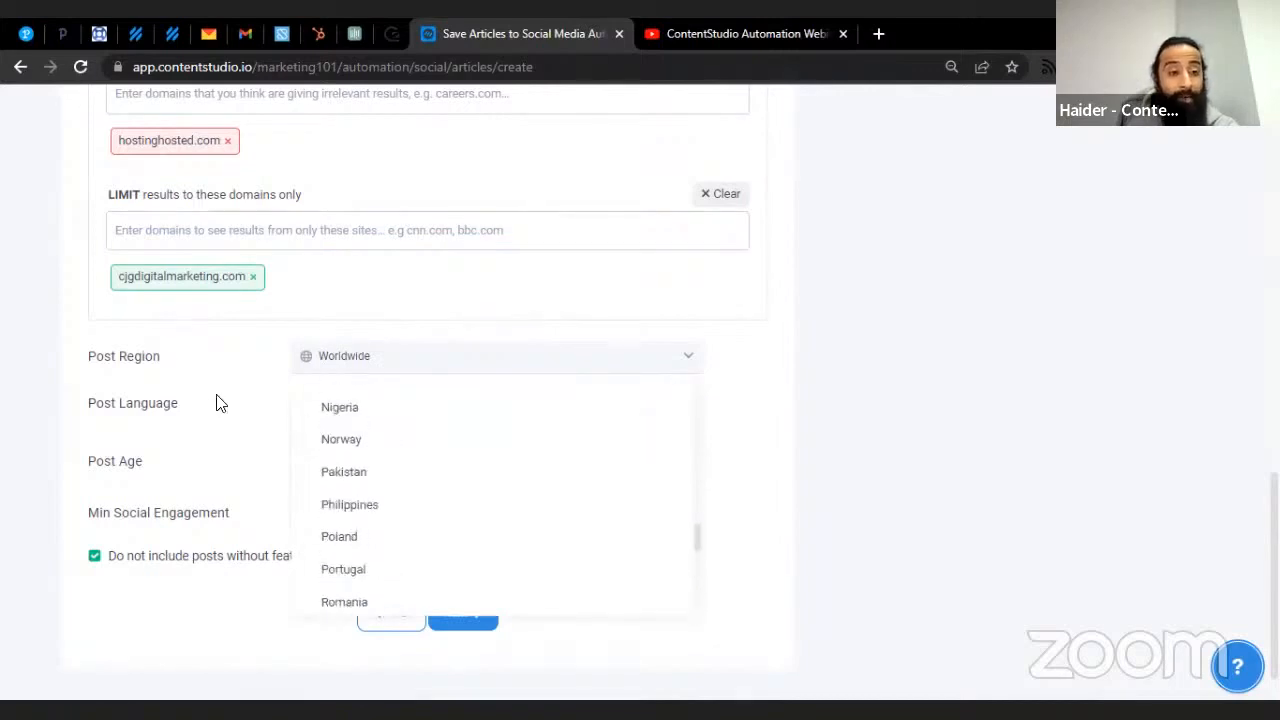
pyautogui.click(220, 403)
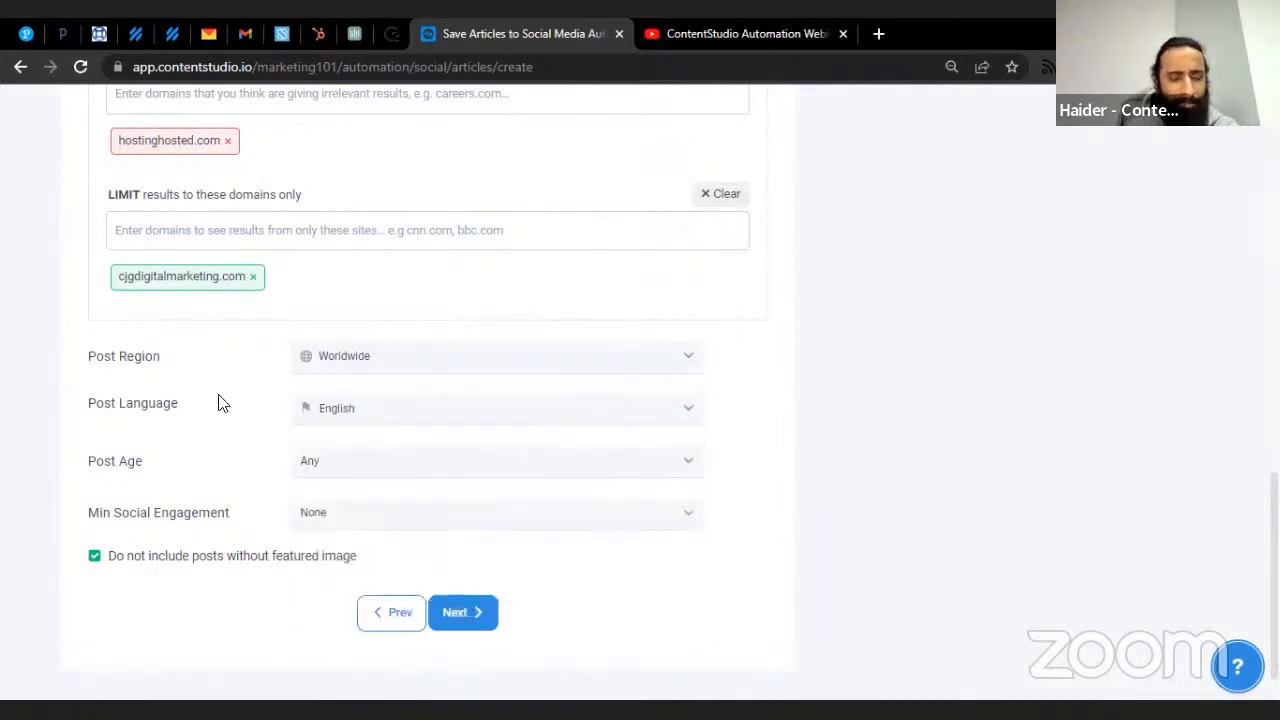
pyautogui.click(459, 428)
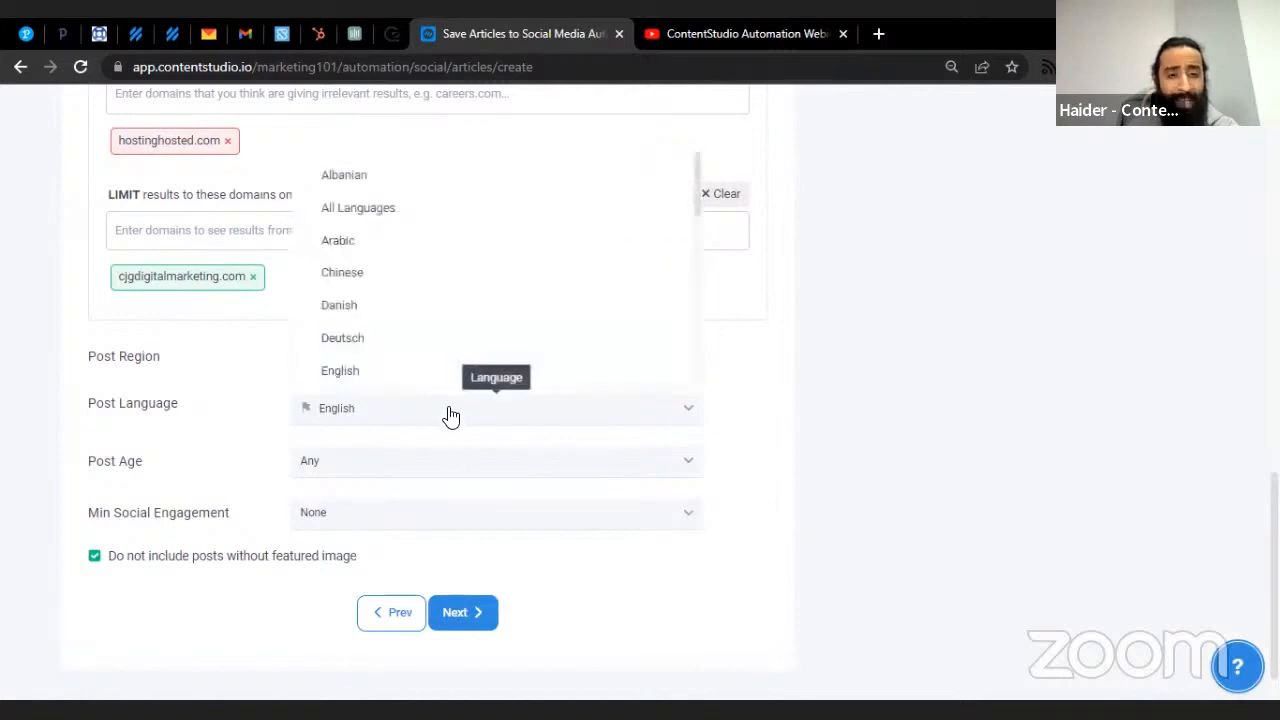
pyautogui.scroll(-5, 457, 337)
pyautogui.click(183, 457)
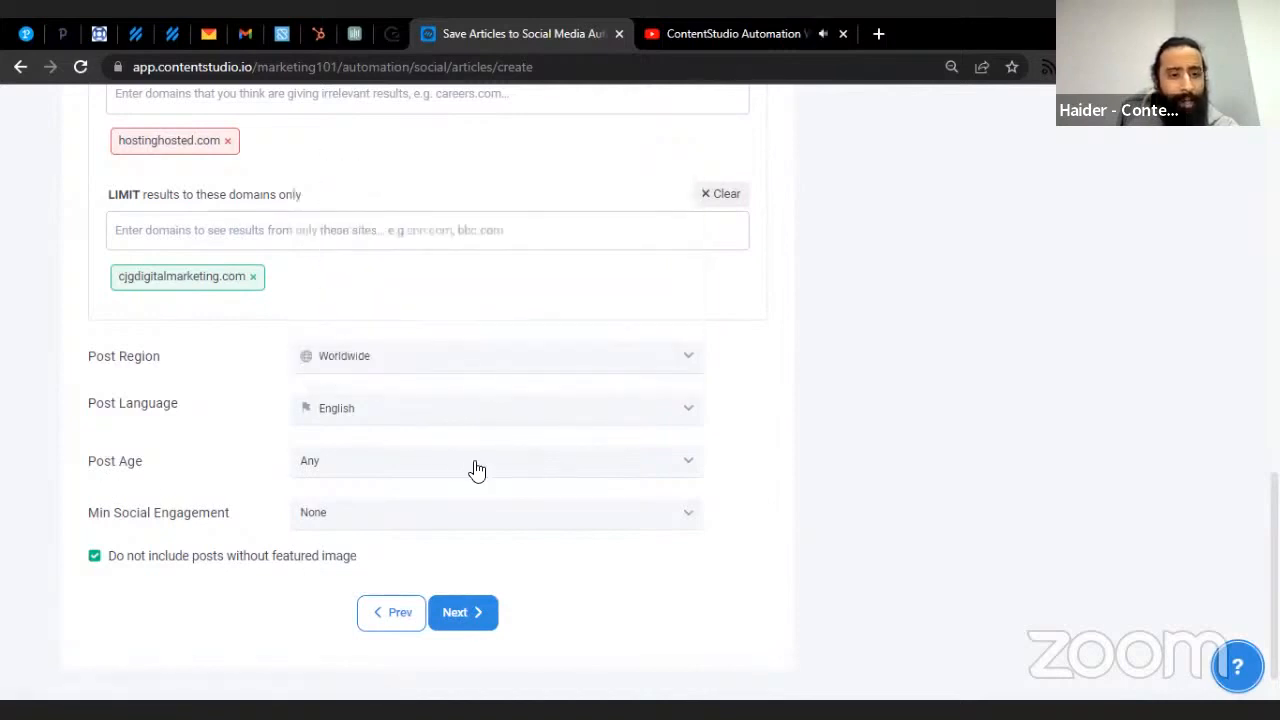
pyautogui.click(474, 468)
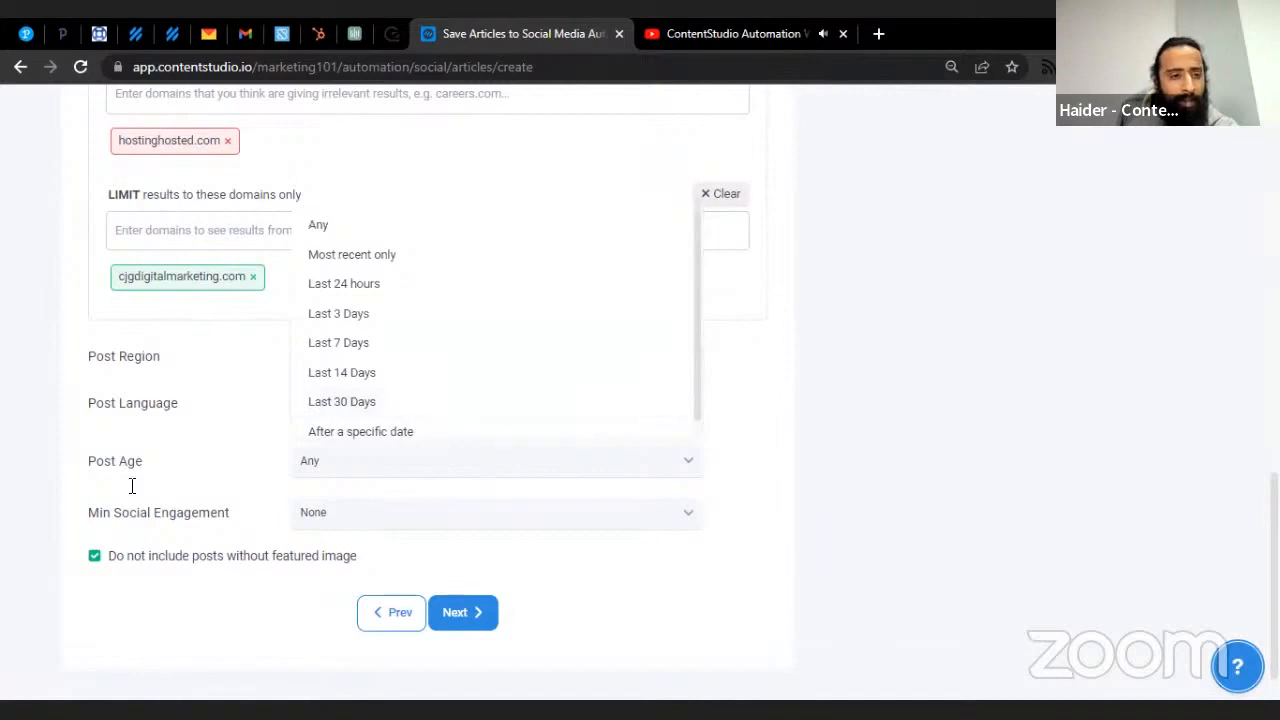
pyautogui.click(193, 495)
pyautogui.click(407, 514)
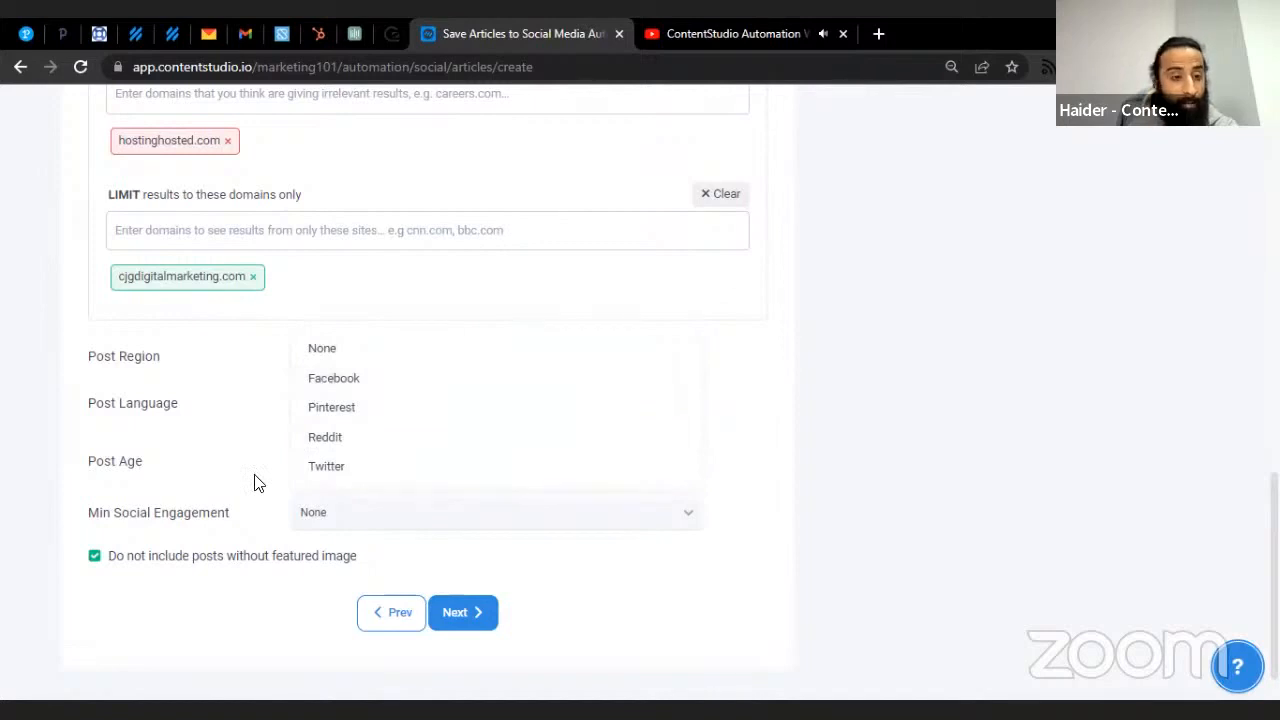
pyautogui.click(220, 490)
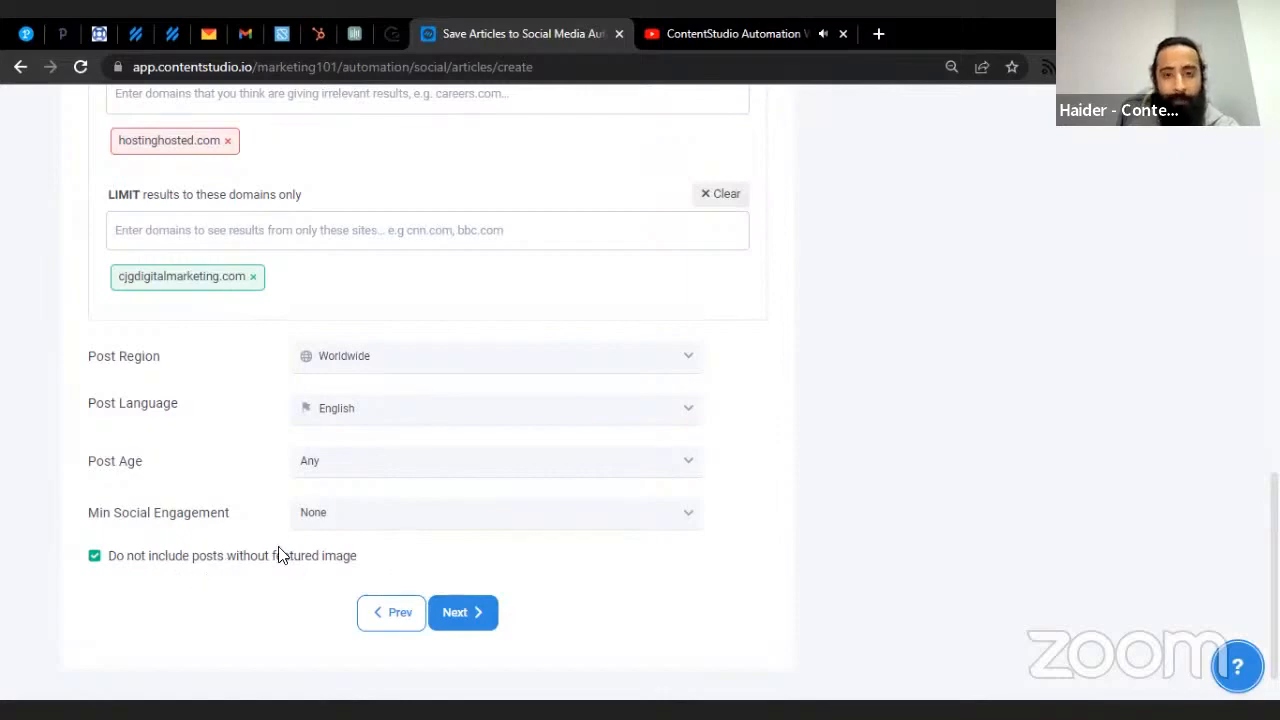
# - Review the query filters and remove cjgdigitalmarketing.com from the limited domains
pyautogui.scroll(10, 450, 520)
pyautogui.scroll(-5, 450, 527)
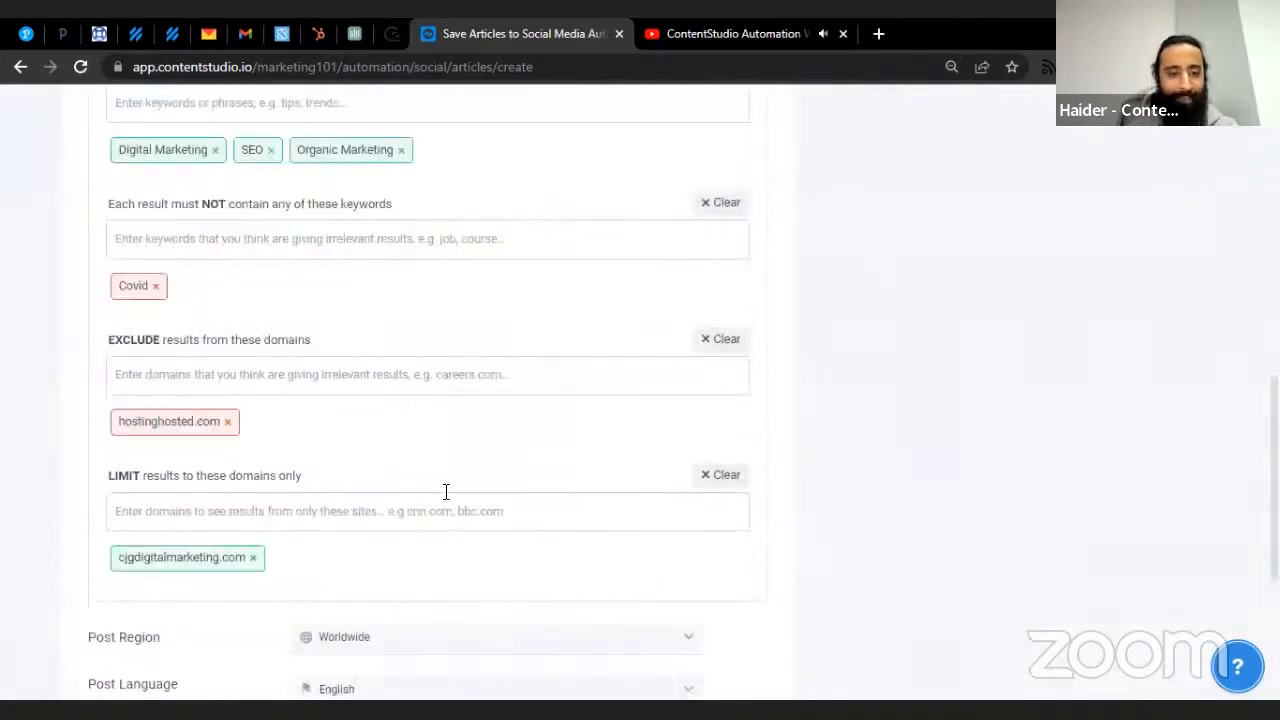
pyautogui.scroll(4, 371, 463)
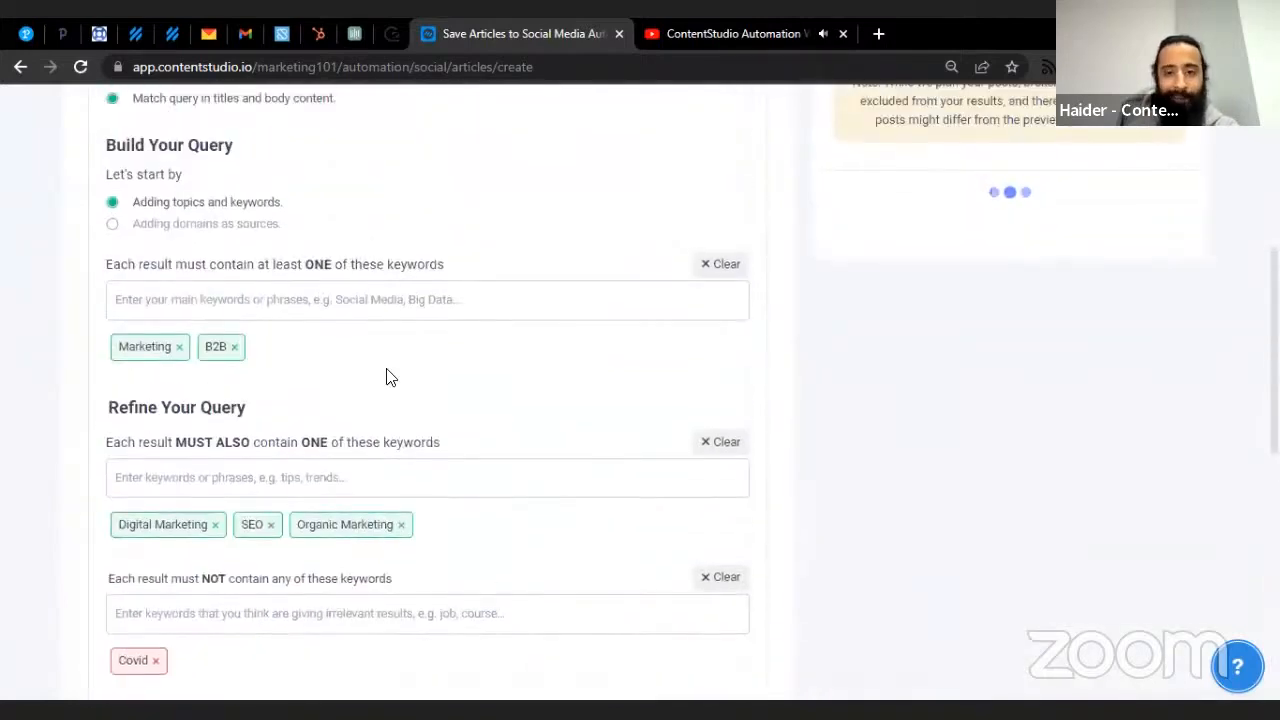
pyautogui.scroll(-5, 390, 377)
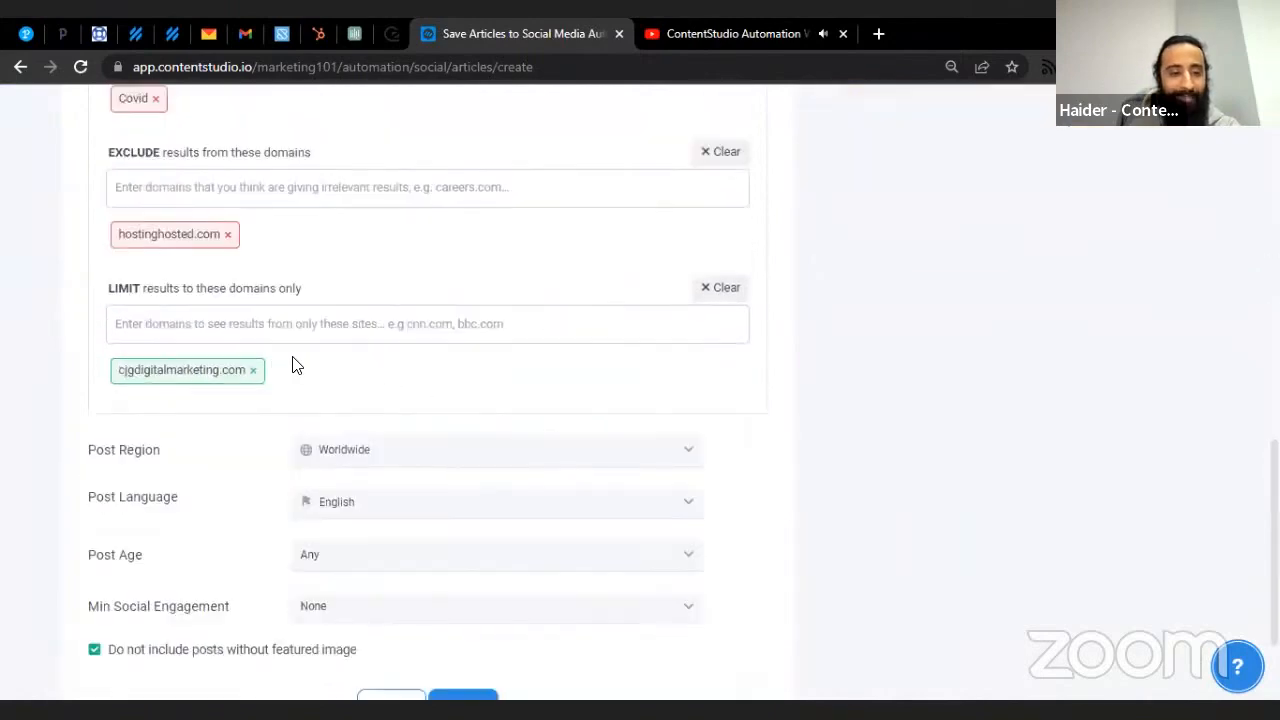
pyautogui.scroll(3, 283, 358)
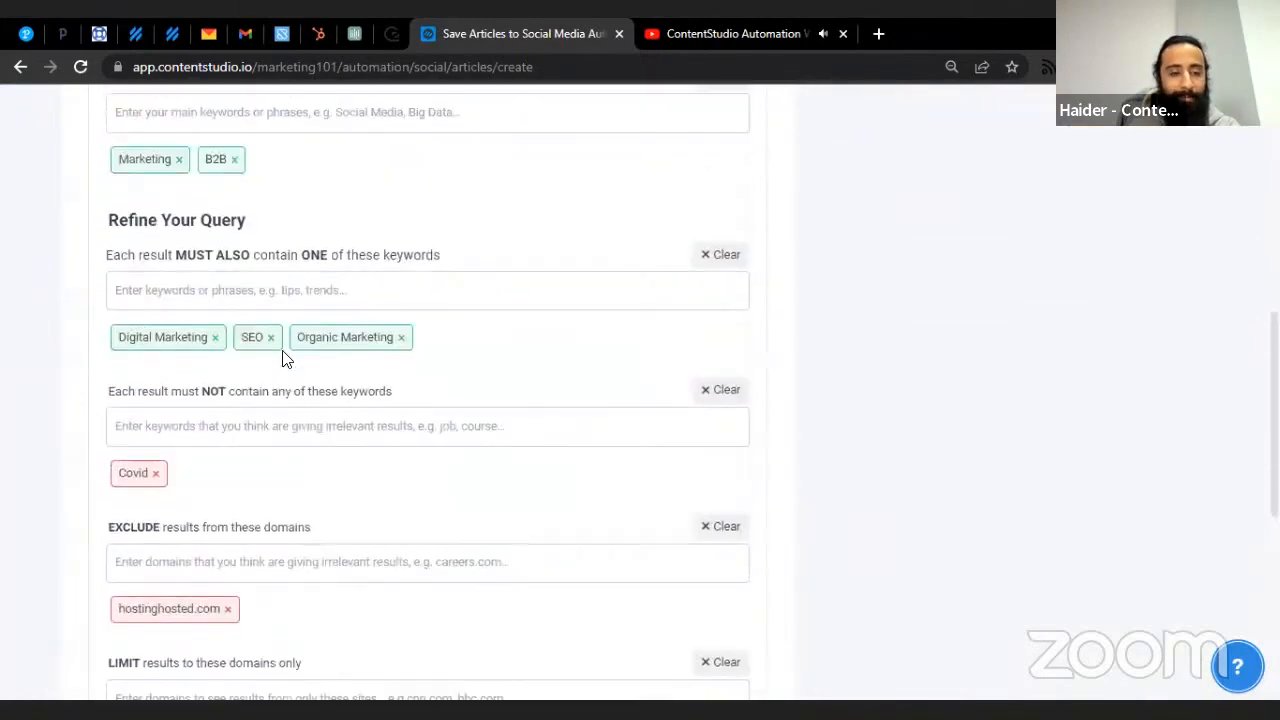
pyautogui.scroll(-5, 283, 360)
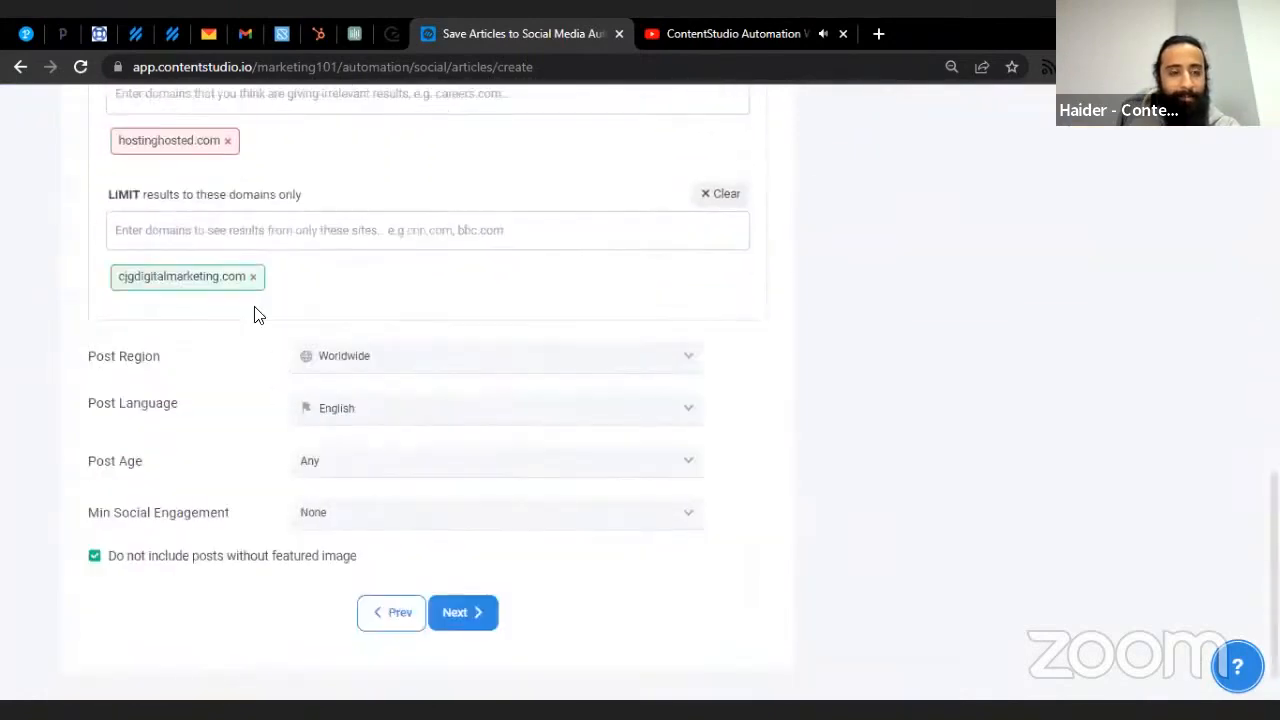
pyautogui.click(253, 278)
pyautogui.scroll(5, 370, 333)
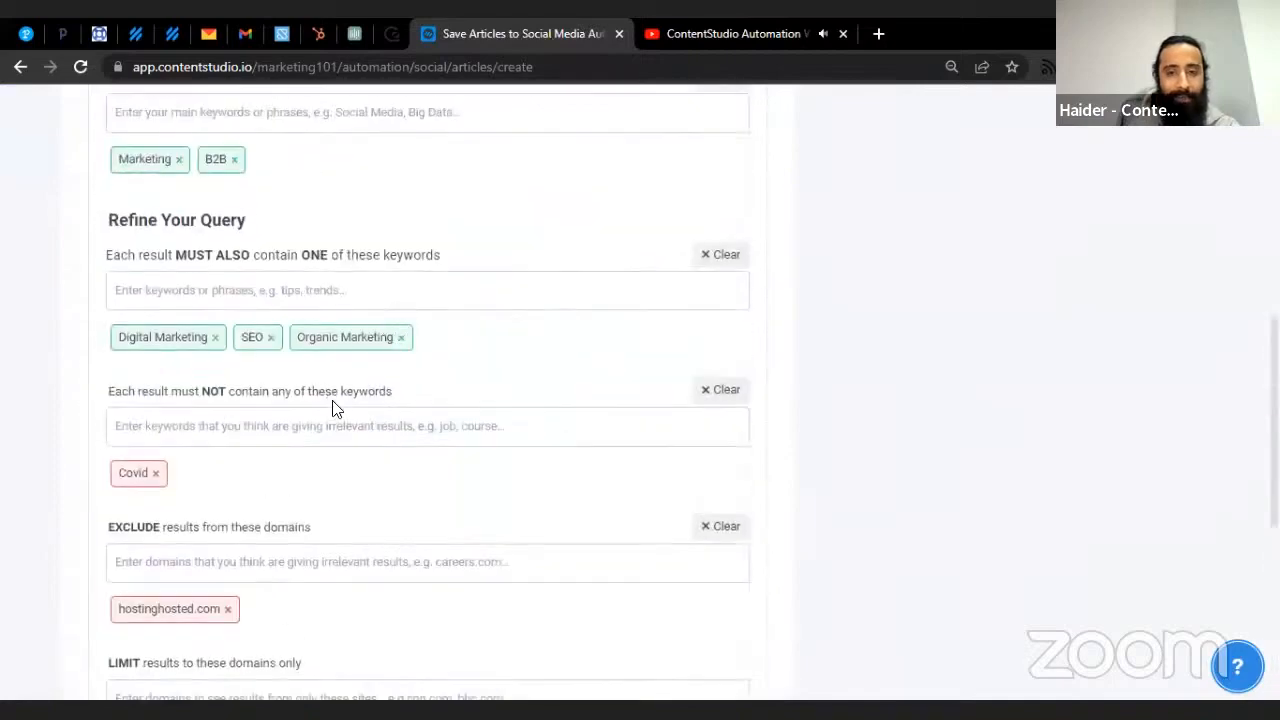
pyautogui.scroll(6, 335, 408)
pyautogui.scroll(-5, 335, 408)
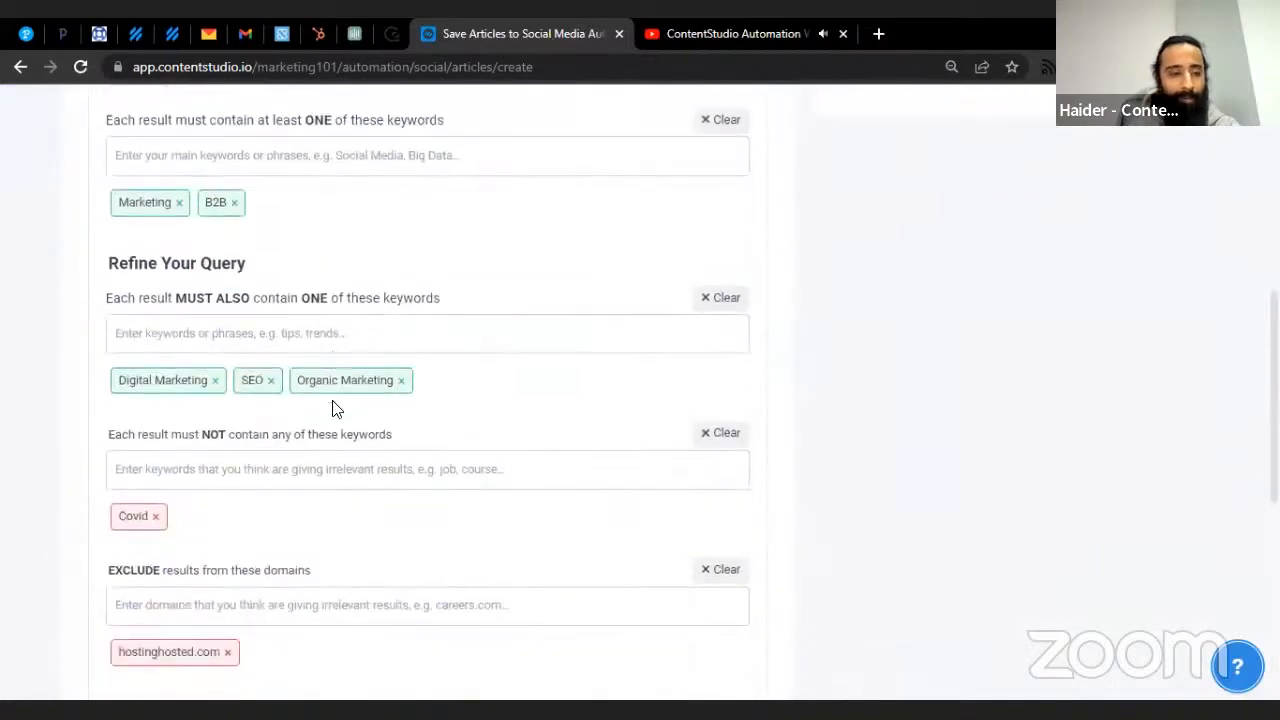
pyautogui.scroll(-5, 335, 408)
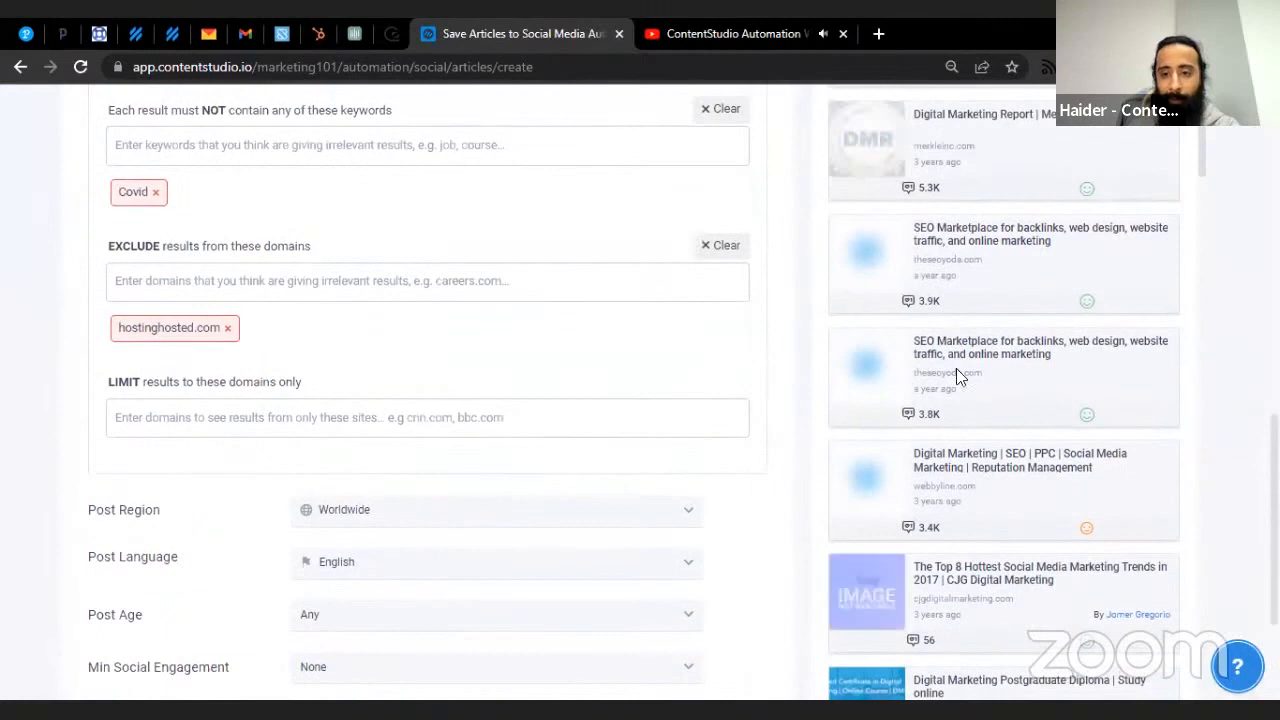
# - Copy theseoyoda.com from a result and add it as a limit domain
pyautogui.doubleClick(912, 376)
pyautogui.hotkey('ctrl', 'c')
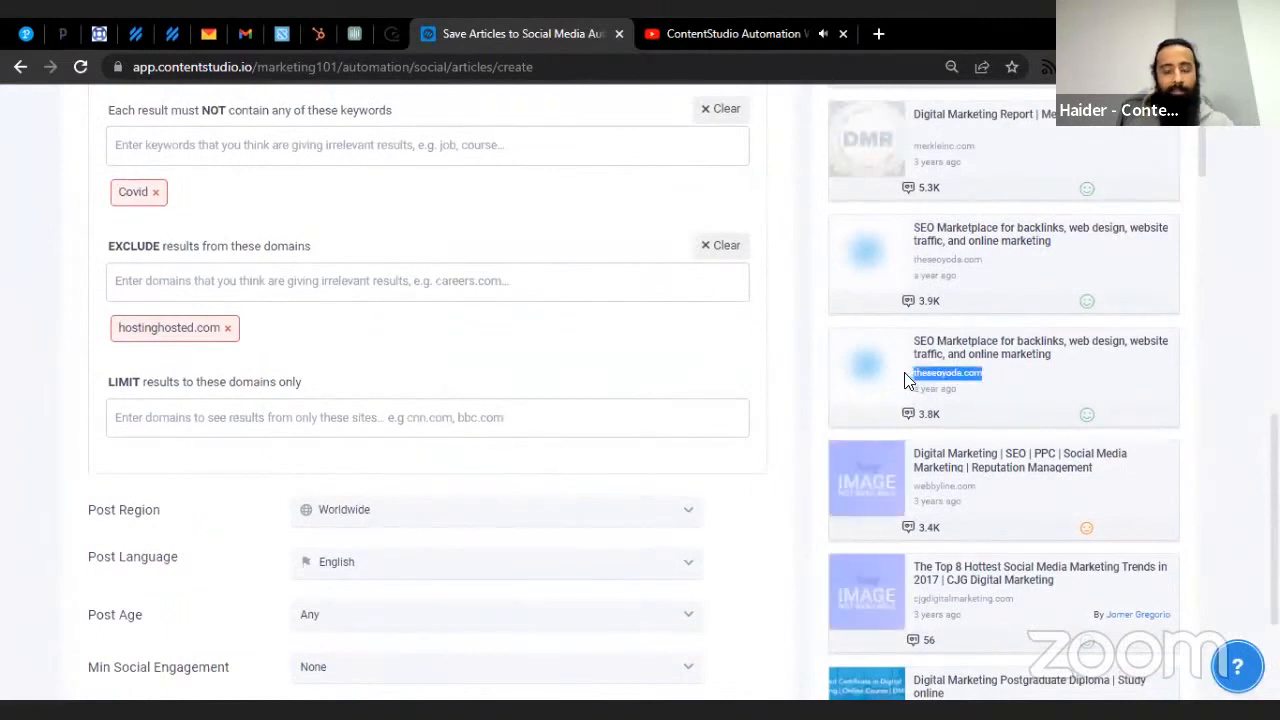
pyautogui.click(214, 418)
pyautogui.hotkey('ctrl', 'v')
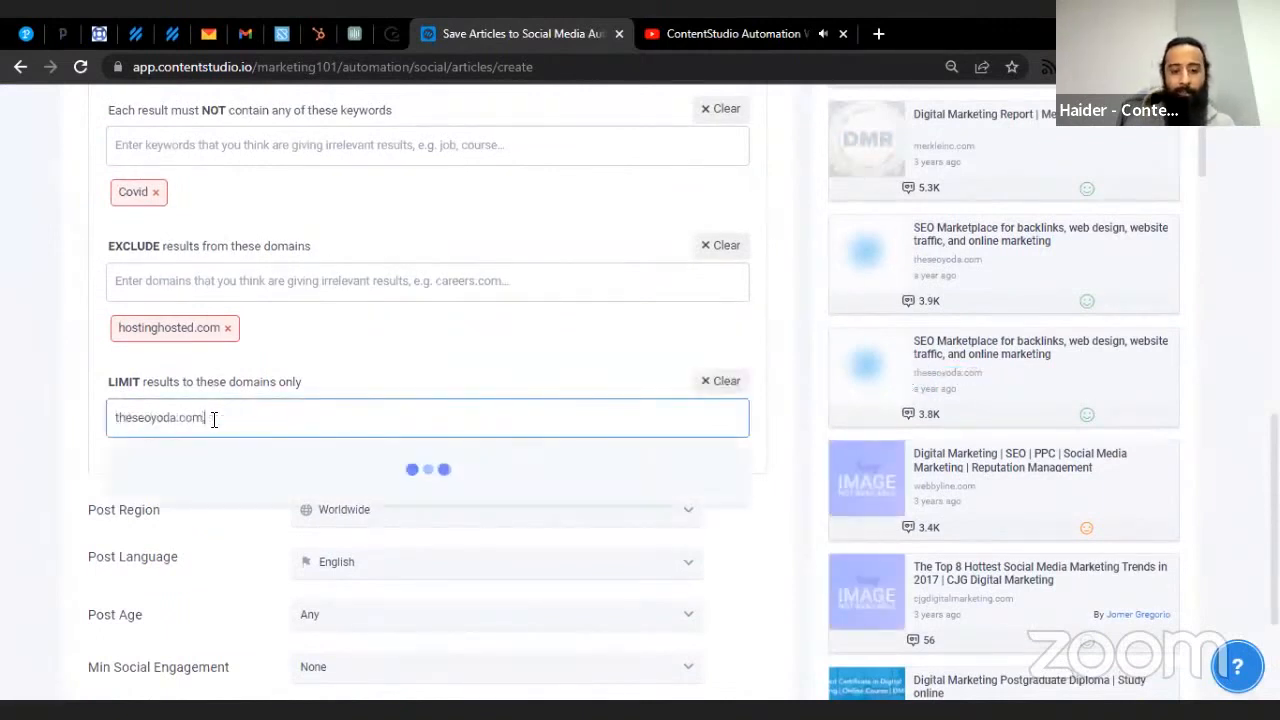
pyautogui.press('Return')
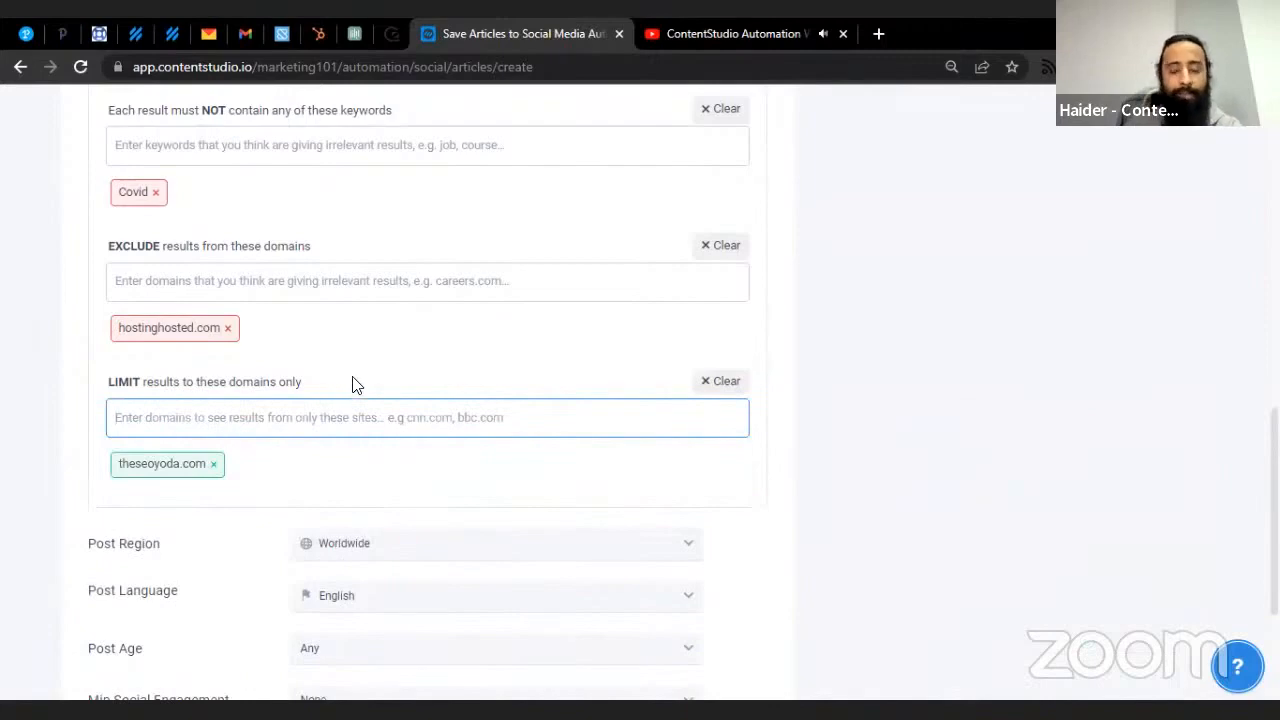
# - Review the finished query and advance to Step 3, Optimize your posts
pyautogui.scroll(1, 484, 408)
pyautogui.scroll(8, 484, 408)
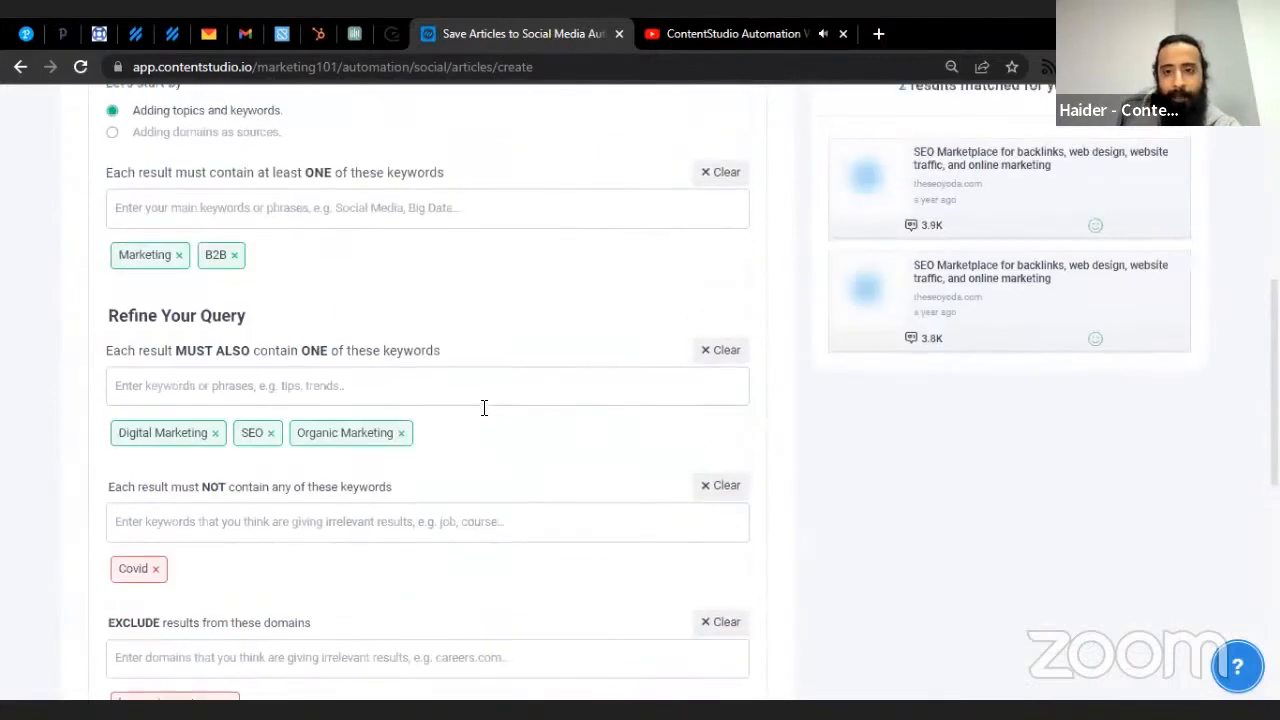
pyautogui.scroll(-4, 484, 409)
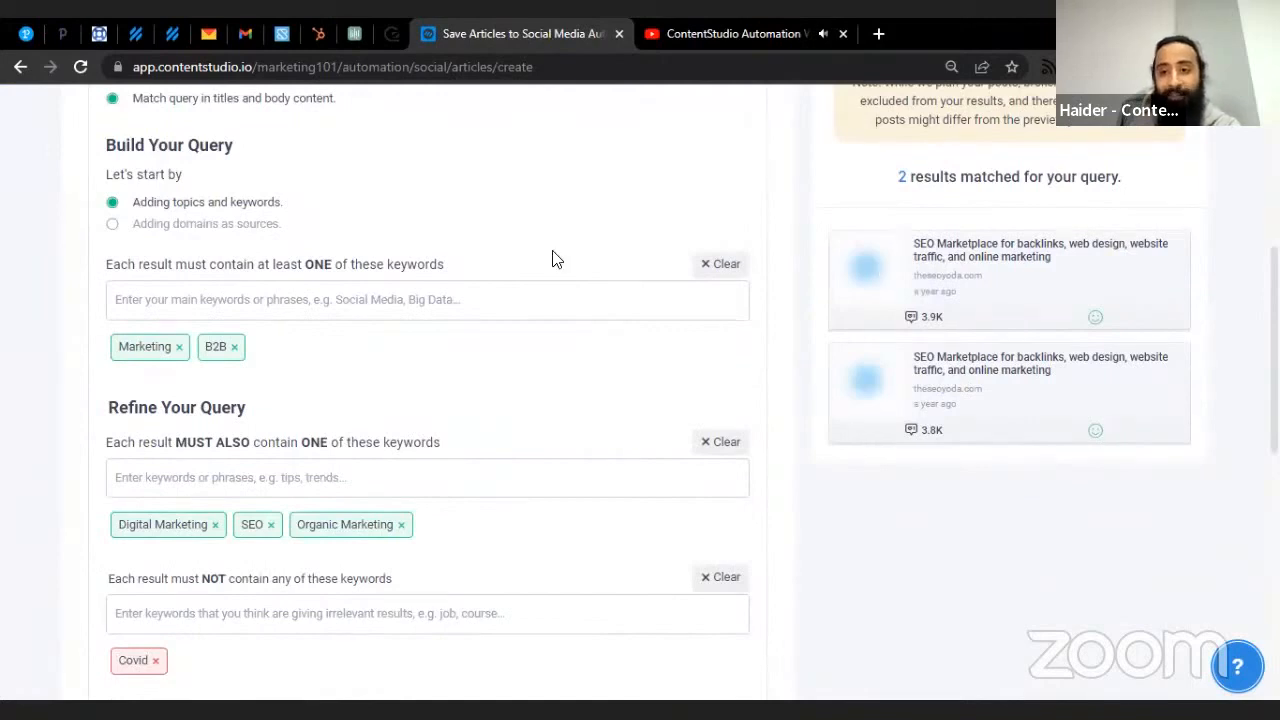
pyautogui.scroll(-5, 486, 320)
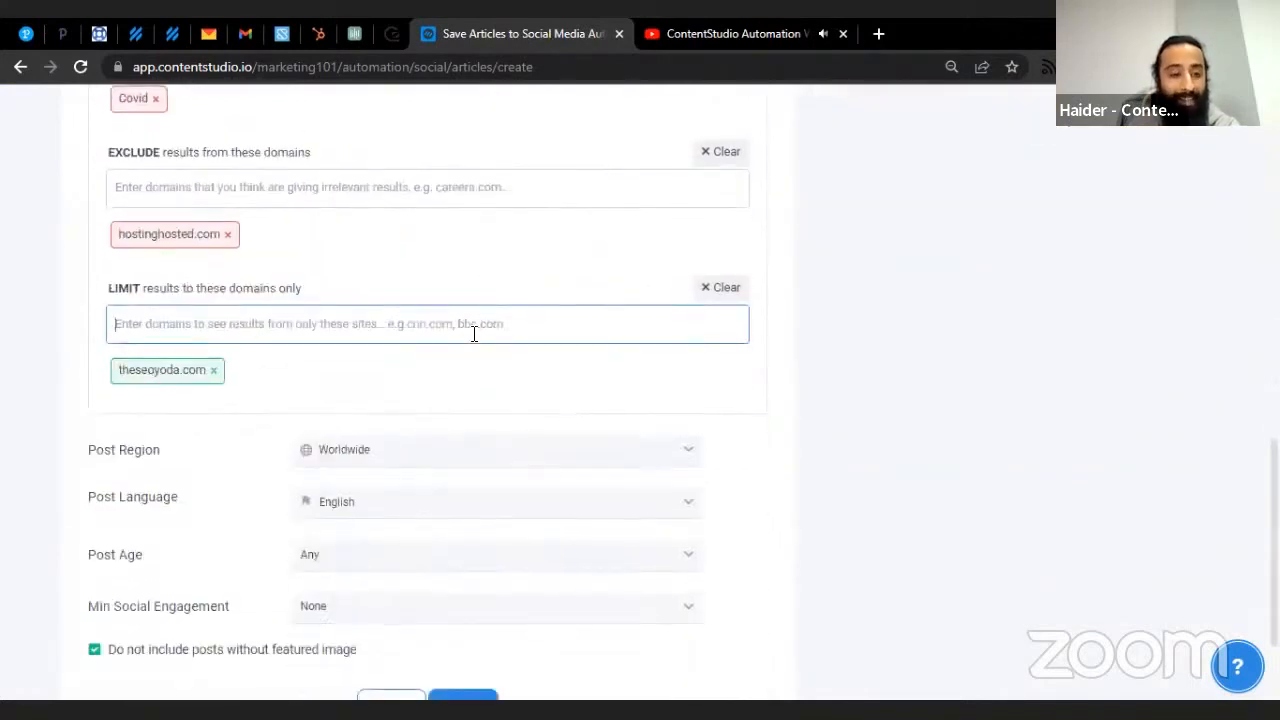
pyautogui.scroll(-2, 499, 360)
pyautogui.click(478, 574)
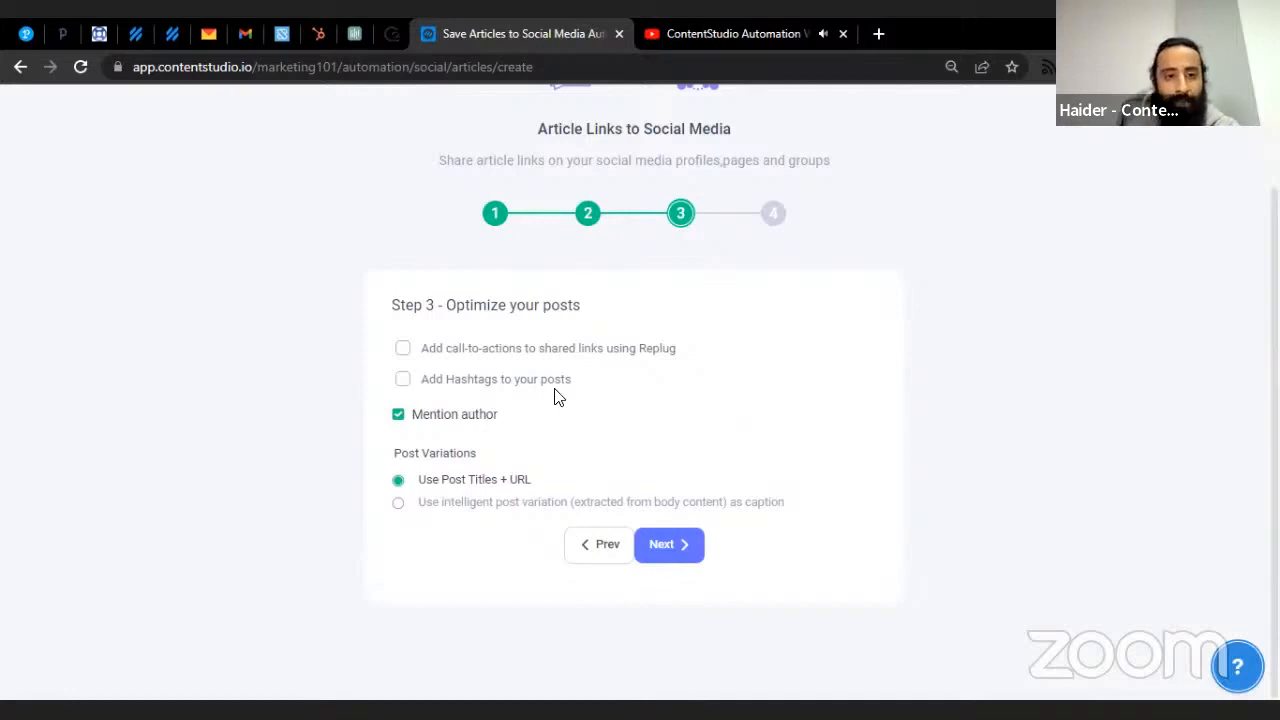
# - Leave Replug call-to-actions off, enable Add Hashtags, and show the saved hashtag sets
pyautogui.click(538, 358)
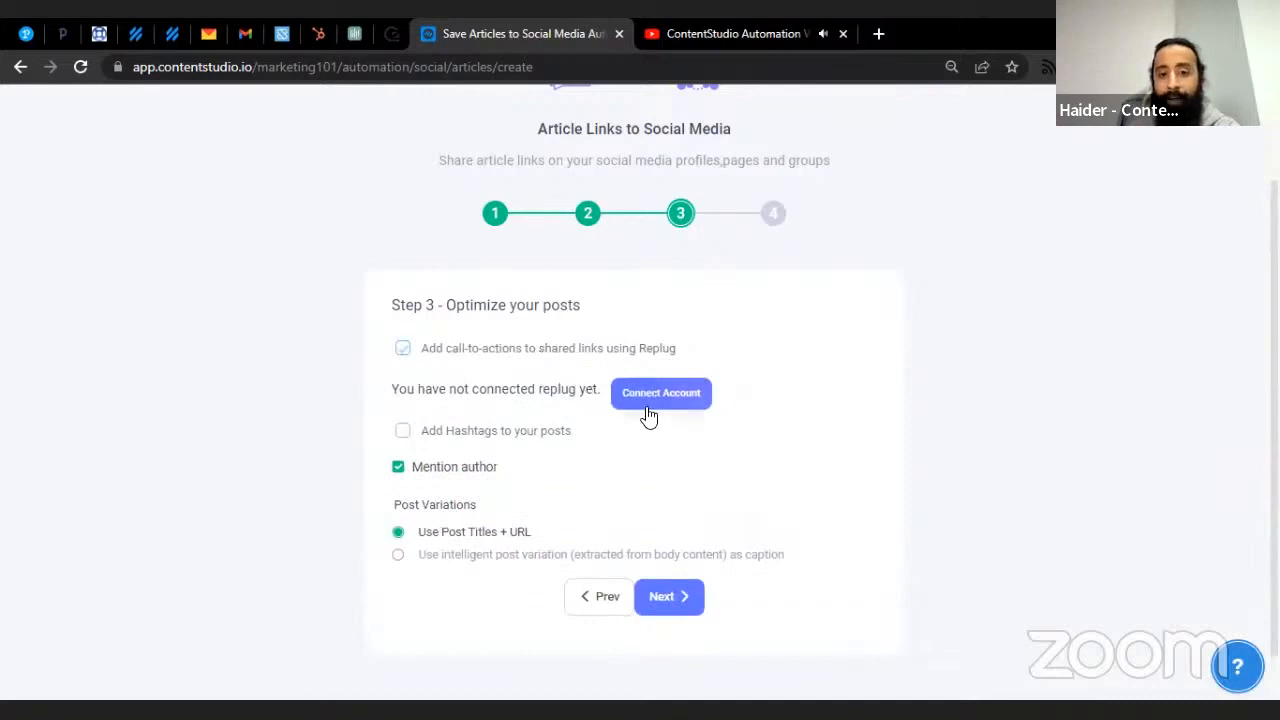
pyautogui.click(541, 352)
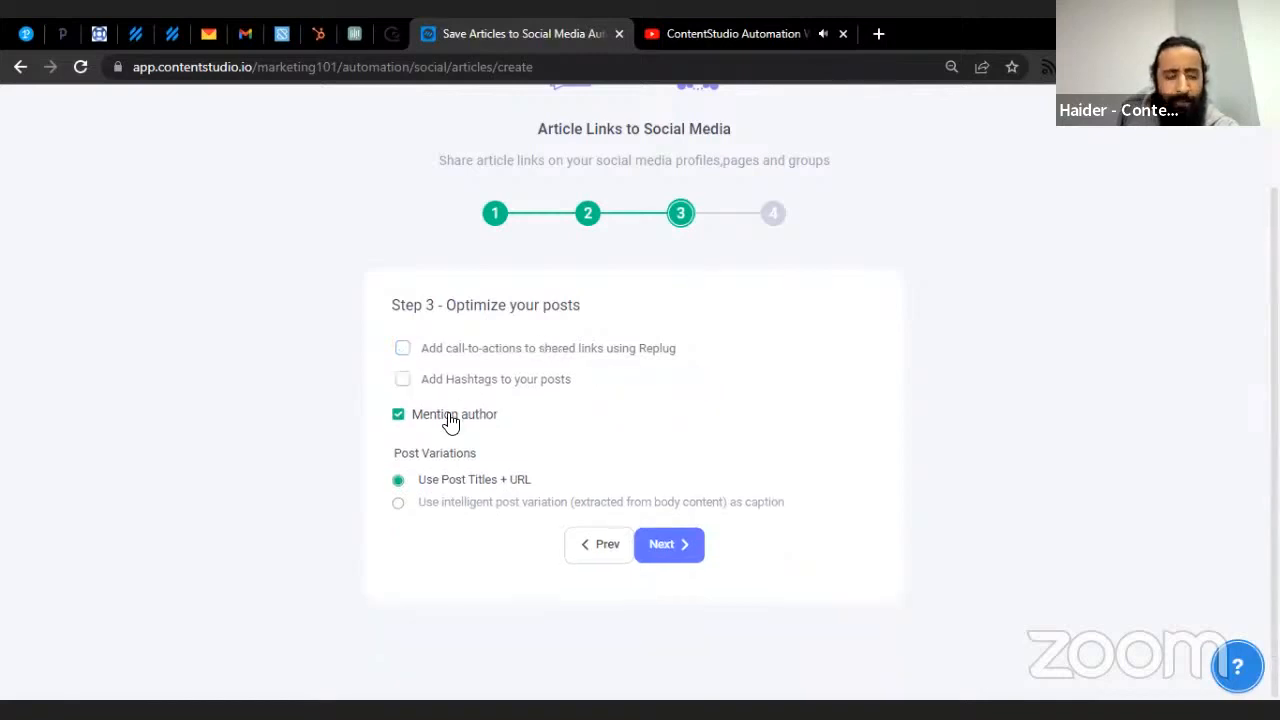
pyautogui.click(509, 384)
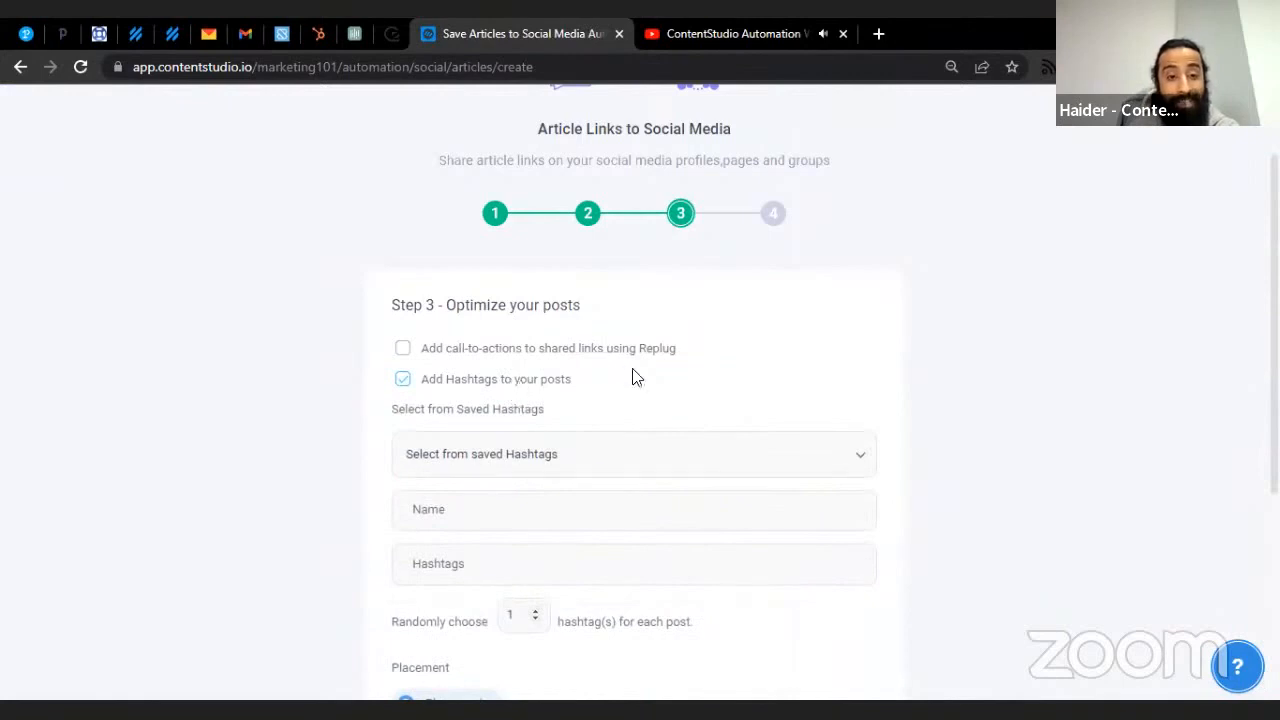
pyautogui.scroll(-2, 631, 378)
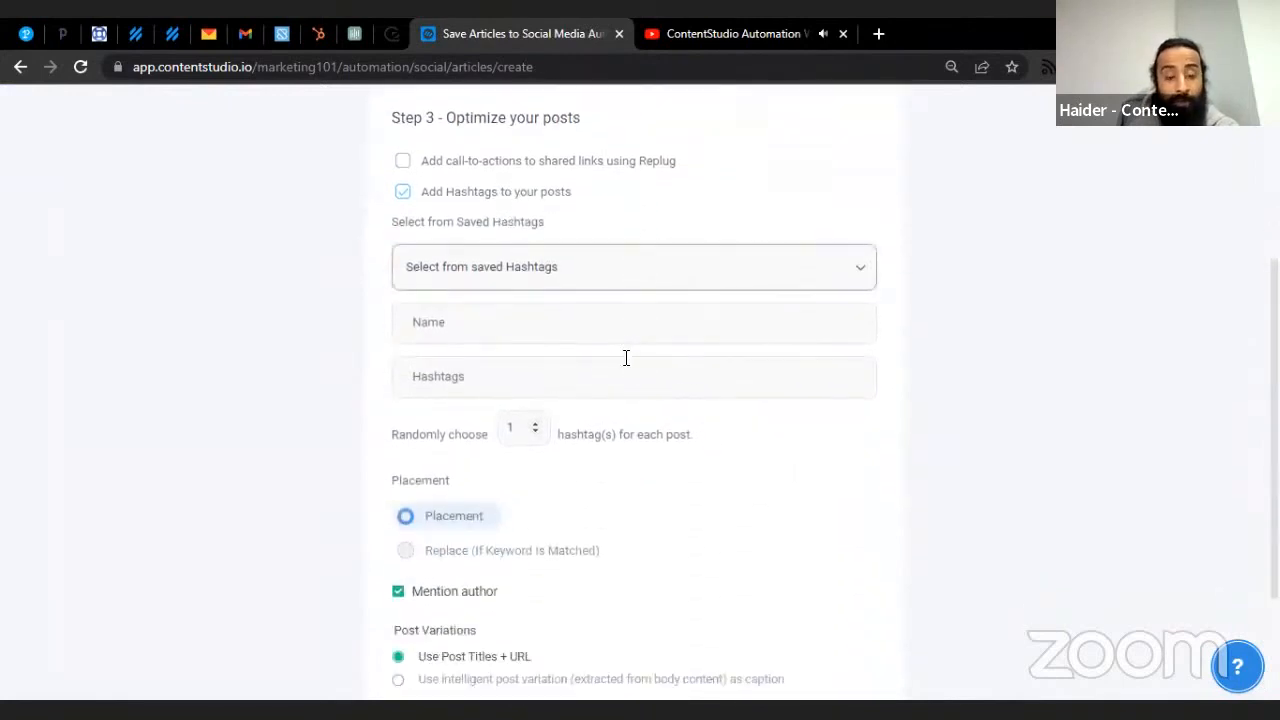
pyautogui.click(618, 285)
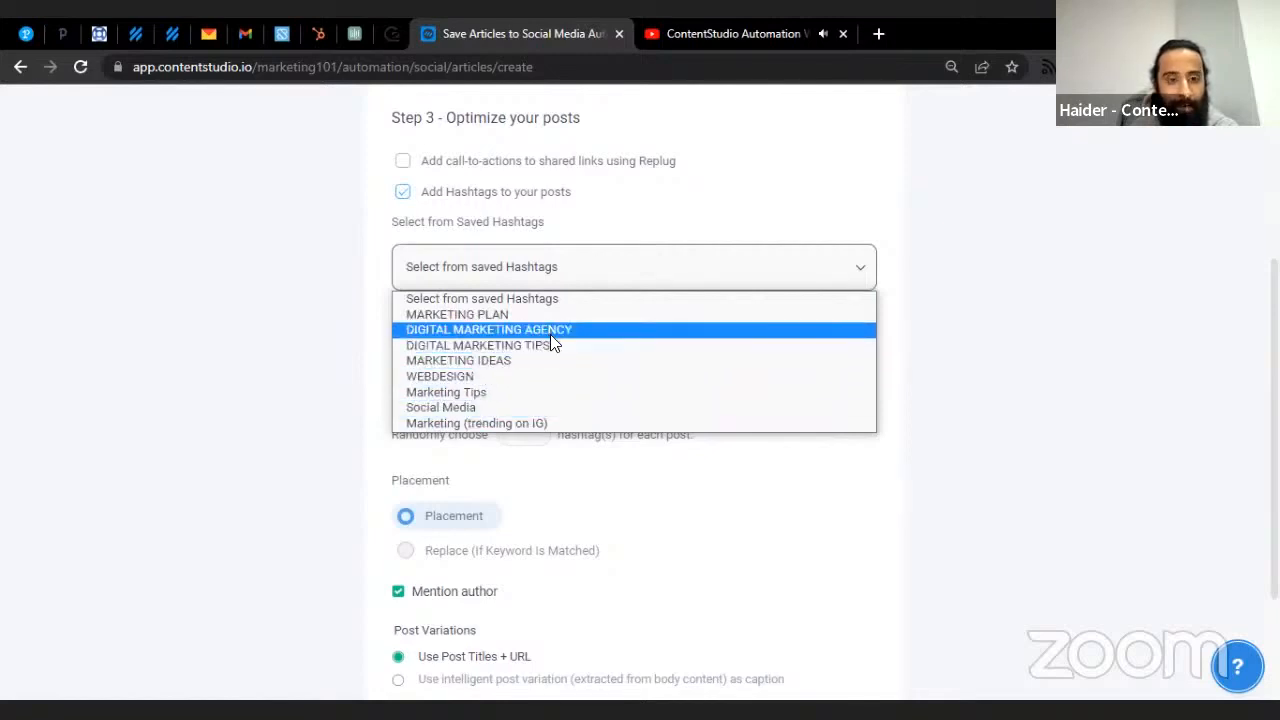
# - Apply the MARKETING IDEAS saved hashtag set and make it editable
pyautogui.click(524, 360)
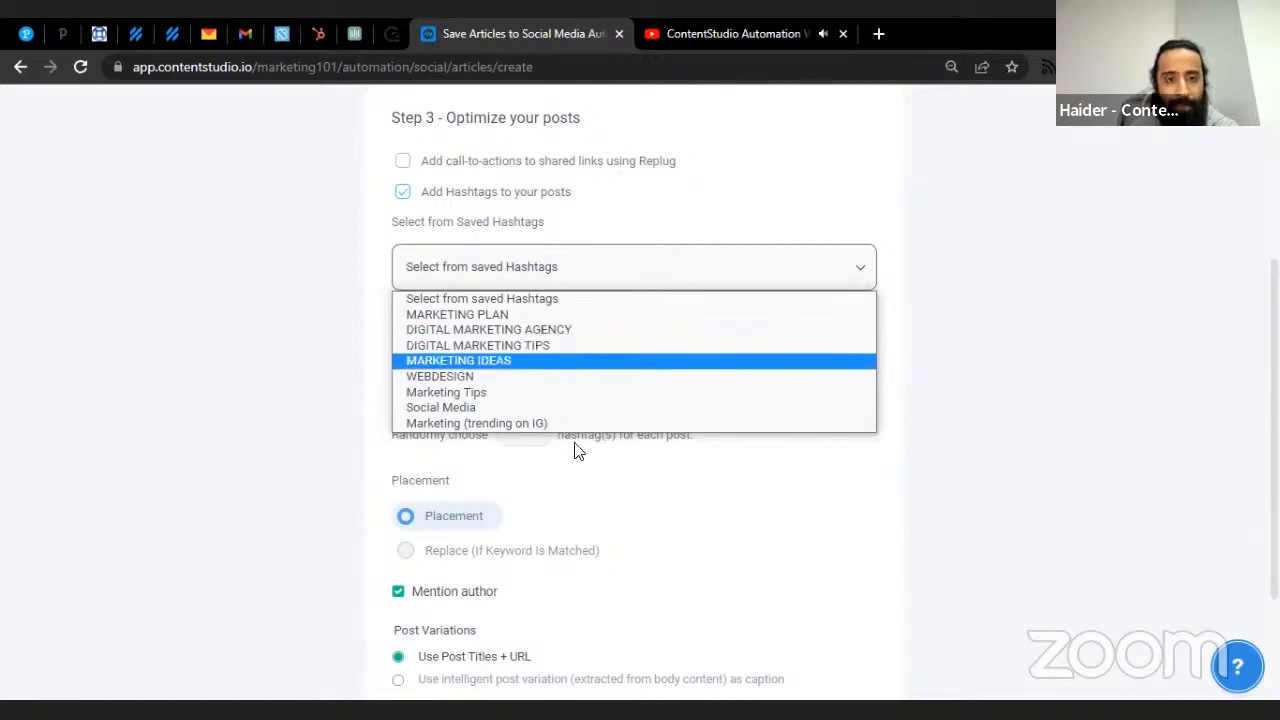
pyautogui.scroll(-3, 714, 430)
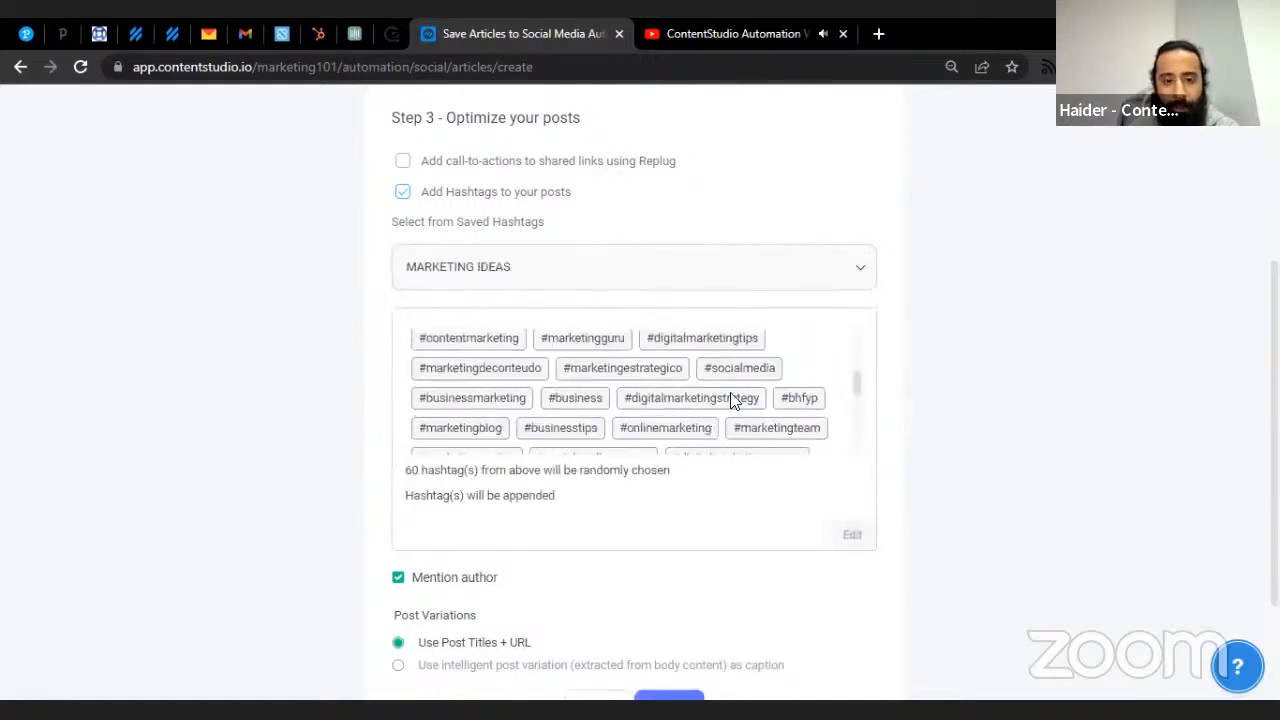
pyautogui.scroll(-3, 734, 400)
pyautogui.scroll(-3, 715, 405)
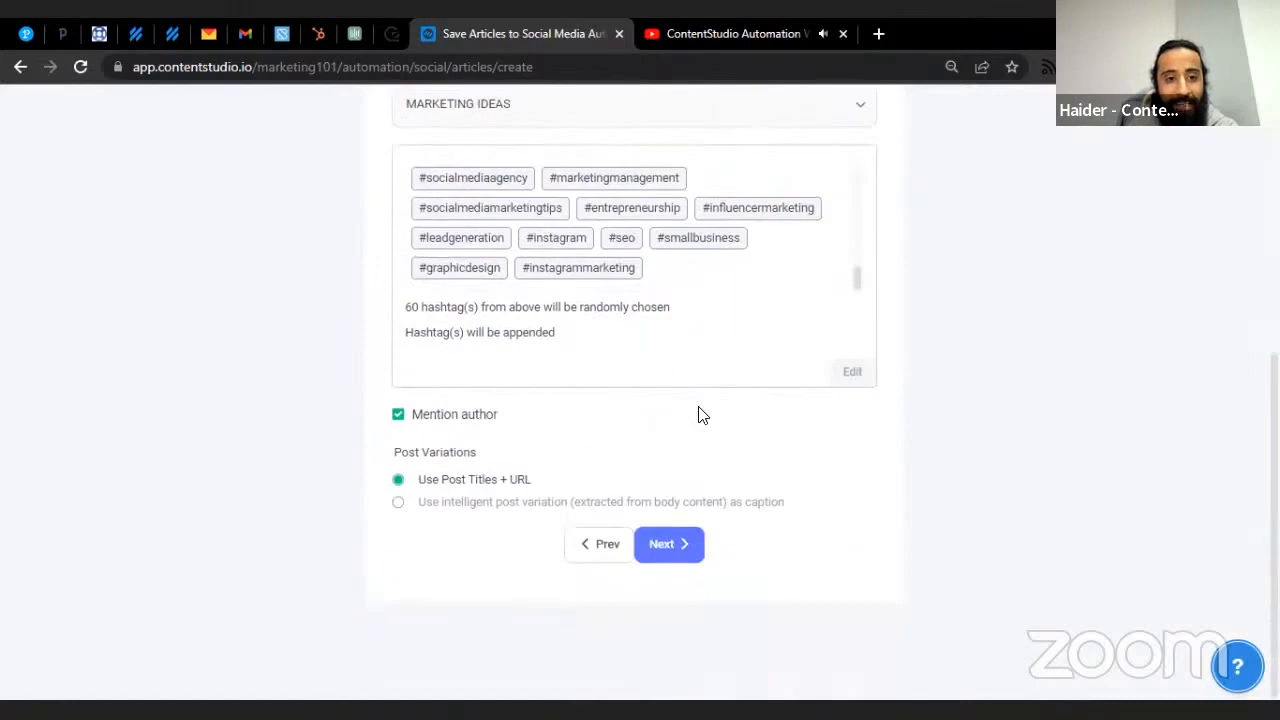
pyautogui.scroll(3, 670, 400)
pyautogui.scroll(5, 634, 446)
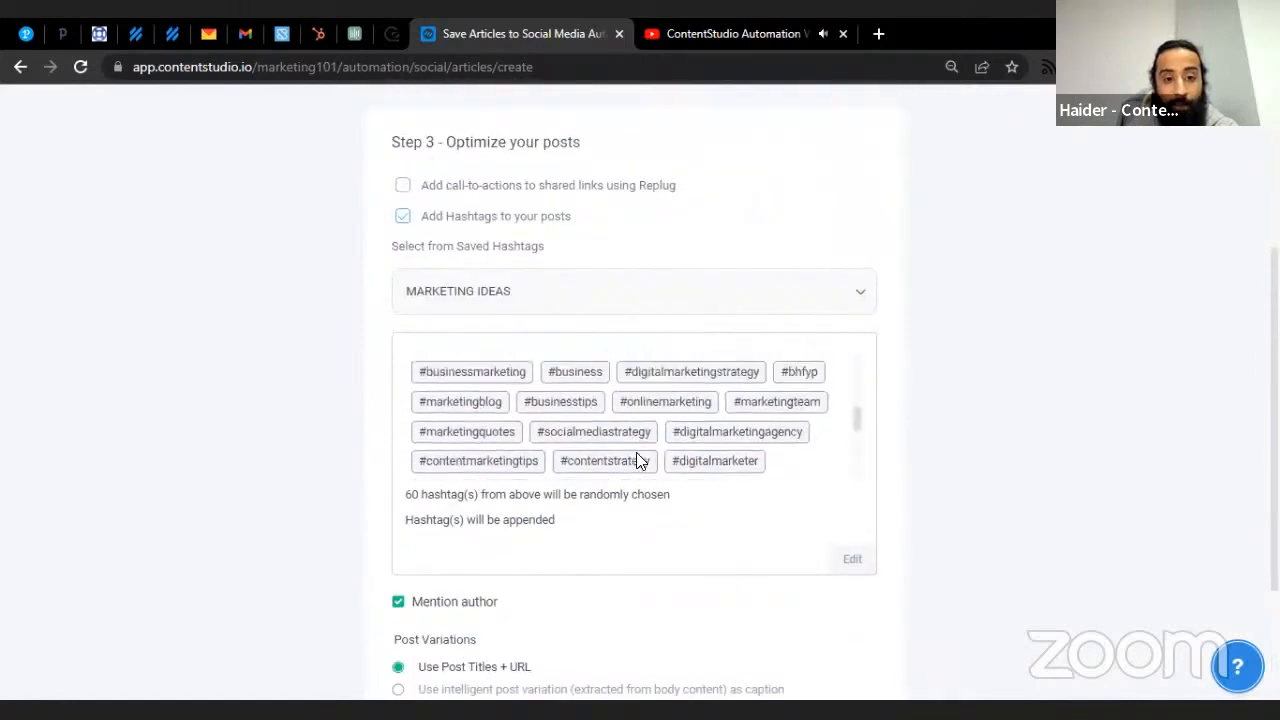
pyautogui.click(850, 560)
# - Lower the randomly chosen hashtags per post to 42
pyautogui.scroll(-3, 520, 505)
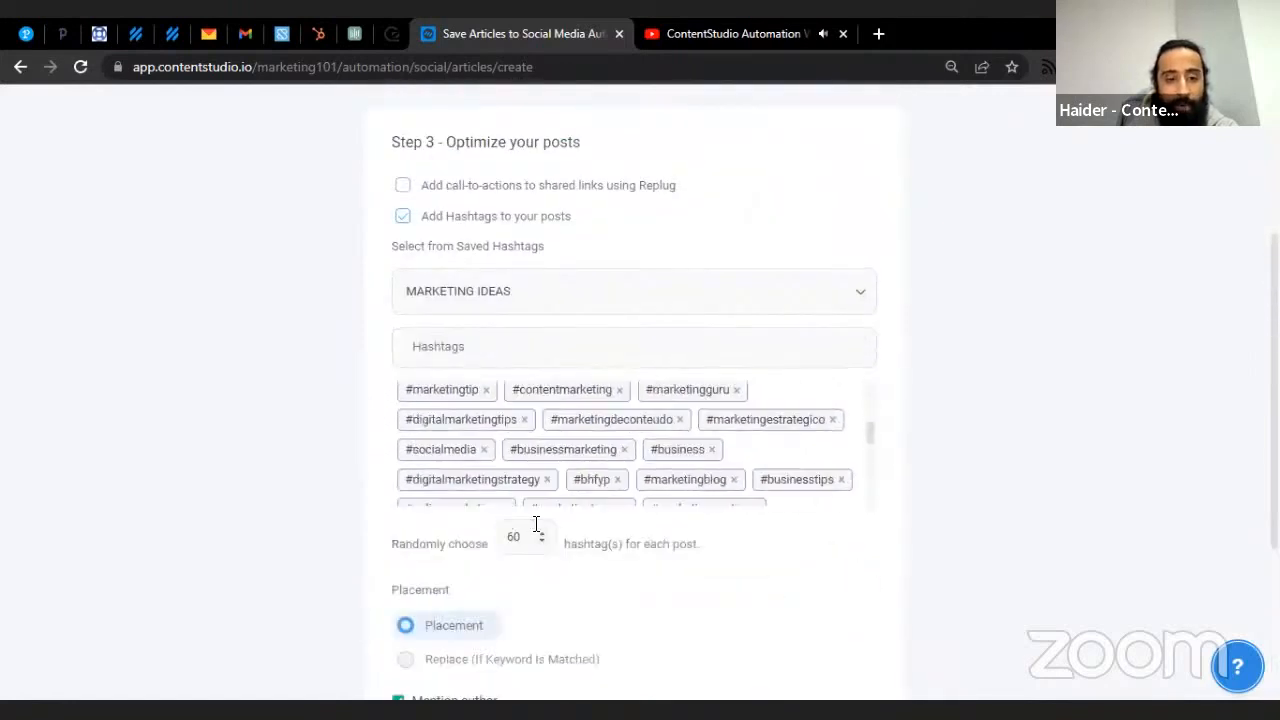
pyautogui.scroll(-2, 540, 533)
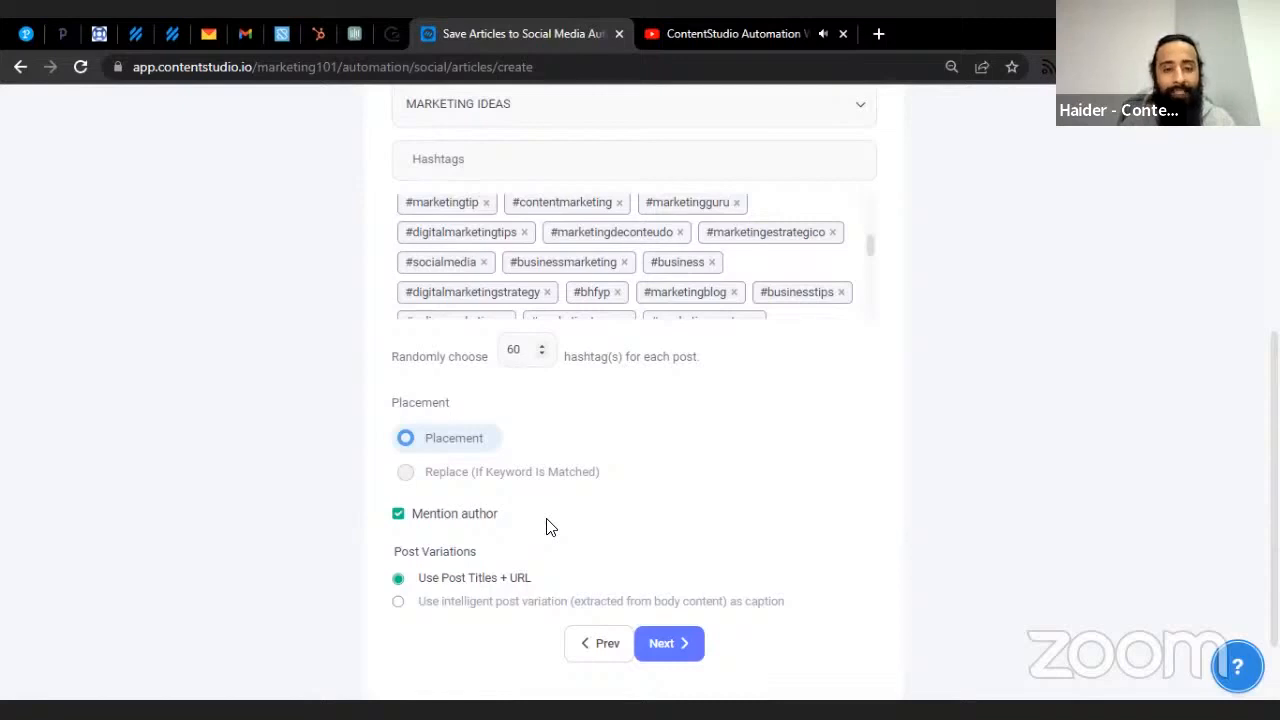
pyautogui.scroll(1, 590, 485)
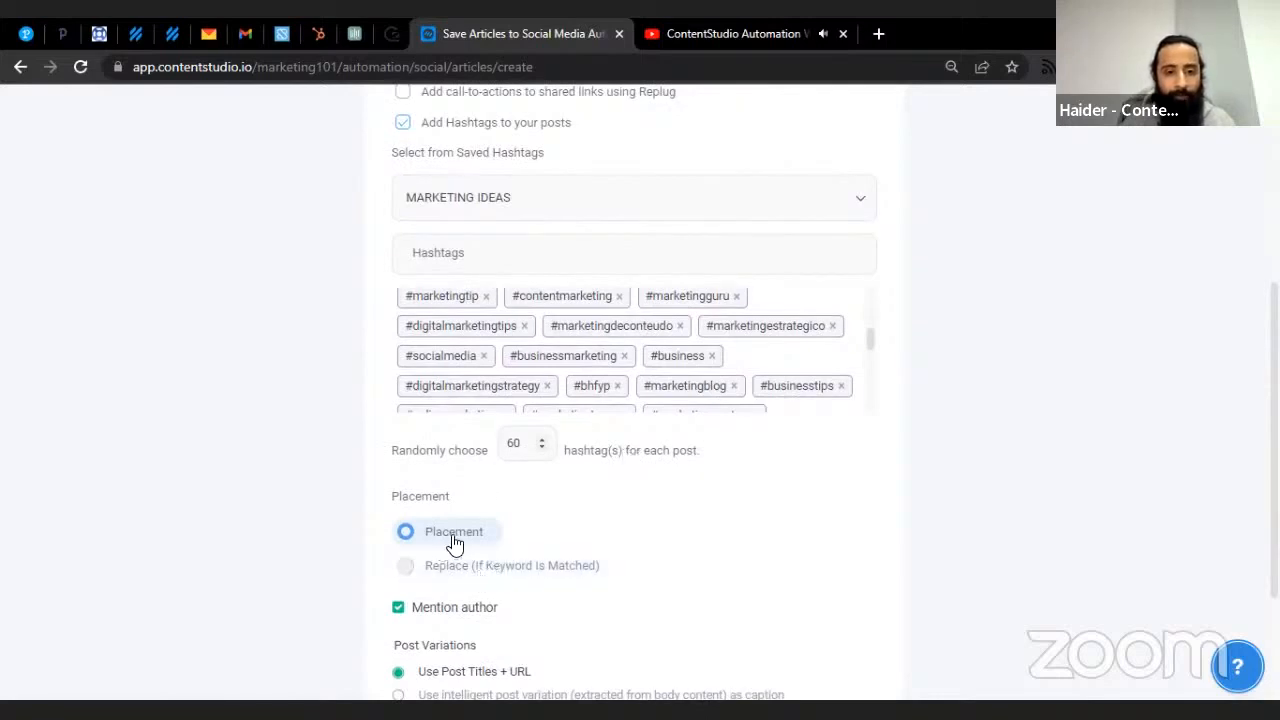
pyautogui.scroll(-1, 543, 574)
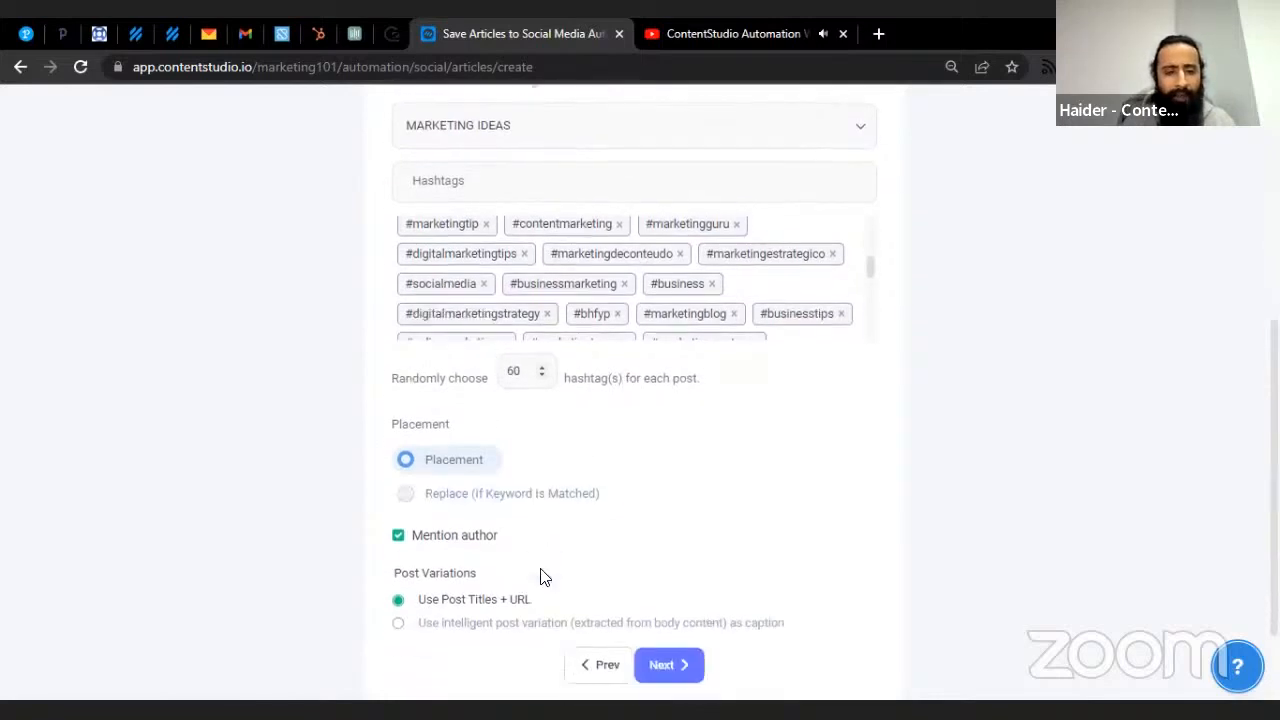
pyautogui.click(541, 355)
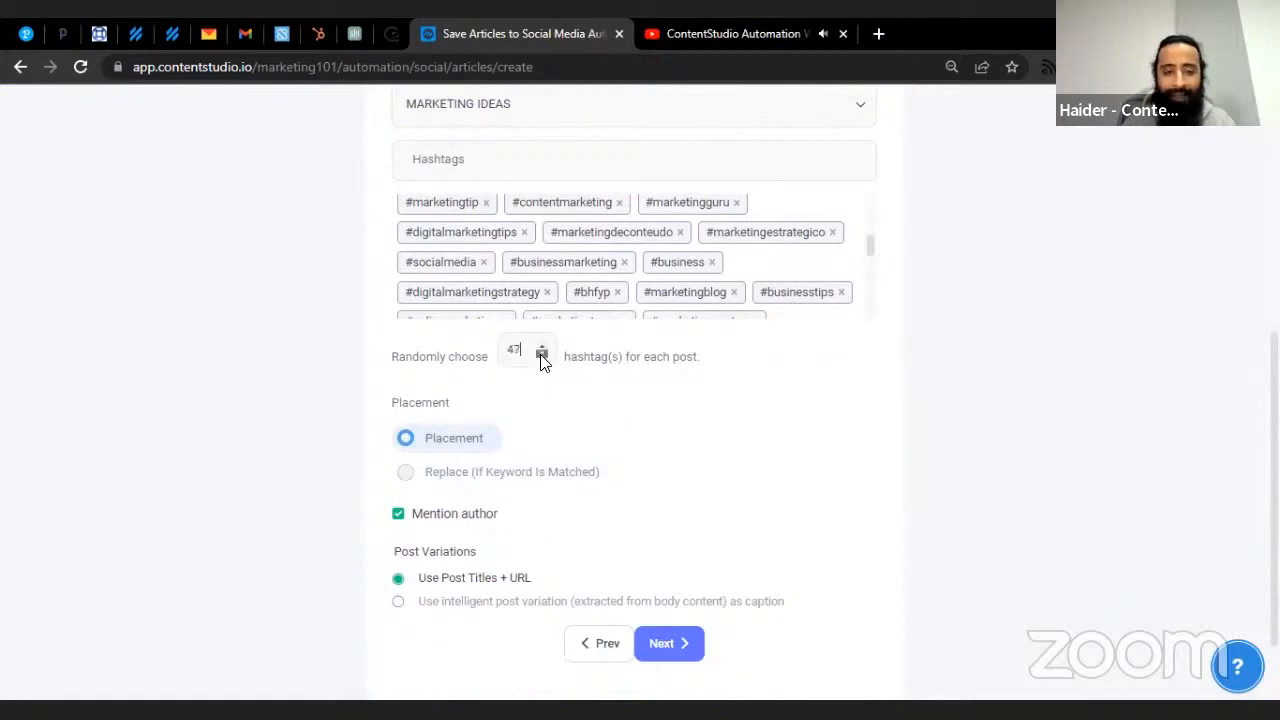
pyautogui.click(541, 355)
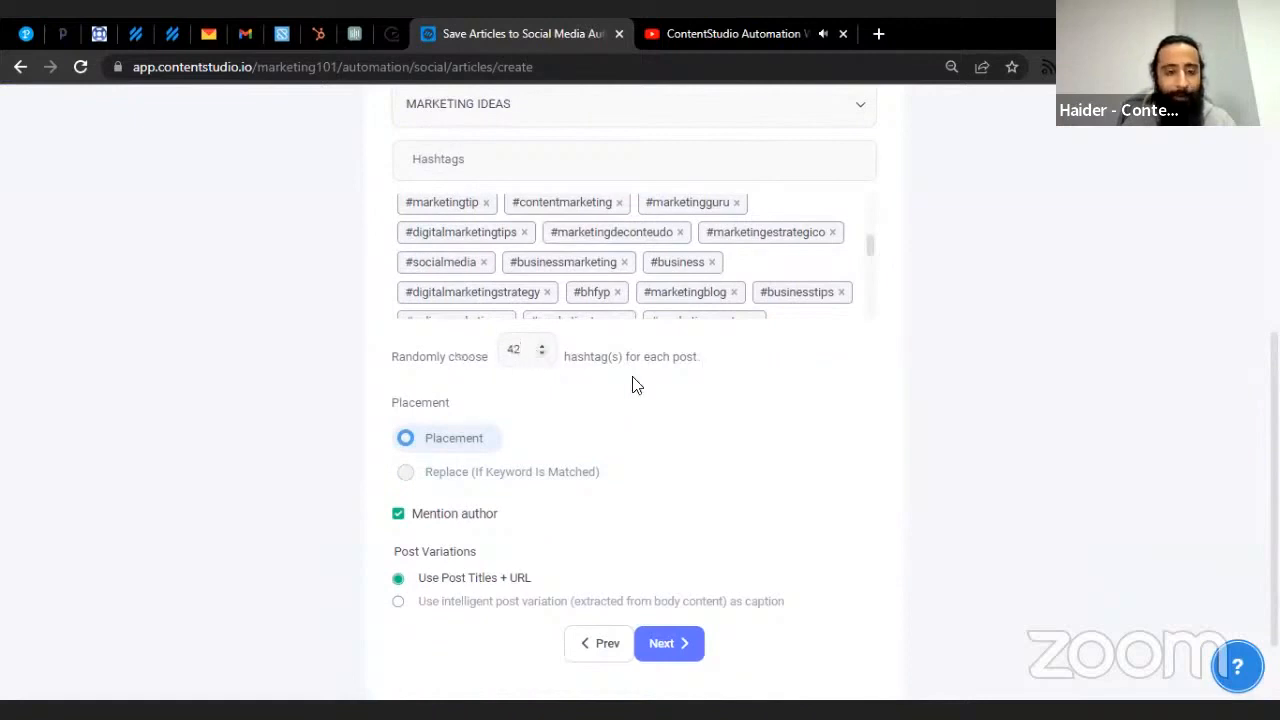
pyautogui.scroll(-1, 632, 385)
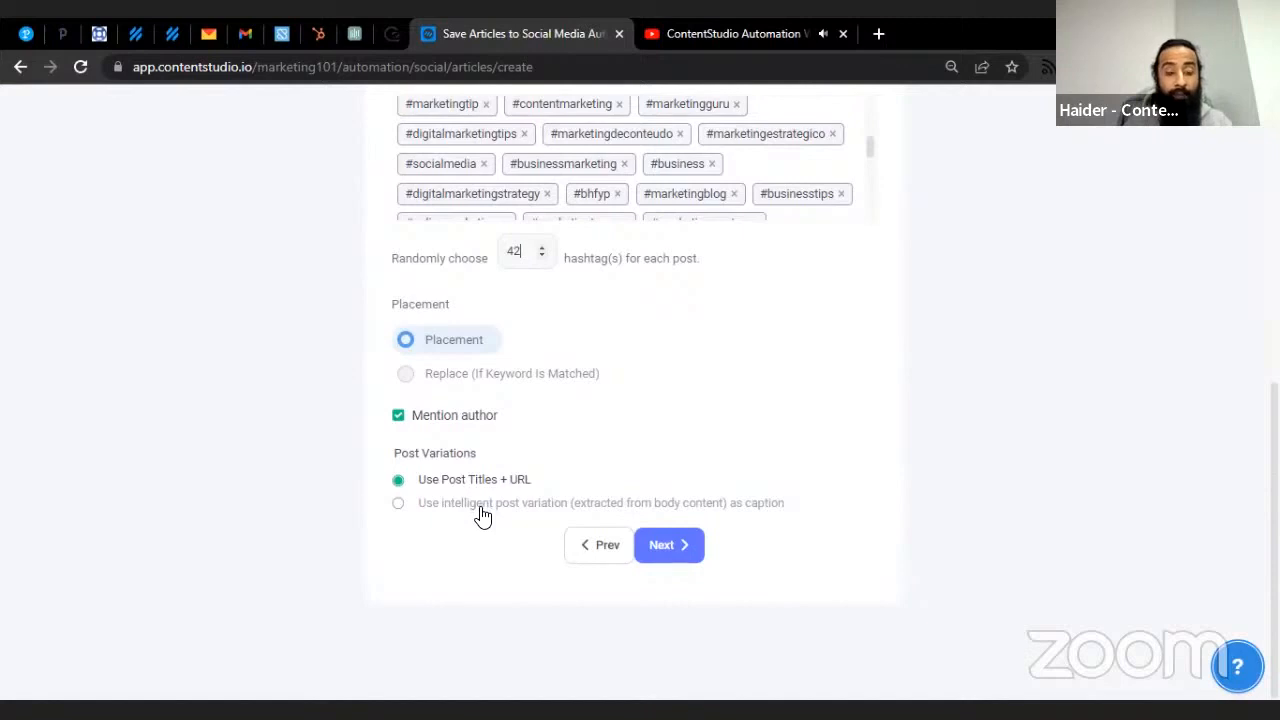
# - Use intelligent post variations drawn from body content as captions and advance to Step 4
pyautogui.click(482, 515)
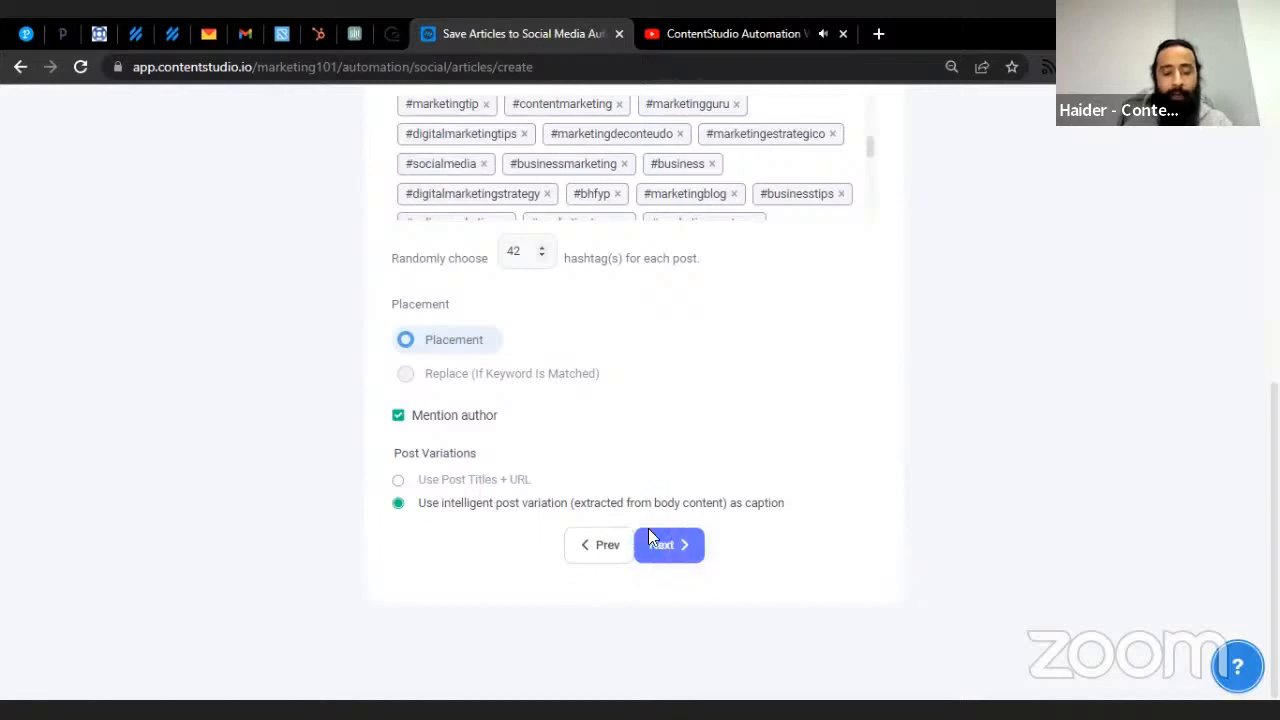
pyautogui.click(667, 560)
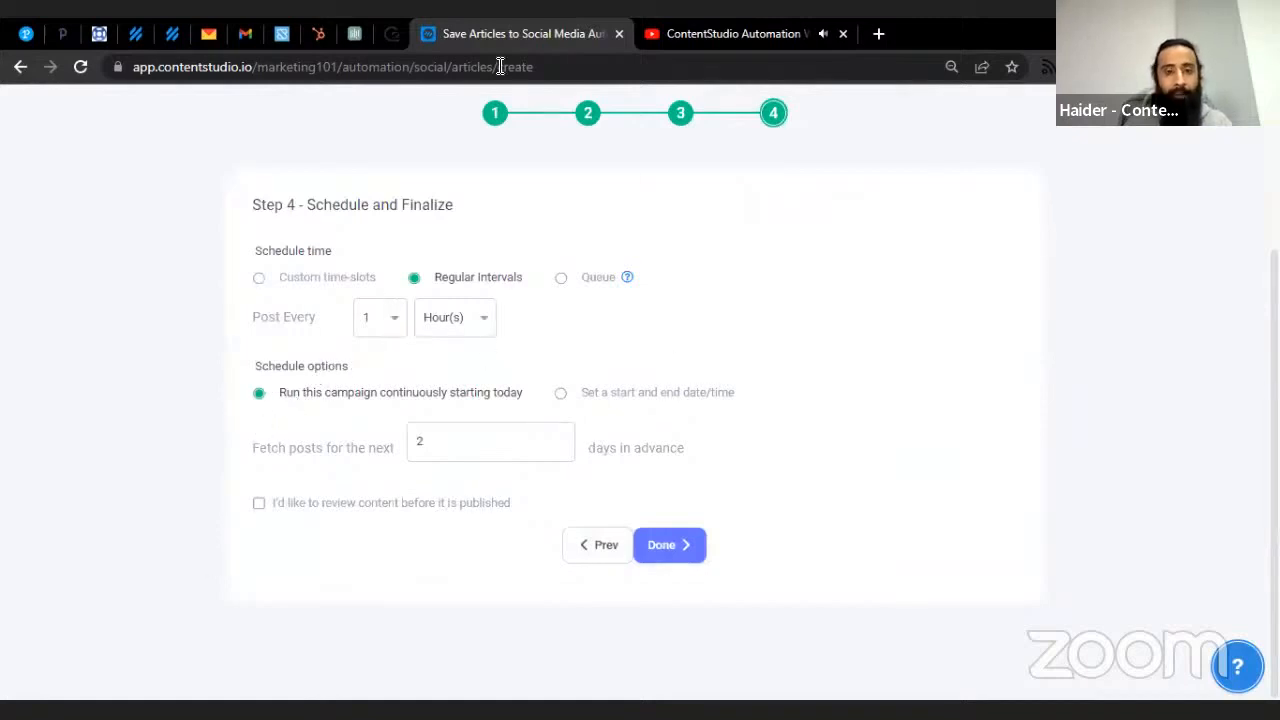
# - Switch to custom time slots, turn off Sunday and Saturday, and add a Monday 12:00 slot
pyautogui.click(340, 282)
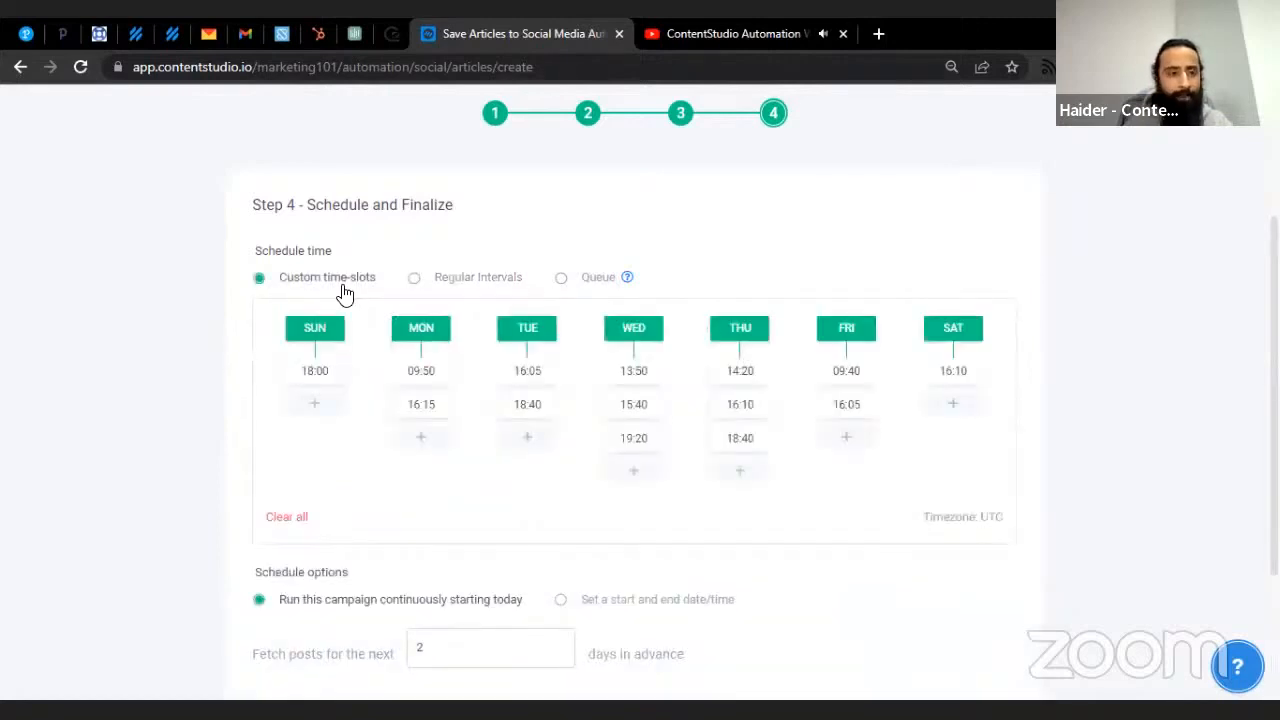
pyautogui.click(330, 332)
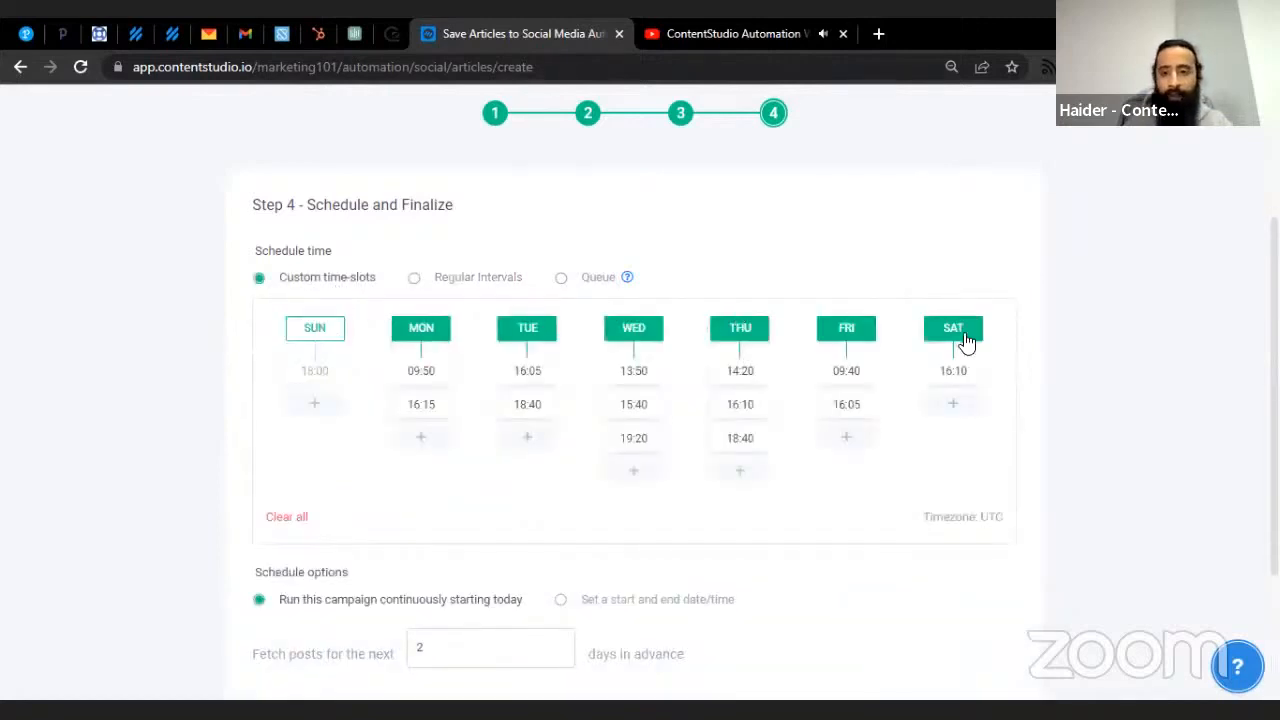
pyautogui.click(962, 338)
pyautogui.click(424, 438)
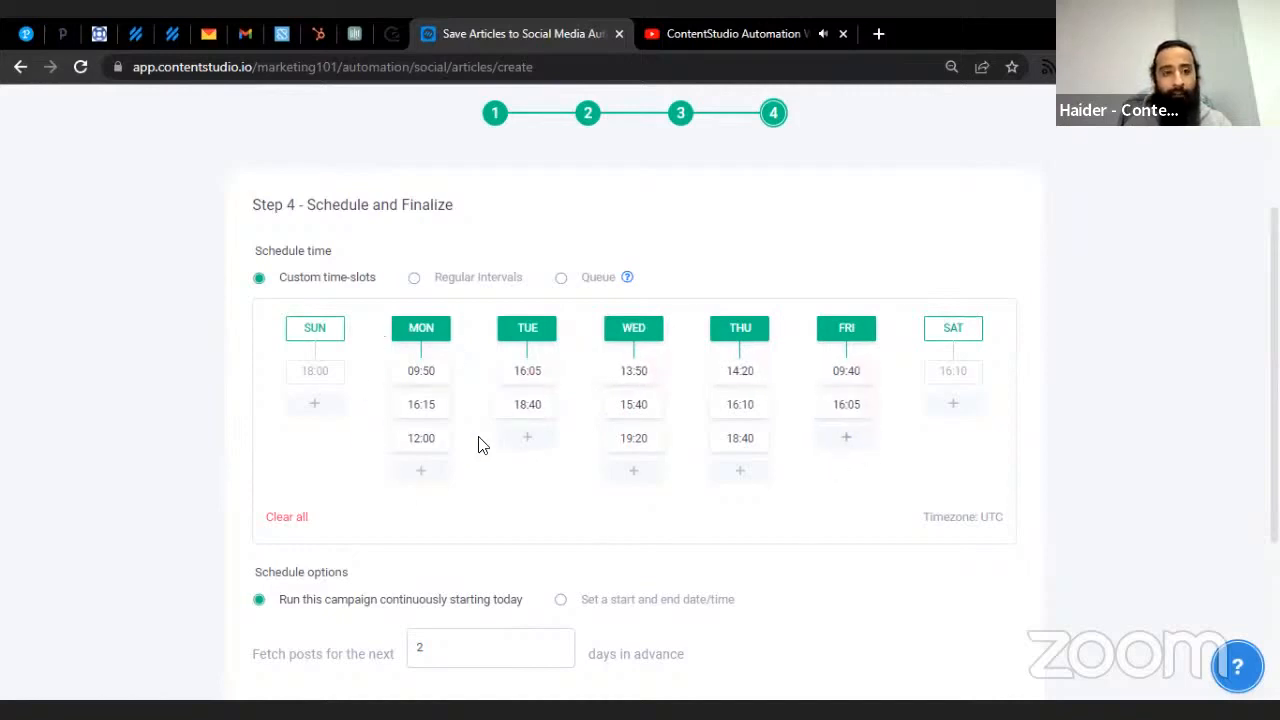
# - Go back to regular intervals, posting every 1 hour
pyautogui.click(477, 280)
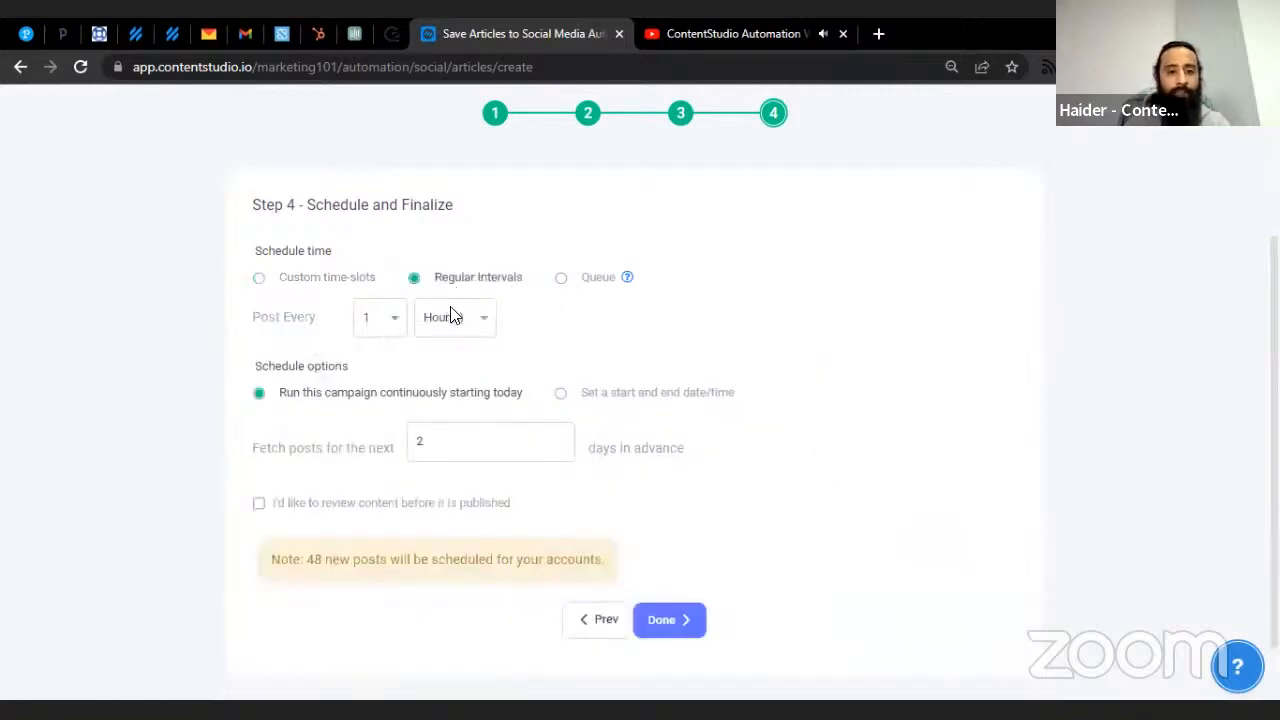
pyautogui.click(463, 332)
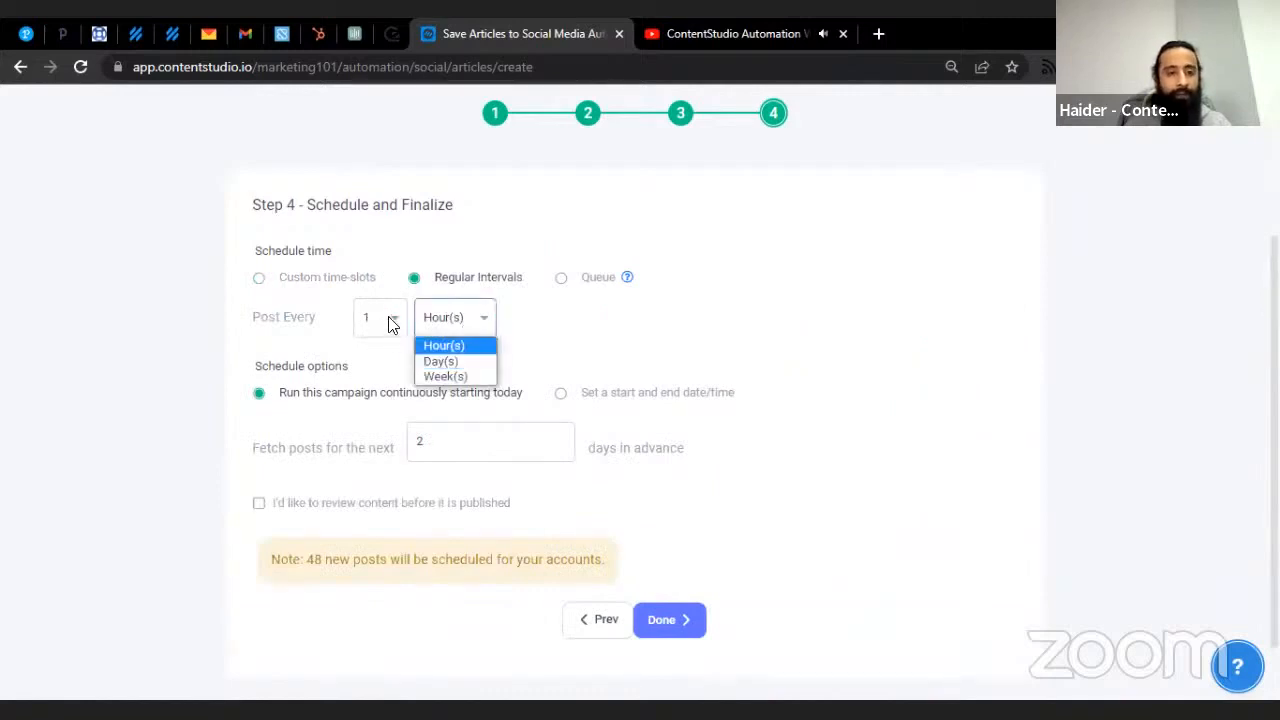
pyautogui.click(677, 243)
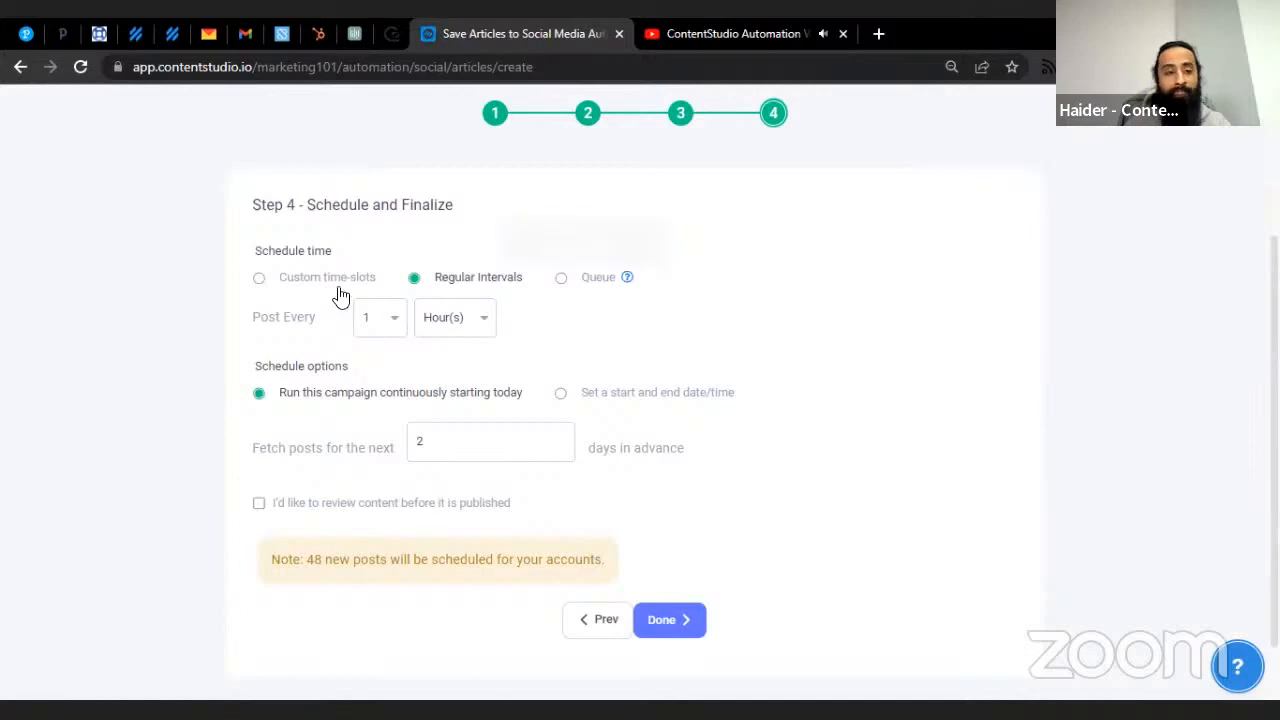
# - Set the campaign to run between a start and end date, February 15–17, 2022
pyautogui.click(308, 281)
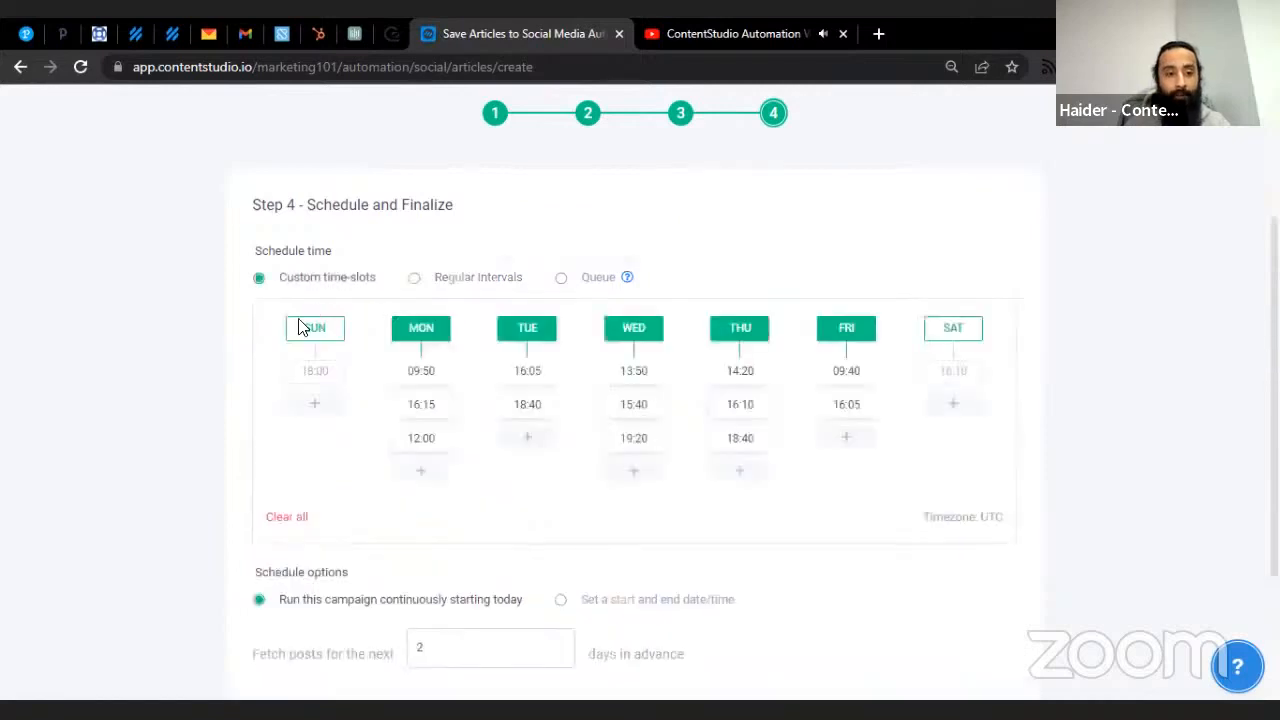
pyautogui.click(492, 282)
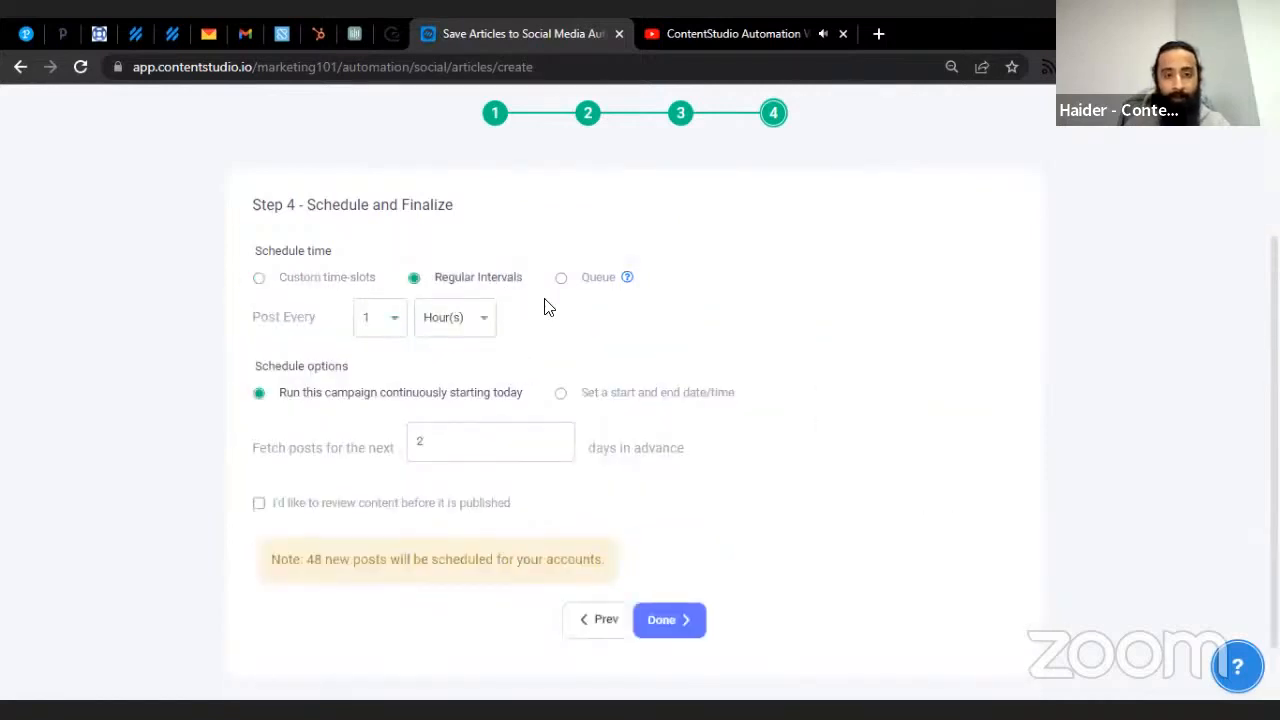
pyautogui.scroll(-1, 569, 316)
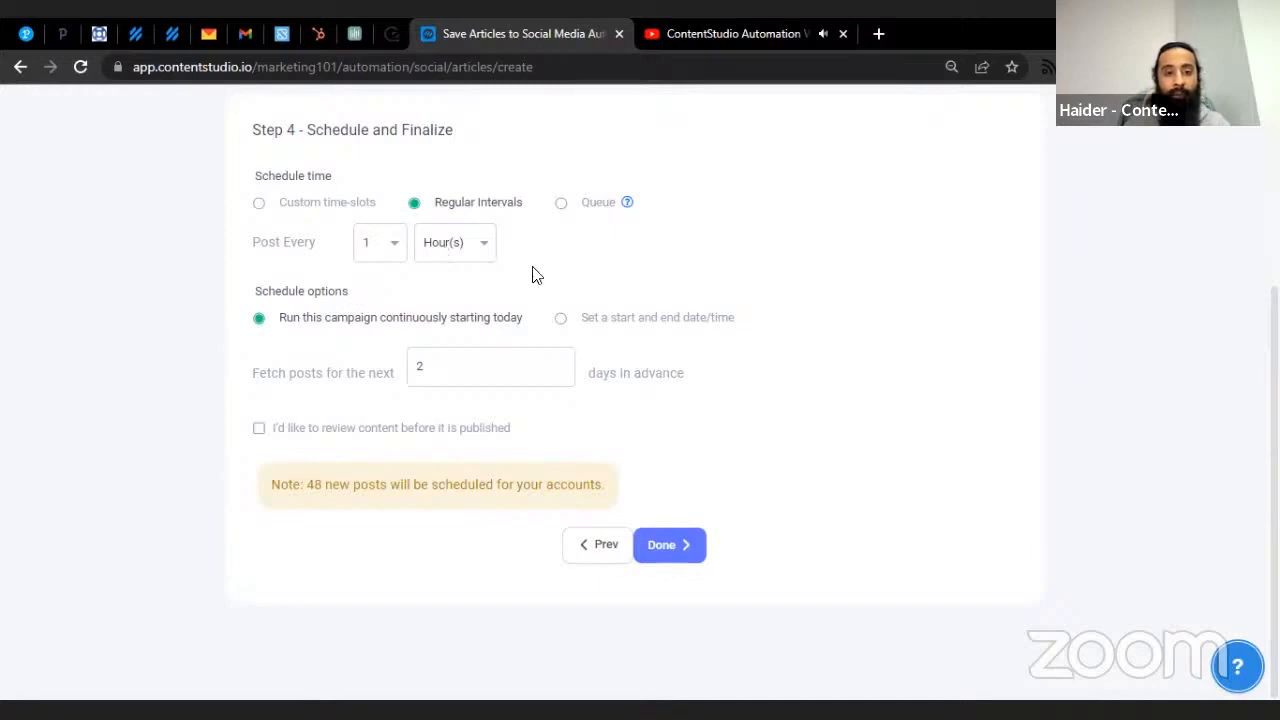
pyautogui.scroll(2, 532, 273)
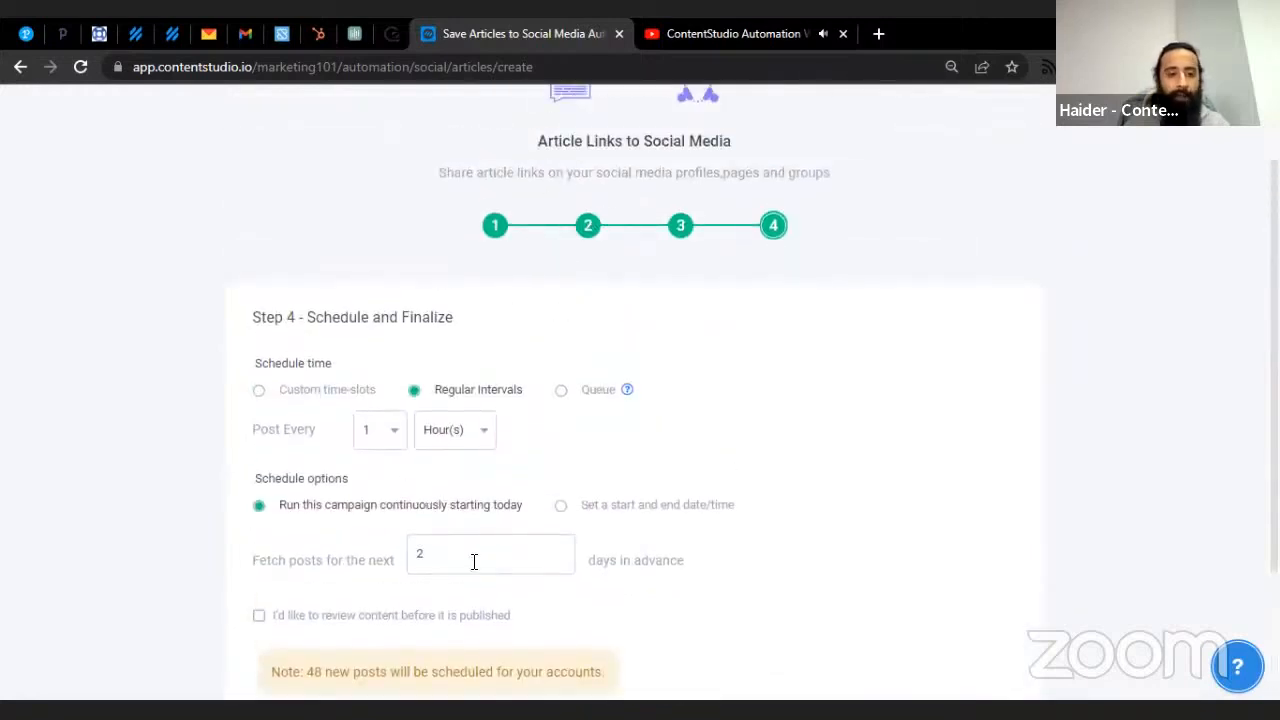
pyautogui.scroll(-2, 503, 497)
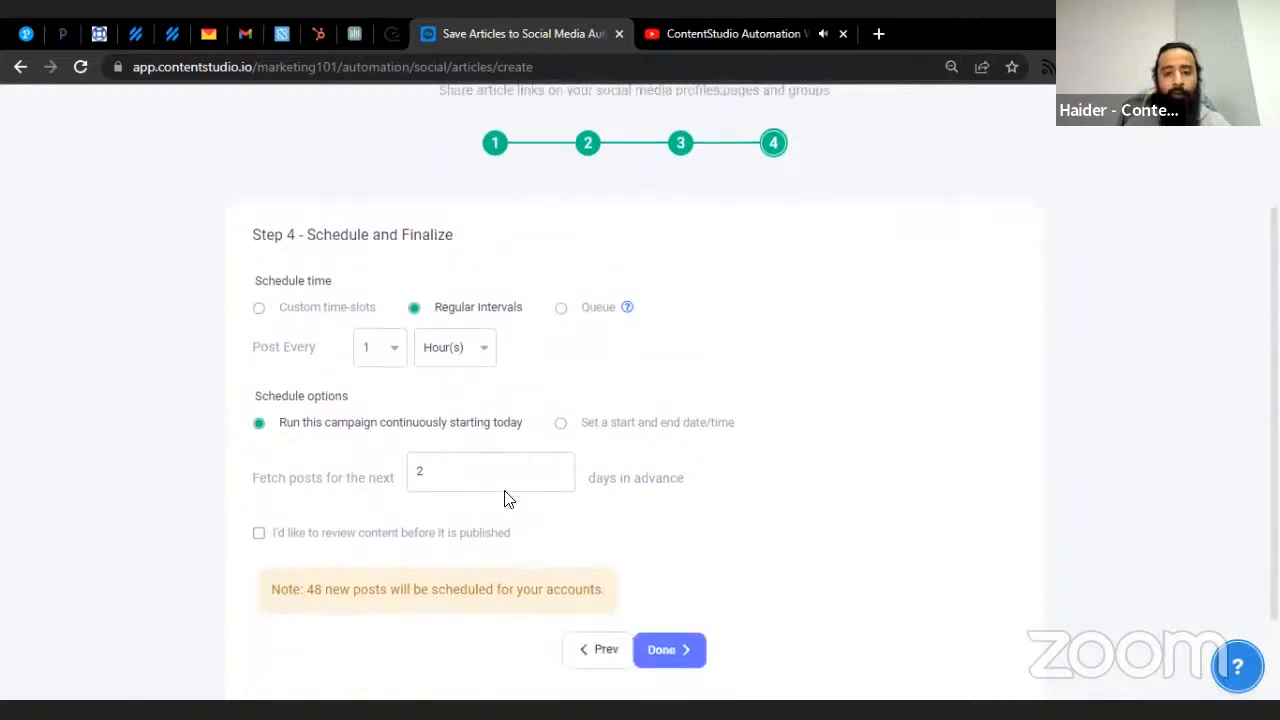
pyautogui.click(593, 333)
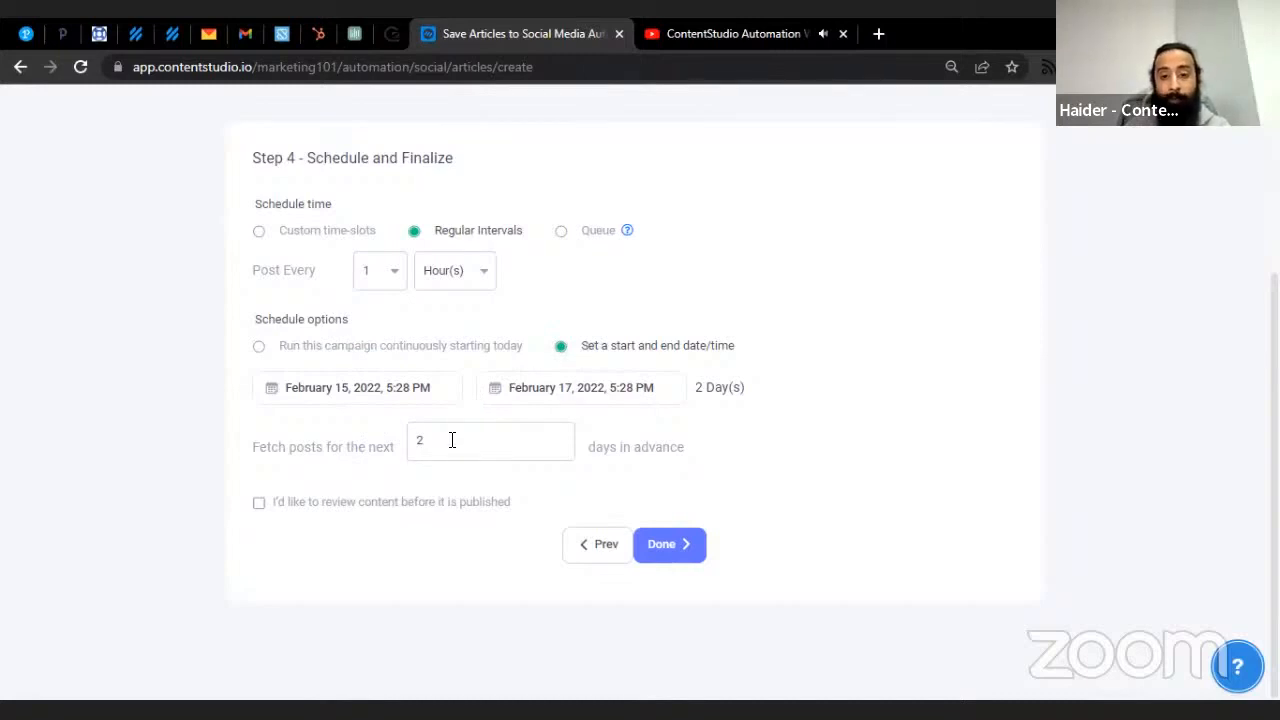
# - Require review before publishing; after the past-start-time error, run continuously starting today
pyautogui.click(324, 507)
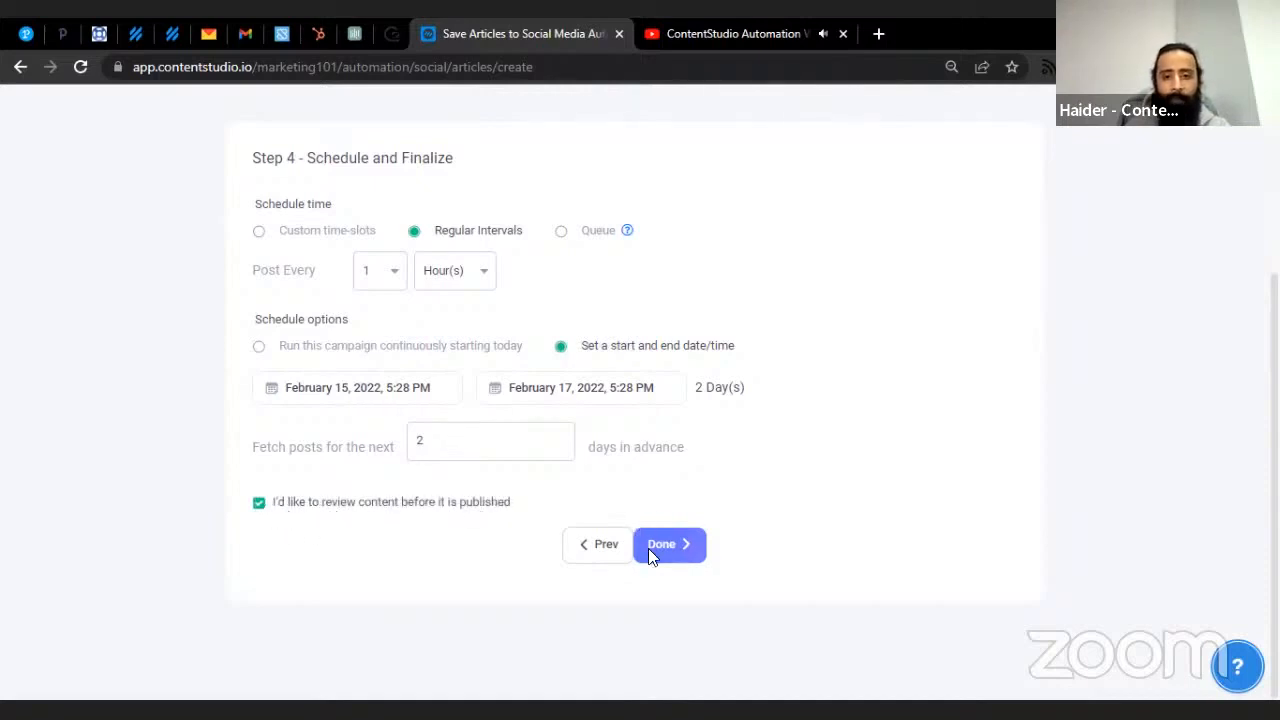
pyautogui.click(688, 549)
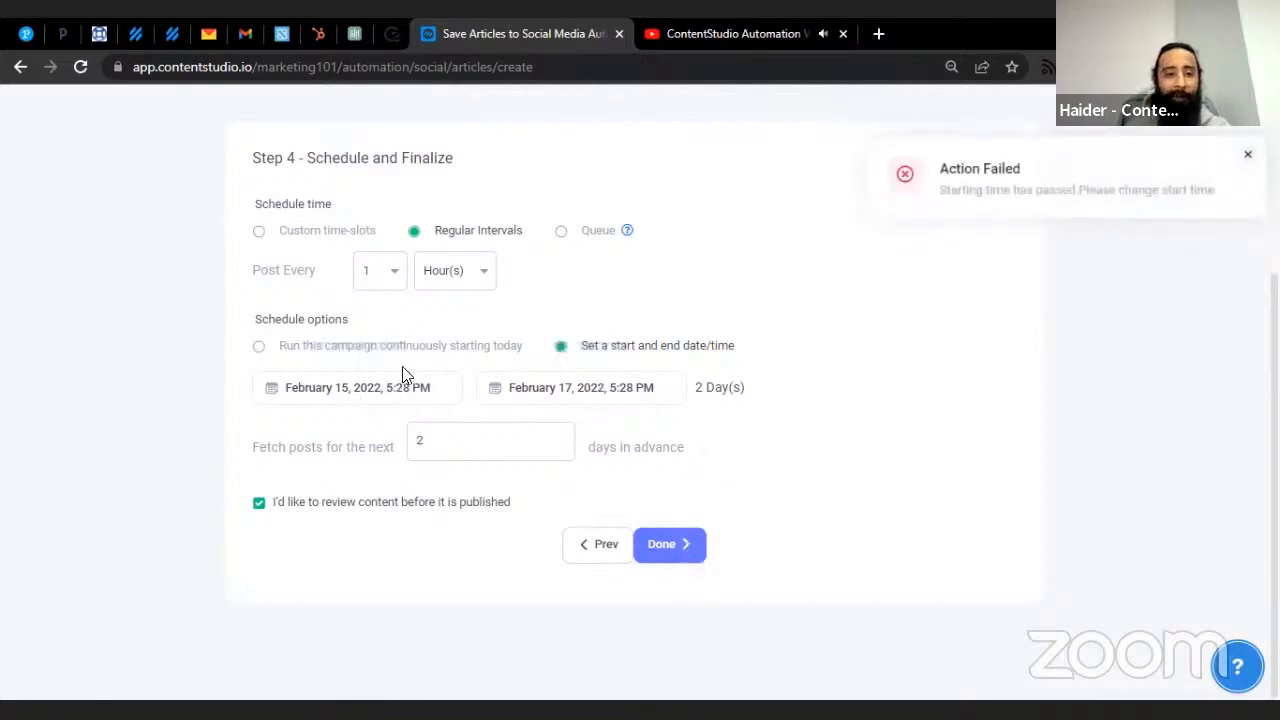
pyautogui.click(432, 349)
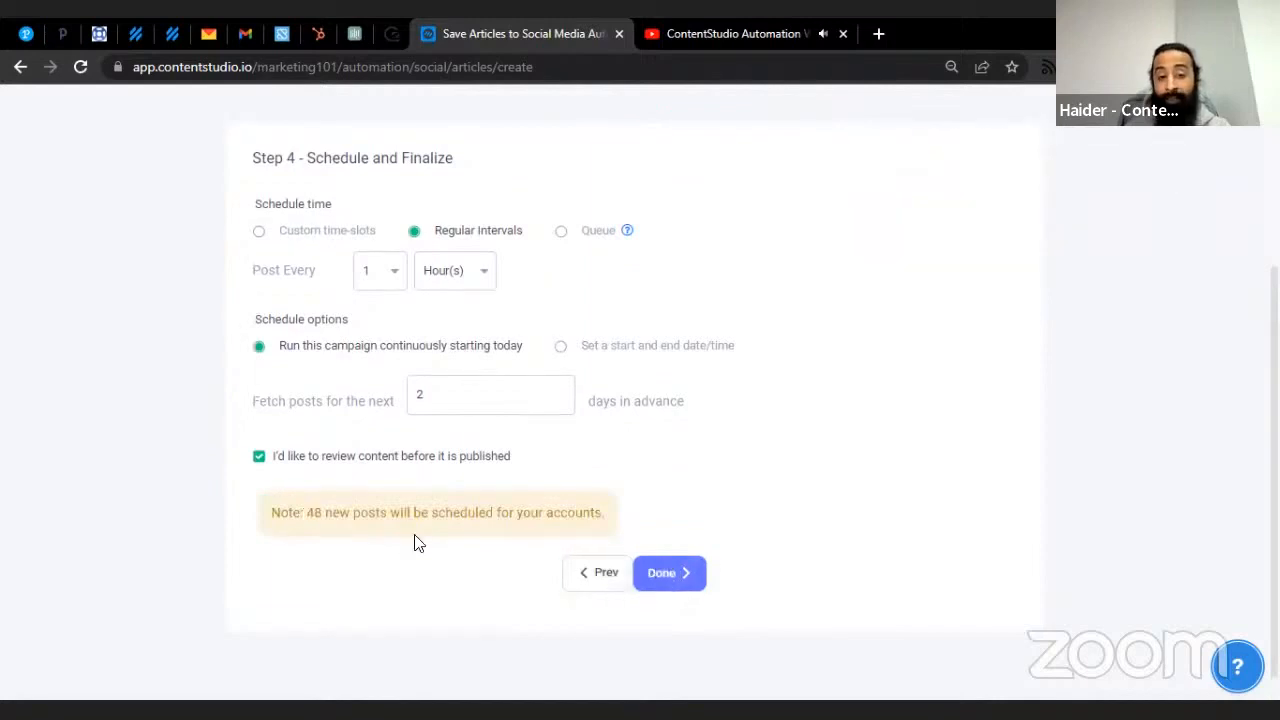
pyautogui.scroll(3, 506, 277)
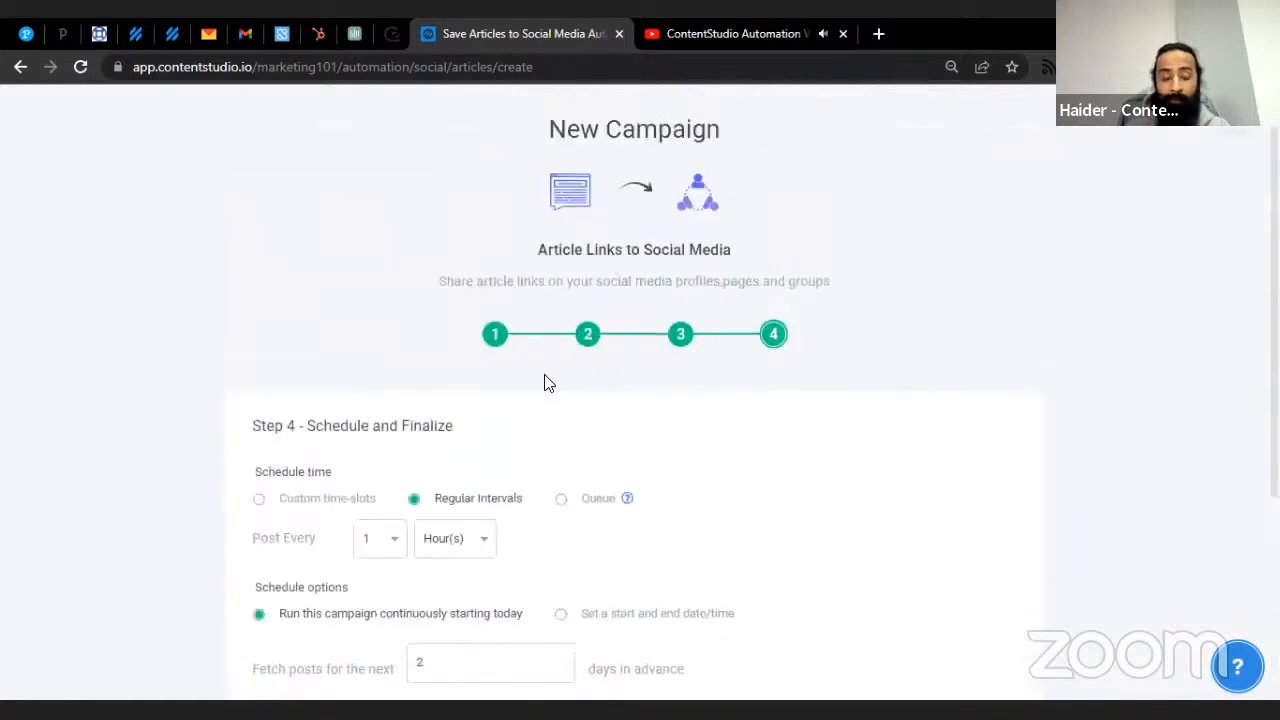
pyautogui.scroll(-3, 548, 383)
# - Save the Marketing campaign and open the Planner list view showing 82 posts
pyautogui.click(650, 542)
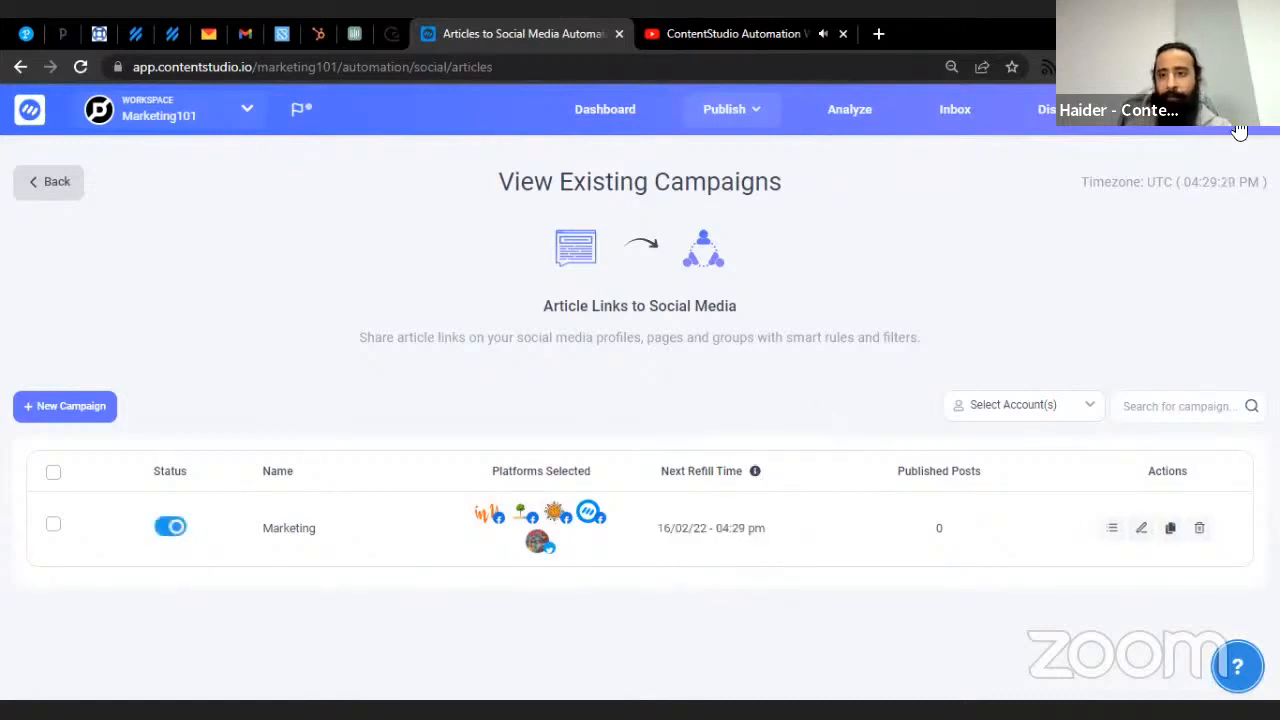
pyautogui.click(1240, 130)
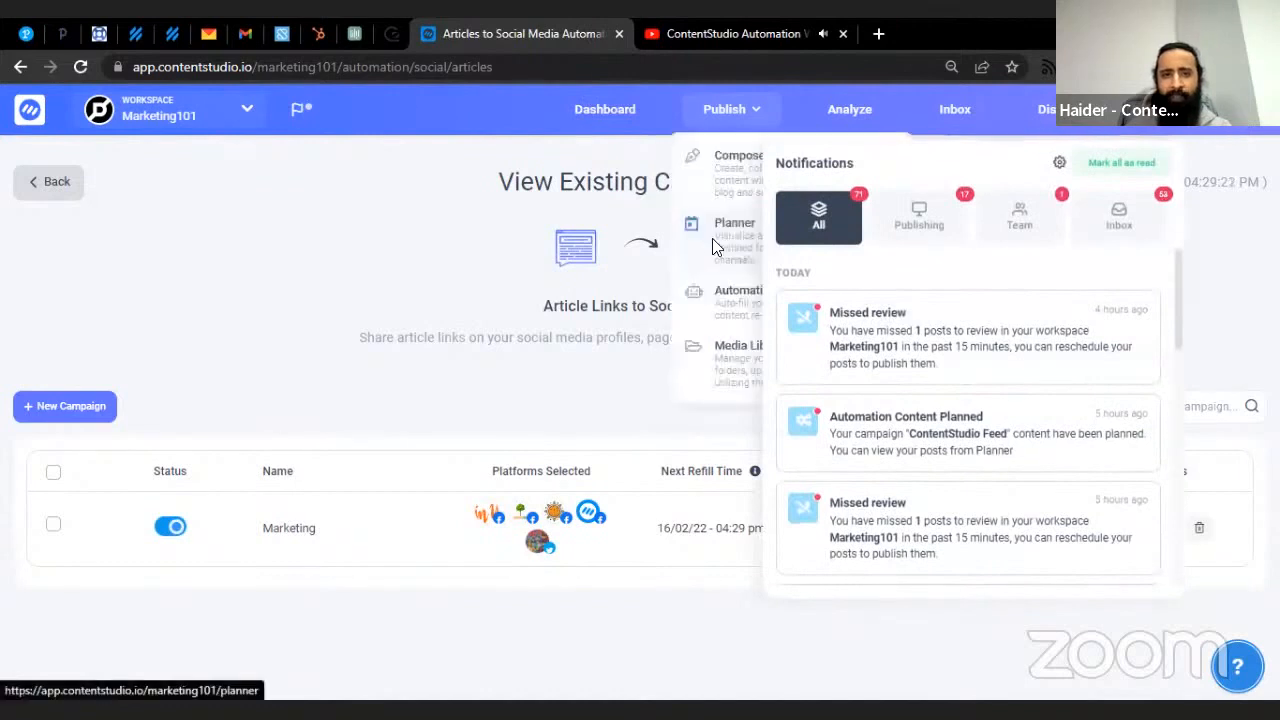
pyautogui.click(716, 247)
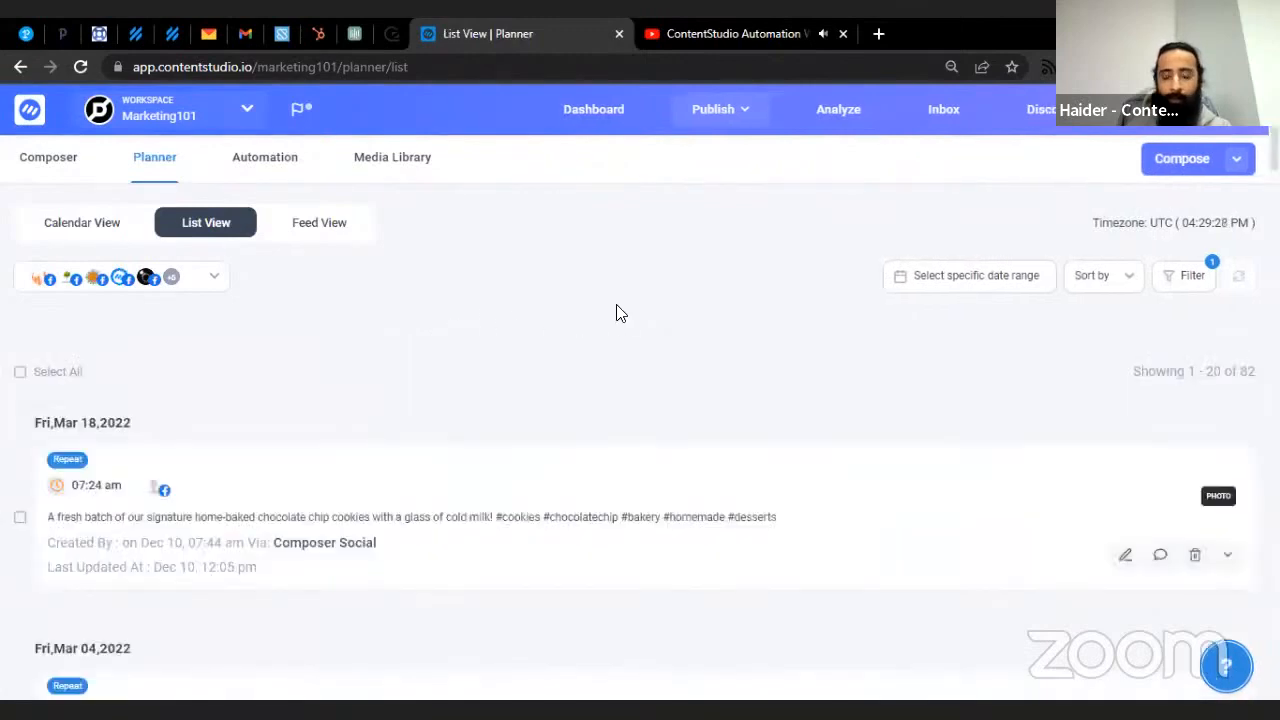
# - Filter the planner list to Queued Posts, then clear all filters again
pyautogui.click(1187, 287)
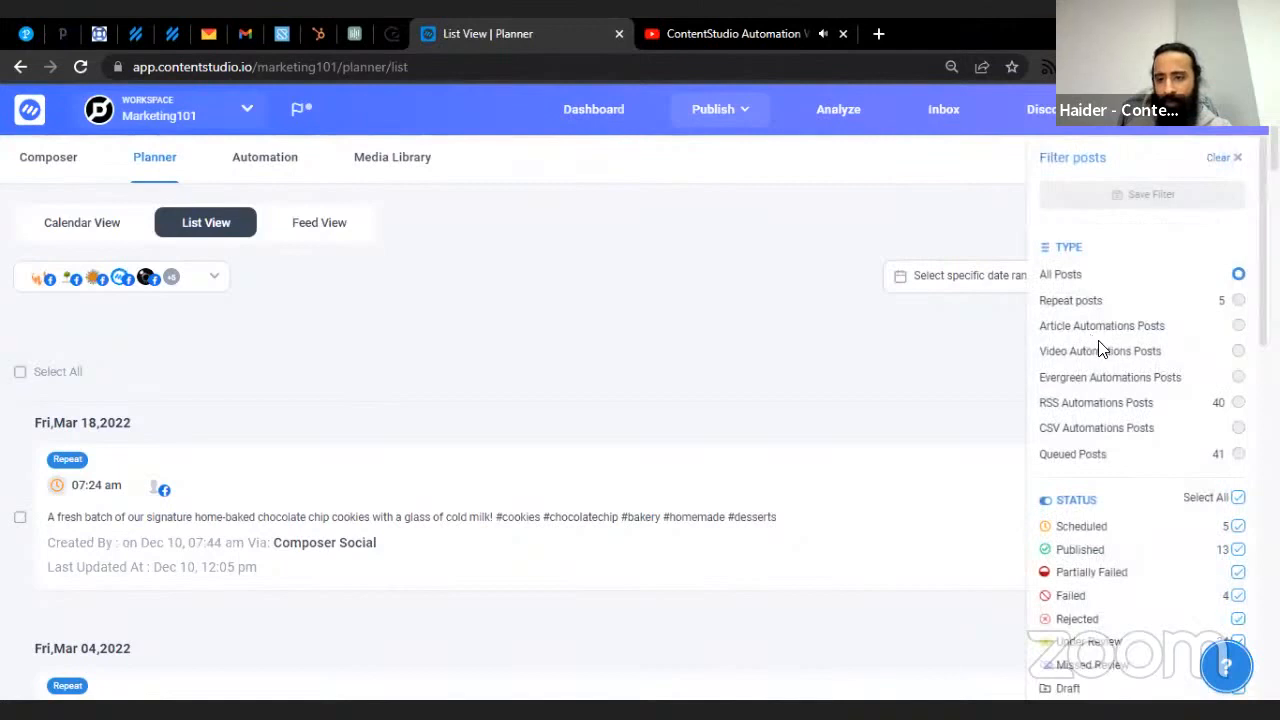
pyautogui.scroll(-1, 1100, 348)
pyautogui.scroll(1, 1100, 348)
pyautogui.click(1100, 460)
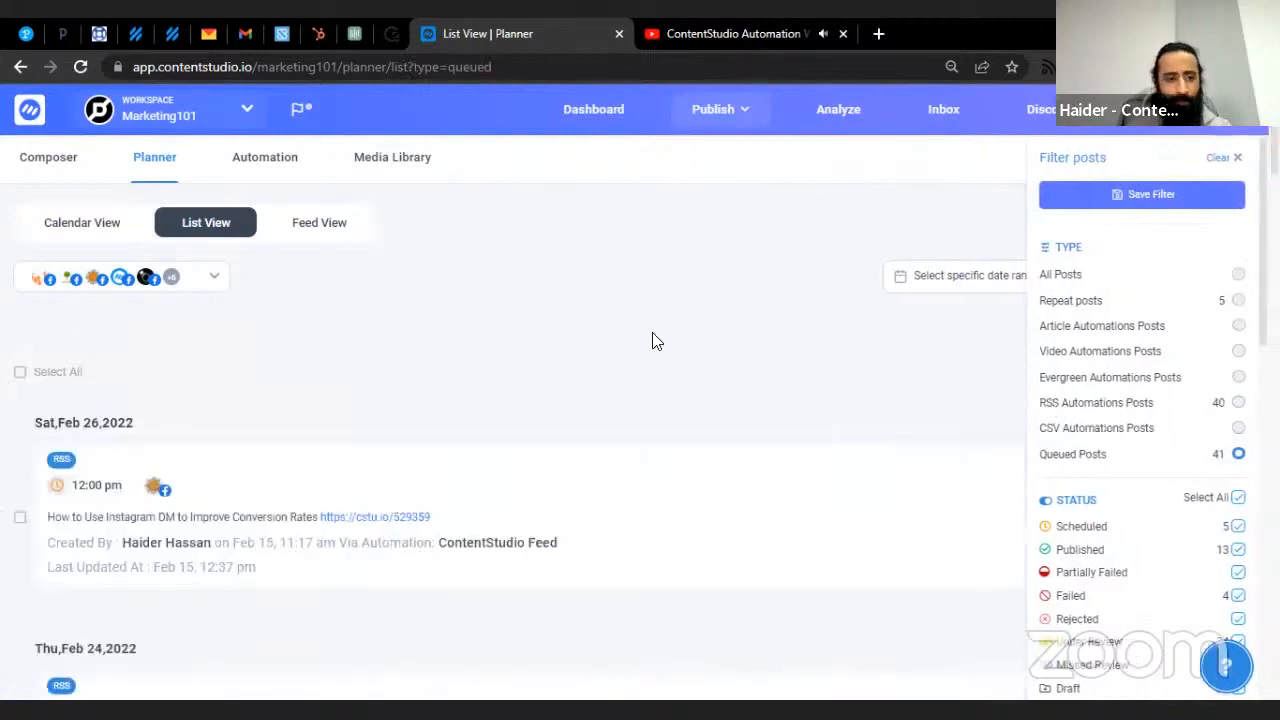
pyautogui.click(648, 338)
pyautogui.scroll(-2, 943, 486)
pyautogui.scroll(2, 1186, 334)
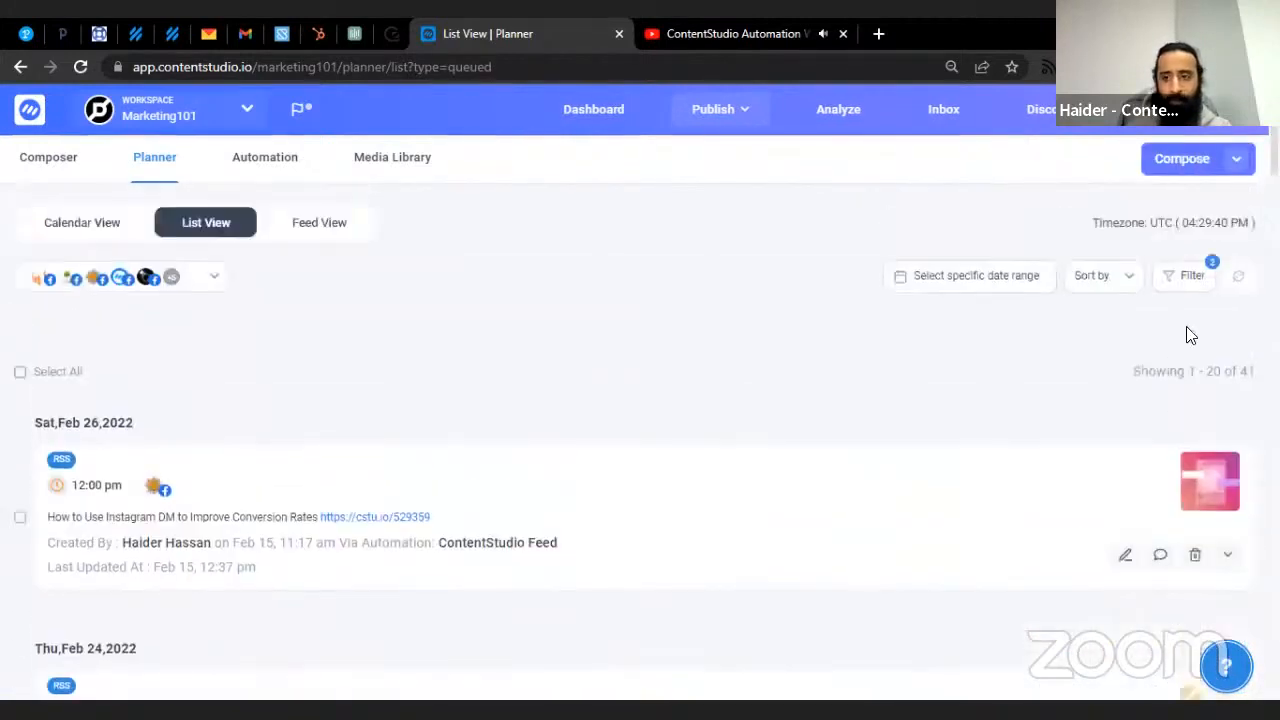
pyautogui.click(1180, 280)
pyautogui.click(1228, 160)
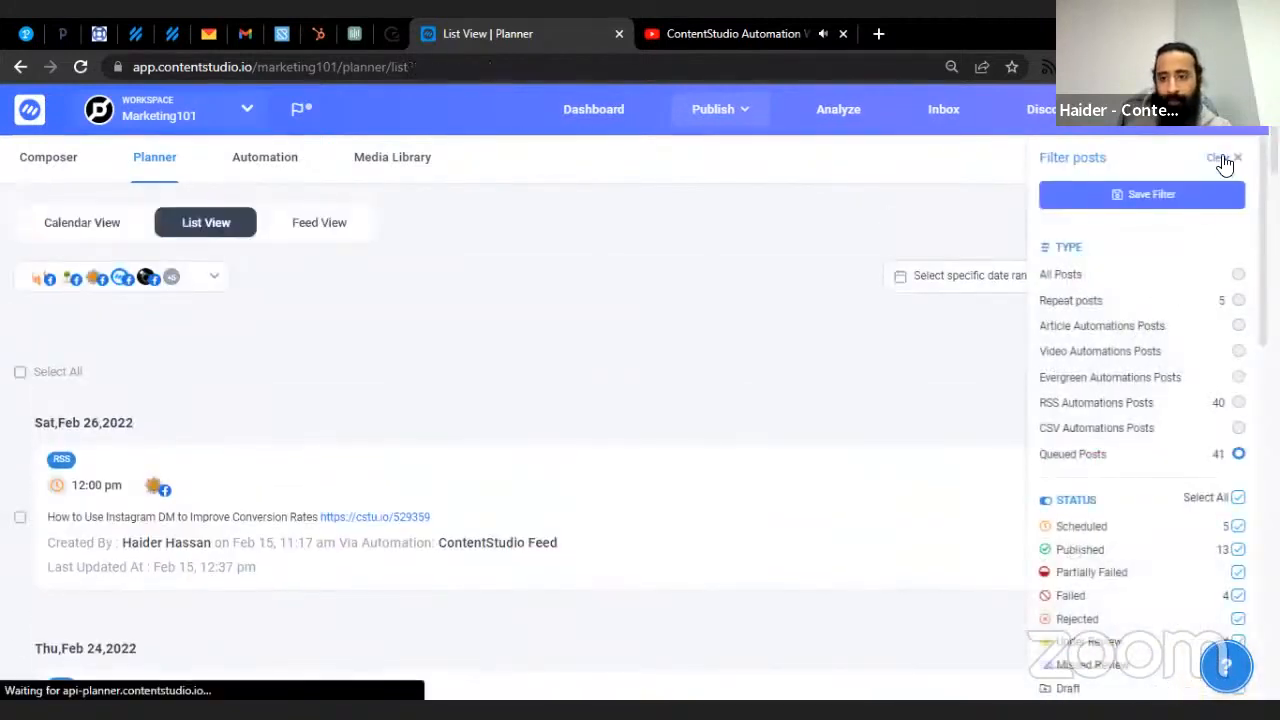
# - Show only Under Review posts and scroll through the 34 results
pyautogui.scroll(-1, 1128, 600)
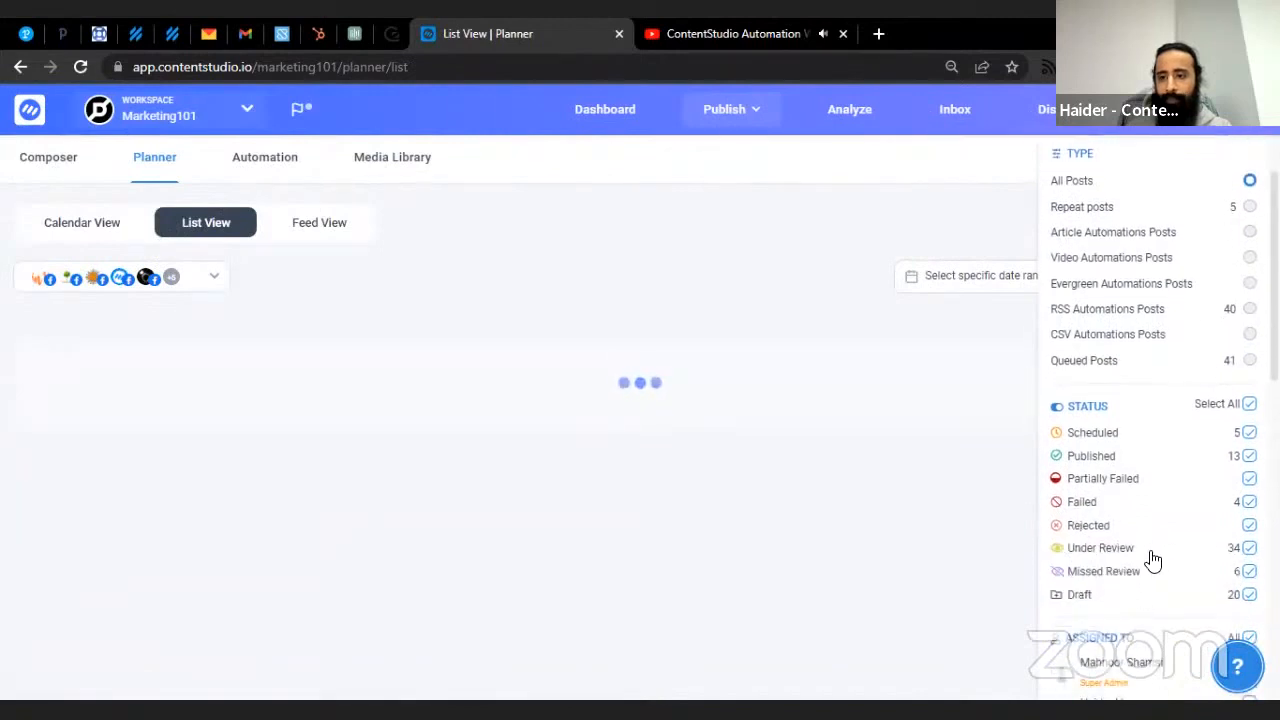
pyautogui.click(1152, 551)
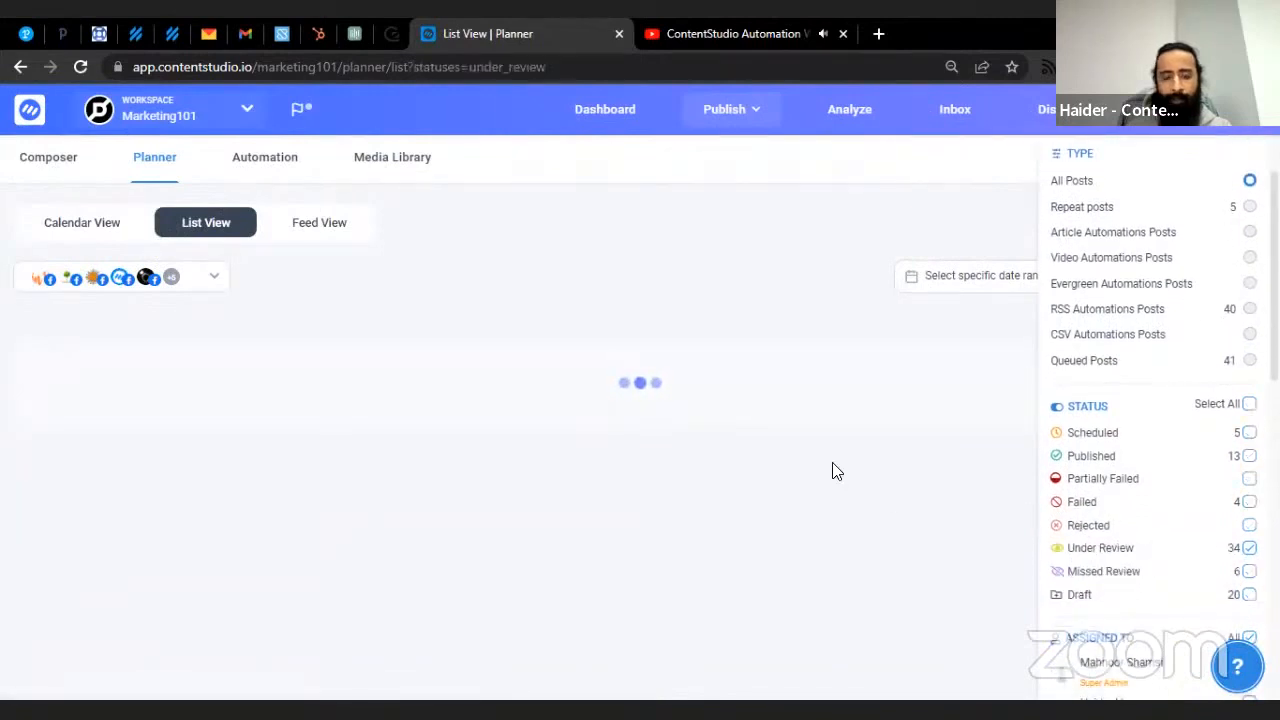
pyautogui.click(731, 304)
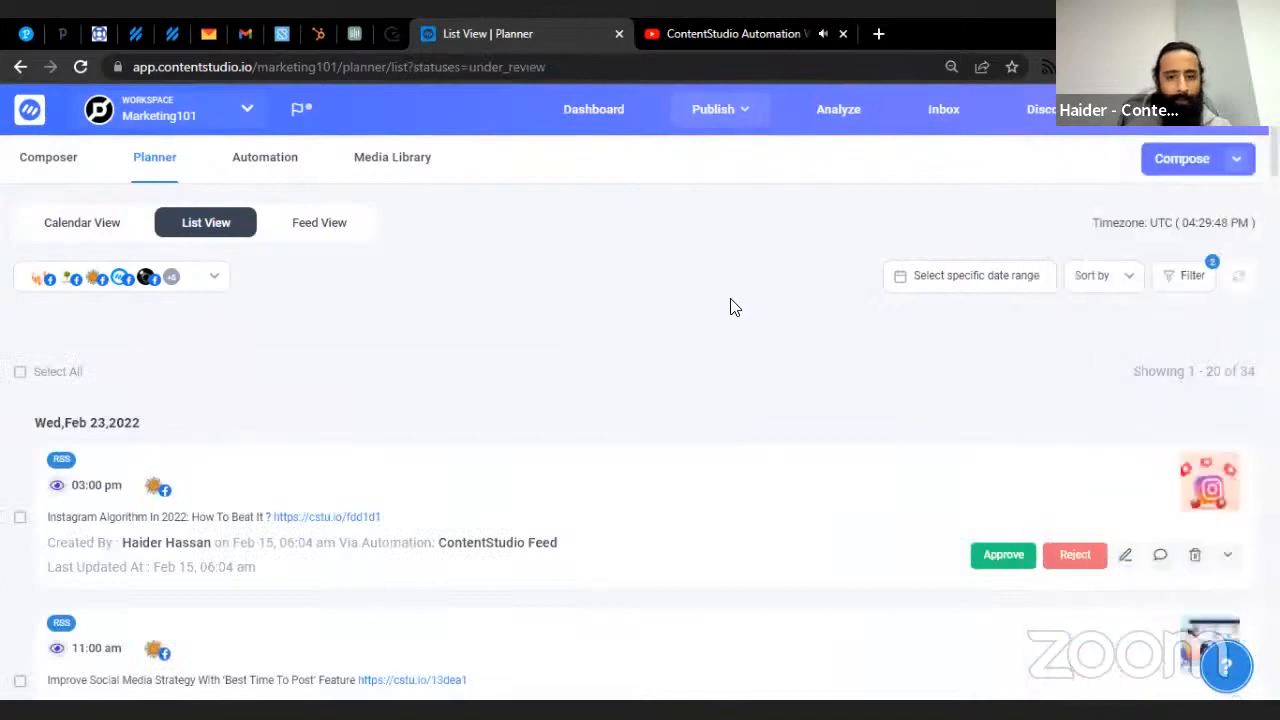
pyautogui.scroll(-1, 731, 303)
pyautogui.scroll(-2, 729, 303)
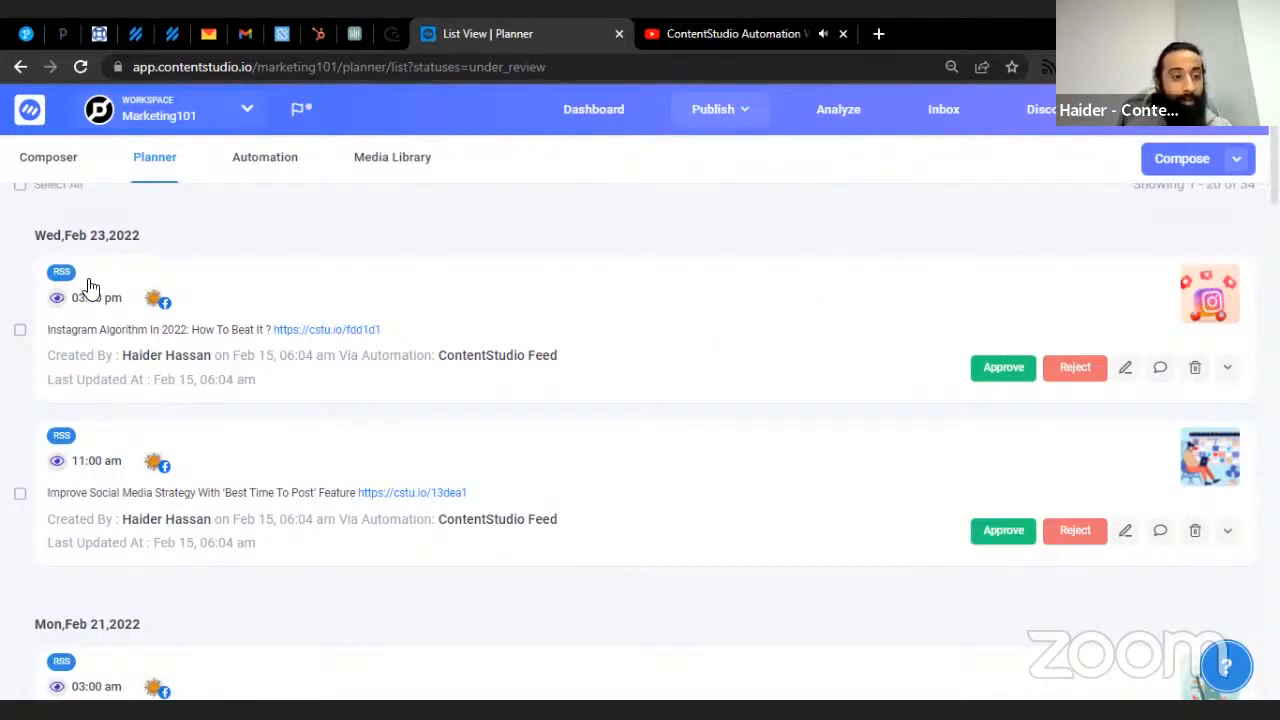
pyautogui.scroll(-6, 277, 300)
pyautogui.scroll(5, 277, 320)
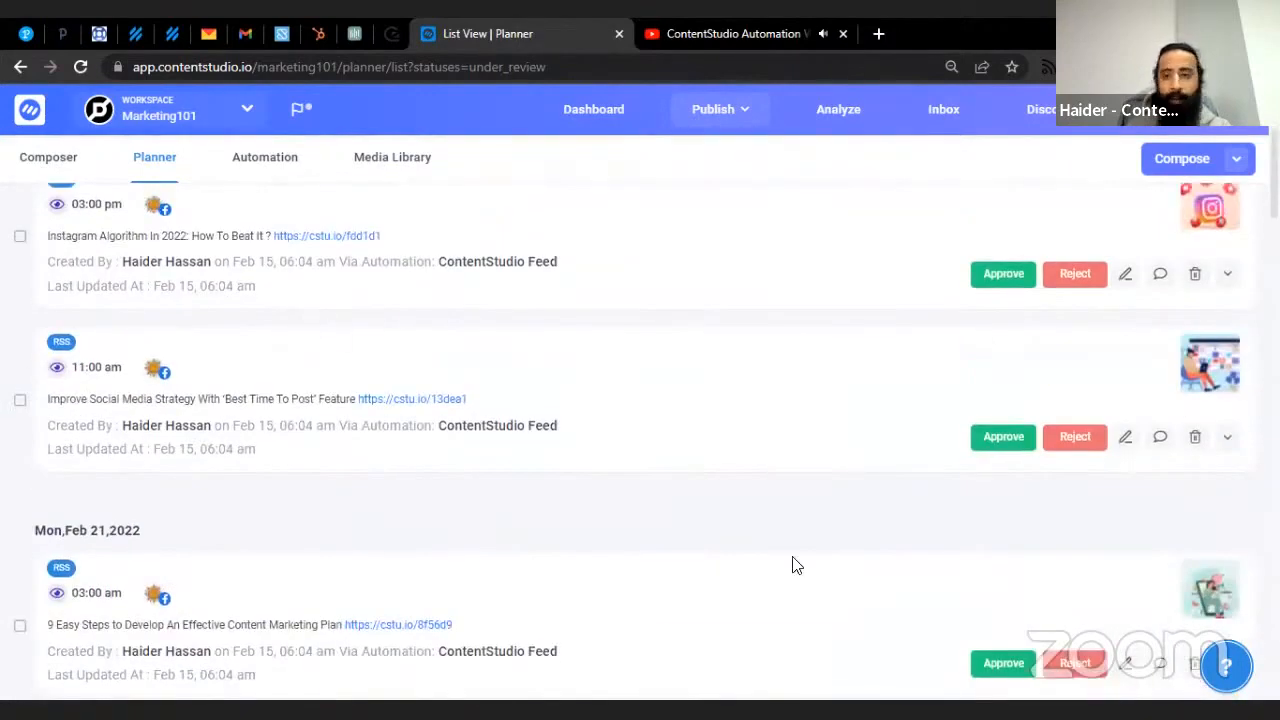
pyautogui.scroll(3, 794, 563)
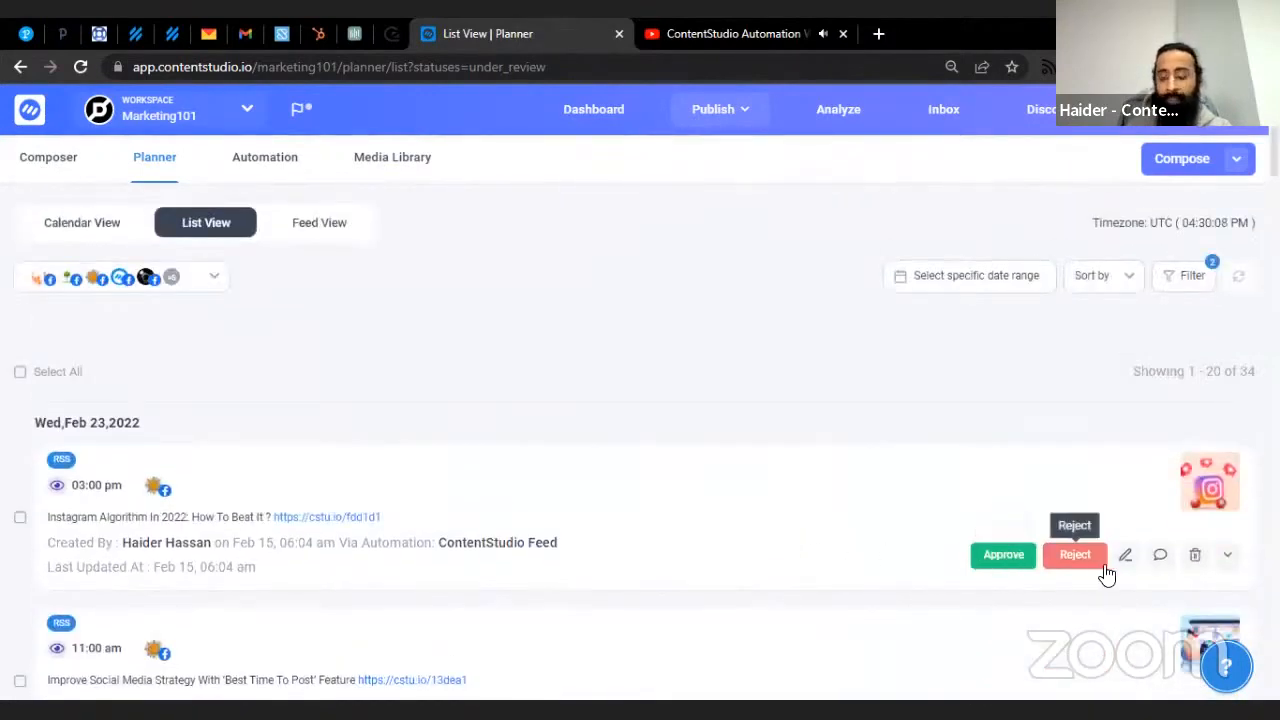
pyautogui.scroll(-6, 974, 514)
pyautogui.scroll(5, 977, 513)
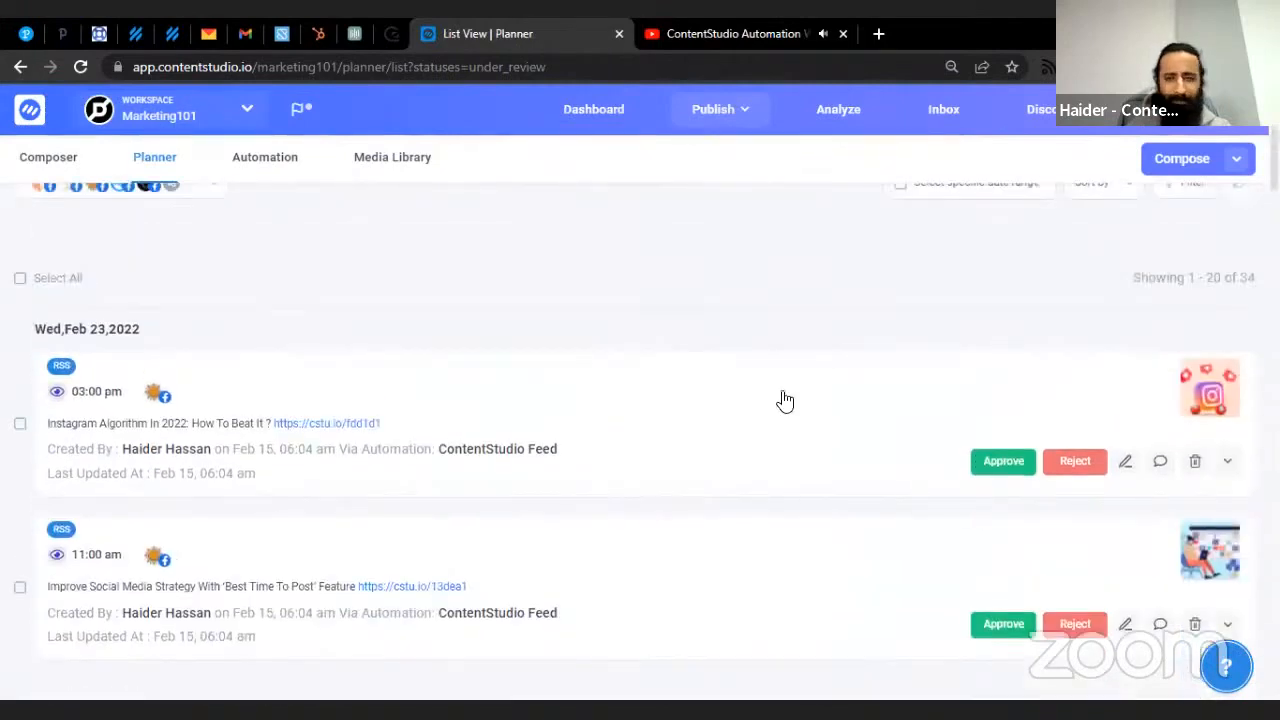
# - Select all listed posts to see bulk actions, then deselect them
pyautogui.click(21, 280)
pyautogui.click(143, 285)
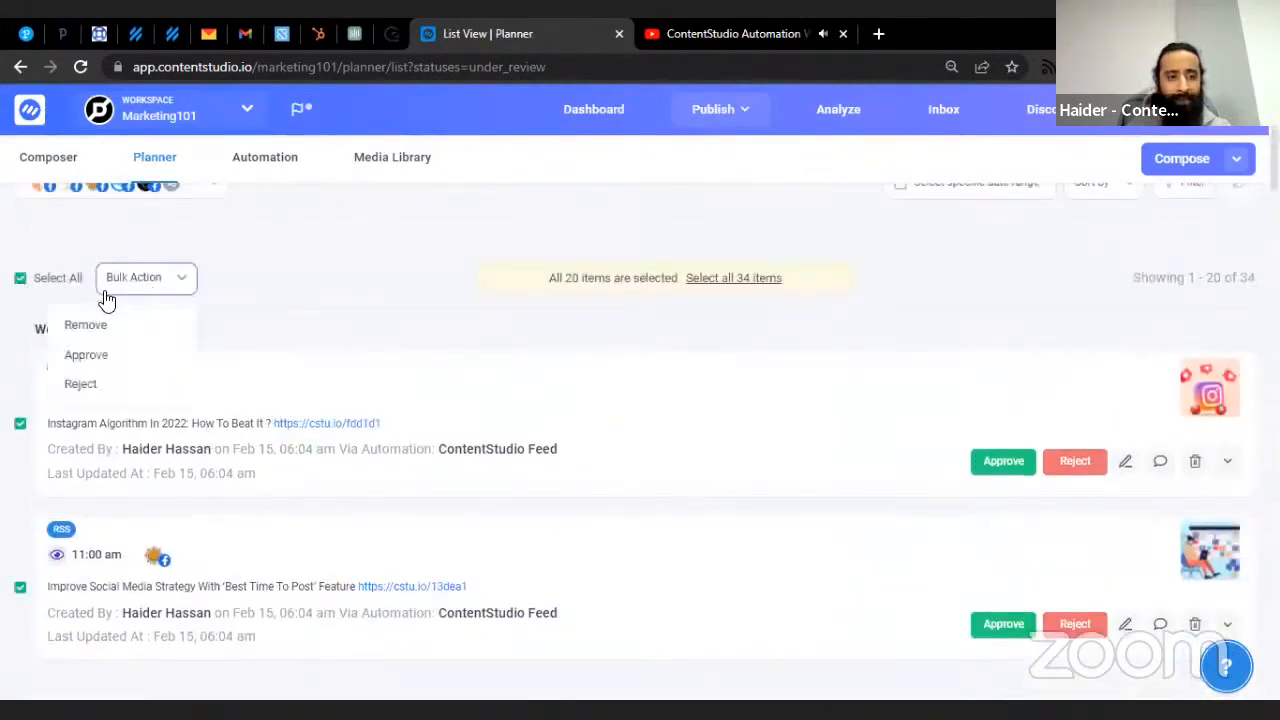
pyautogui.click(21, 280)
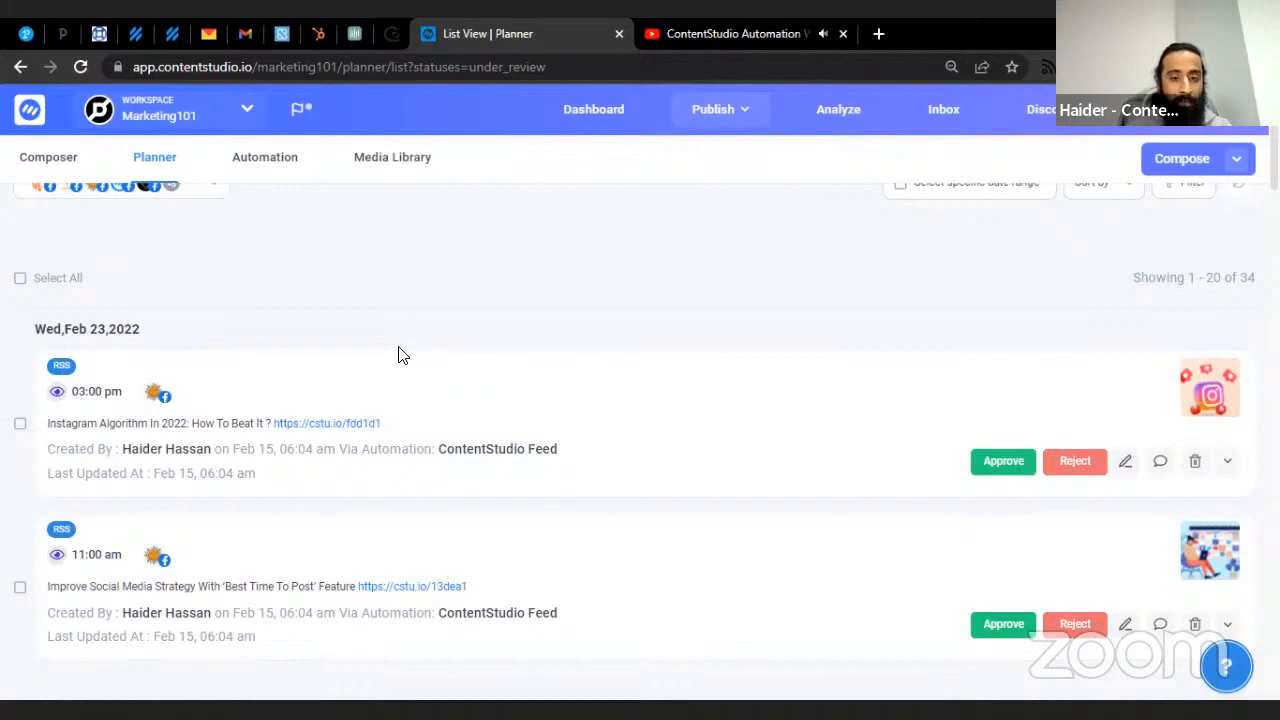
pyautogui.scroll(1, 403, 356)
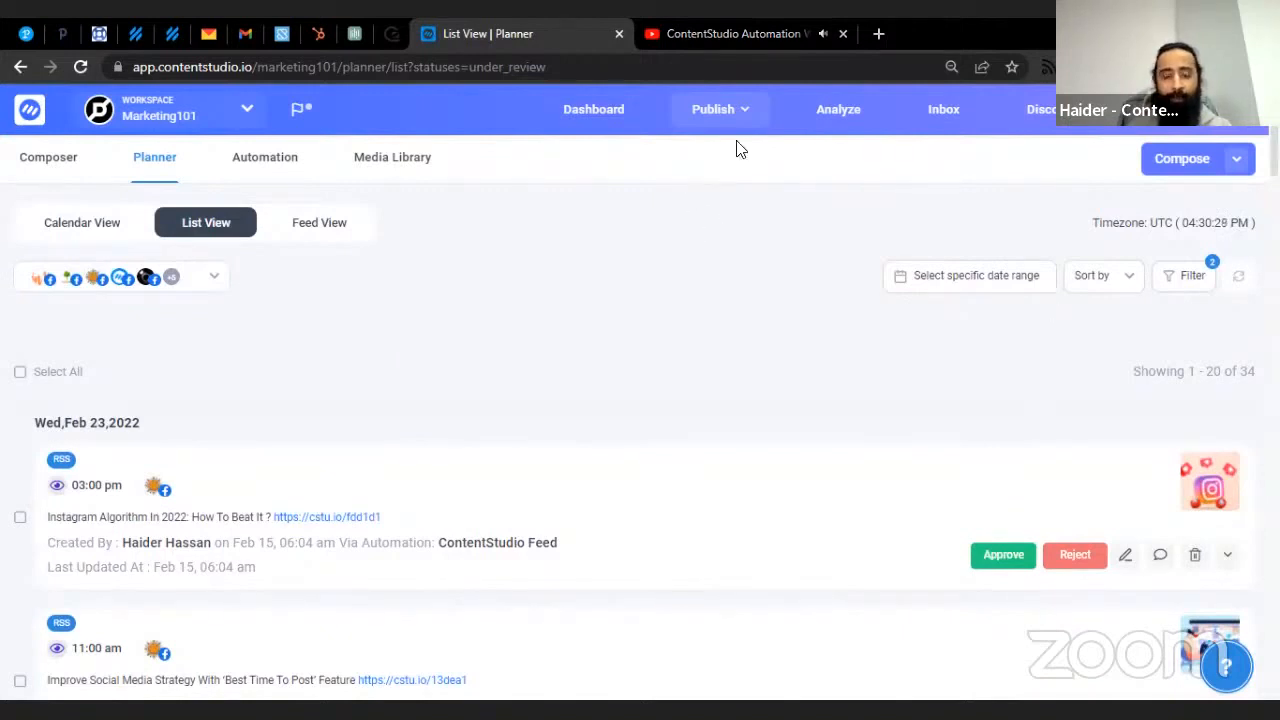
# - Go to Automation recipes and view the 1 existing RSS Feed to Social Media campaign
pyautogui.click(745, 112)
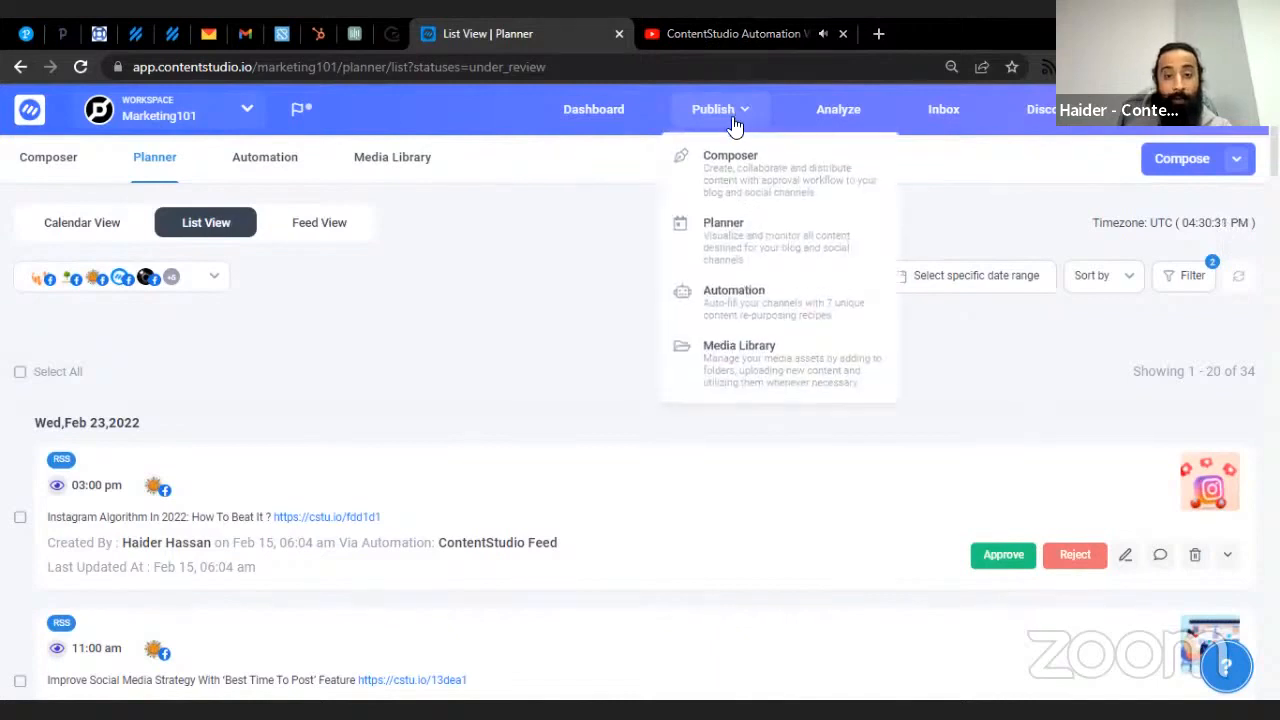
pyautogui.click(750, 300)
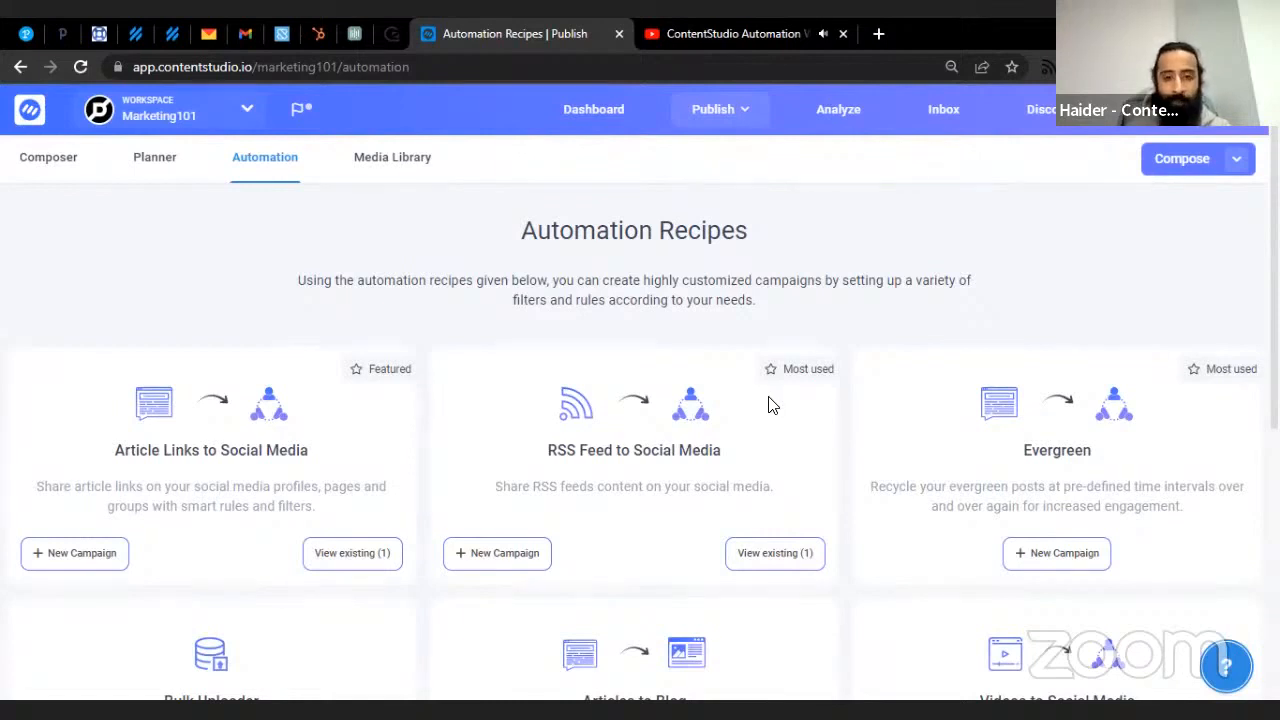
pyautogui.click(758, 557)
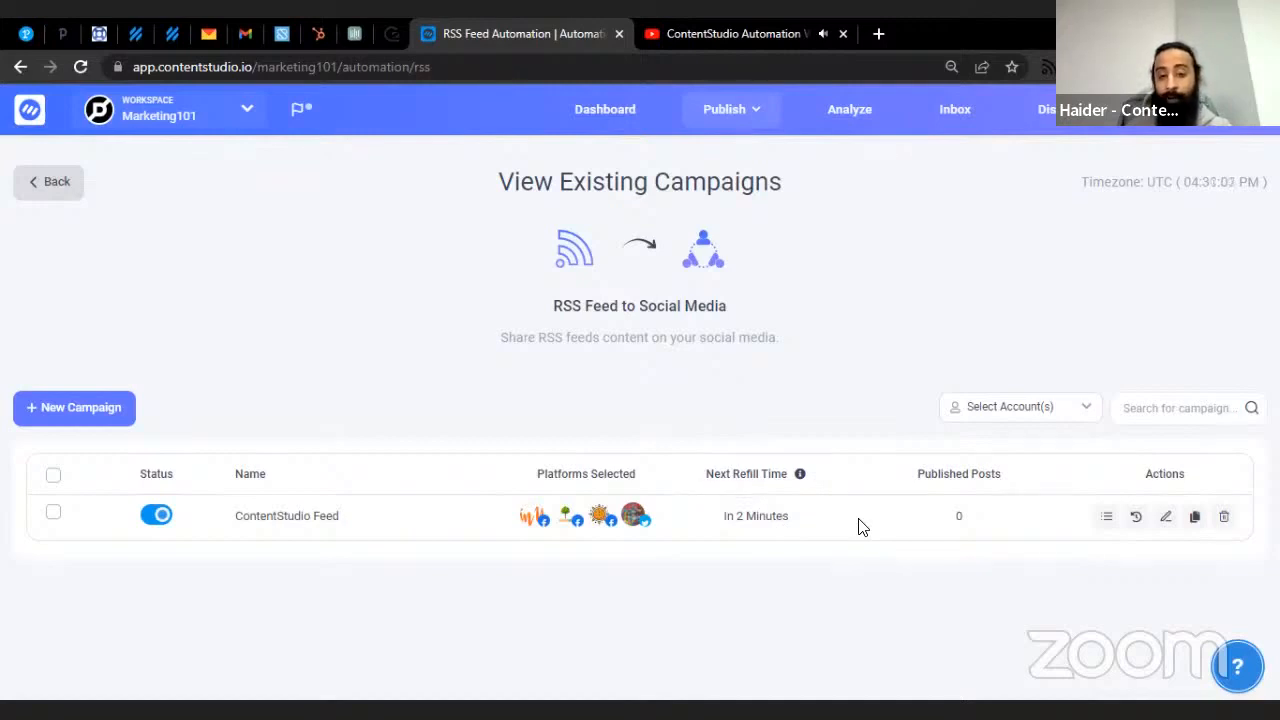
# - Edit the ContentStudio Feed campaign, leave category unset, keep Post Titles + URL, reach Step 3
pyautogui.click(1163, 525)
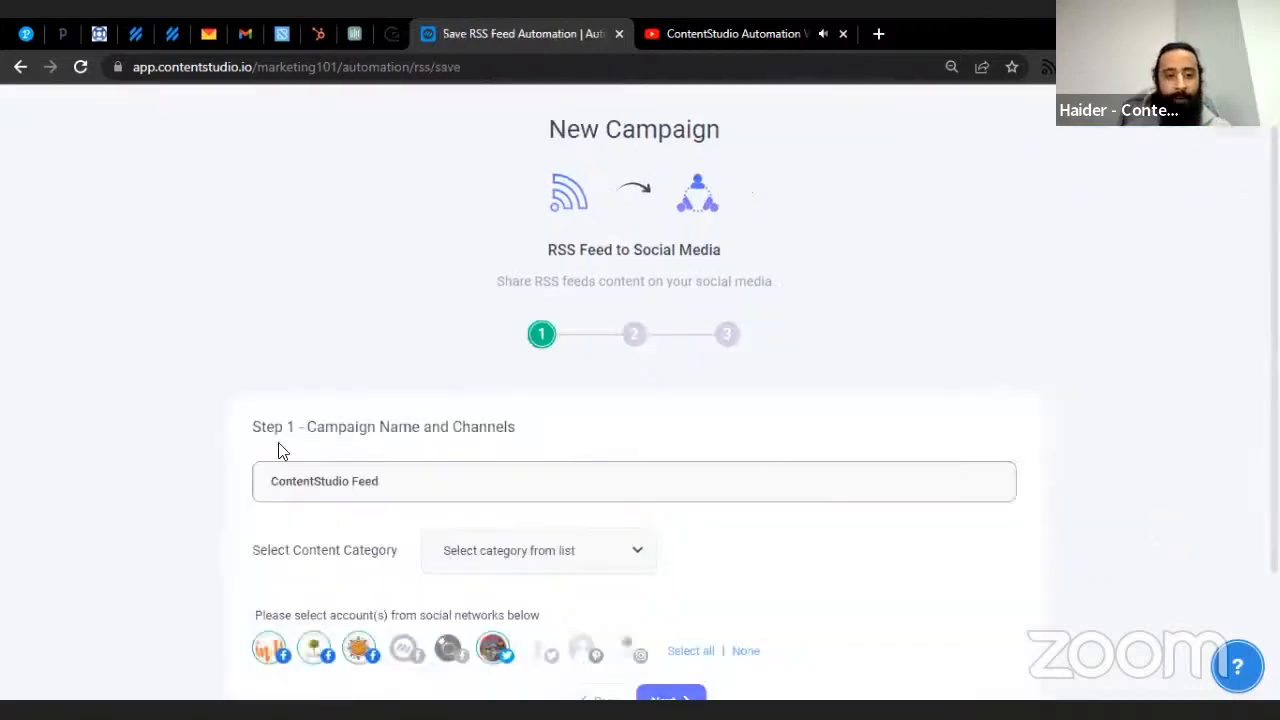
pyautogui.scroll(-2, 358, 416)
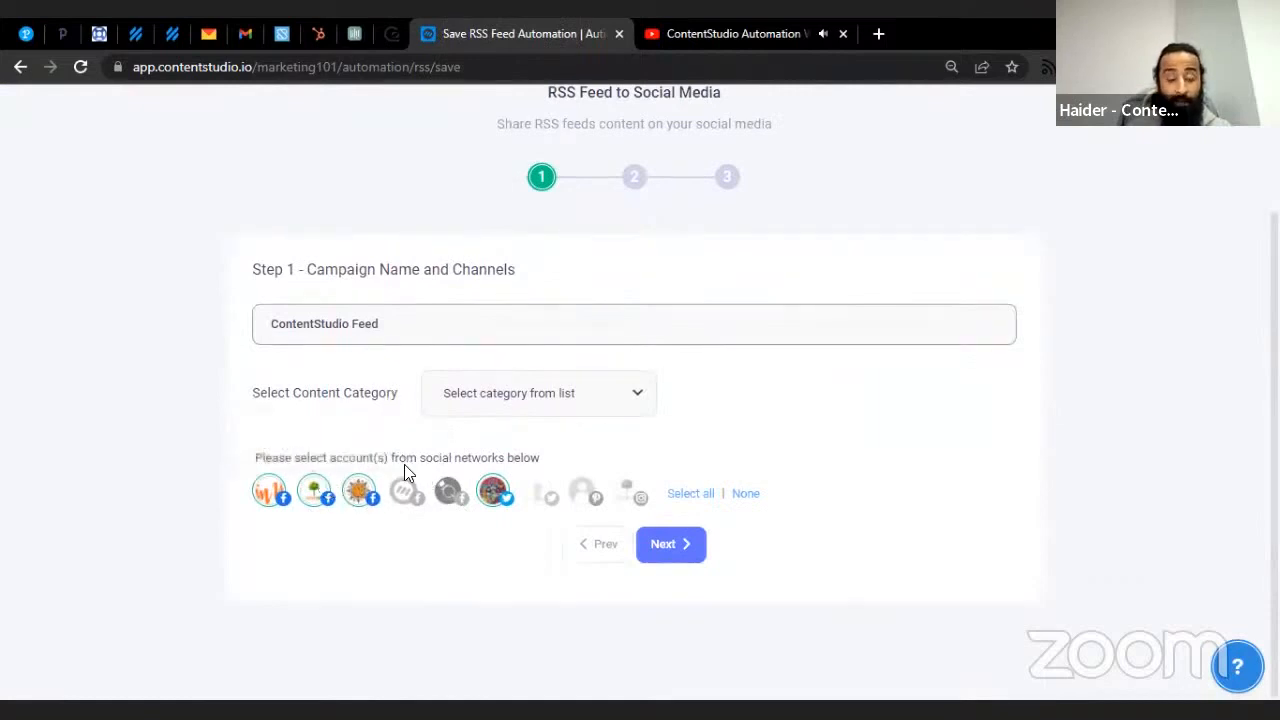
pyautogui.click(505, 400)
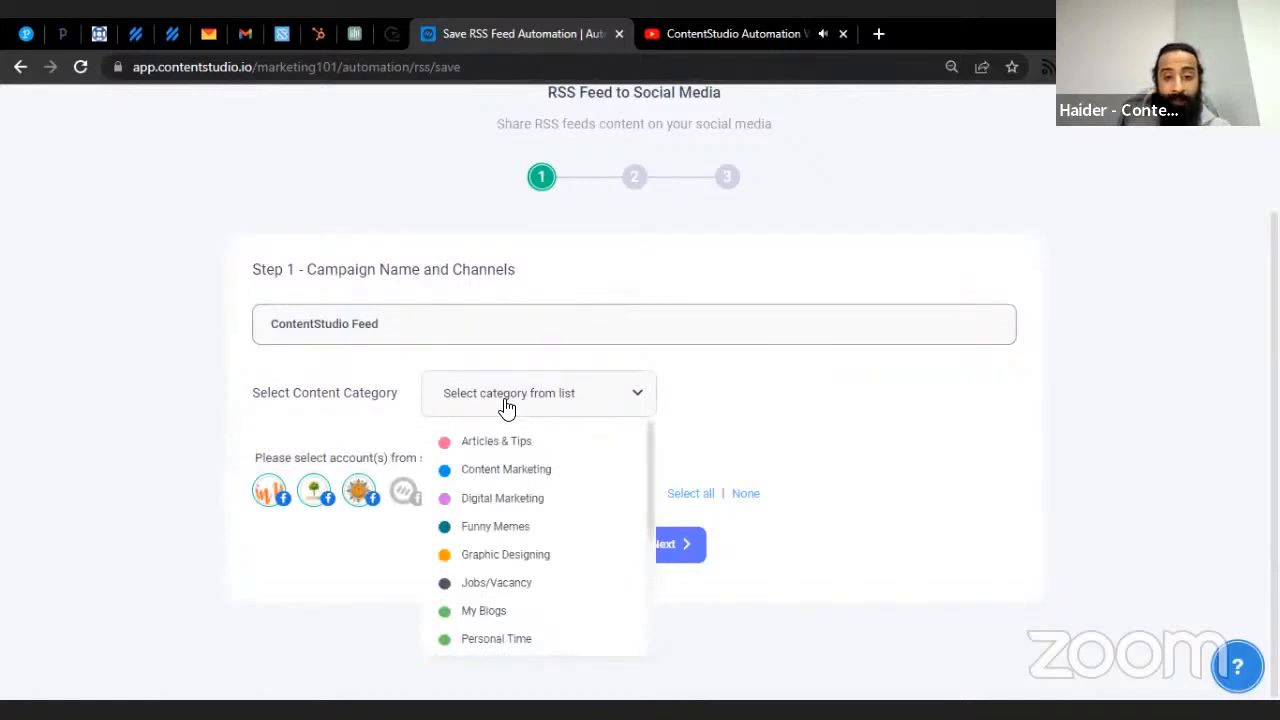
pyautogui.click(748, 418)
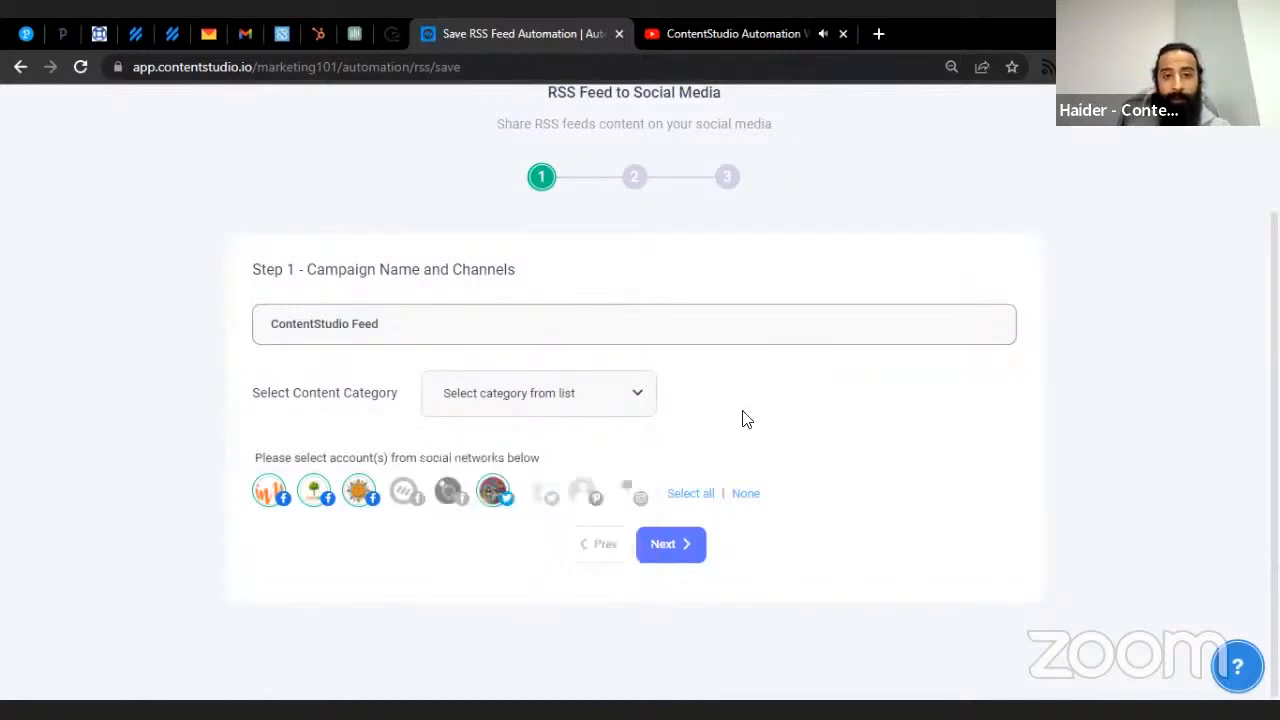
pyautogui.click(668, 553)
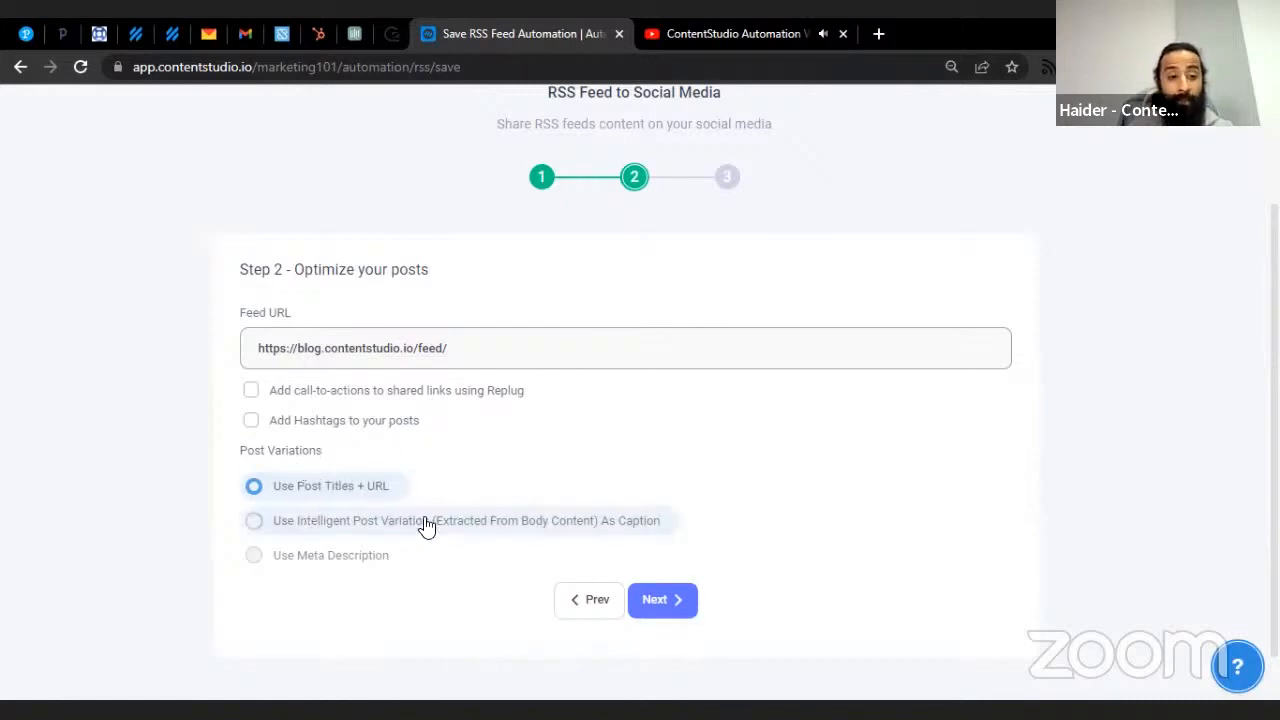
pyautogui.scroll(-1, 420, 525)
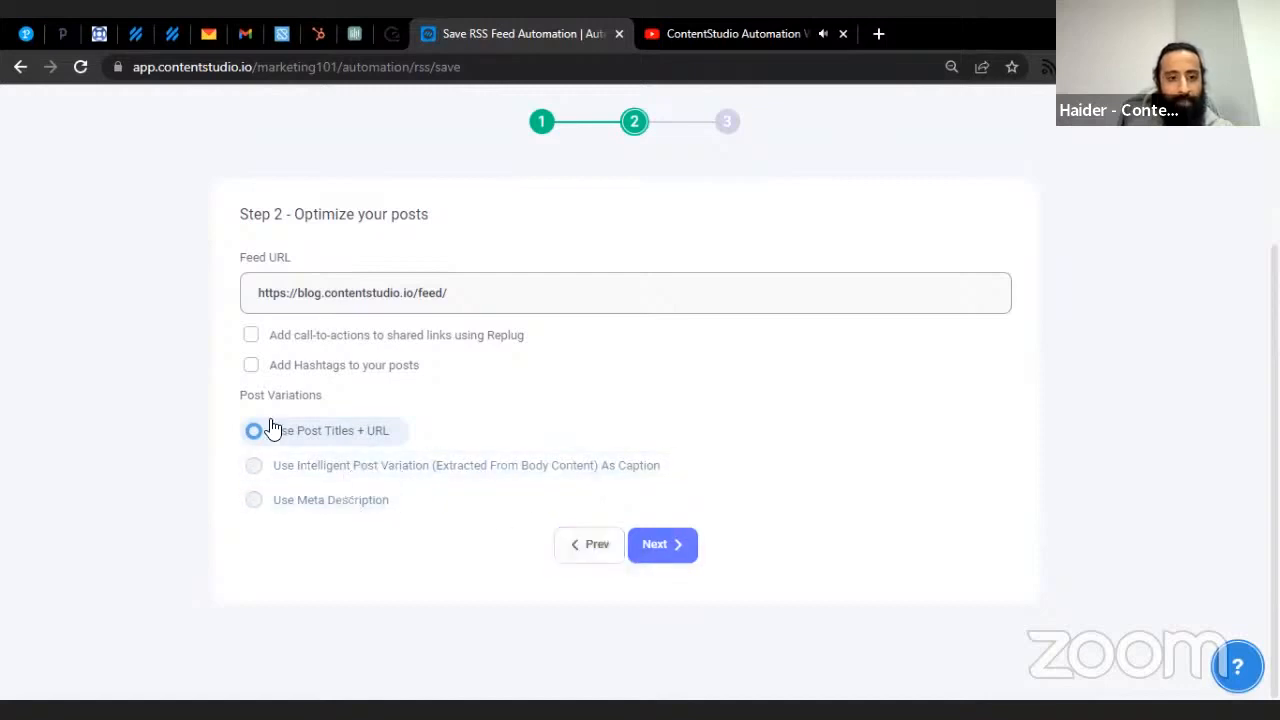
pyautogui.click(658, 566)
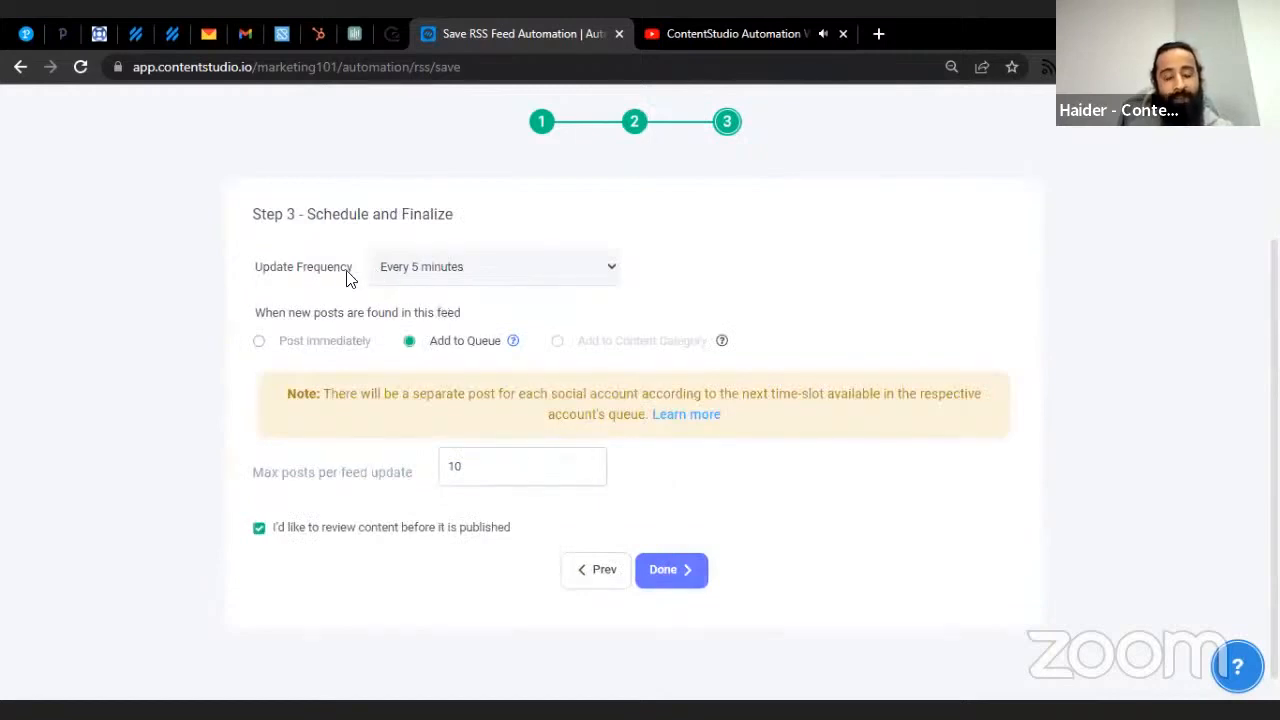
# - Keep updates every 5 minutes, add posts to queue, limit to 1 post per update, and save
pyautogui.click(434, 282)
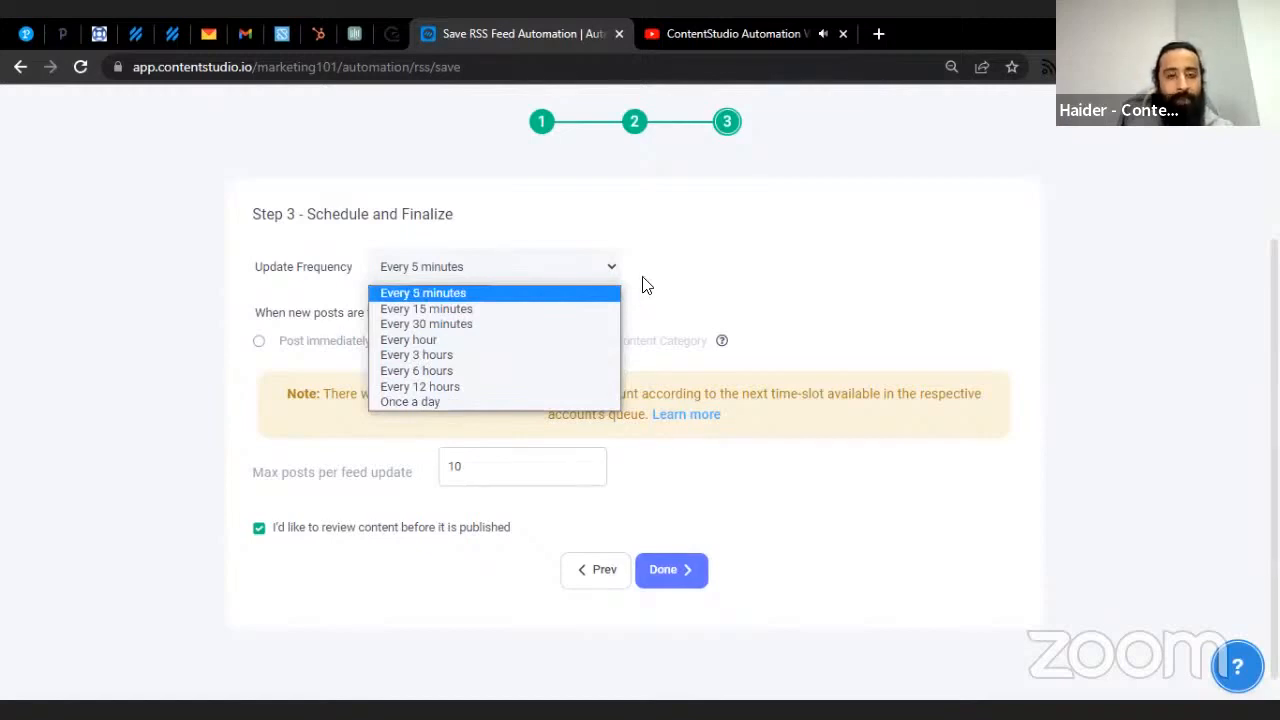
pyautogui.click(519, 293)
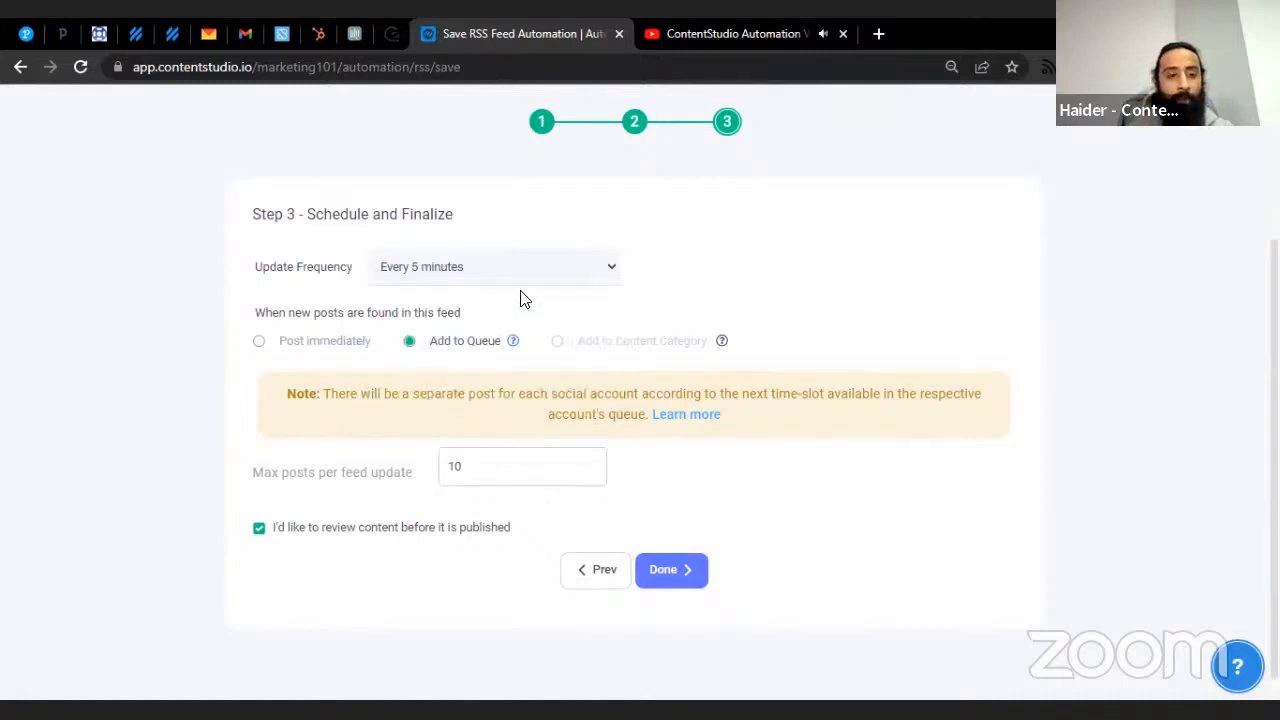
pyautogui.click(313, 340)
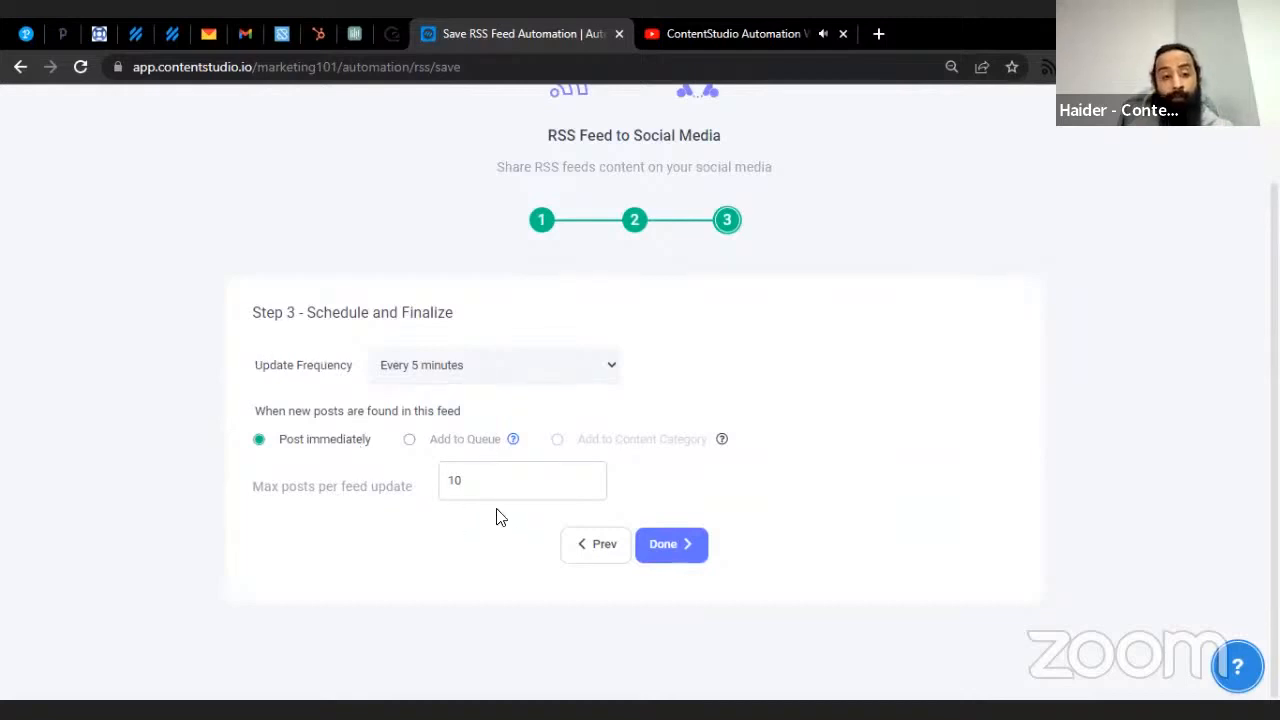
pyautogui.click(478, 483)
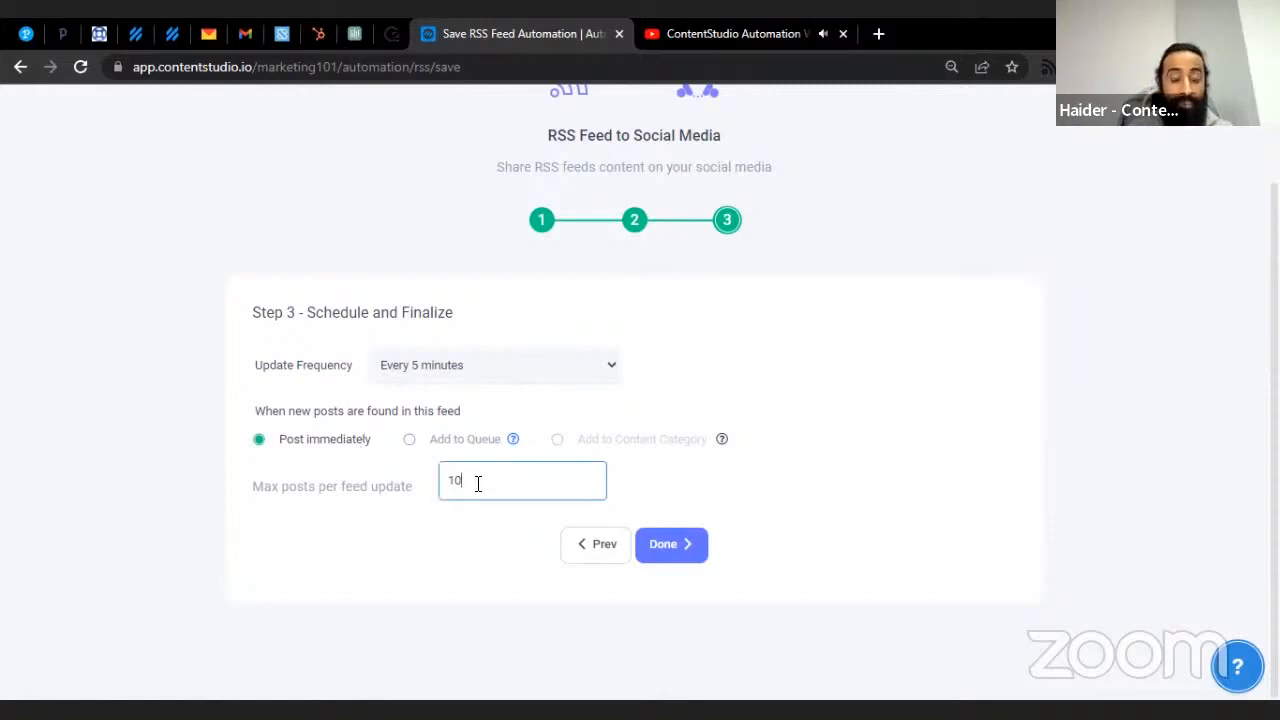
pyautogui.press('BackSpace')
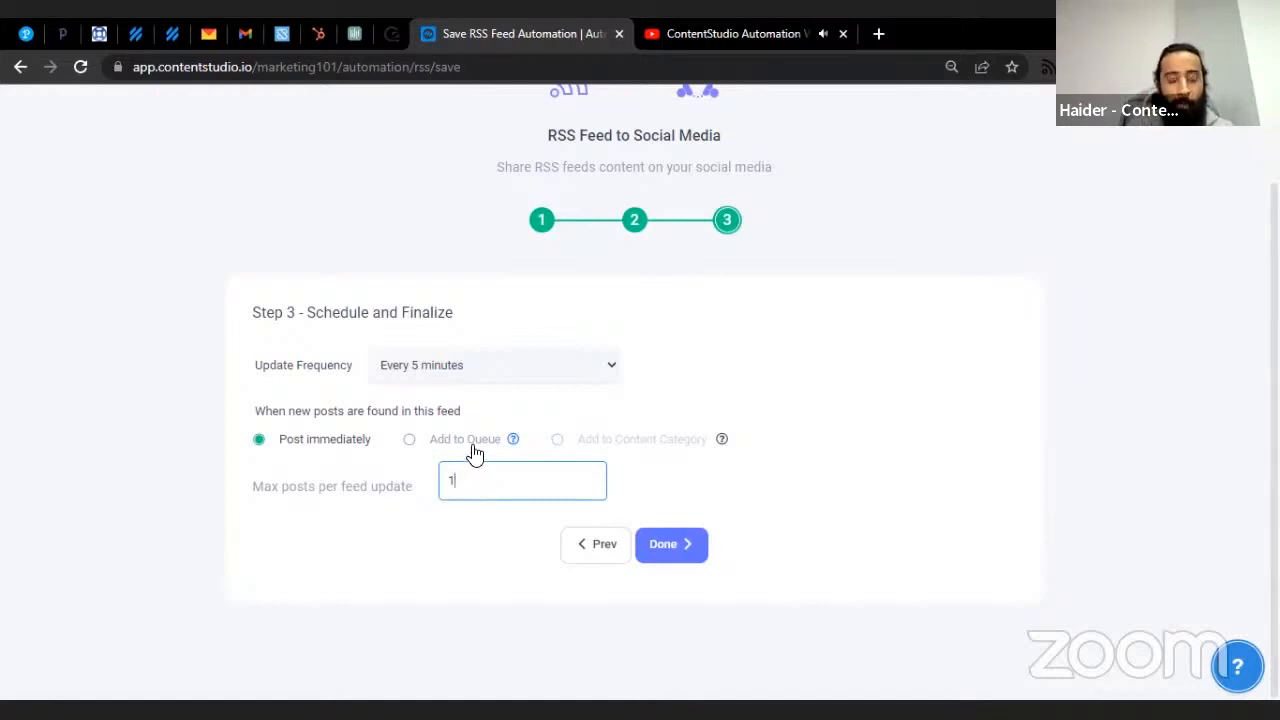
pyautogui.click(475, 453)
pyautogui.scroll(-1, 485, 480)
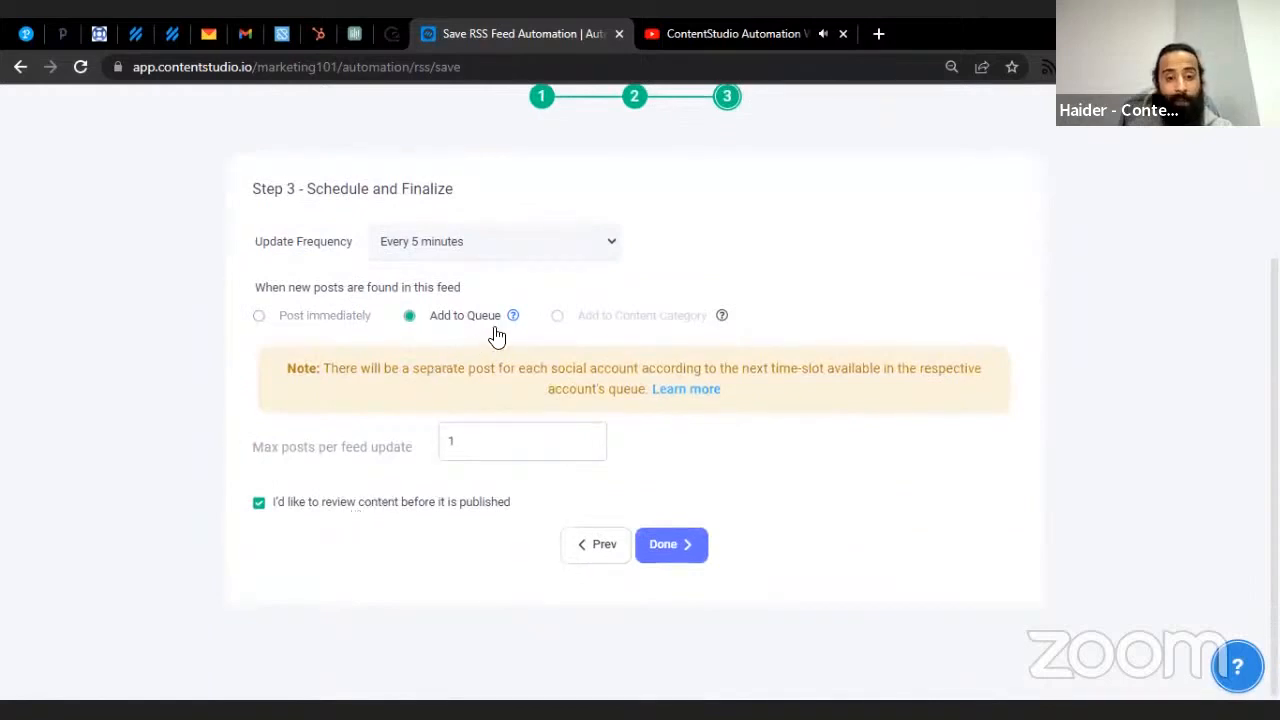
pyautogui.click(480, 451)
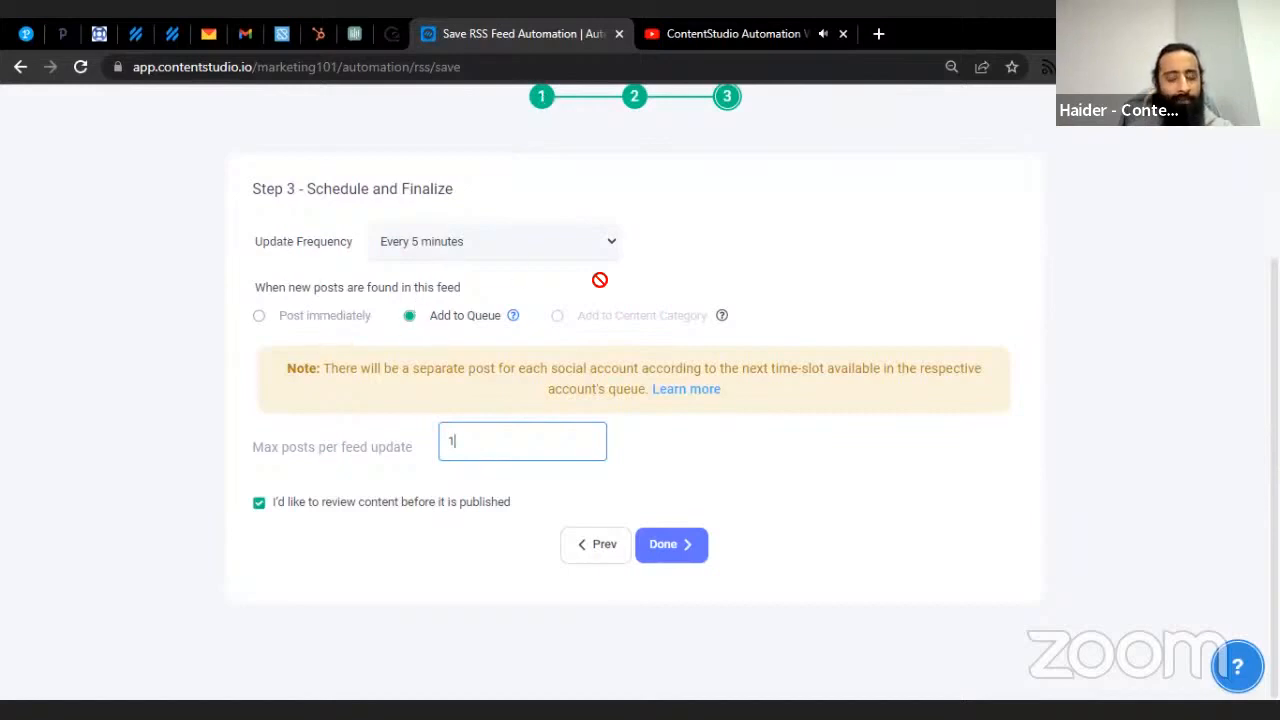
pyautogui.click(675, 565)
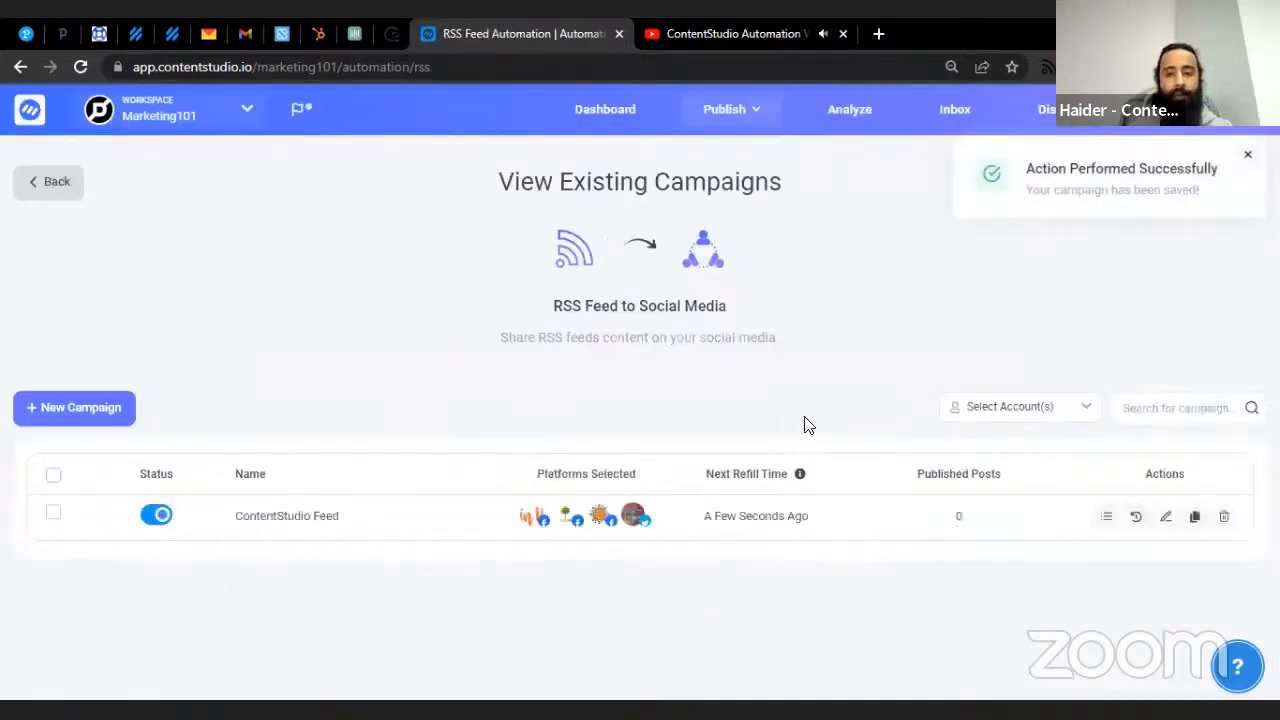
# - Review the campaign's RSS posts in the planner list, then return to Automation Recipes
pyautogui.click(1106, 517)
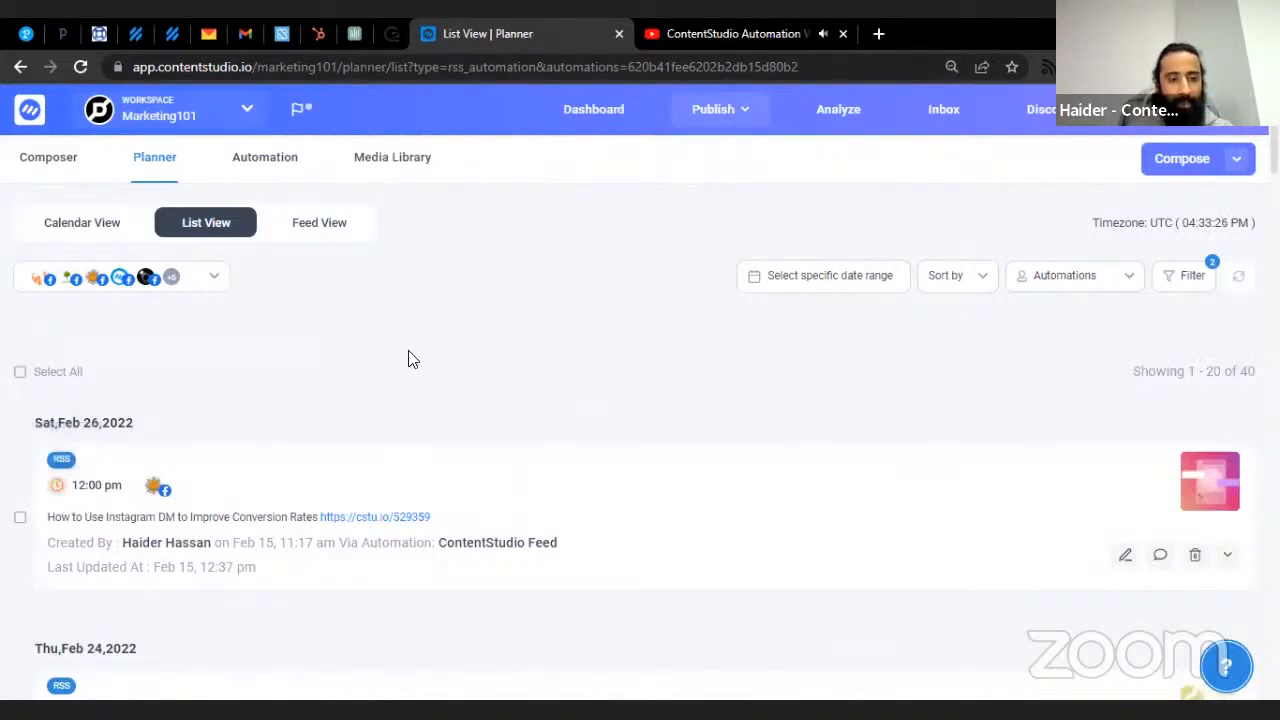
pyautogui.scroll(-10, 410, 370)
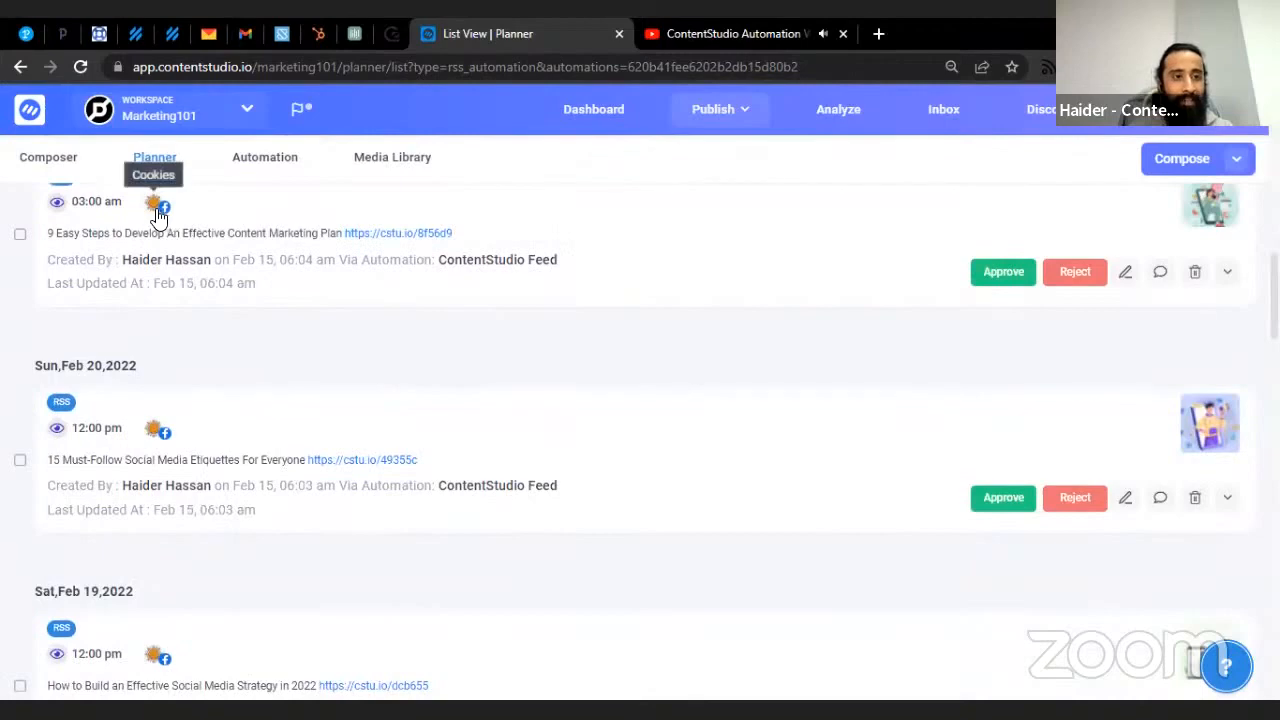
pyautogui.scroll(4, 343, 376)
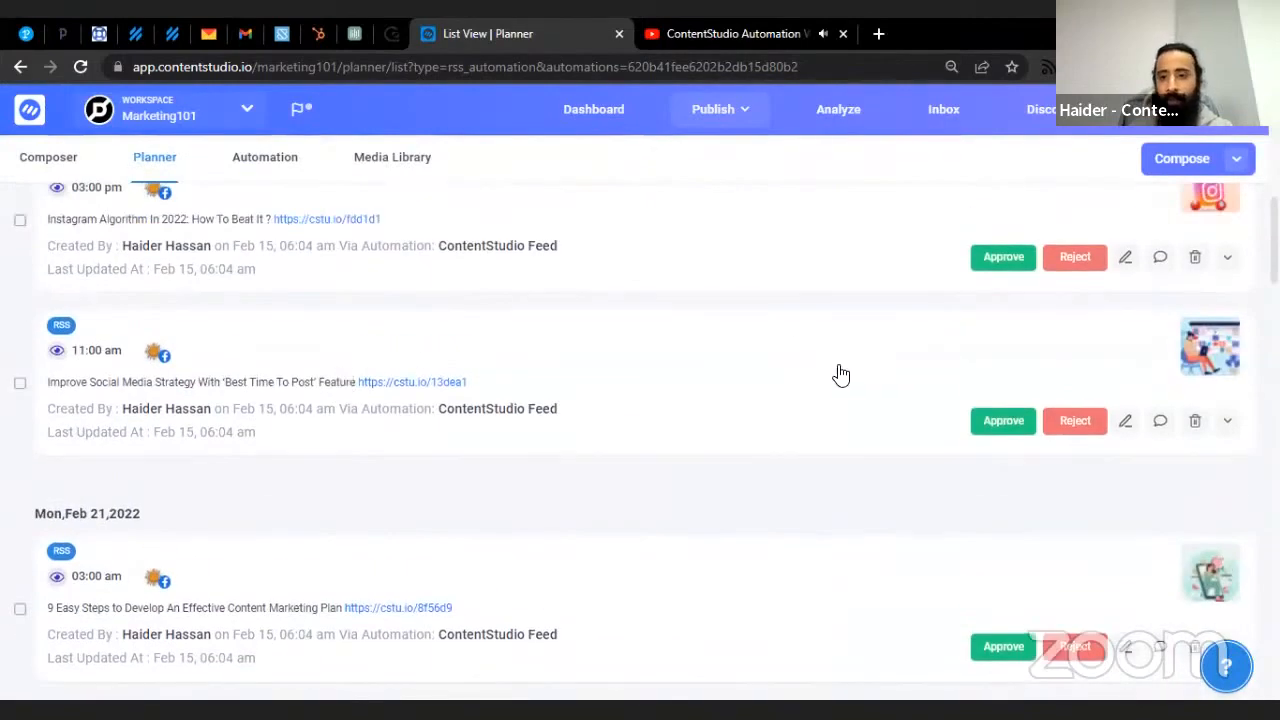
pyautogui.scroll(3, 837, 374)
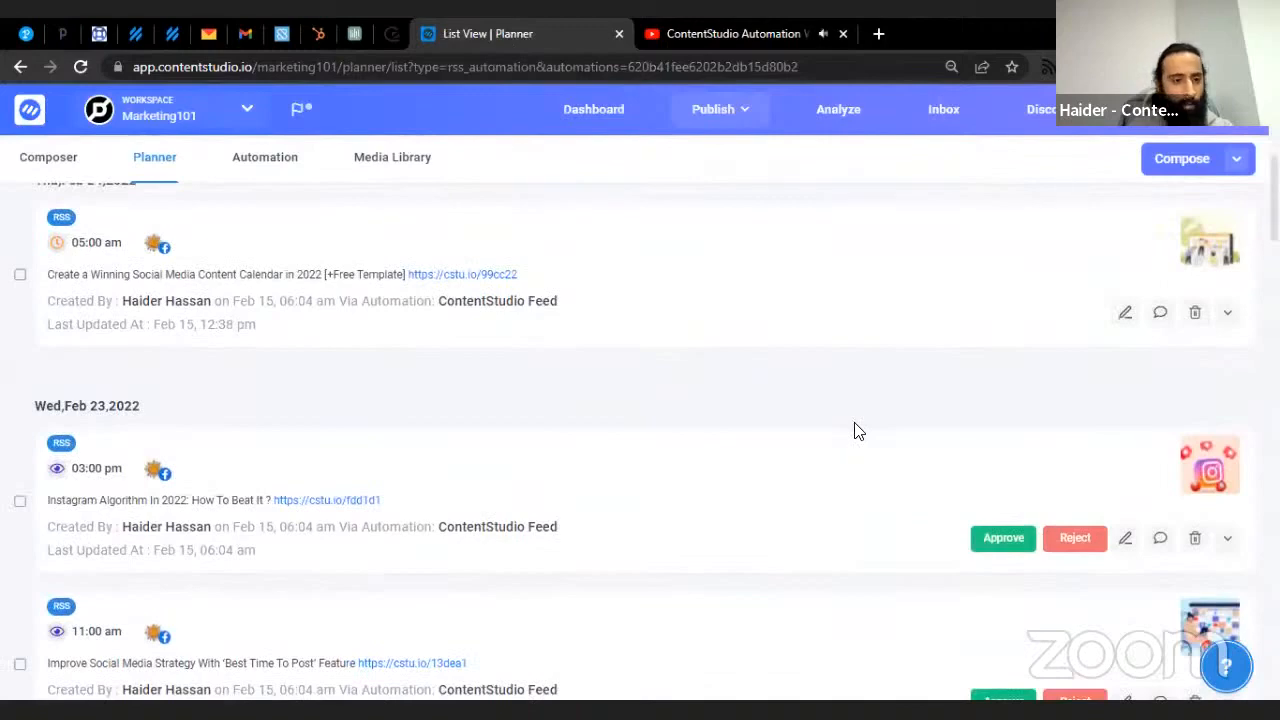
pyautogui.scroll(2, 855, 430)
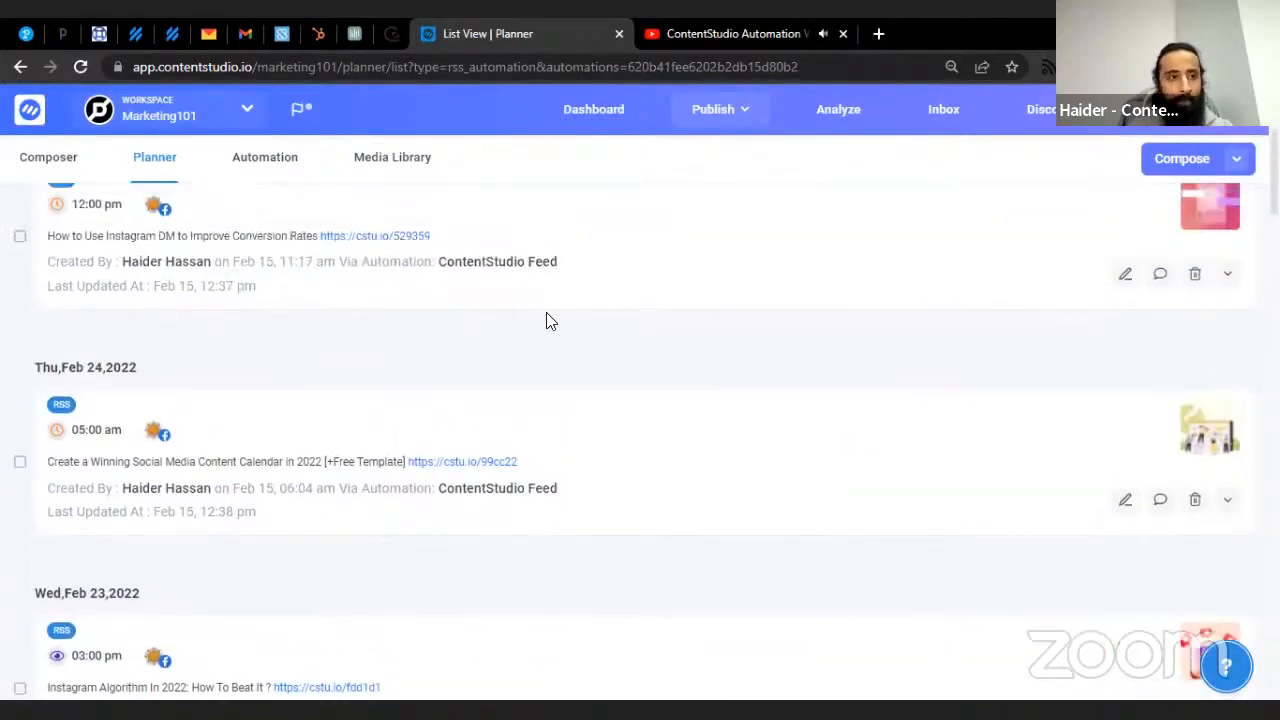
pyautogui.click(281, 176)
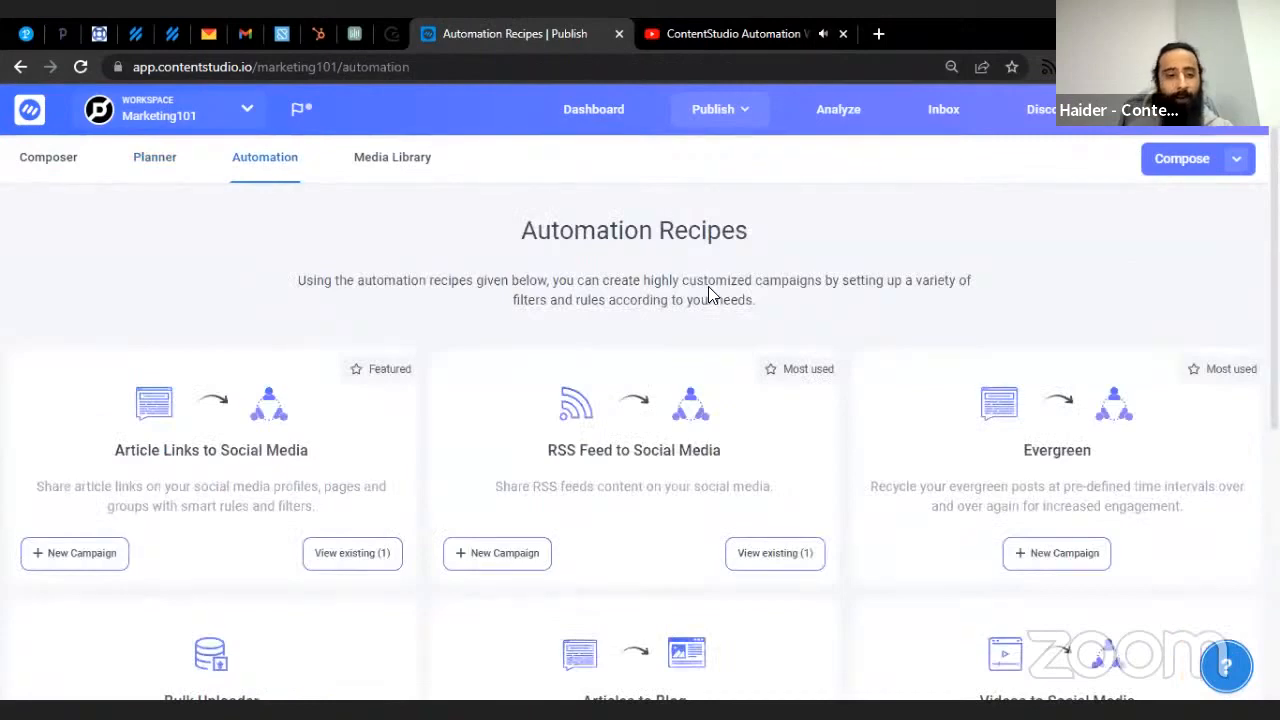
# - Start a new Bulk Uploader import, attach bulk_uploader_csv_template (3).csv, and continue to Select Channels
pyautogui.scroll(-3, 708, 286)
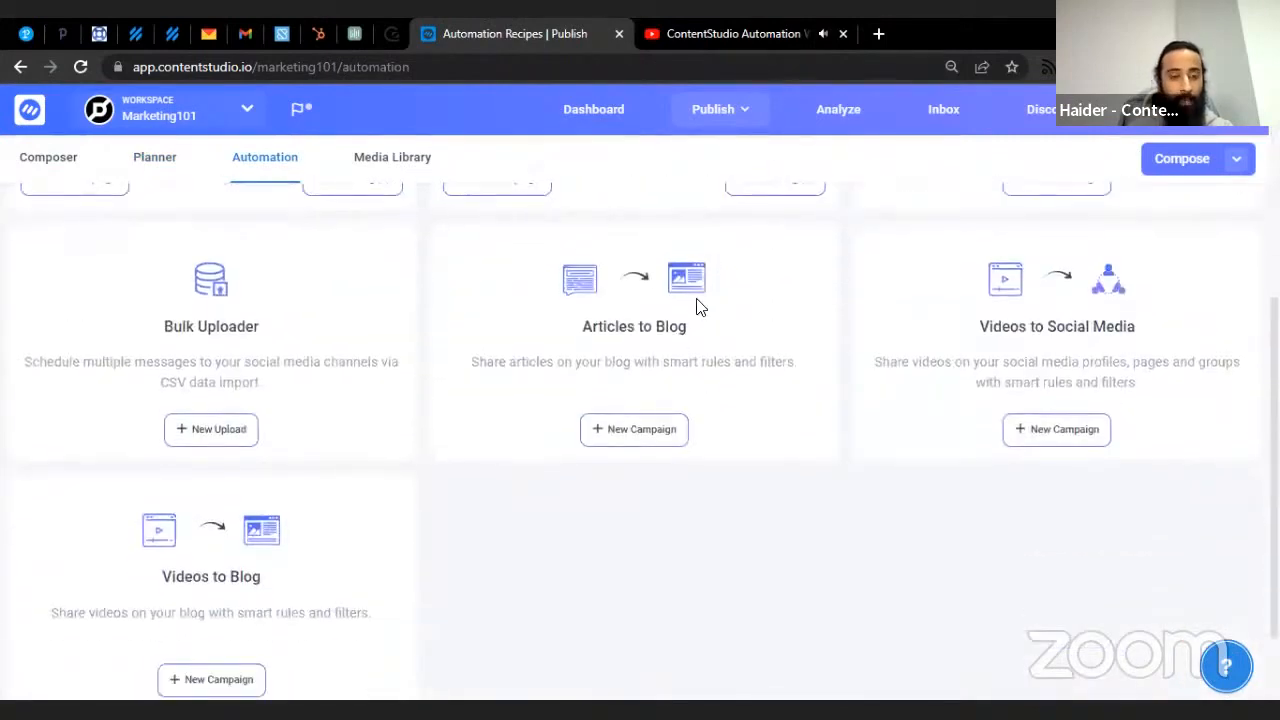
pyautogui.click(218, 443)
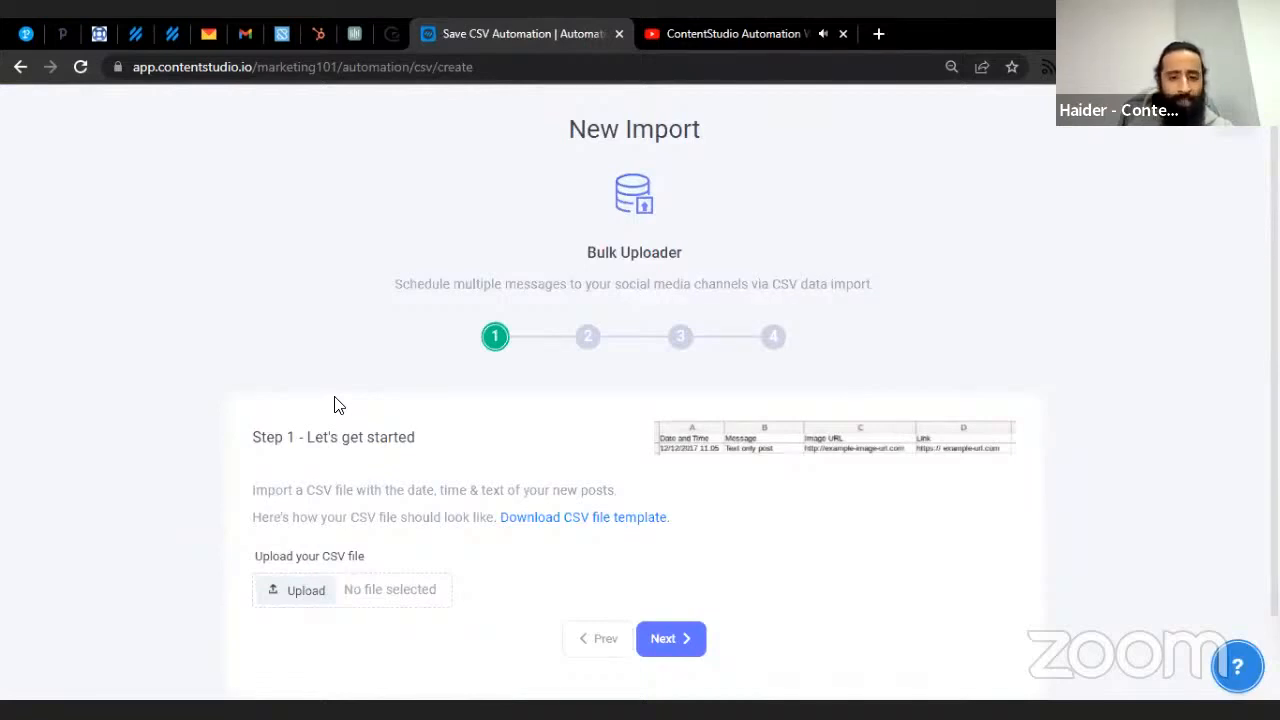
pyautogui.scroll(-1, 336, 405)
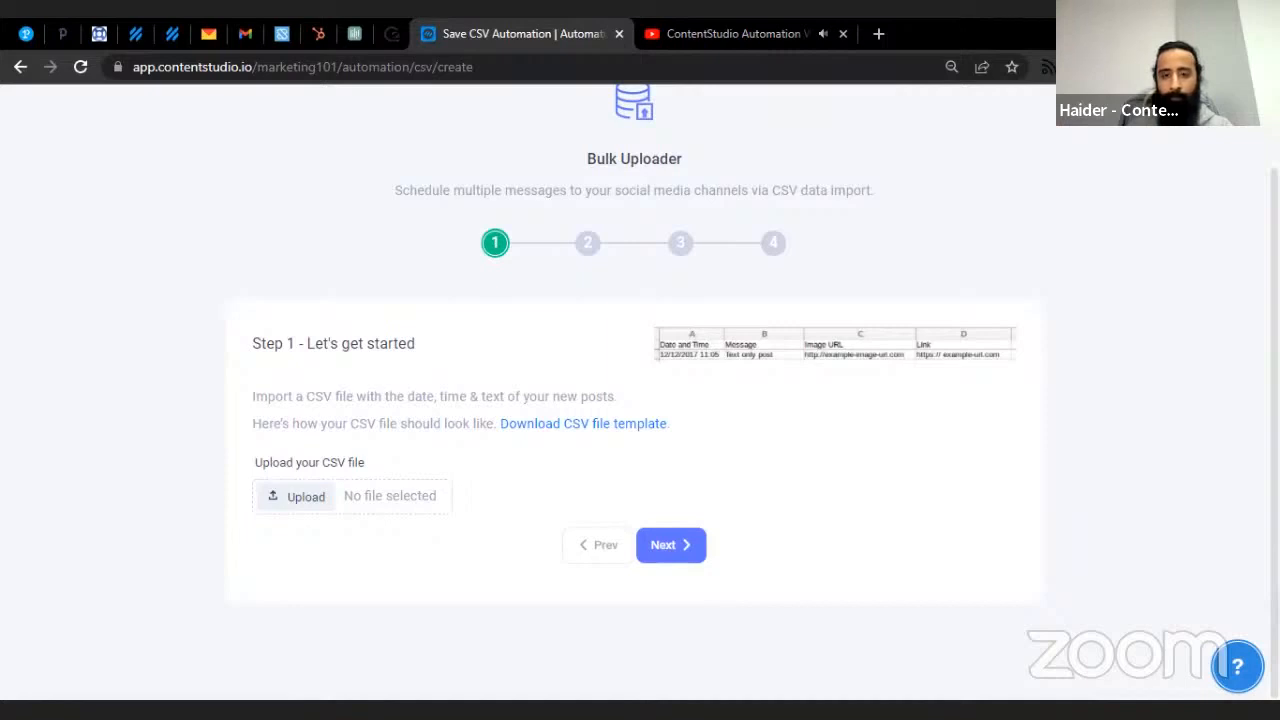
pyautogui.click(1091, 710)
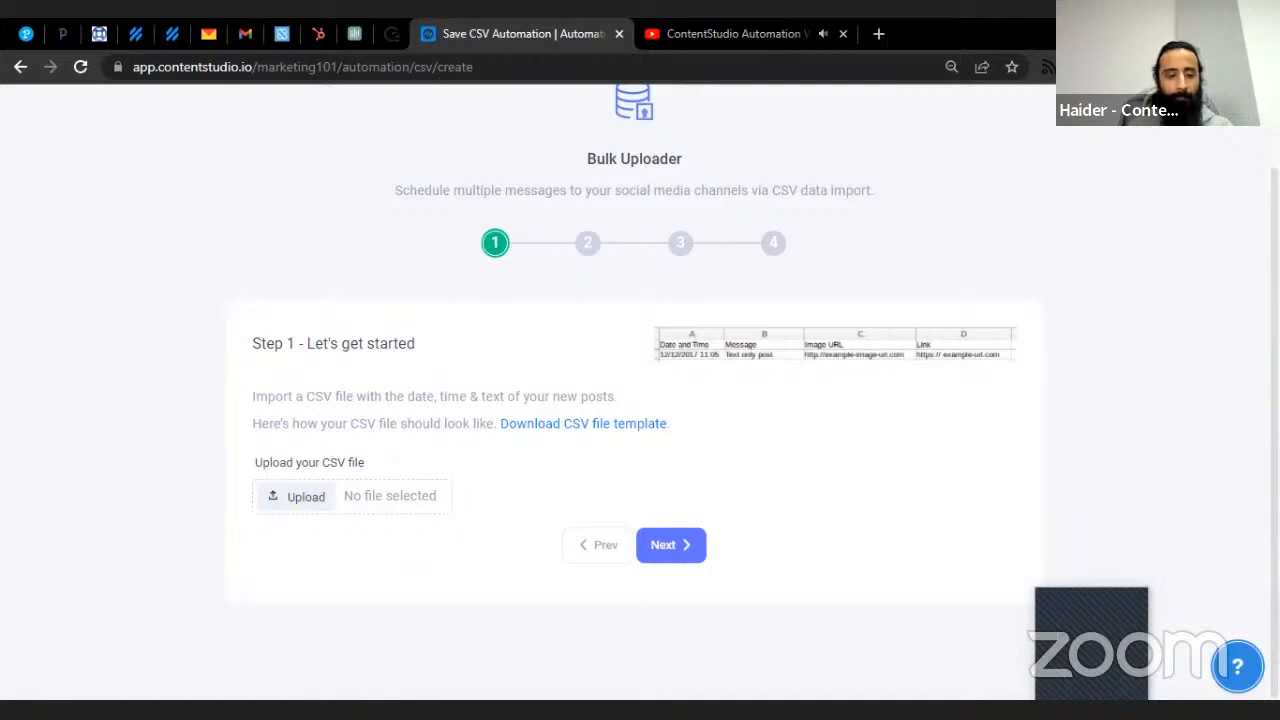
pyautogui.click(473, 350)
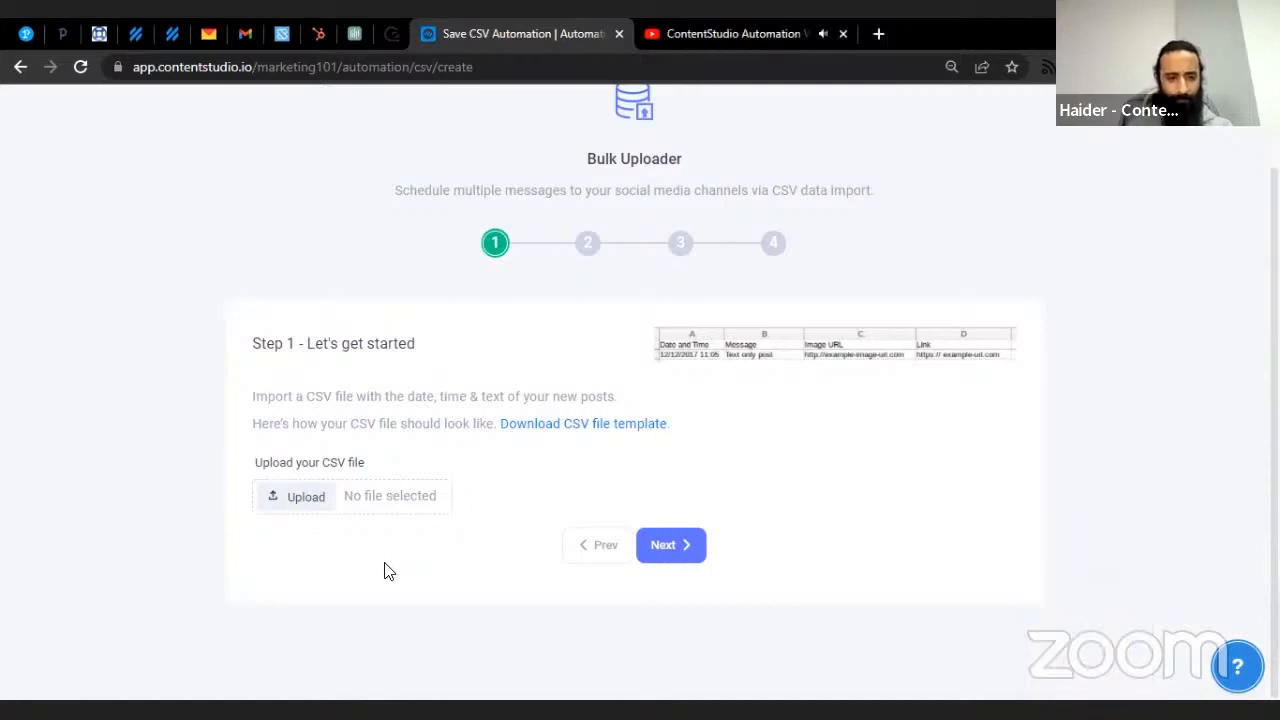
pyautogui.click(318, 511)
pyautogui.doubleClick(214, 280)
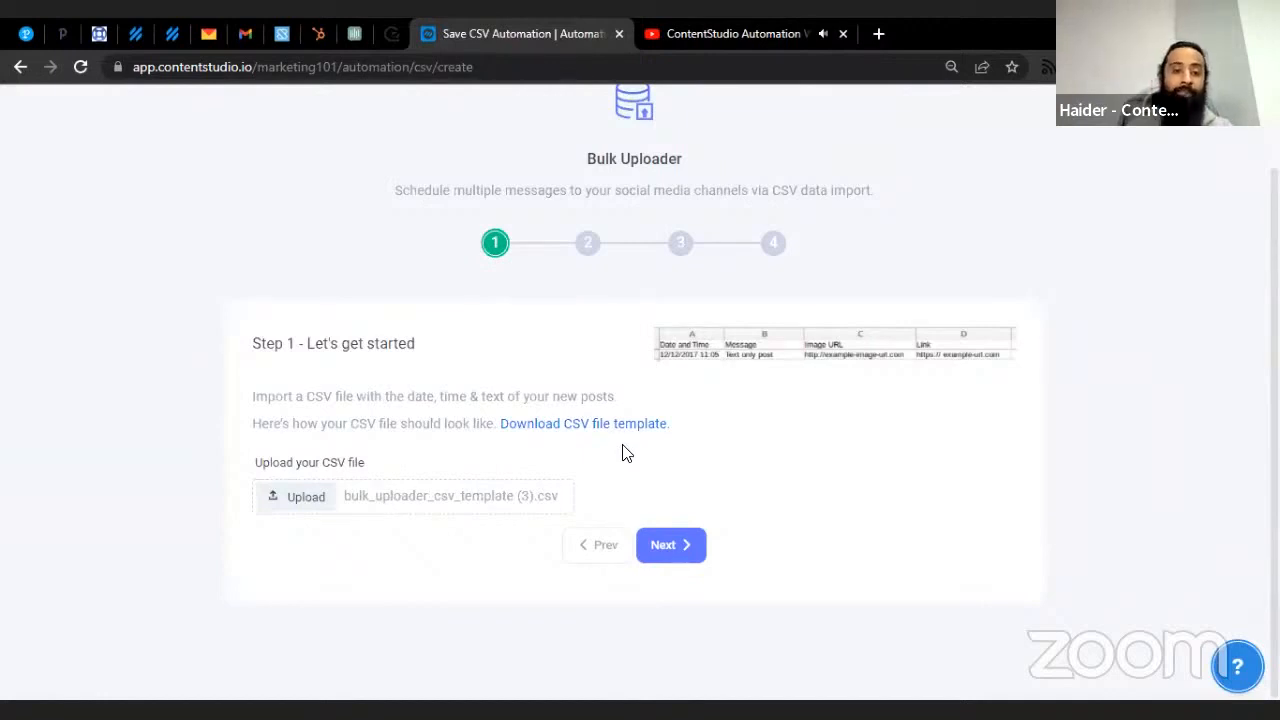
pyautogui.click(676, 548)
# - Assign the Digital Marketing content category and continue to the scheduling options
pyautogui.click(684, 440)
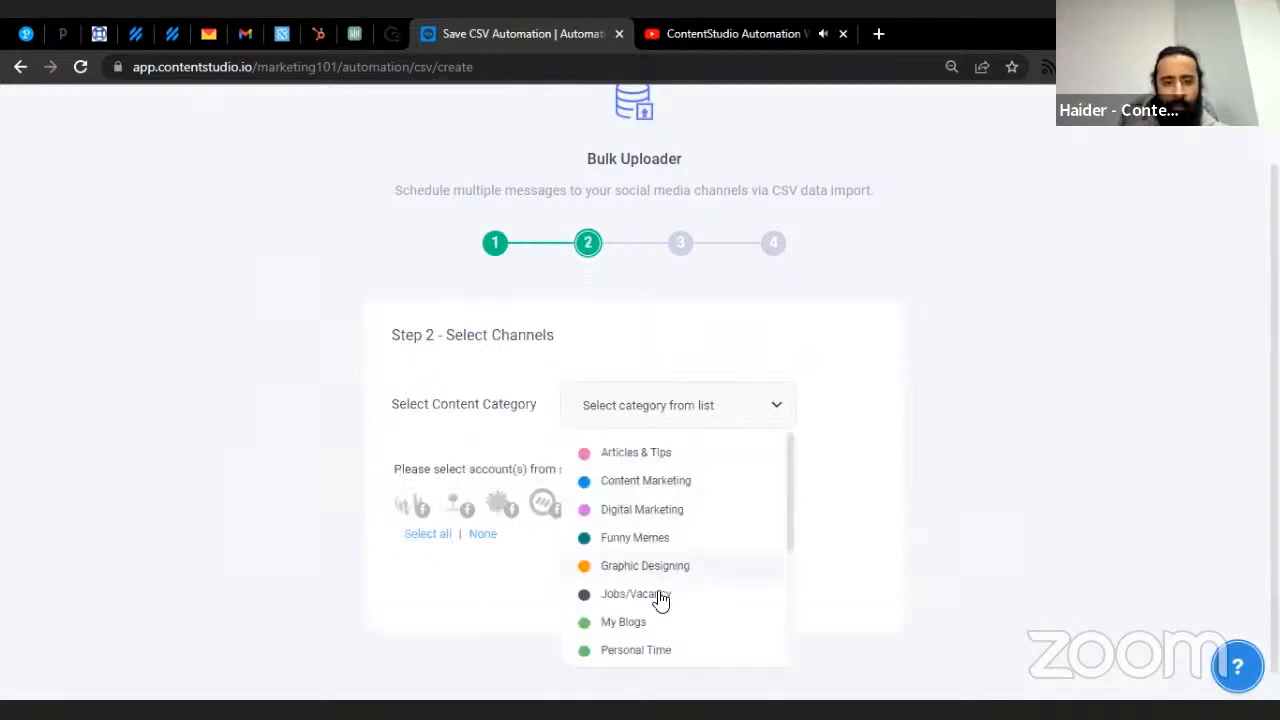
pyautogui.click(672, 510)
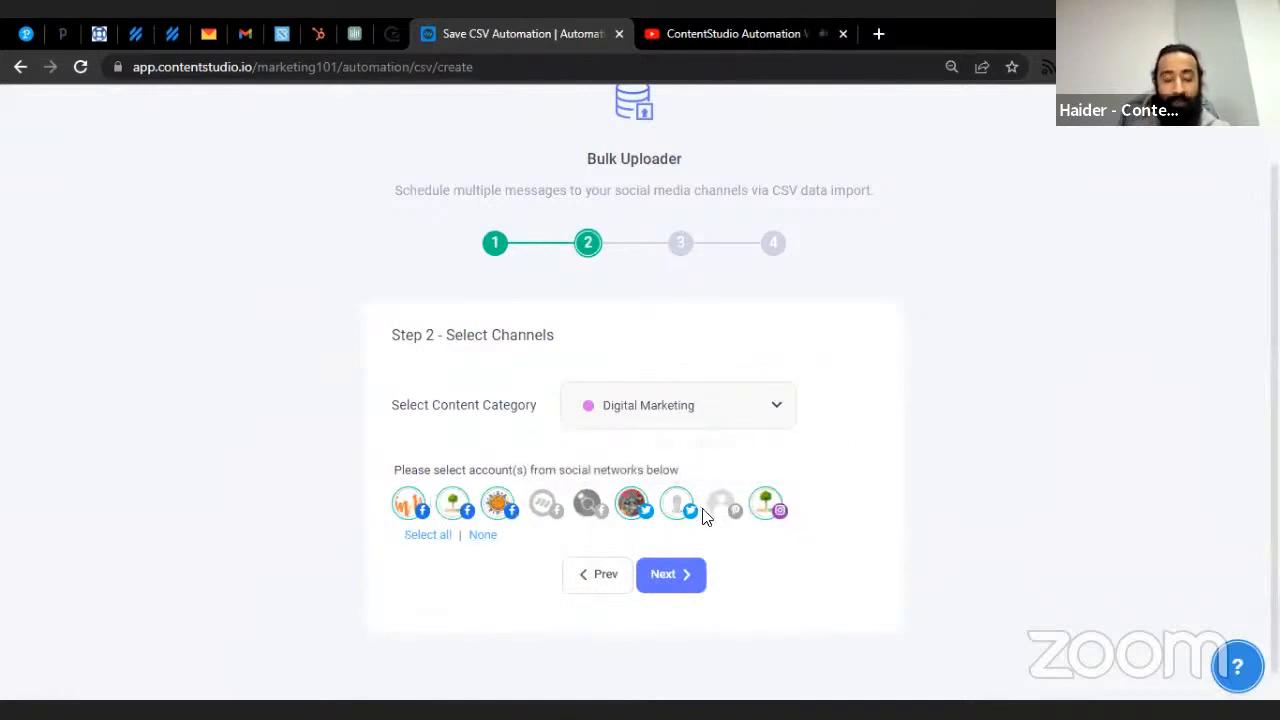
pyautogui.click(670, 574)
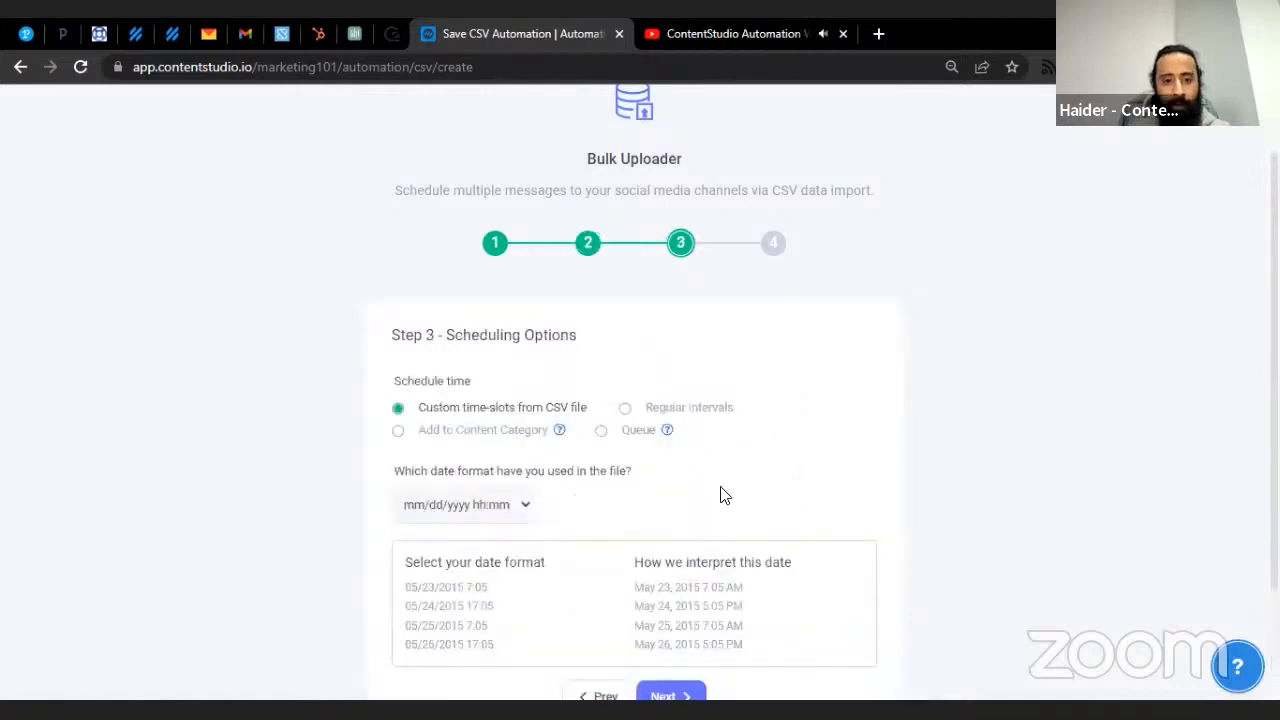
# - Schedule the posts by custom time-slots from the CSV file, keeping mm/dd/yyyy hh:mm format
pyautogui.scroll(-1, 734, 498)
pyautogui.scroll(-1, 736, 500)
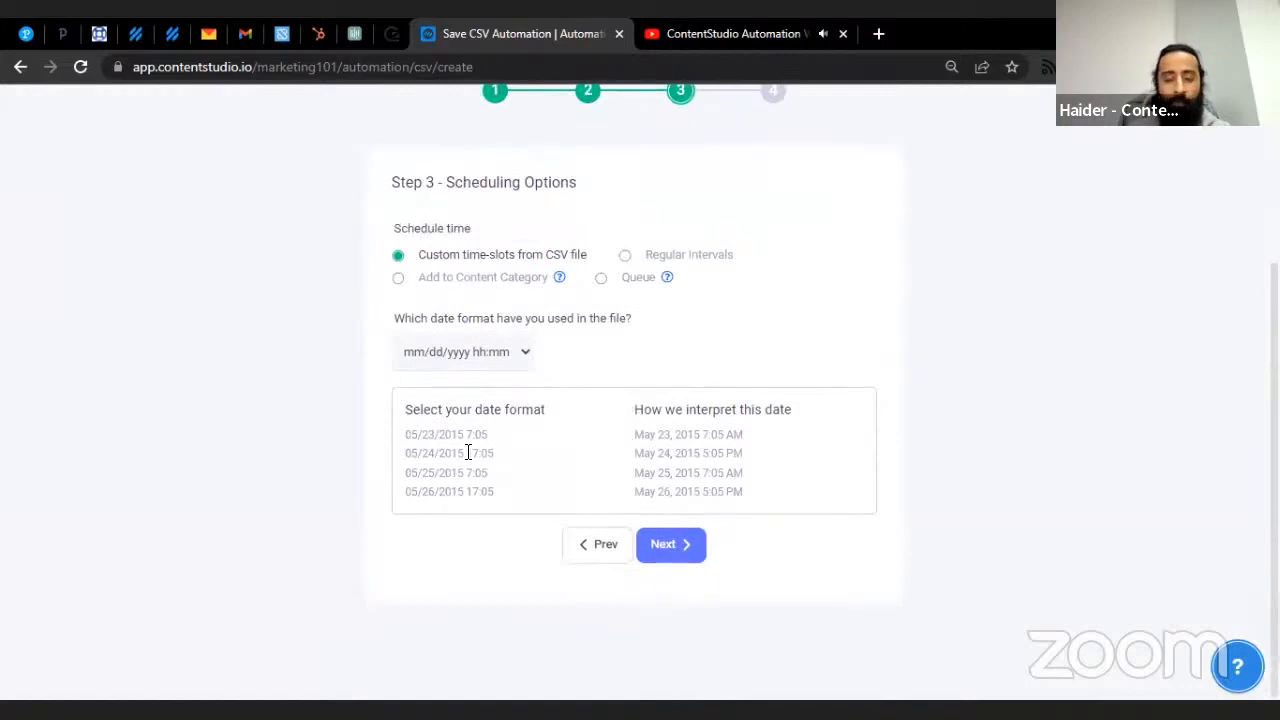
pyautogui.click(688, 263)
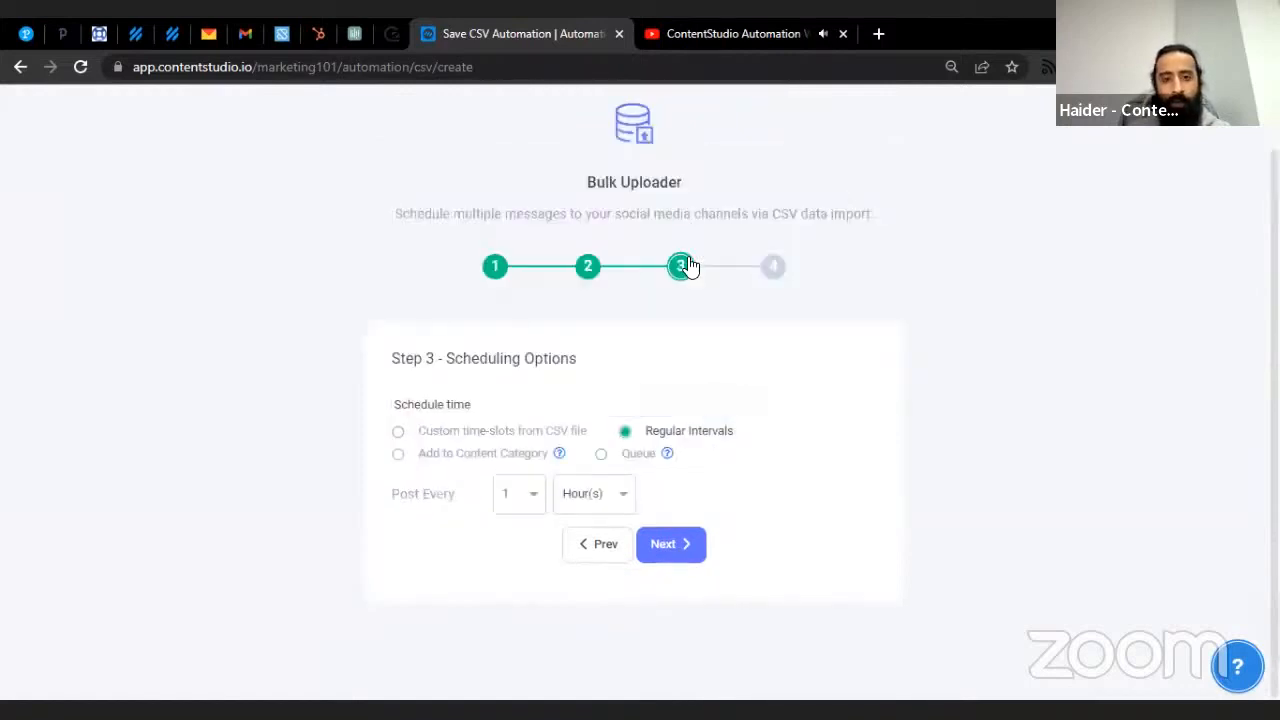
pyautogui.click(600, 496)
pyautogui.click(510, 454)
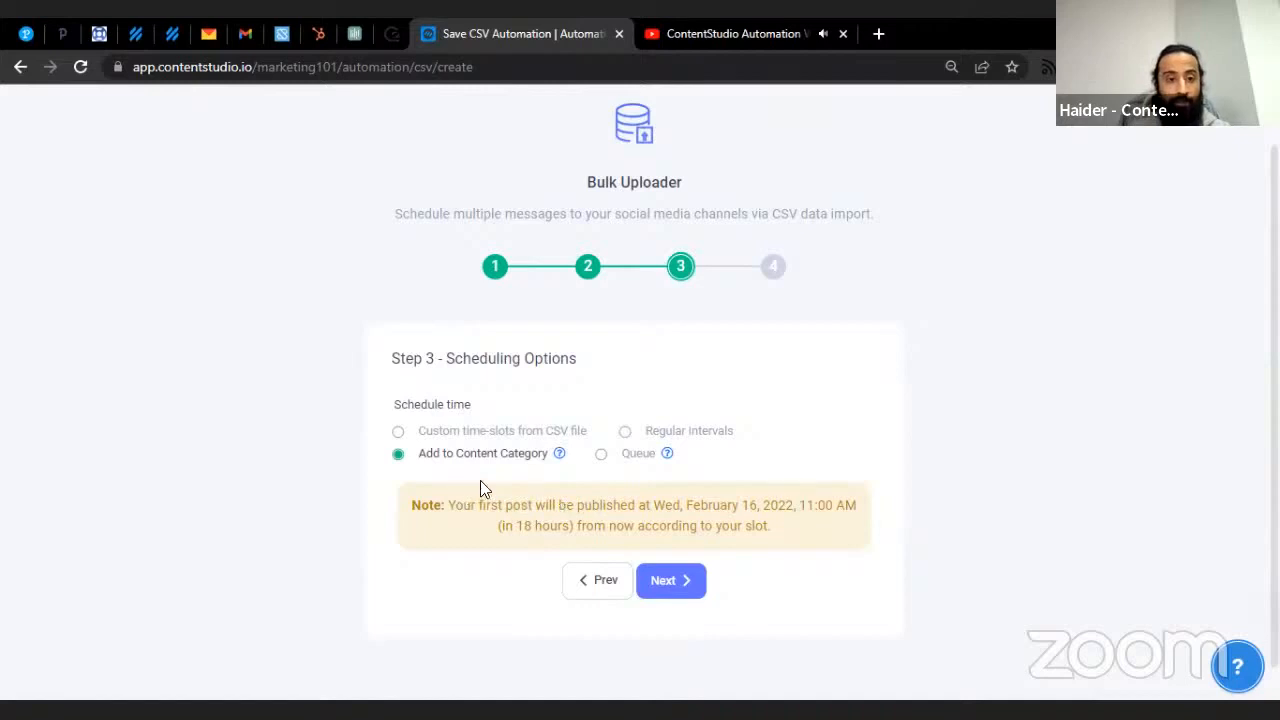
pyautogui.click(602, 455)
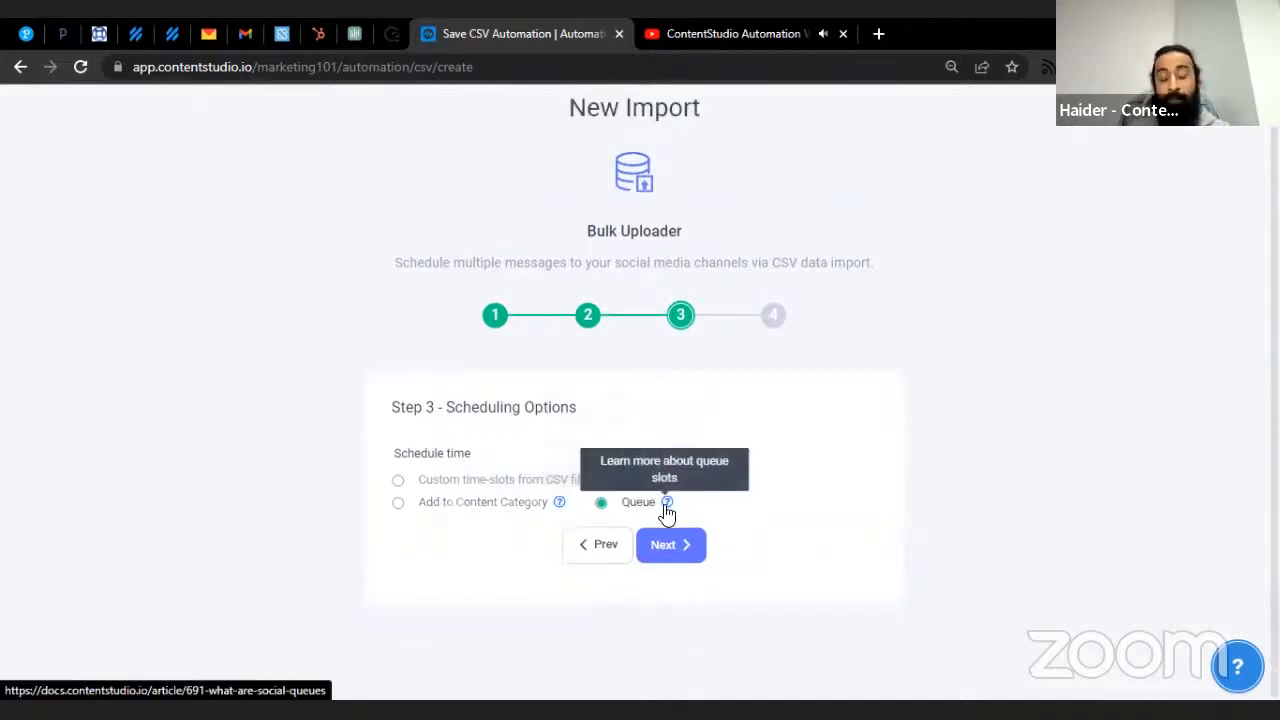
pyautogui.click(503, 484)
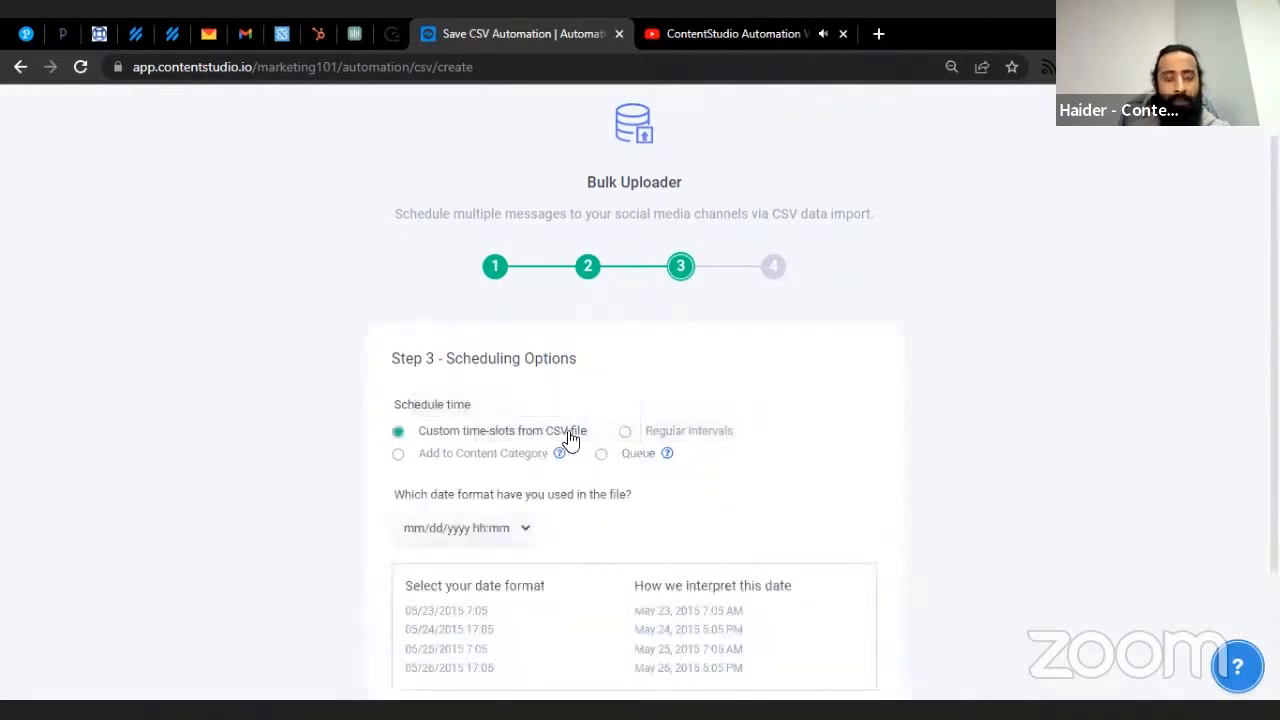
pyautogui.scroll(-2, 600, 435)
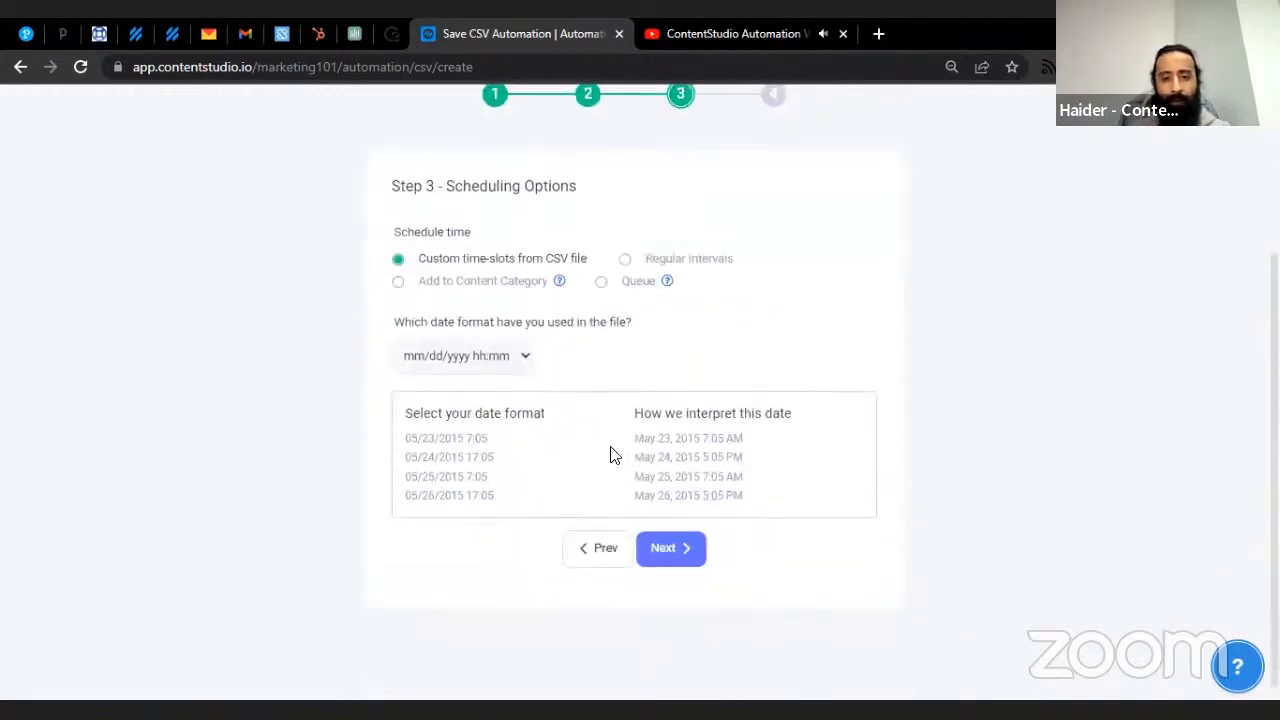
pyautogui.click(686, 550)
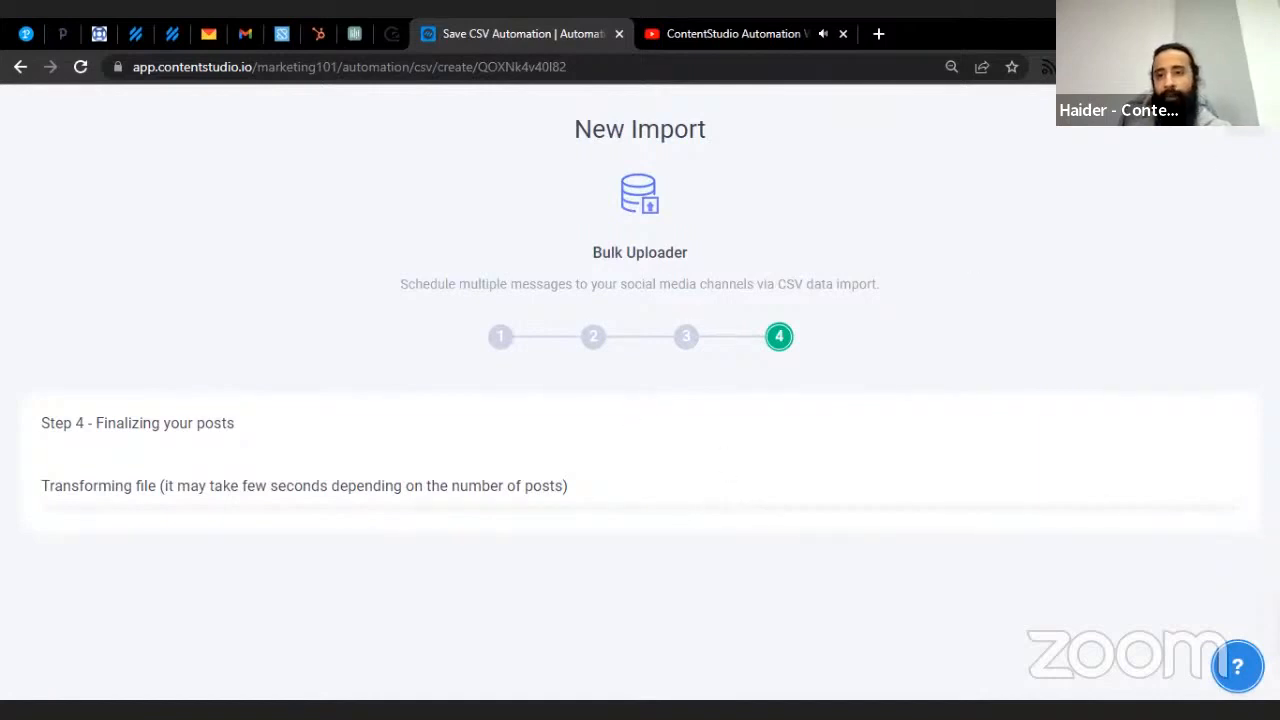
# - Wait for processing to reach 5/5, then review the five Ready posts dated May 1–30, 2025
pyautogui.click(1263, 67)
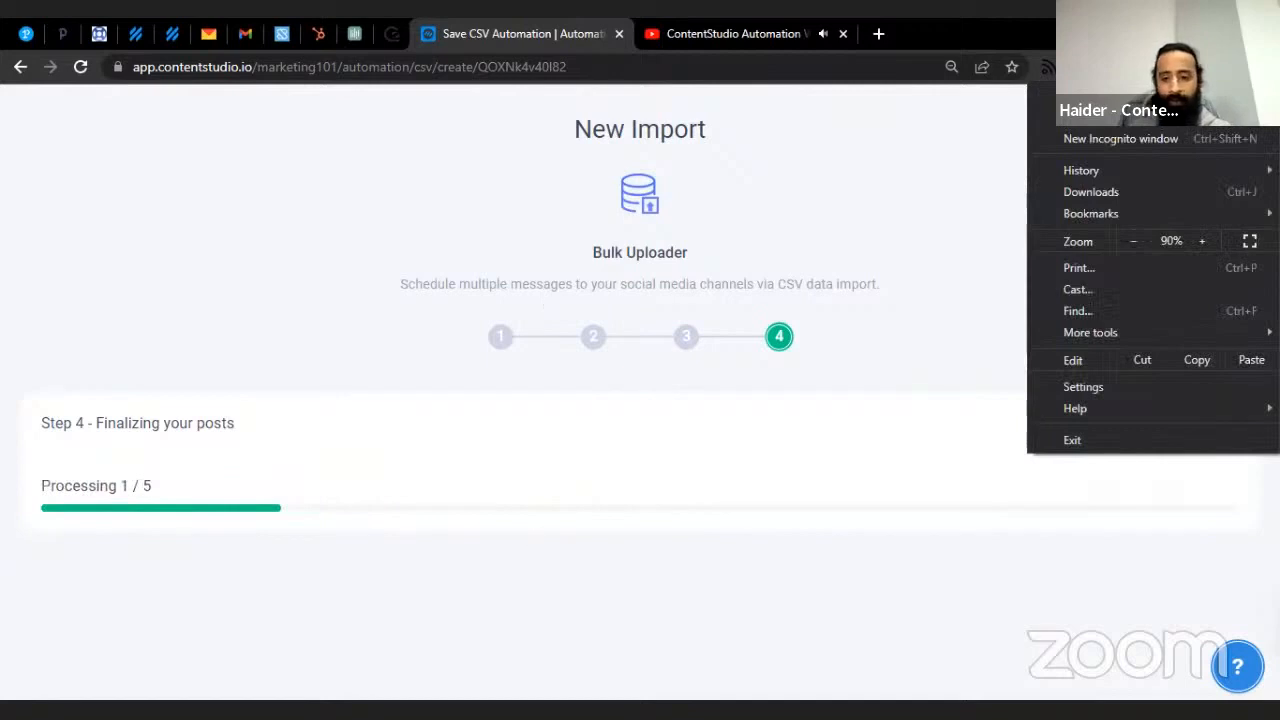
pyautogui.click(507, 478)
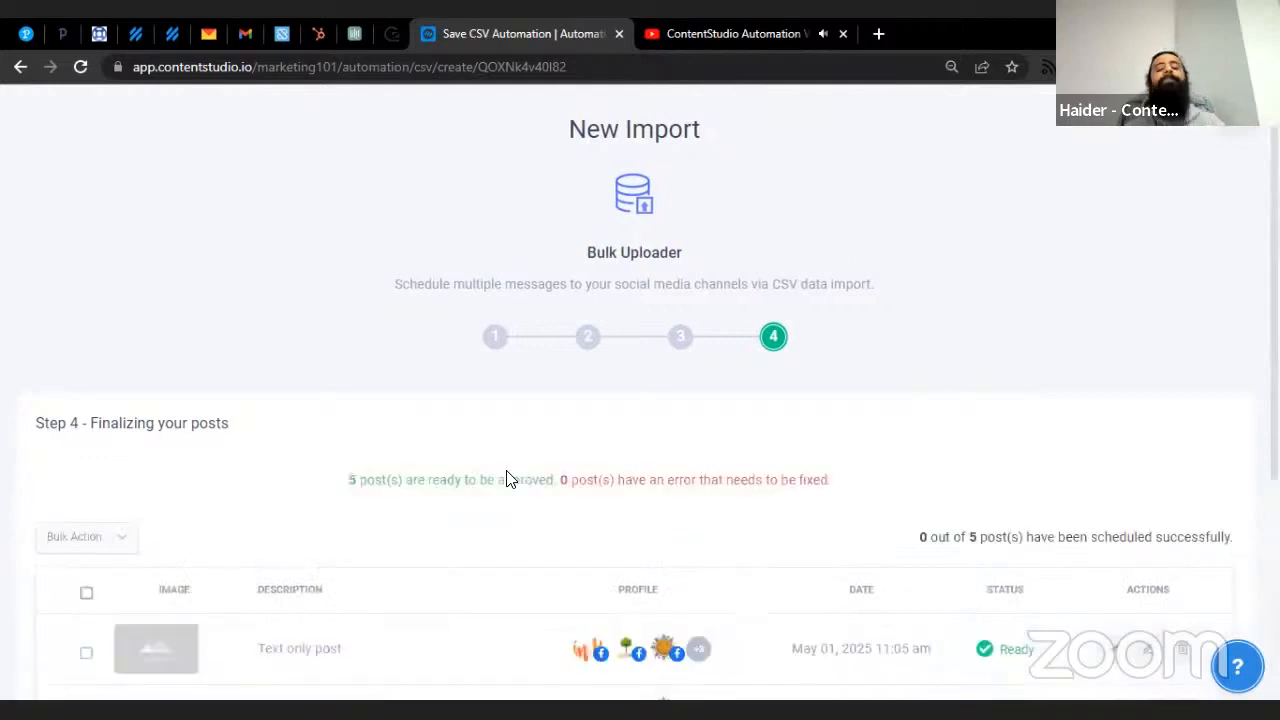
pyautogui.scroll(-1, 575, 408)
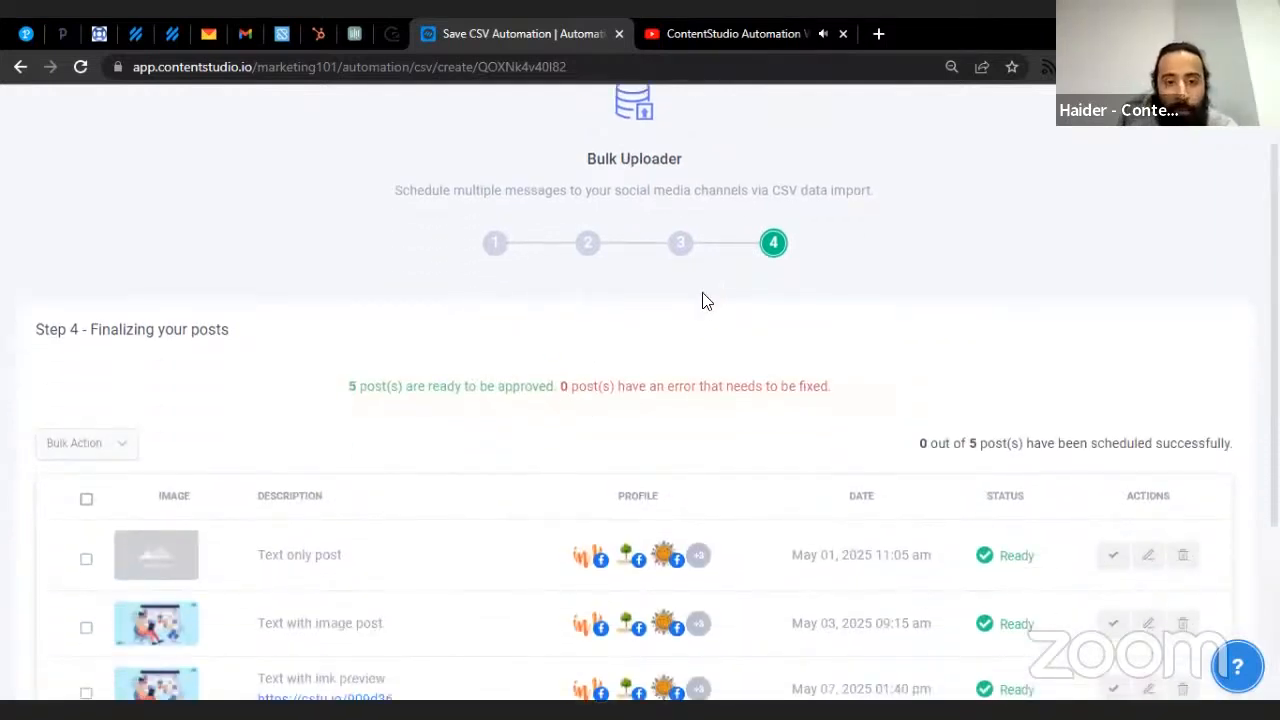
pyautogui.scroll(-3, 634, 380)
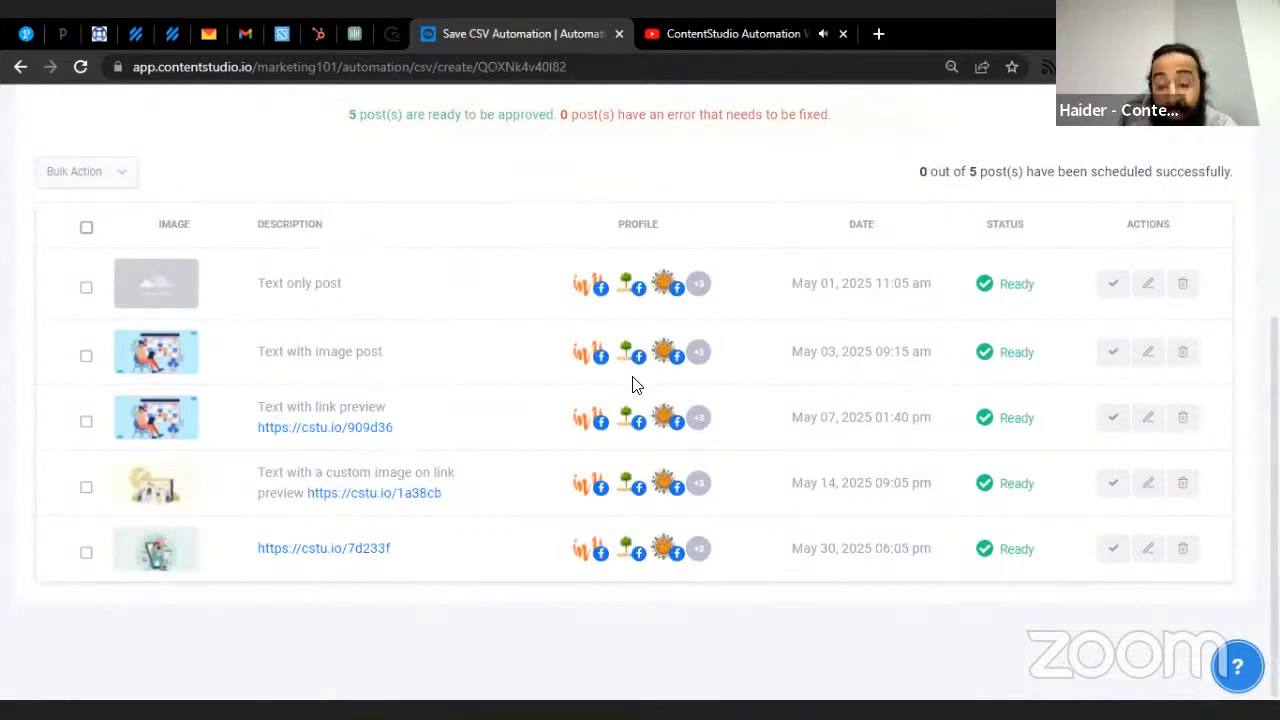
# - Approve and schedule the May 1 'Text only post', leaving the other four posts unselected
pyautogui.click(1110, 290)
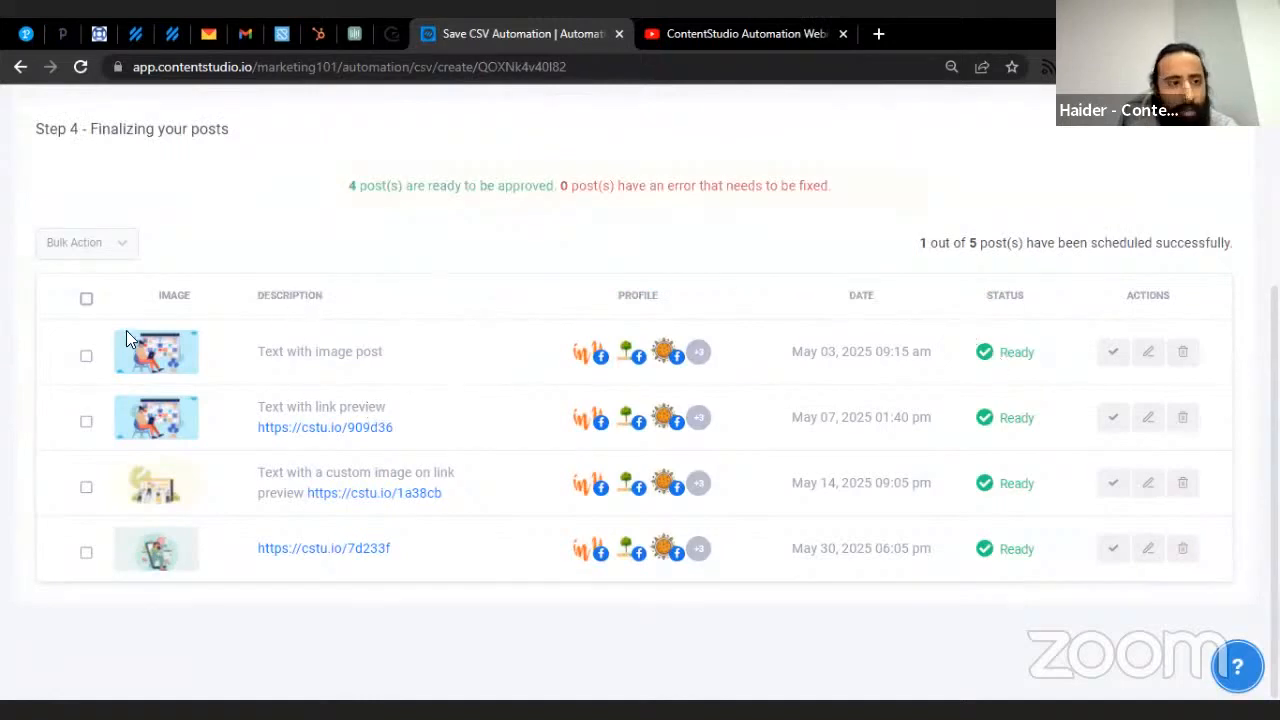
pyautogui.click(88, 297)
pyautogui.click(120, 252)
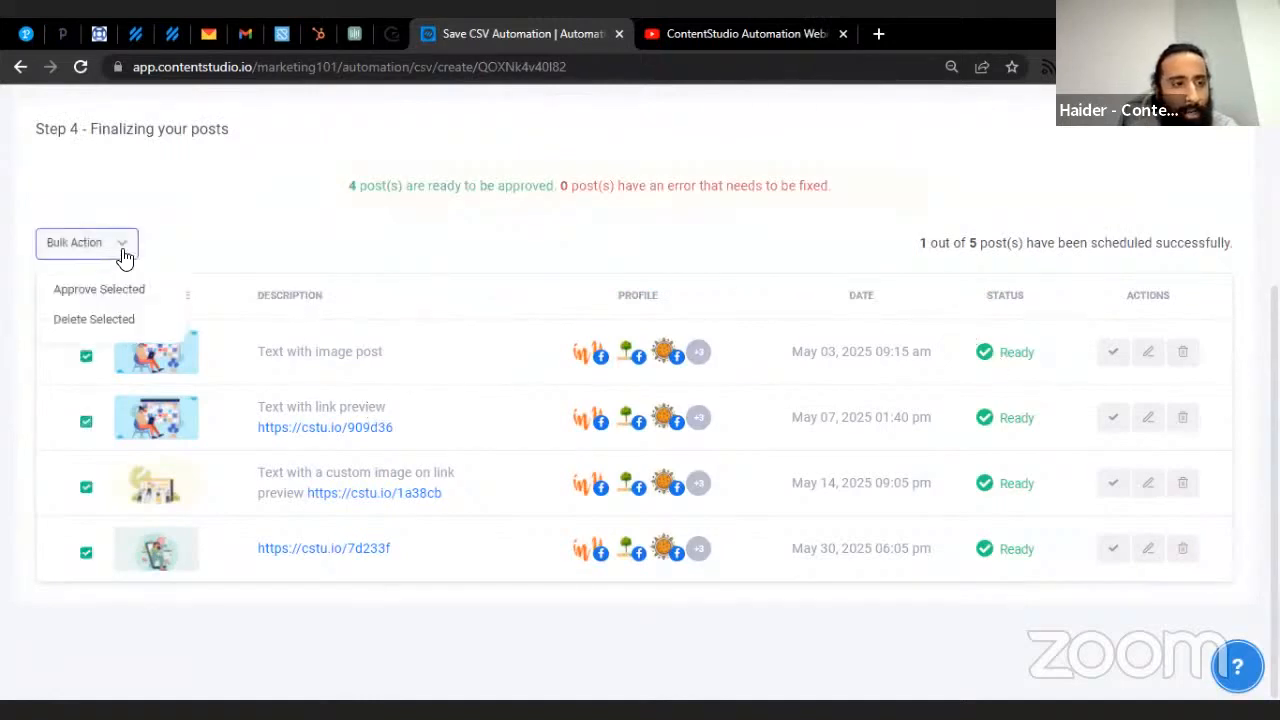
pyautogui.click(205, 231)
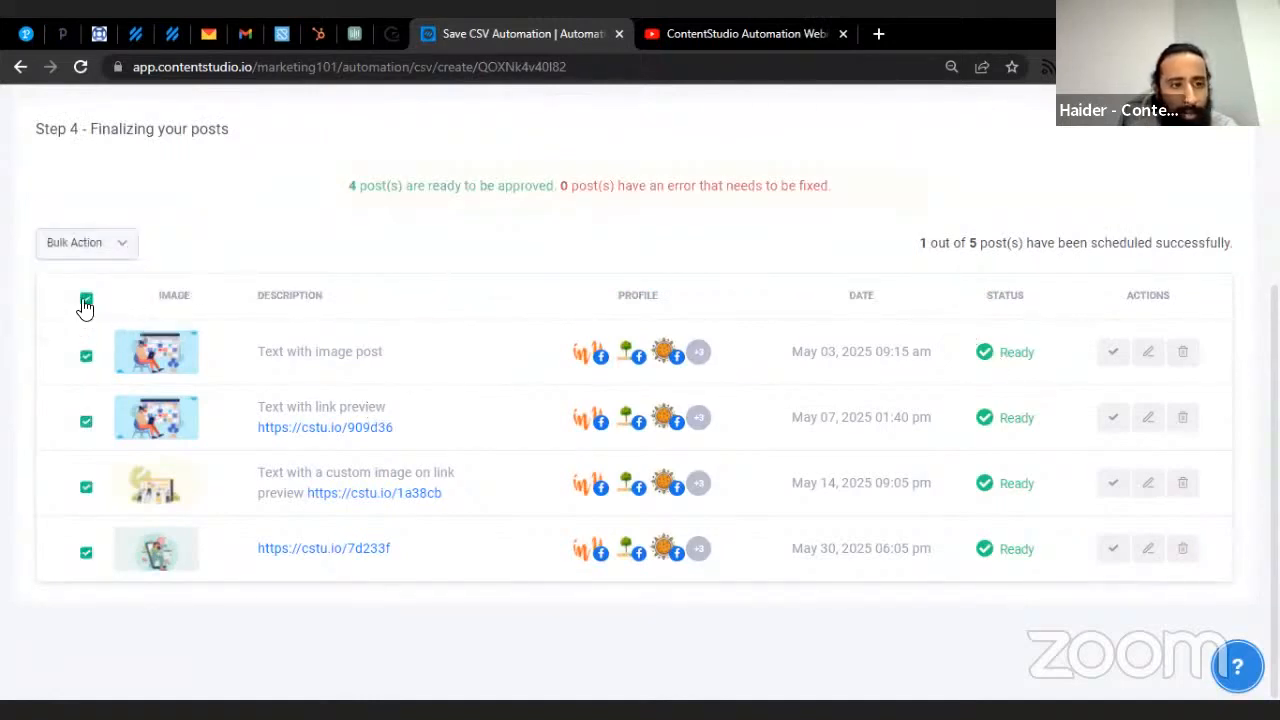
pyautogui.click(86, 298)
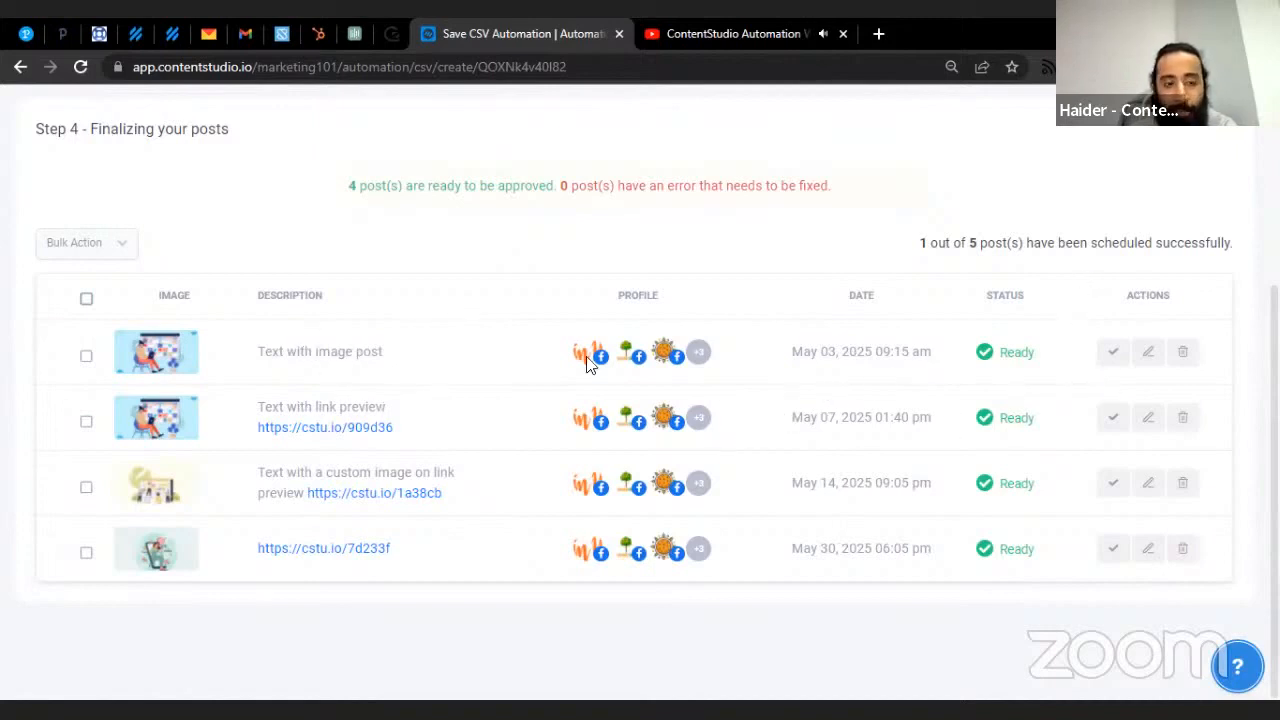
pyautogui.click(1147, 352)
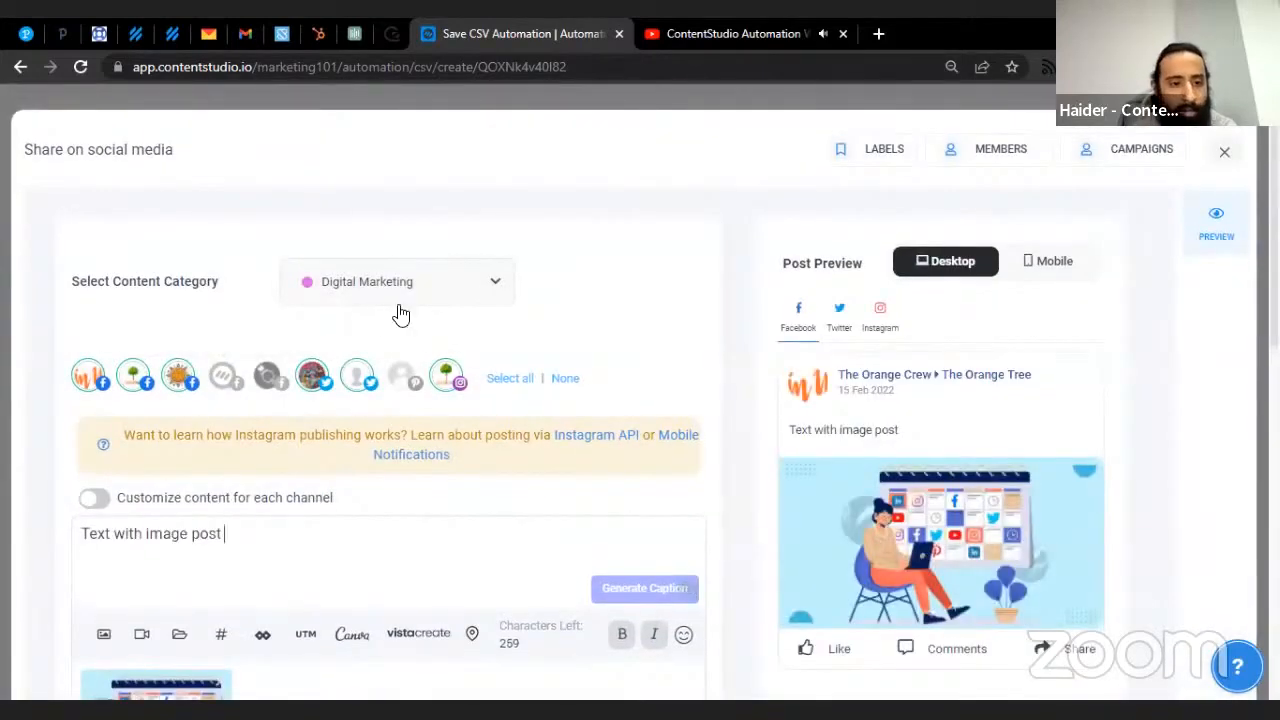
pyautogui.scroll(-4, 420, 291)
pyautogui.scroll(2, 450, 294)
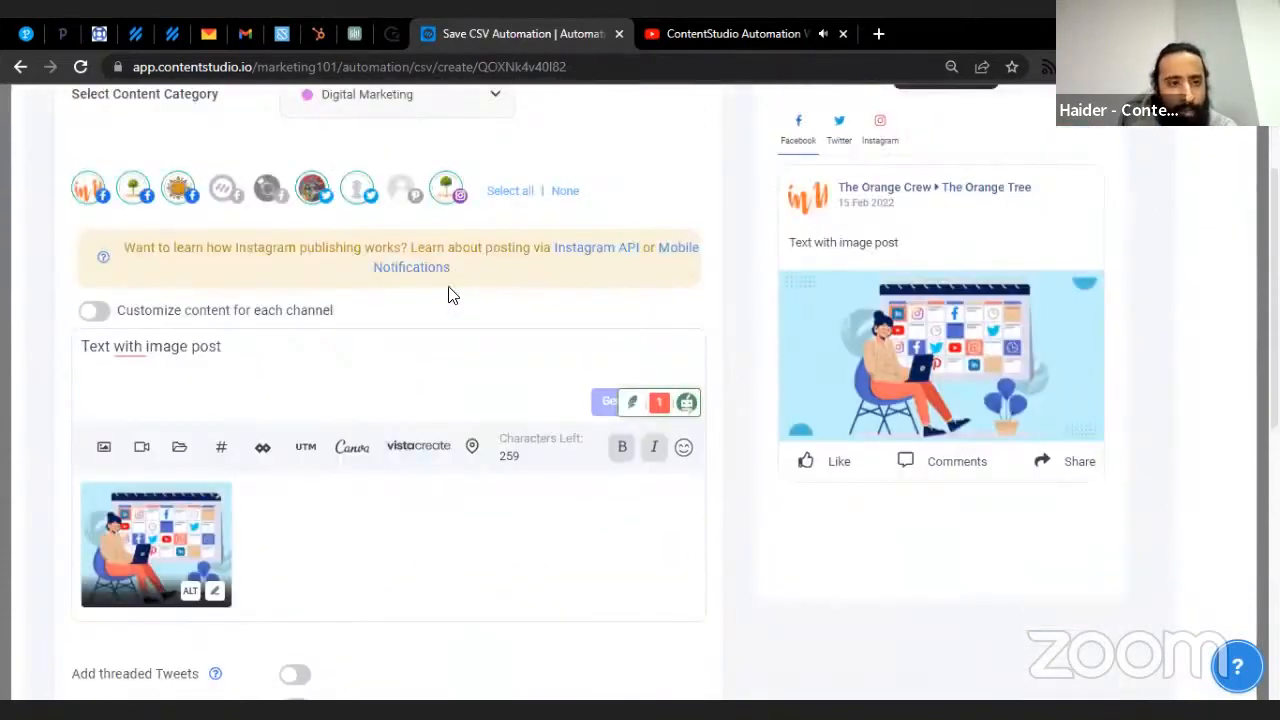
pyautogui.scroll(-6, 355, 290)
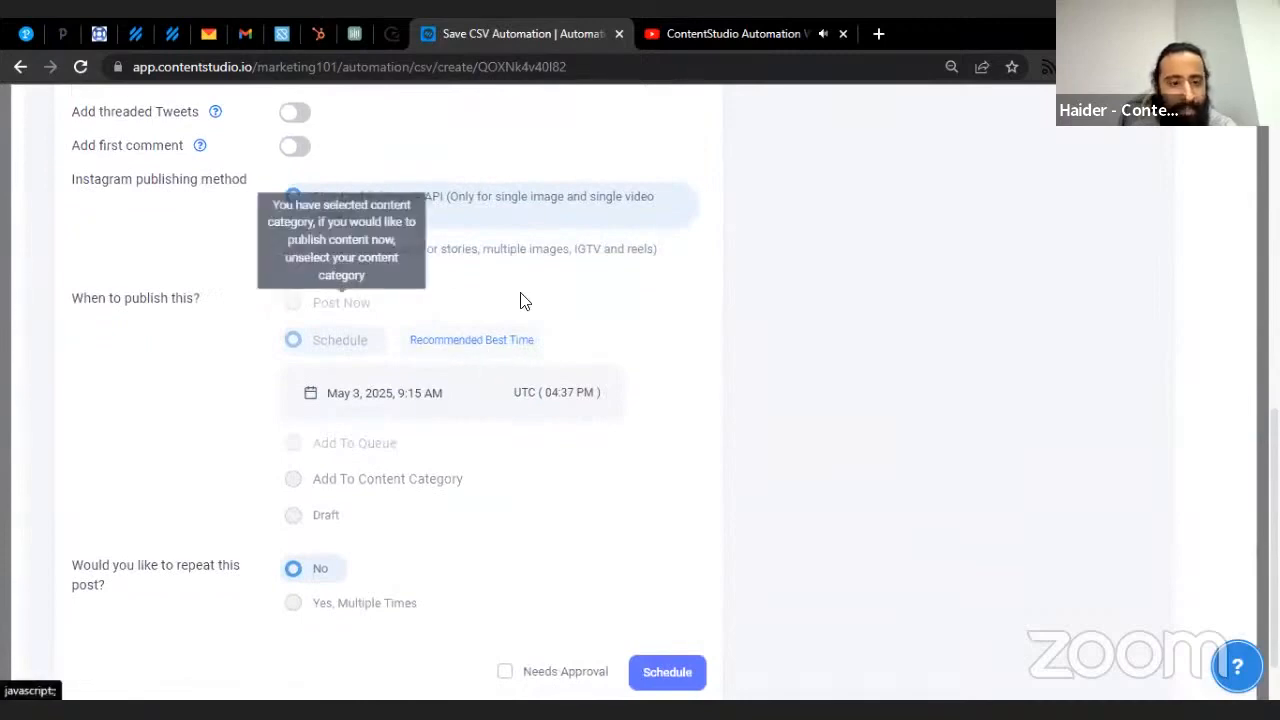
pyautogui.scroll(3, 366, 357)
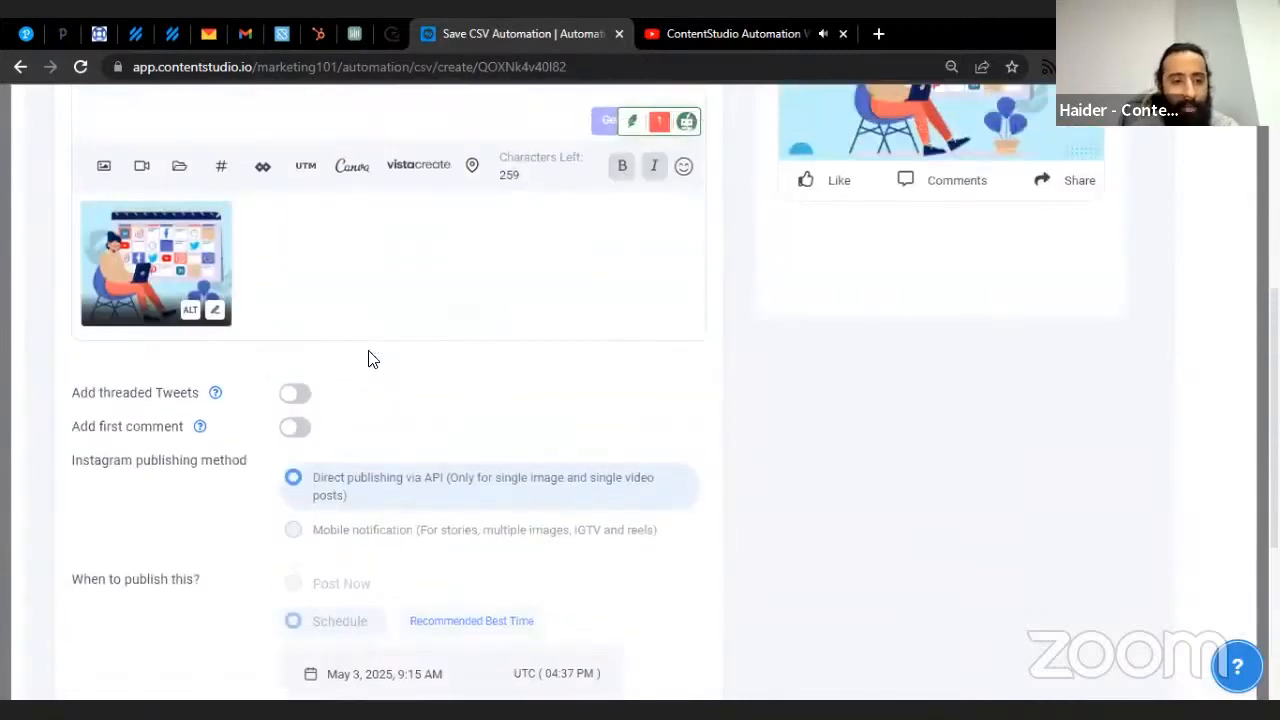
pyautogui.scroll(5, 368, 358)
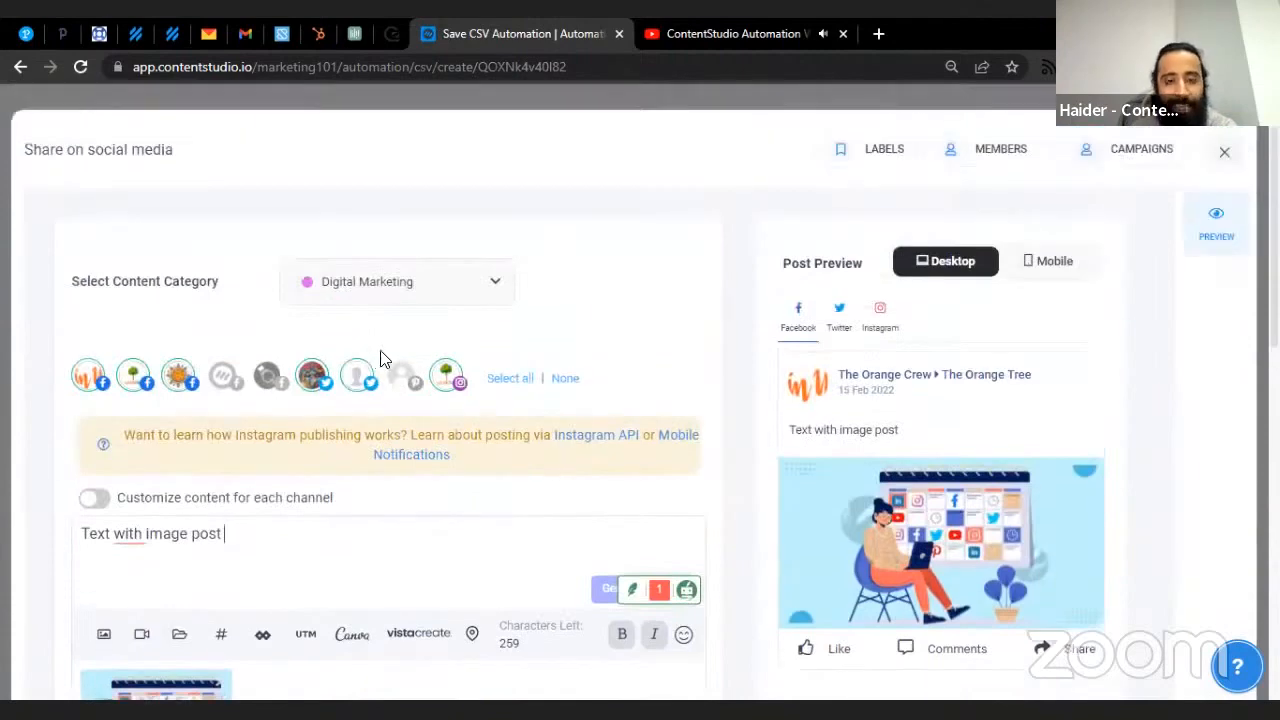
pyautogui.click(1223, 157)
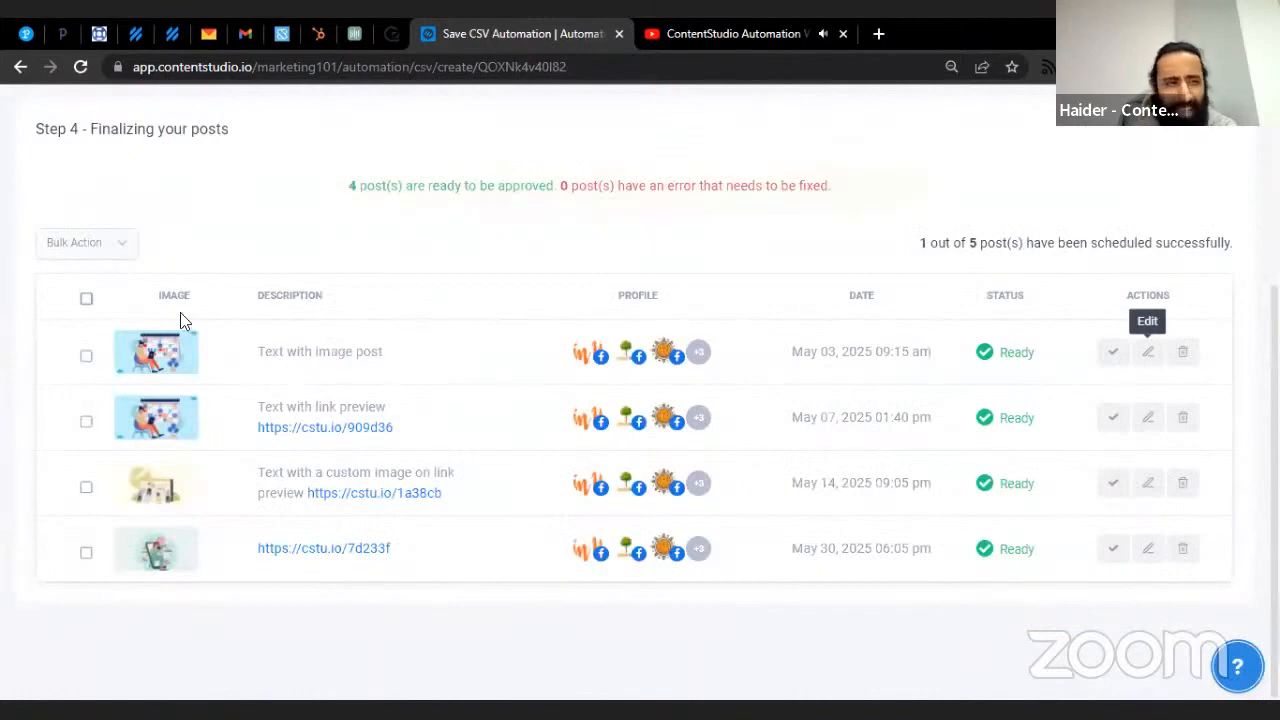
# - Approve the four remaining posts at once with the Approve Selected bulk action
pyautogui.click(86, 300)
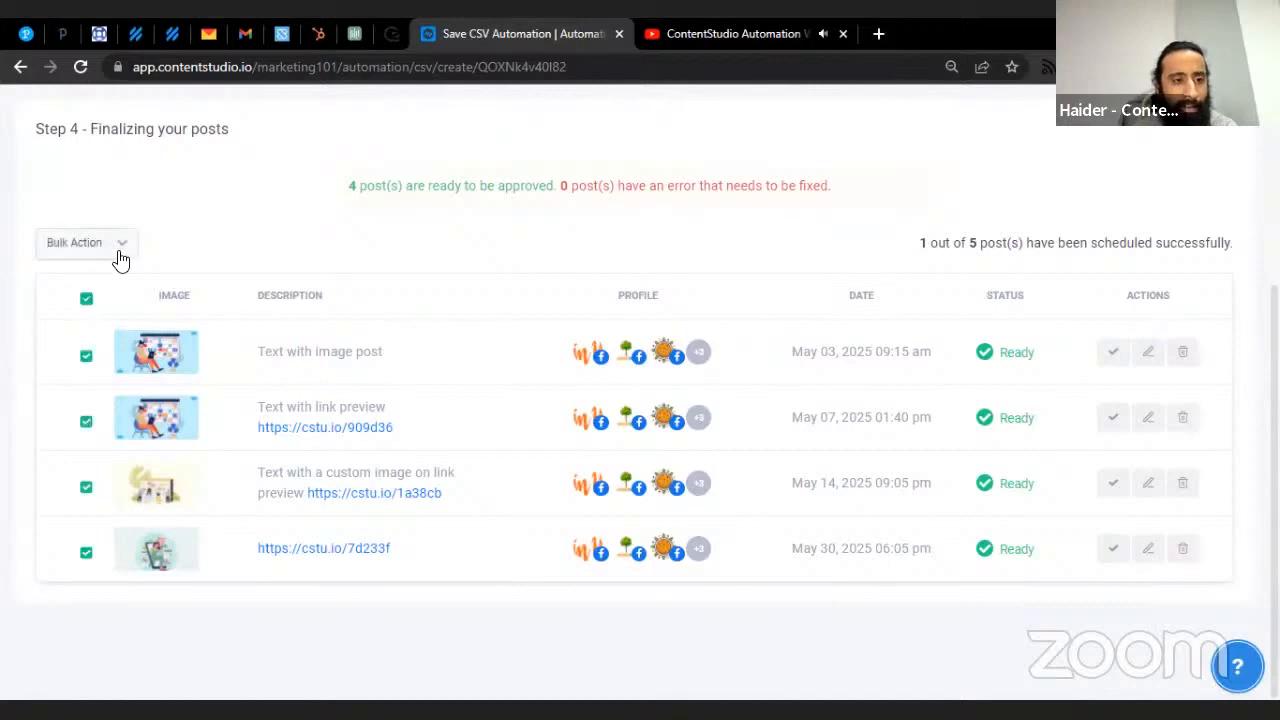
pyautogui.click(114, 252)
pyautogui.click(110, 288)
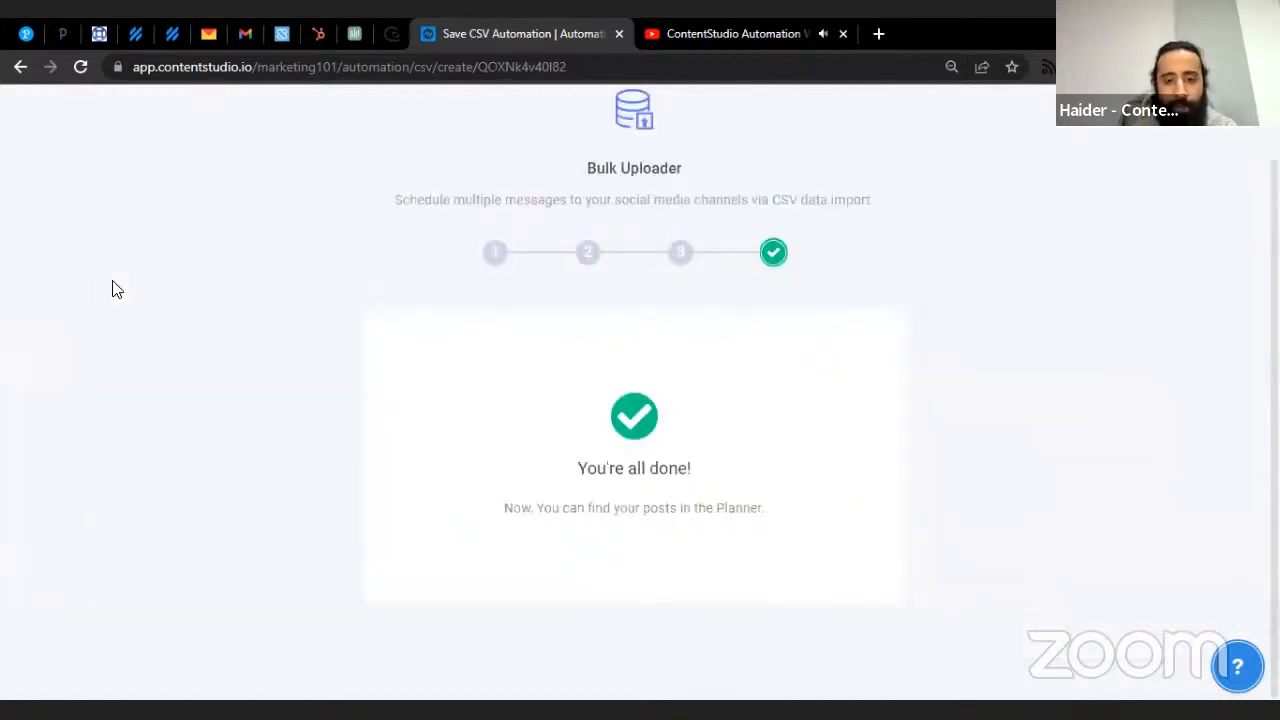
# - Close the finished import and confirm the exit to return to Automation Recipes
pyautogui.scroll(1, 731, 511)
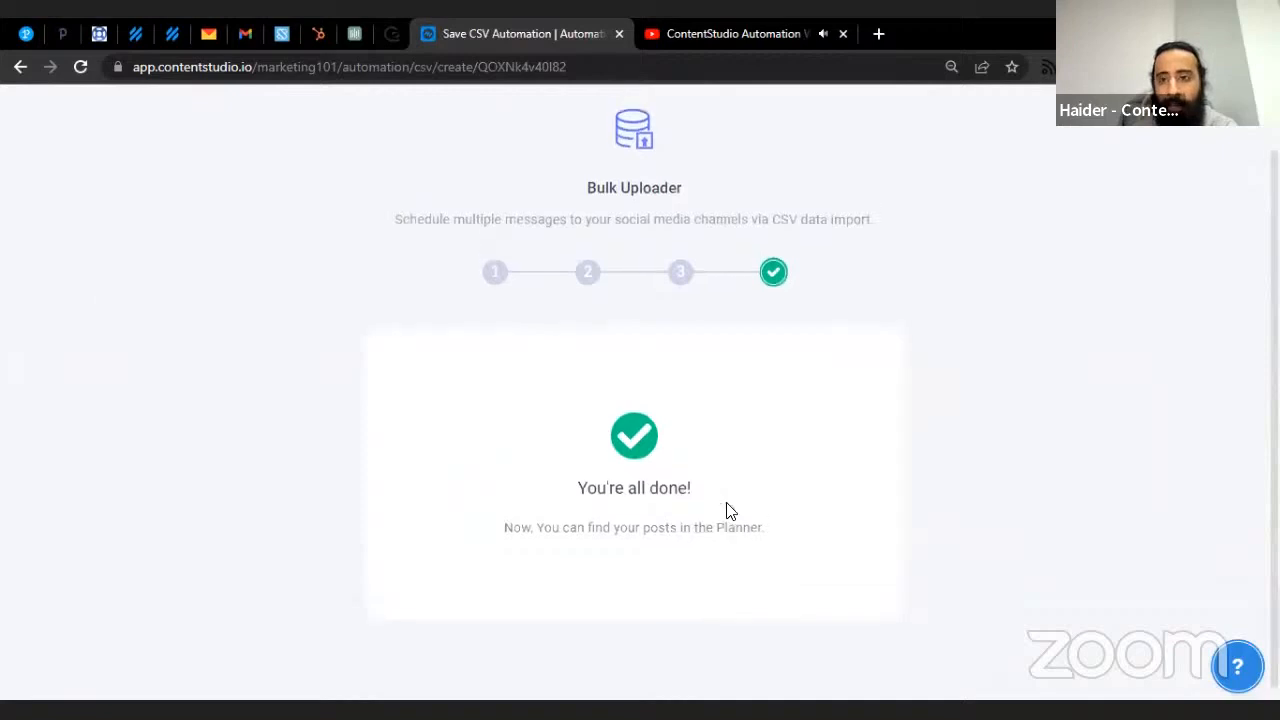
pyautogui.click(1227, 131)
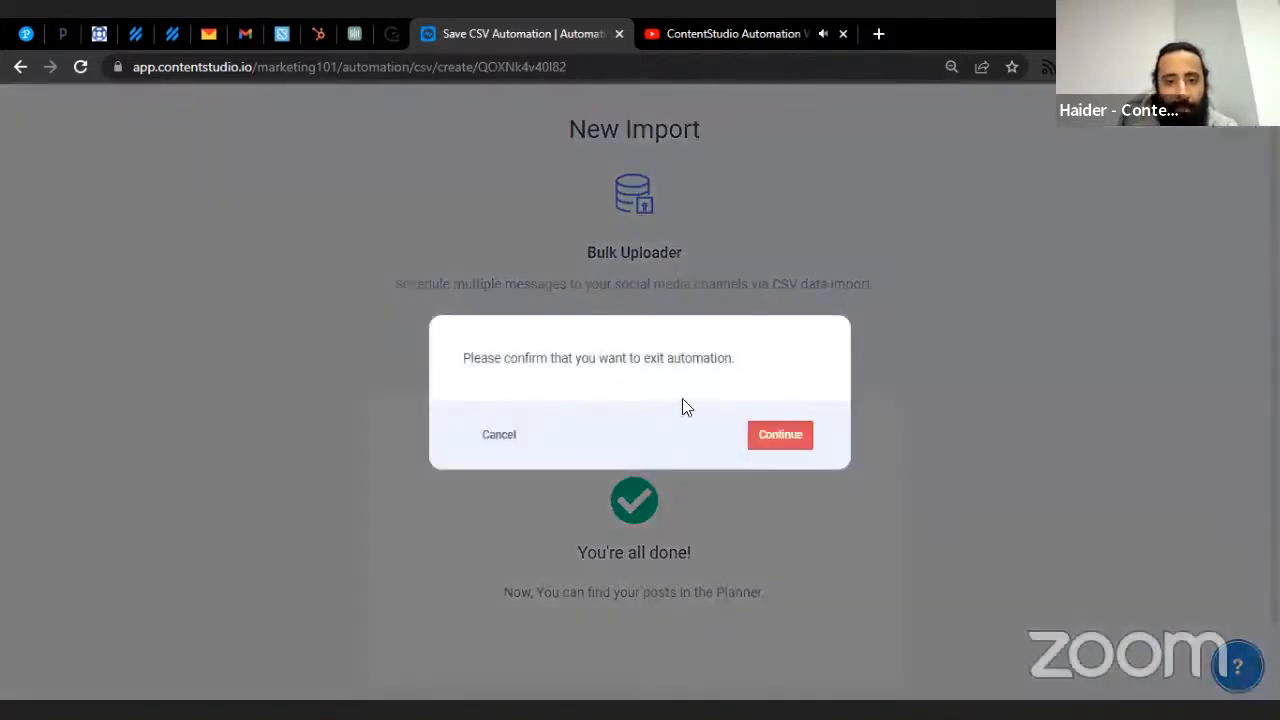
pyautogui.click(503, 436)
pyautogui.scroll(-1, 735, 313)
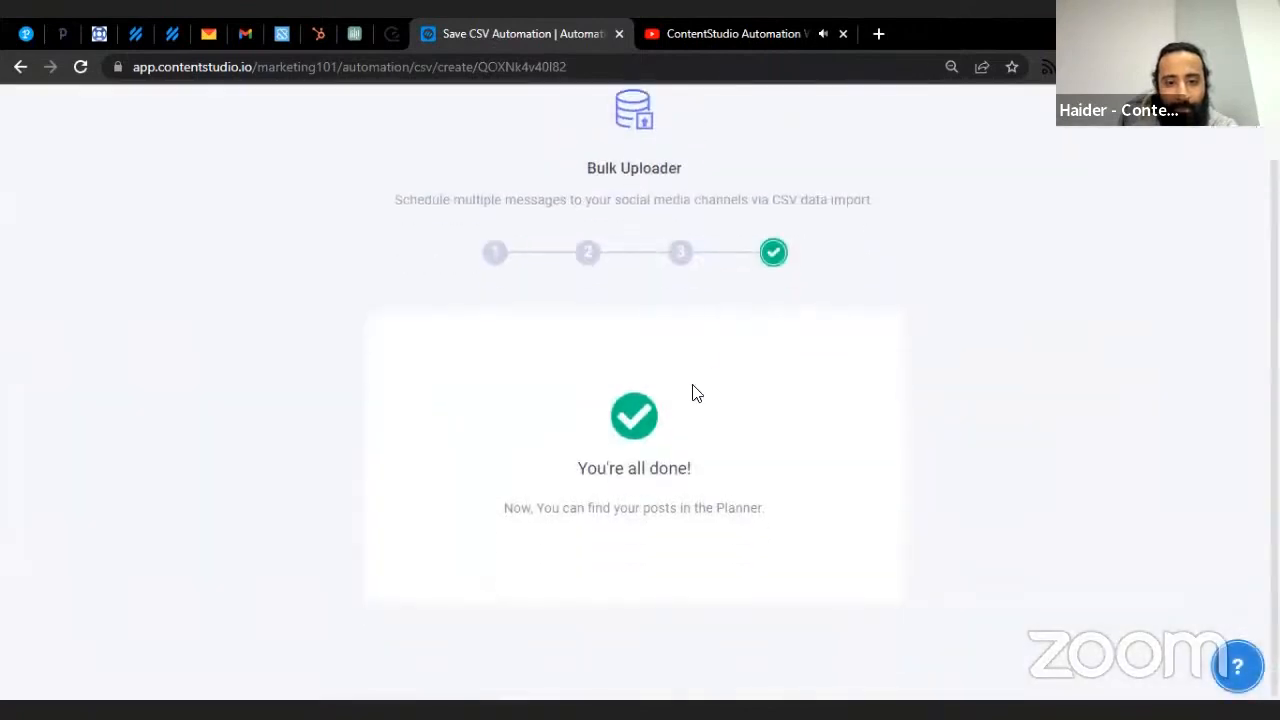
pyautogui.scroll(1, 930, 268)
pyautogui.click(1232, 132)
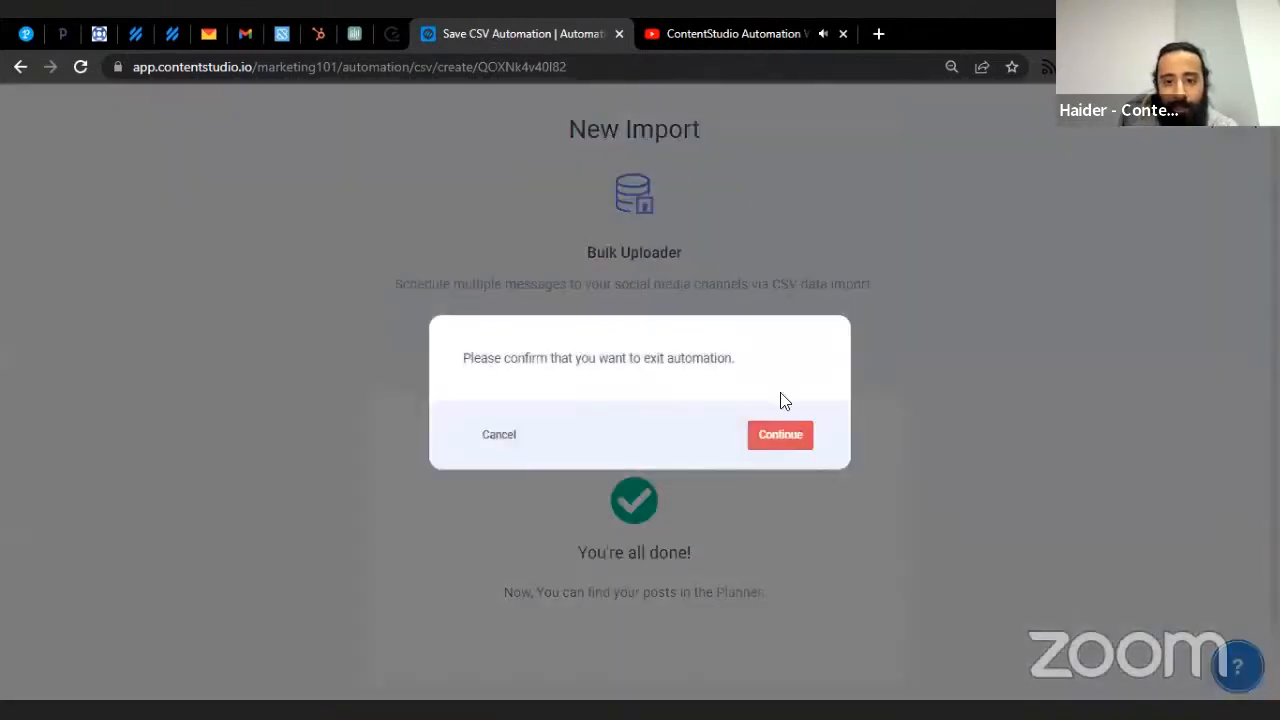
pyautogui.click(783, 425)
# - Open the Planner and filter its list to CSV Automations Posts
pyautogui.moveTo(722, 110)
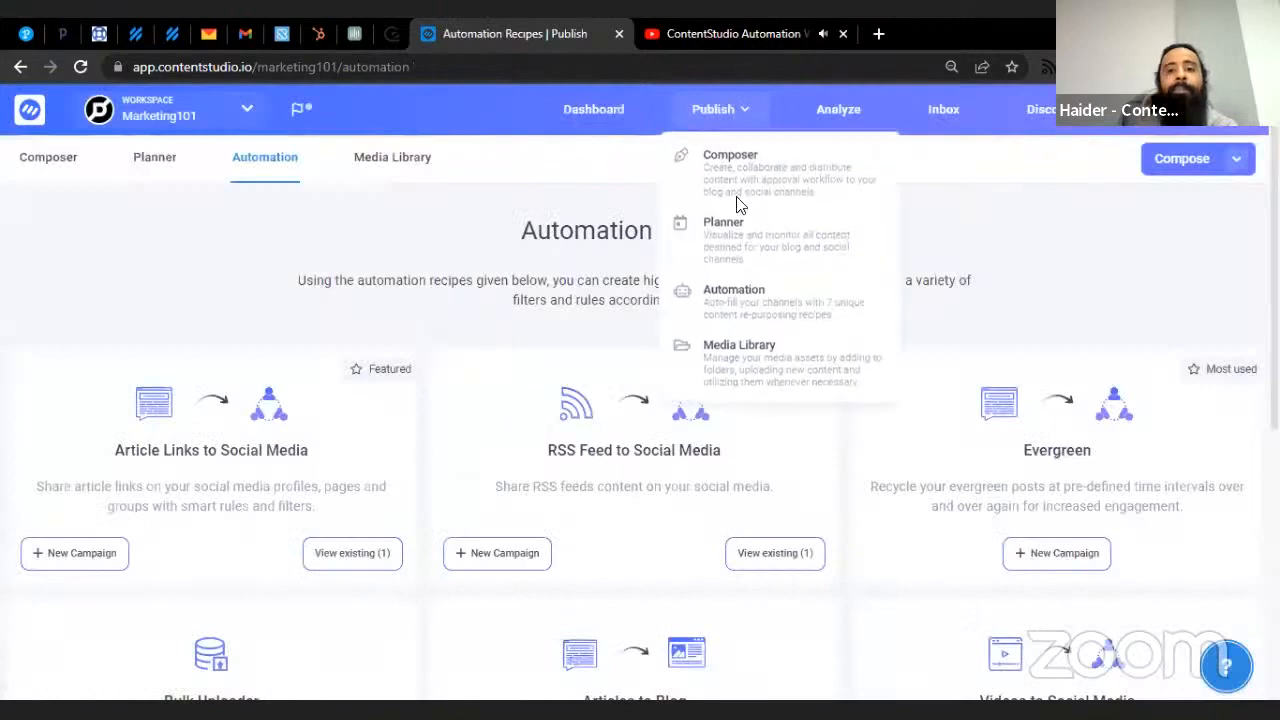
pyautogui.click(733, 258)
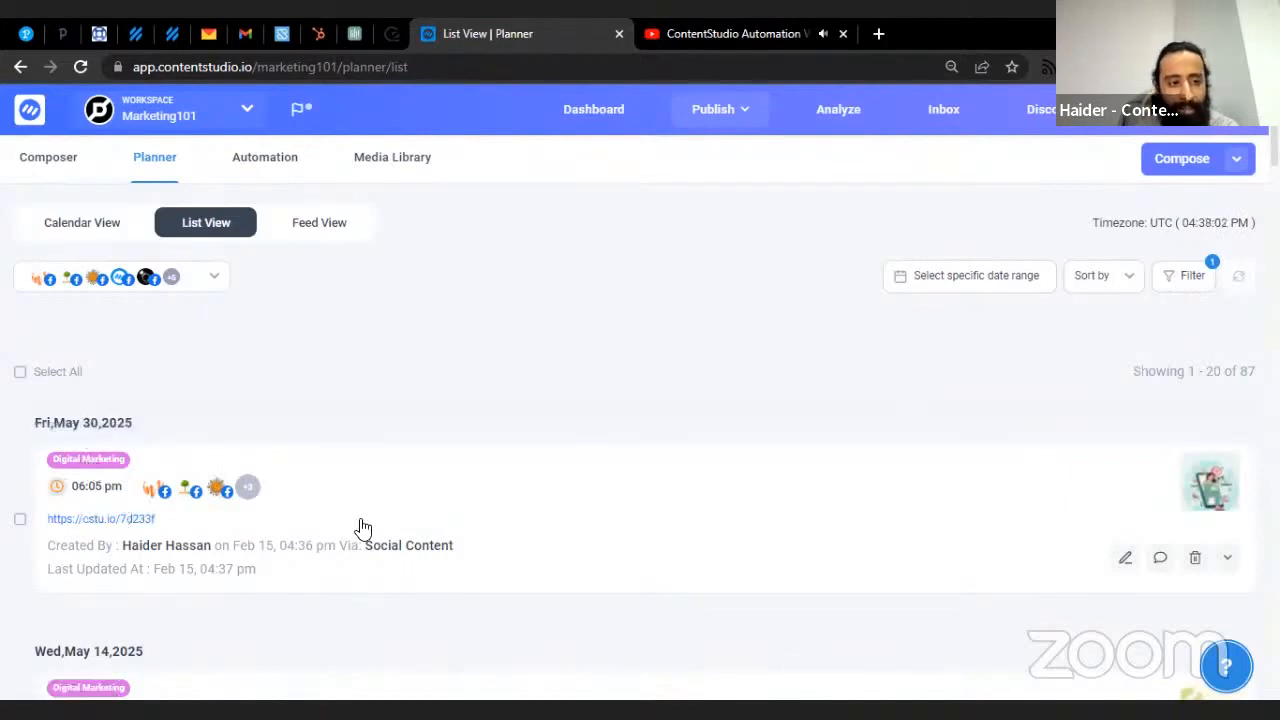
pyautogui.click(1190, 278)
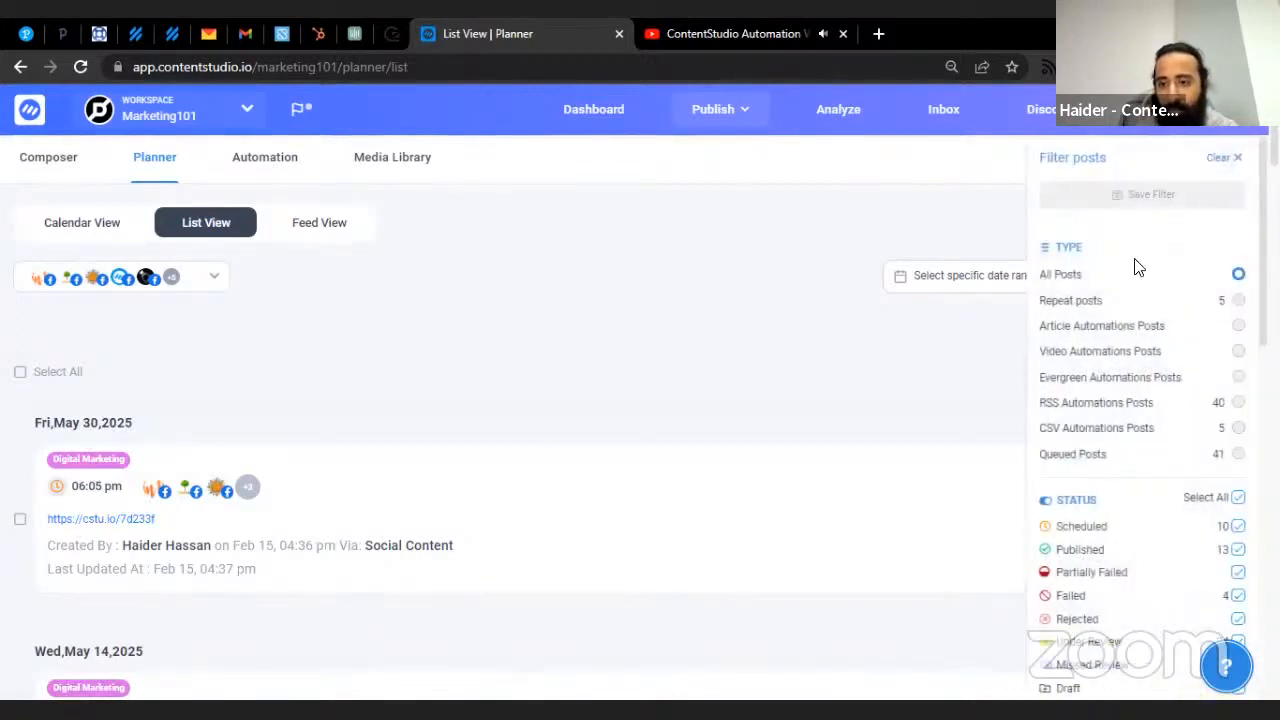
pyautogui.click(1148, 441)
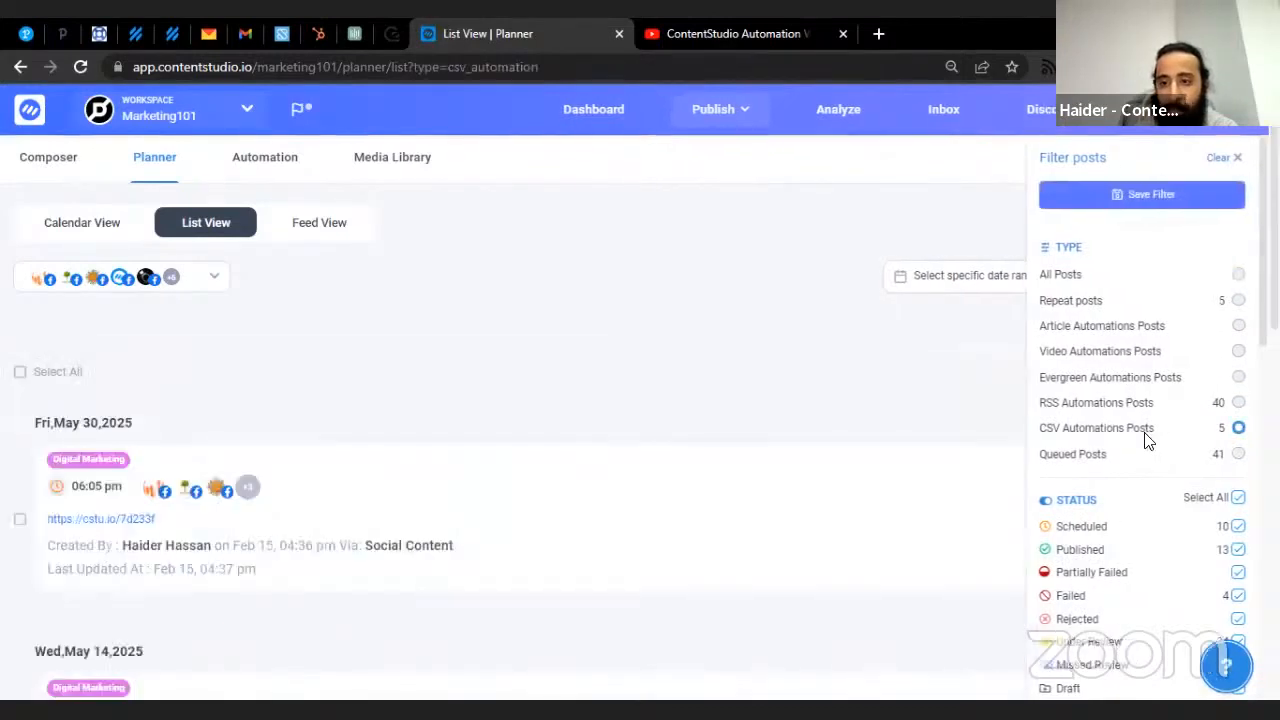
pyautogui.click(489, 391)
# - Scroll through the five imported posts dated May 3 to May 30, 2025
pyautogui.scroll(-5, 489, 393)
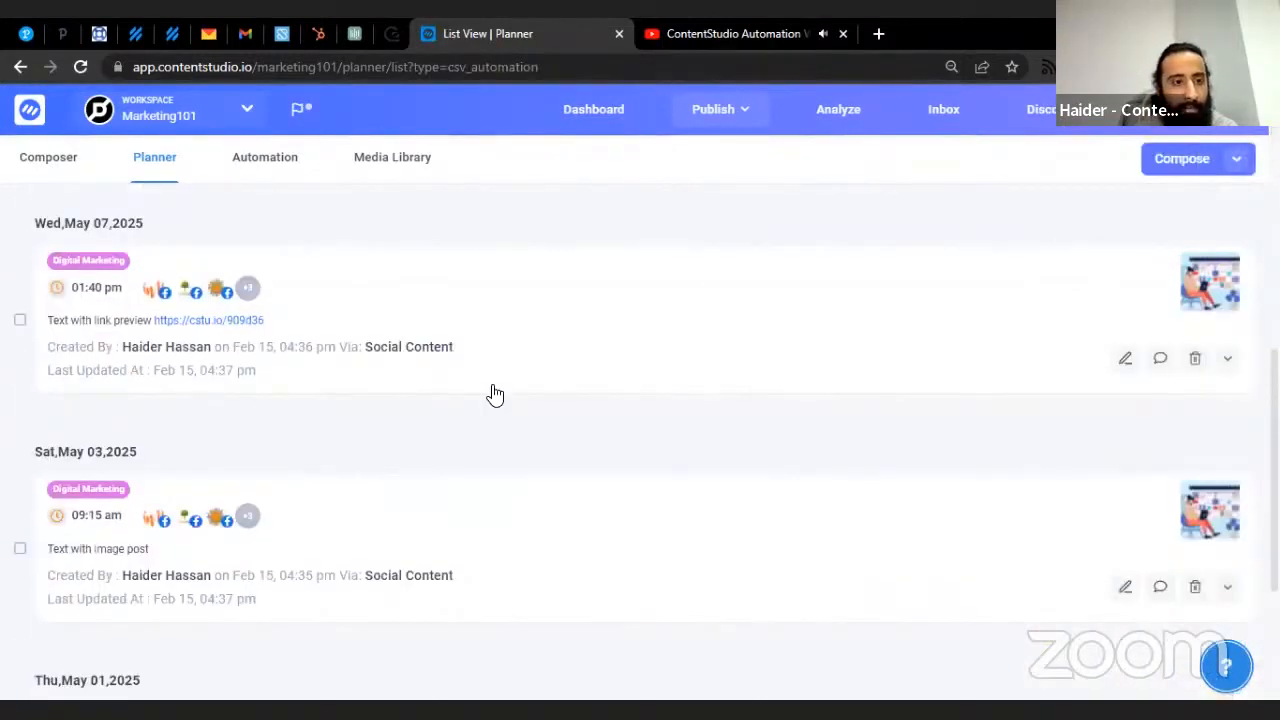
pyautogui.scroll(-2, 493, 393)
pyautogui.scroll(7, 490, 393)
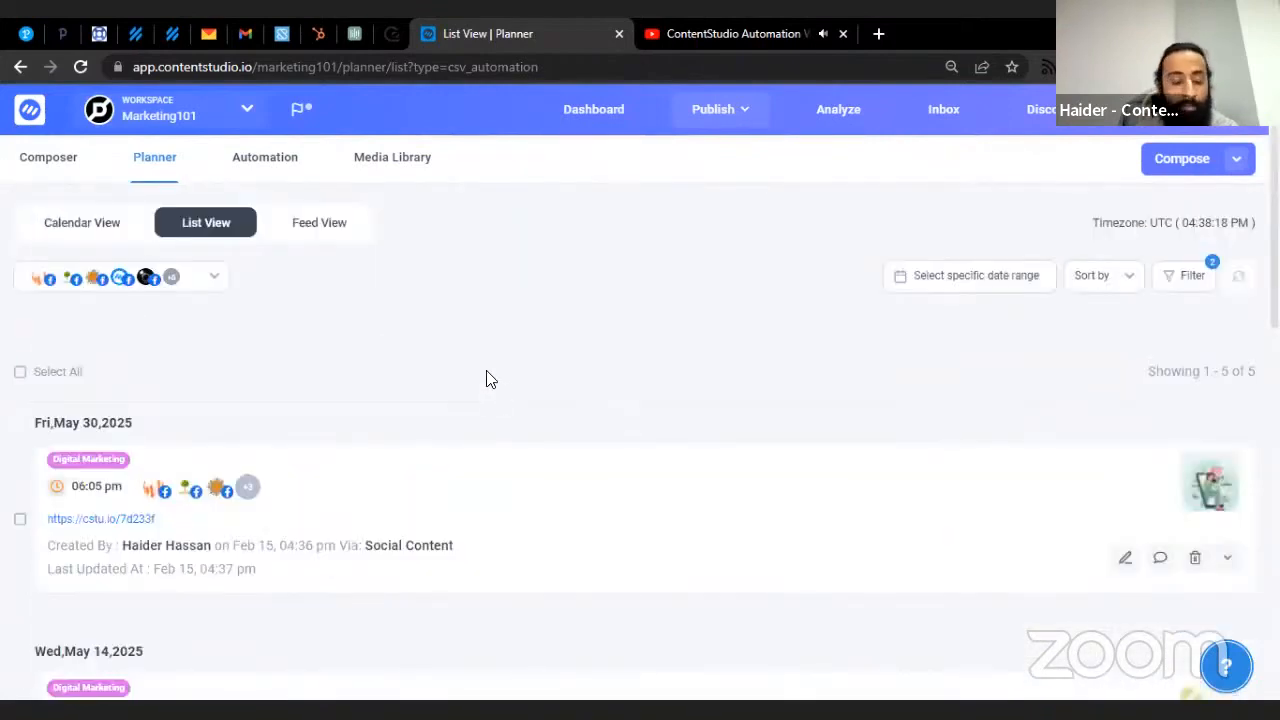
pyautogui.scroll(-3, 574, 325)
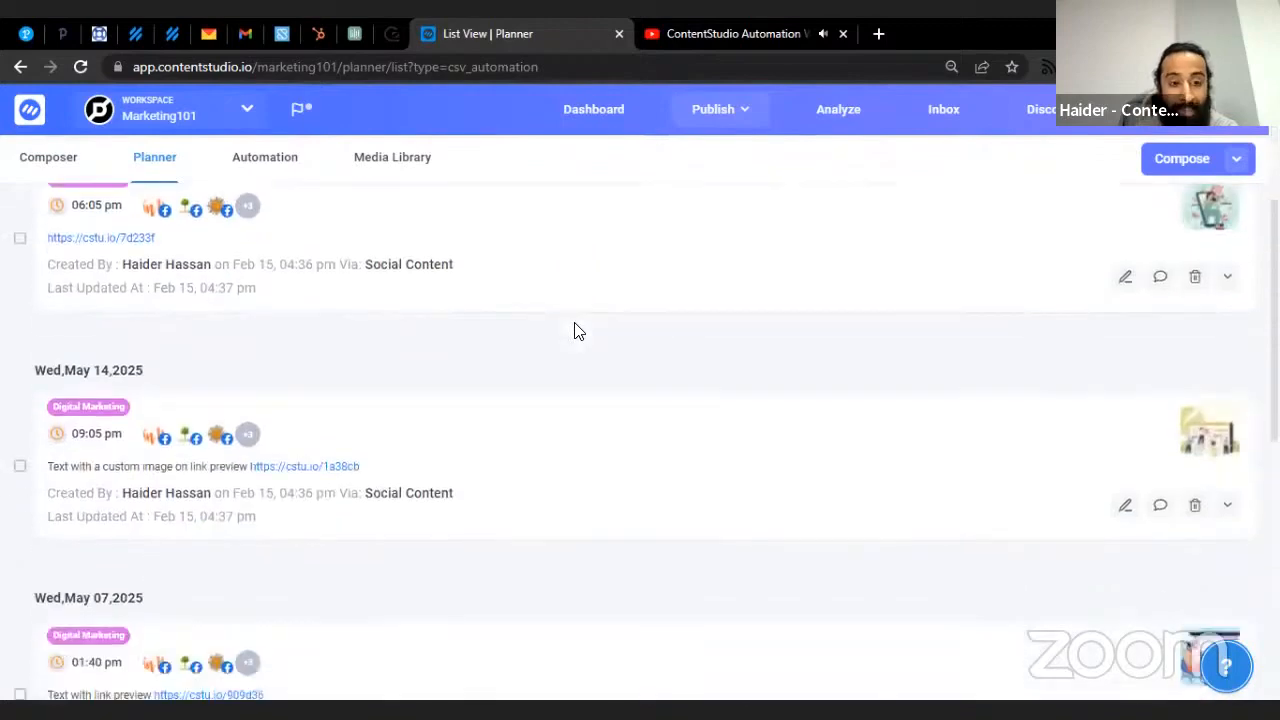
pyautogui.scroll(3, 608, 320)
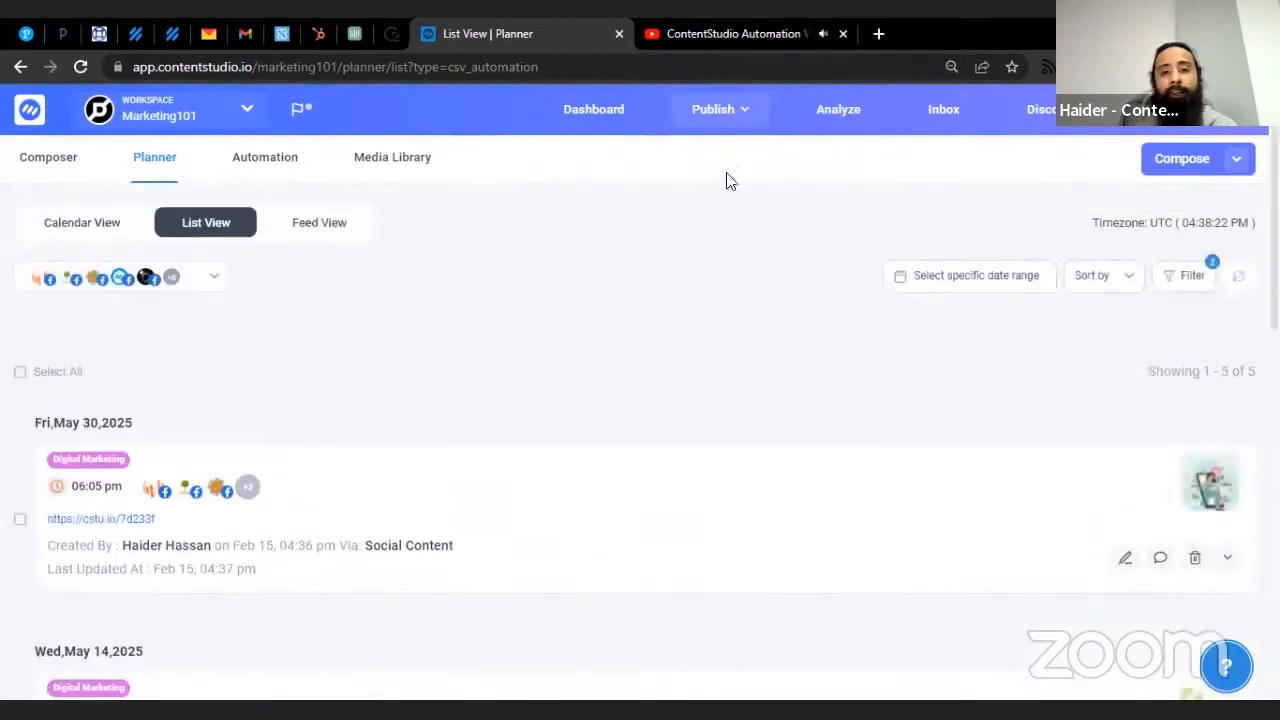
pyautogui.moveTo(732, 118)
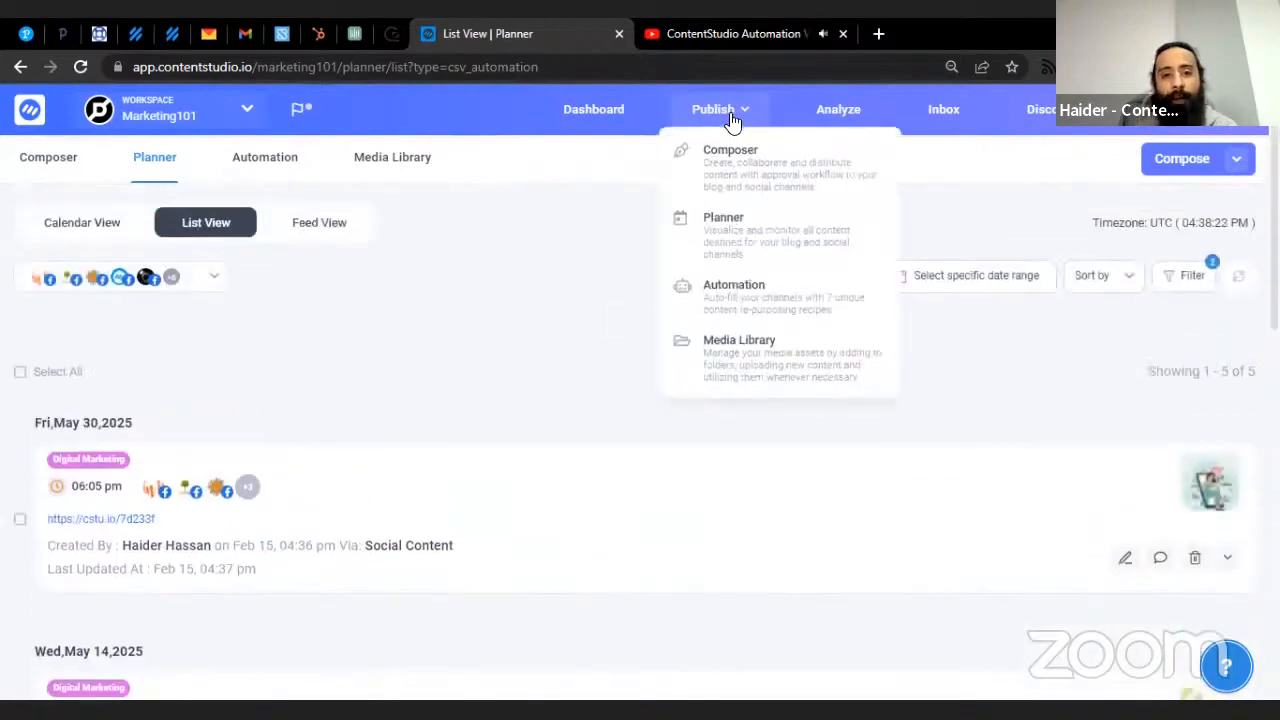
# - Go to the Media Library and open Add Media on its Direct Link source
pyautogui.click(750, 381)
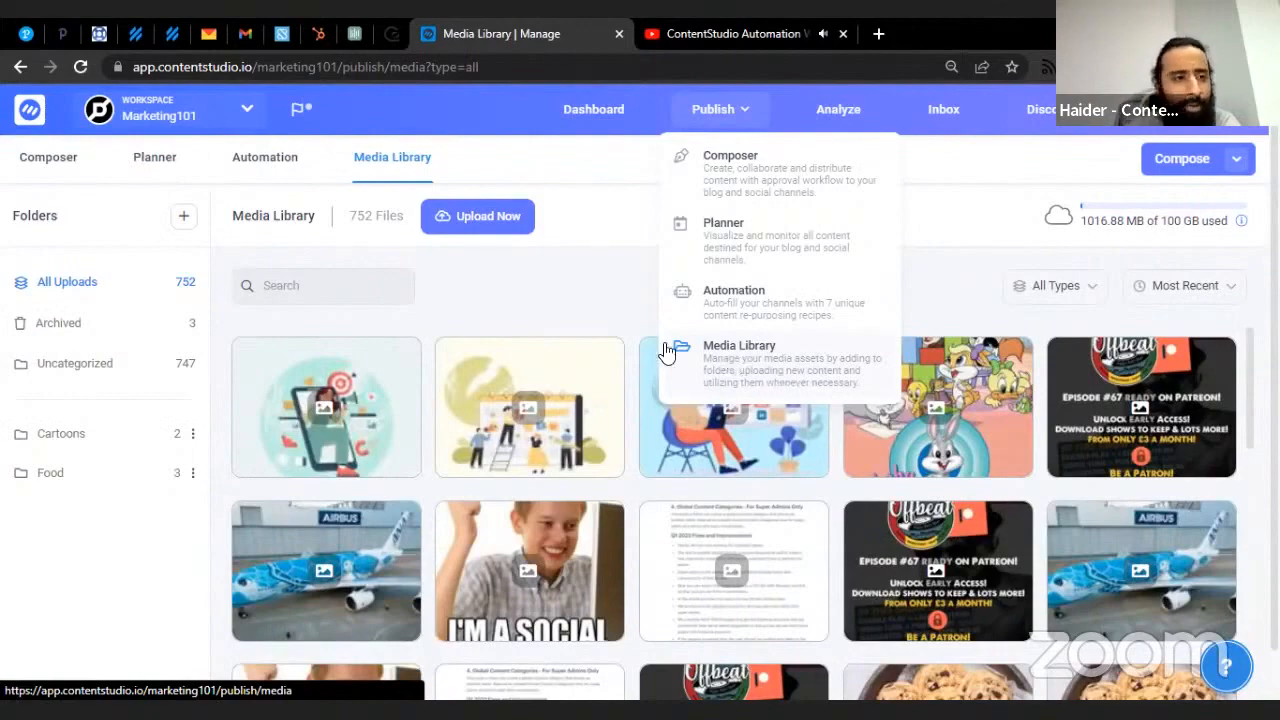
pyautogui.click(443, 232)
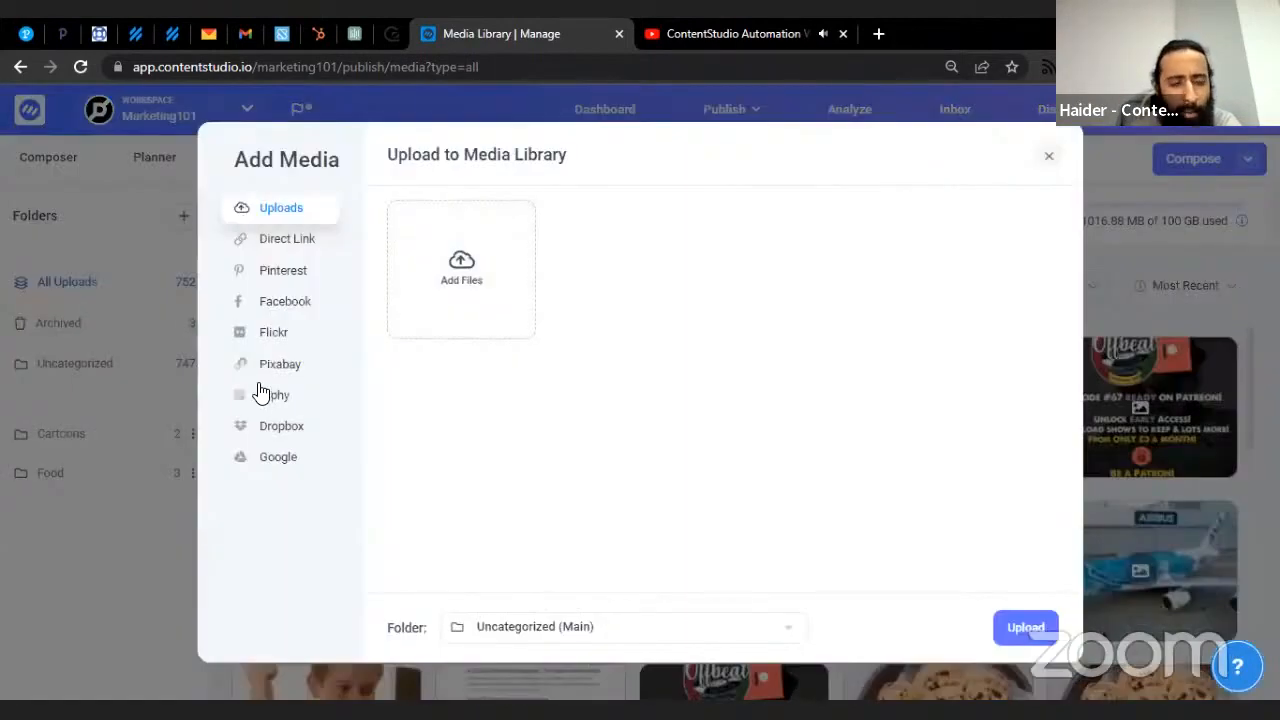
pyautogui.click(326, 243)
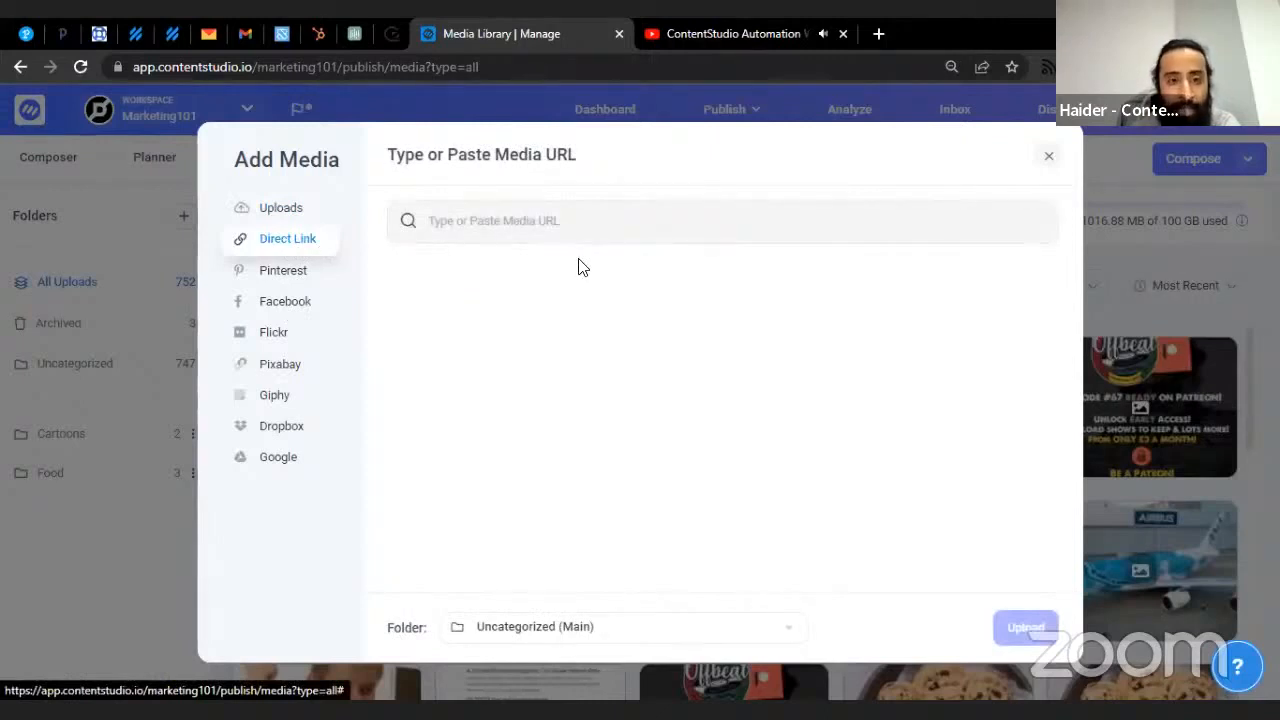
pyautogui.click(560, 236)
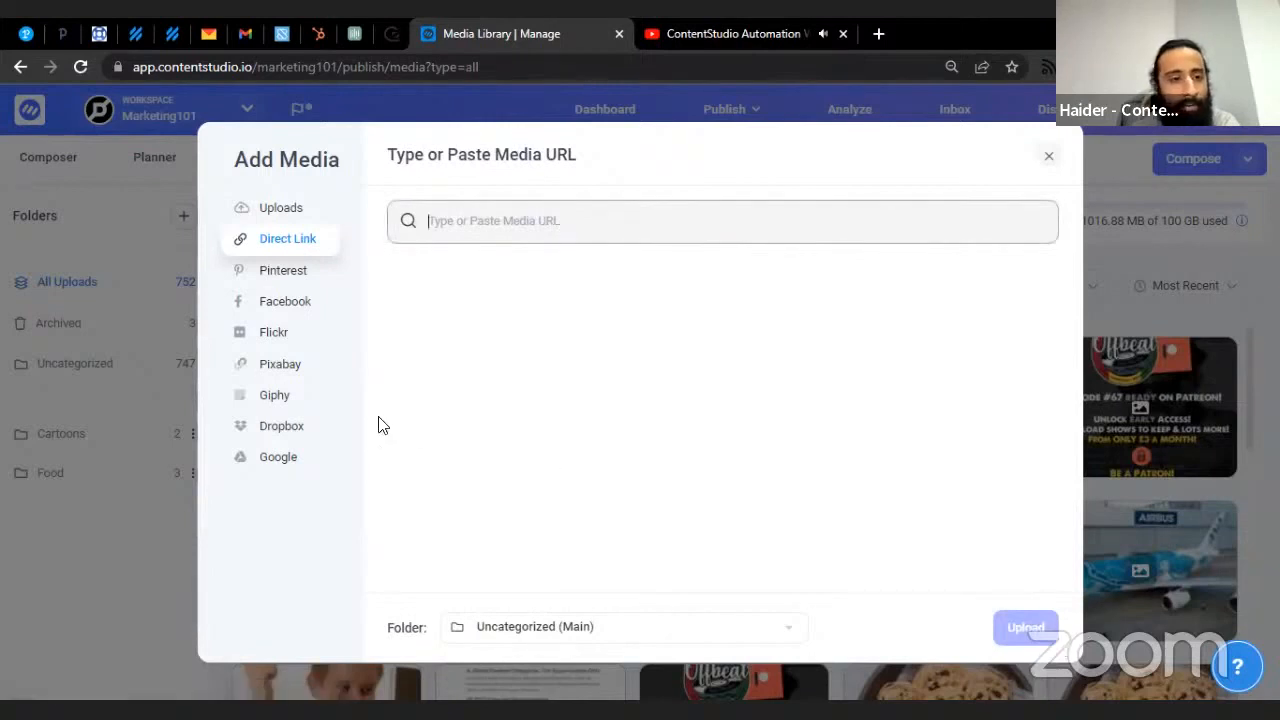
# - Browse the Pinterest, Facebook, Flickr, Pixabay, Giphy, Dropbox and Google Drive sources, then close the window
pyautogui.click(277, 271)
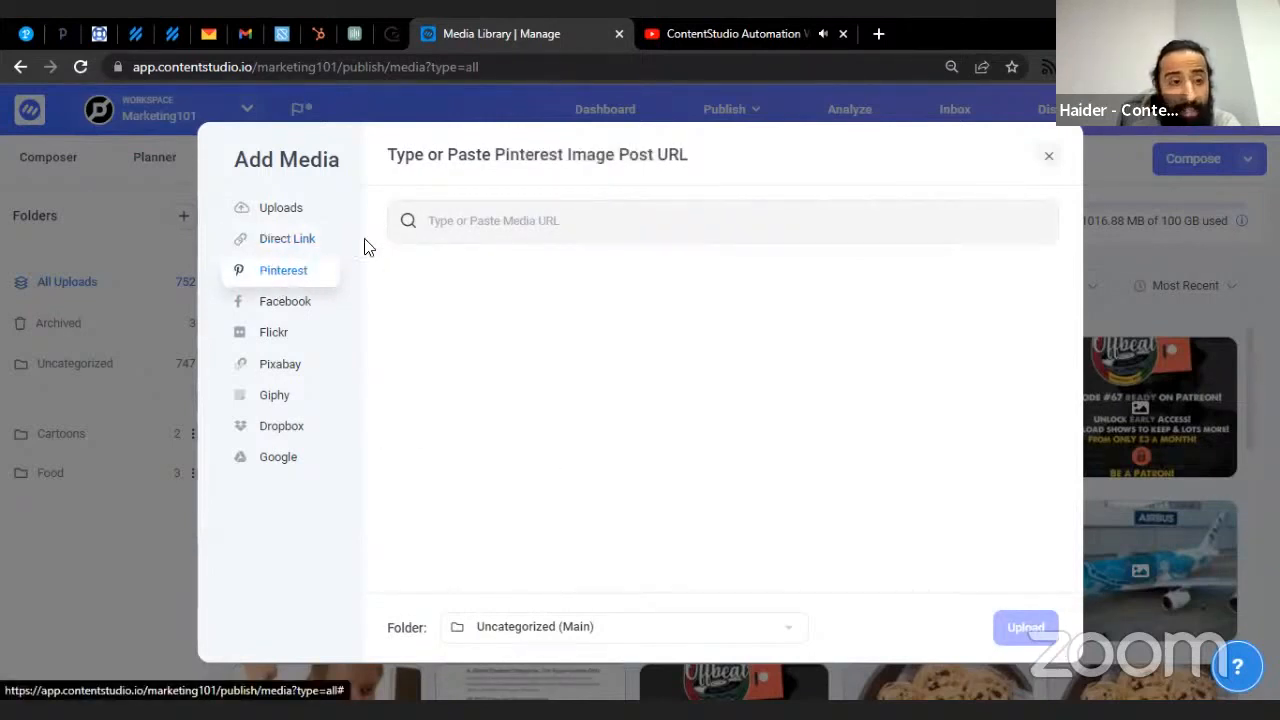
pyautogui.click(284, 310)
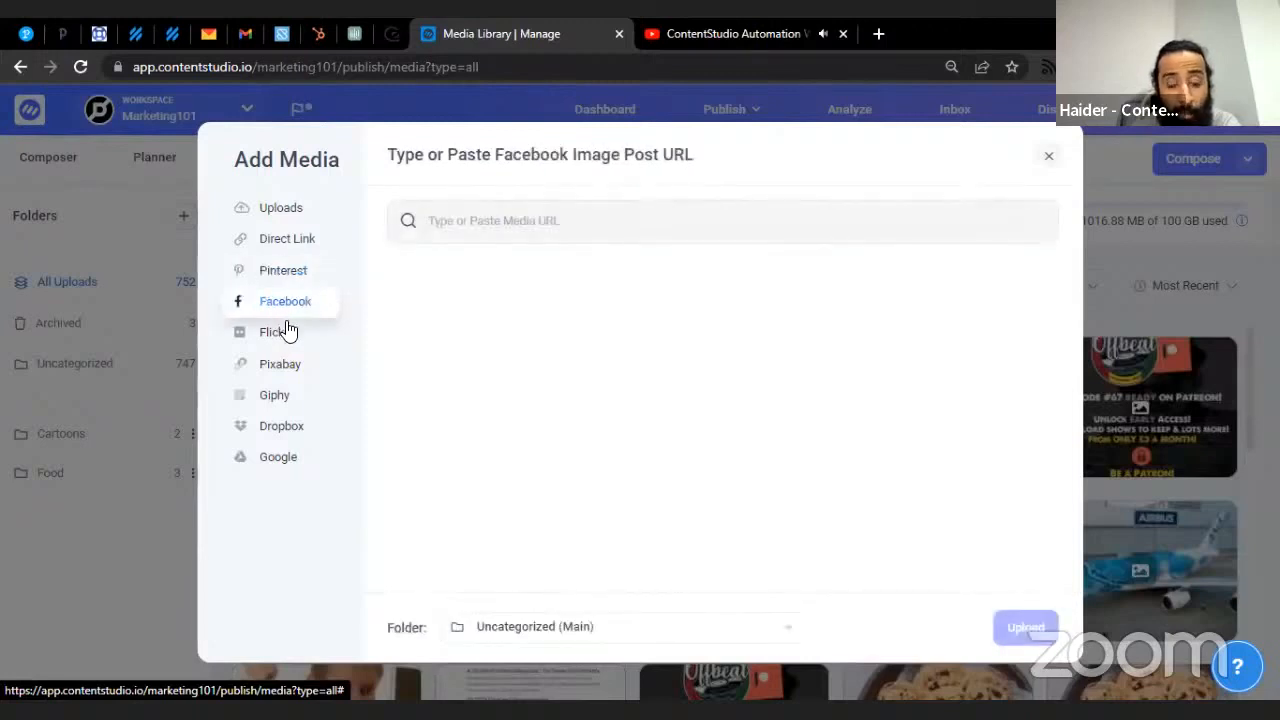
pyautogui.click(285, 332)
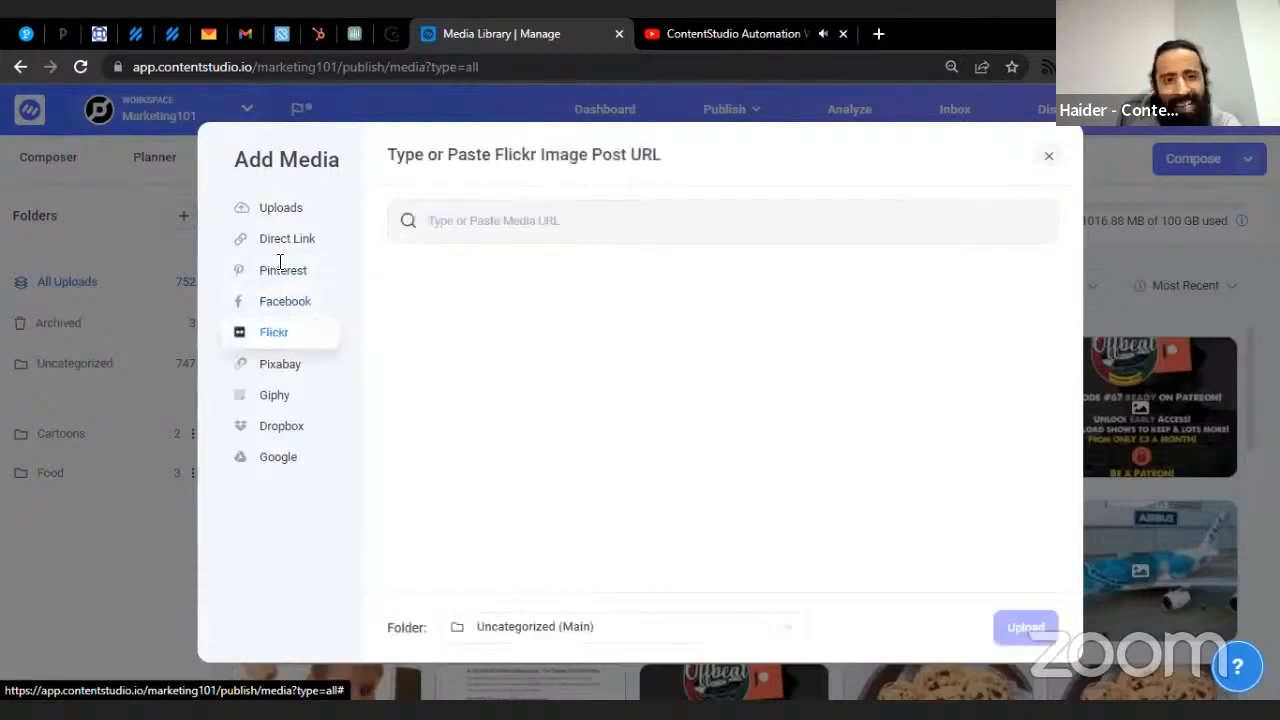
pyautogui.click(290, 373)
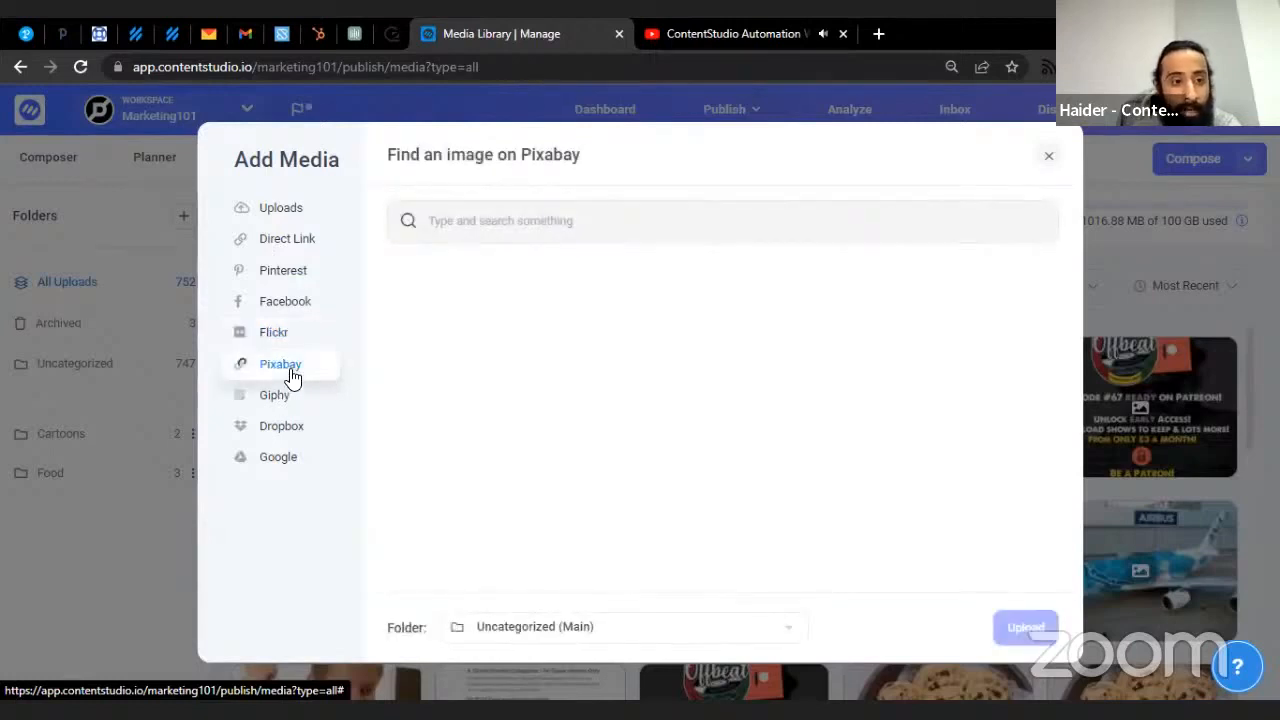
pyautogui.click(284, 396)
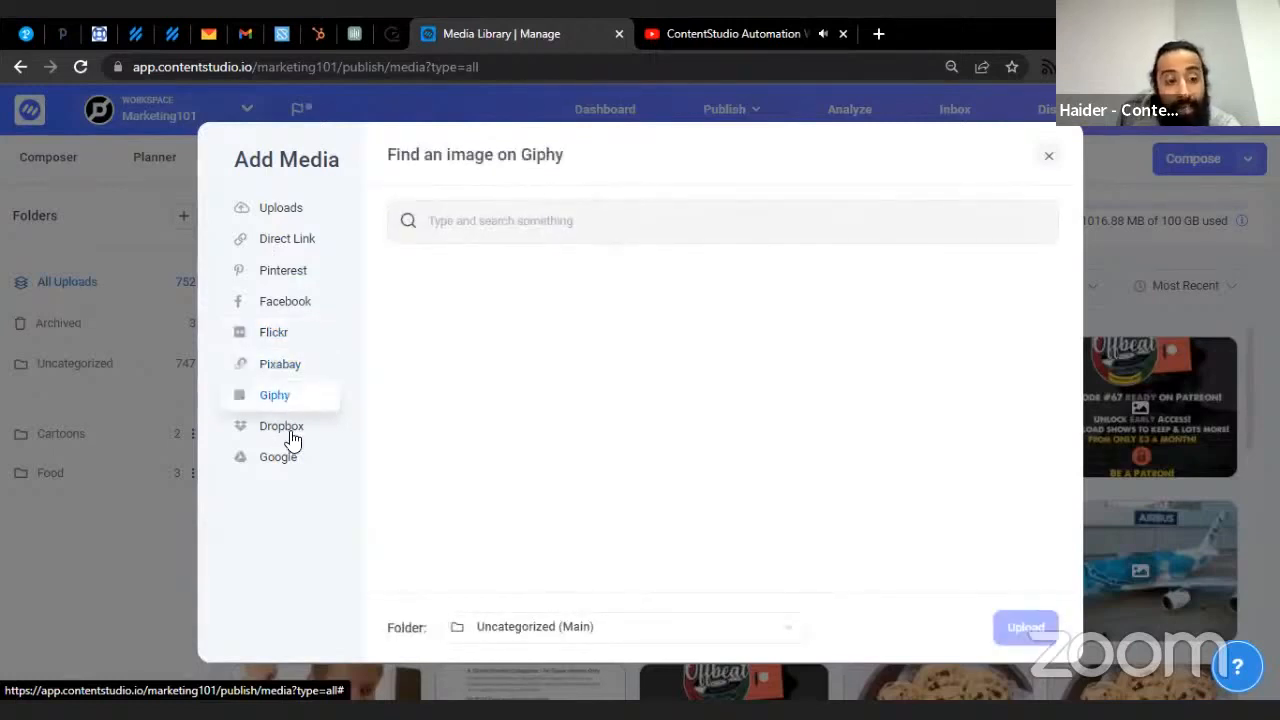
pyautogui.click(291, 434)
pyautogui.click(281, 462)
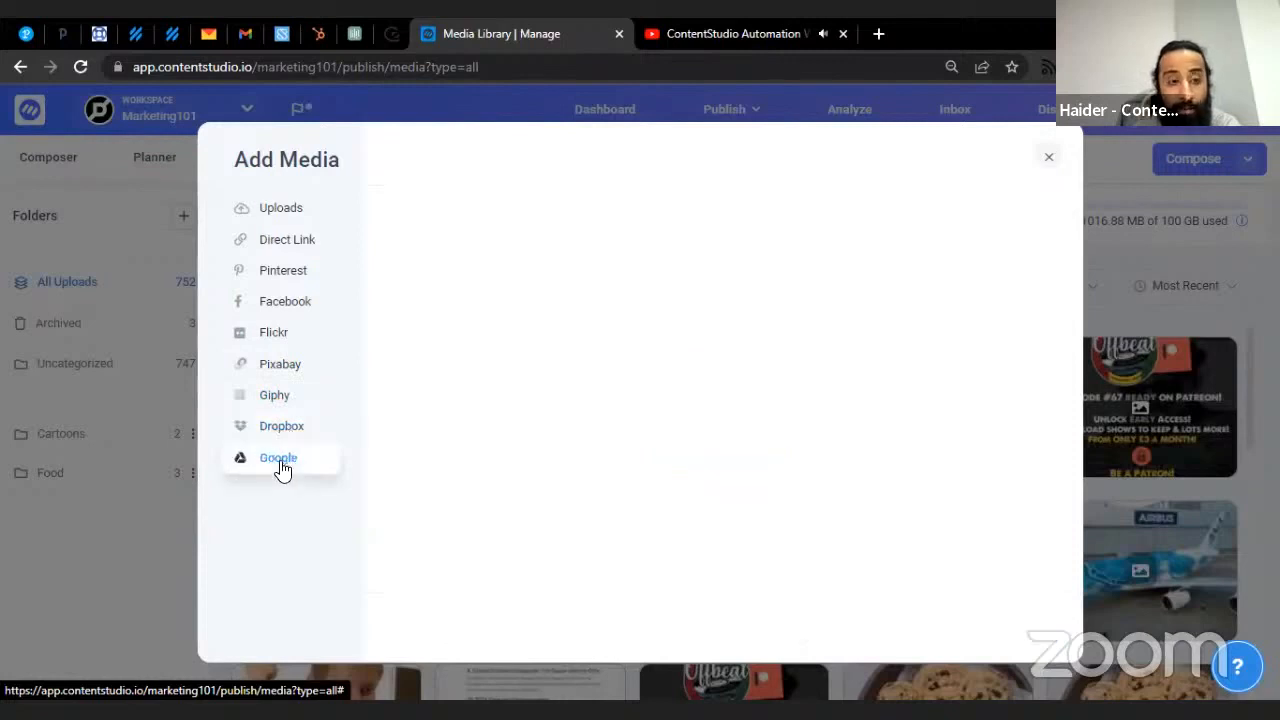
pyautogui.click(285, 217)
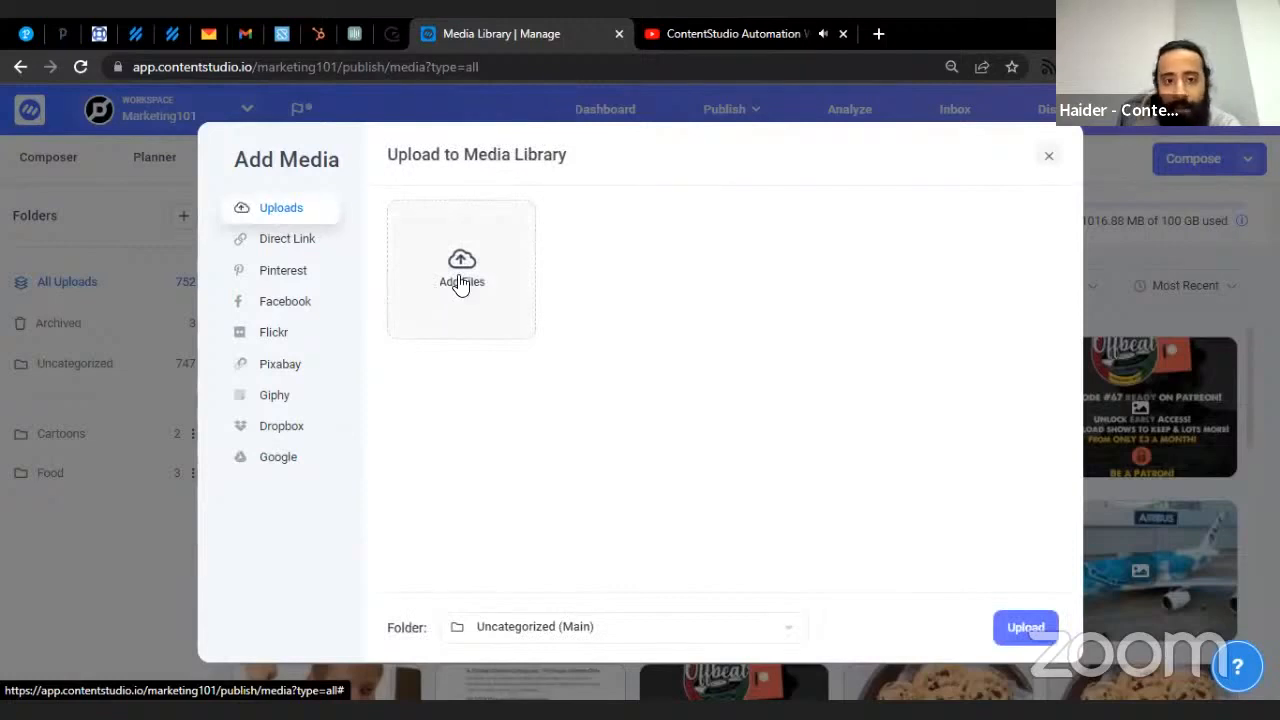
pyautogui.click(1040, 160)
# - Select five assets, including the airplane, document screenshot, calendar and I'M A SOCIAL MEDIA EXPERT images
pyautogui.scroll(-1, 510, 374)
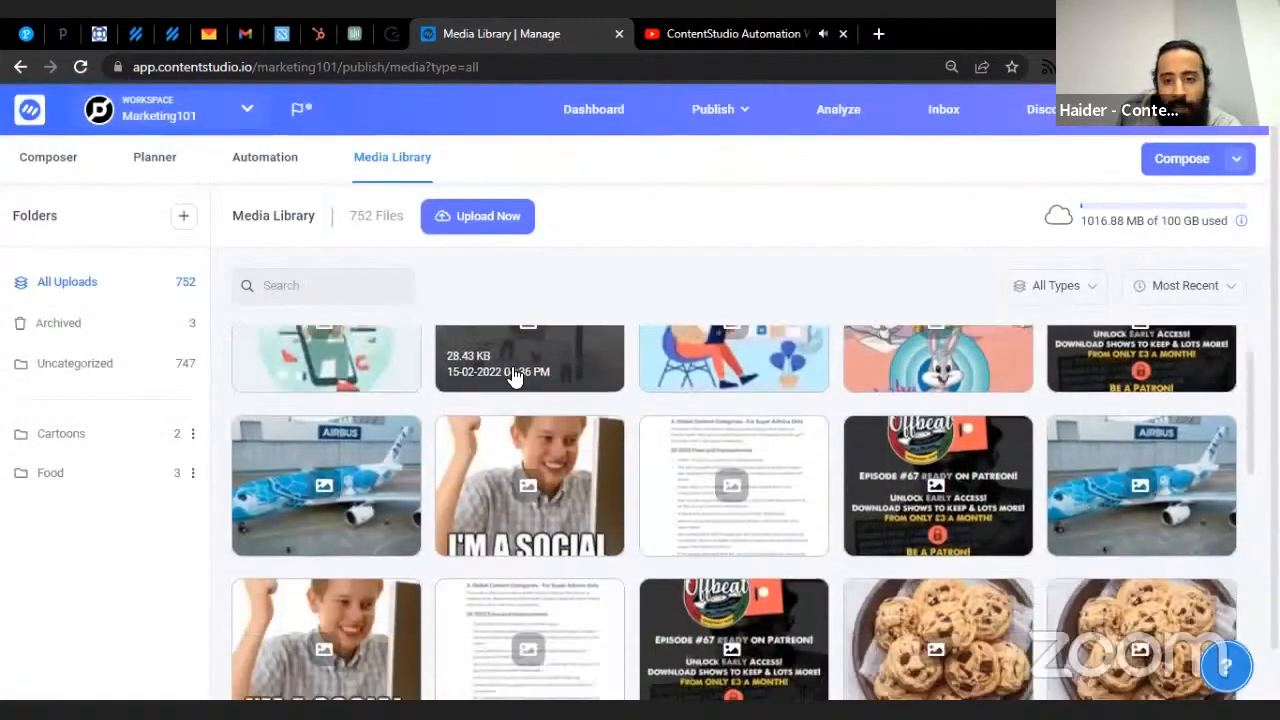
pyautogui.scroll(1, 512, 375)
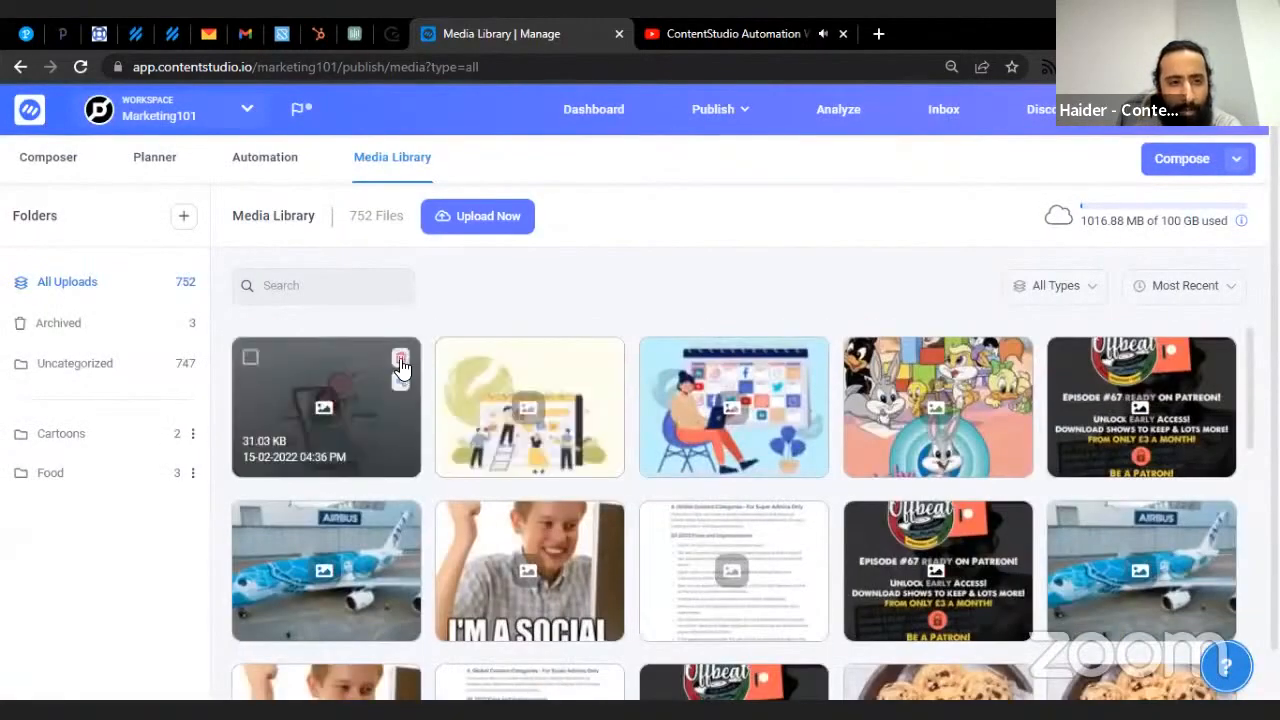
pyautogui.click(250, 357)
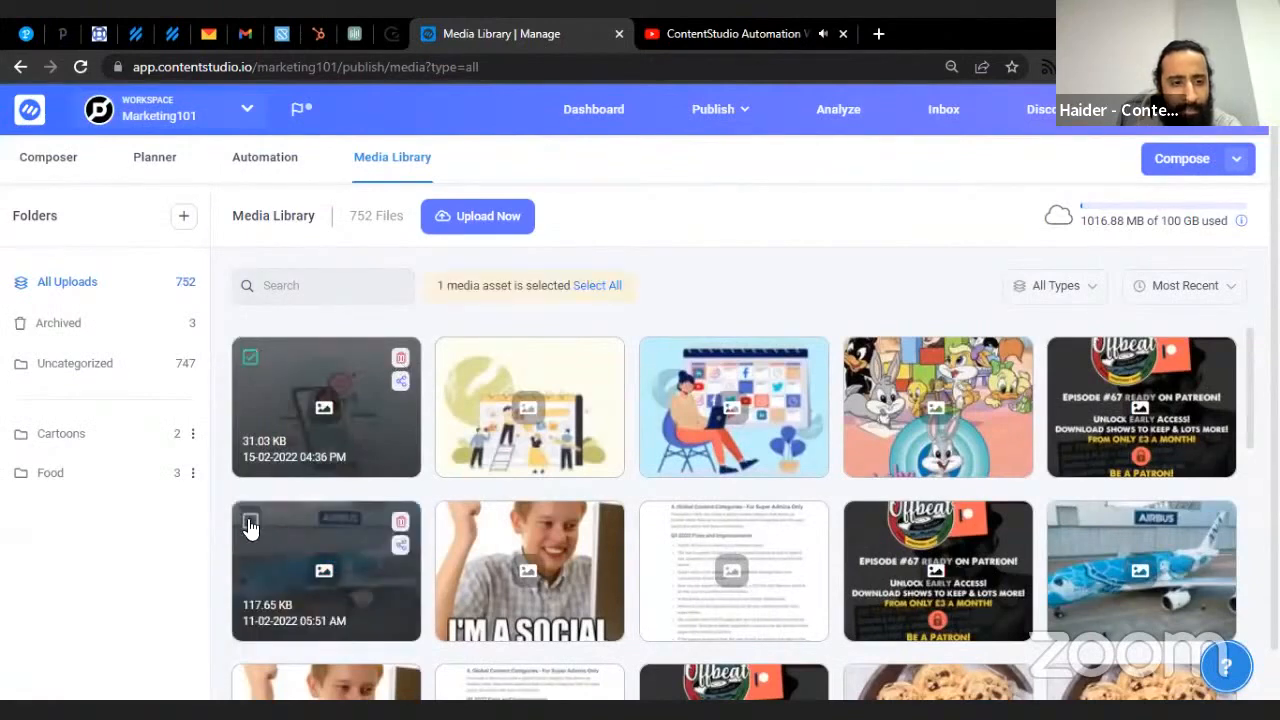
pyautogui.click(250, 522)
pyautogui.click(658, 521)
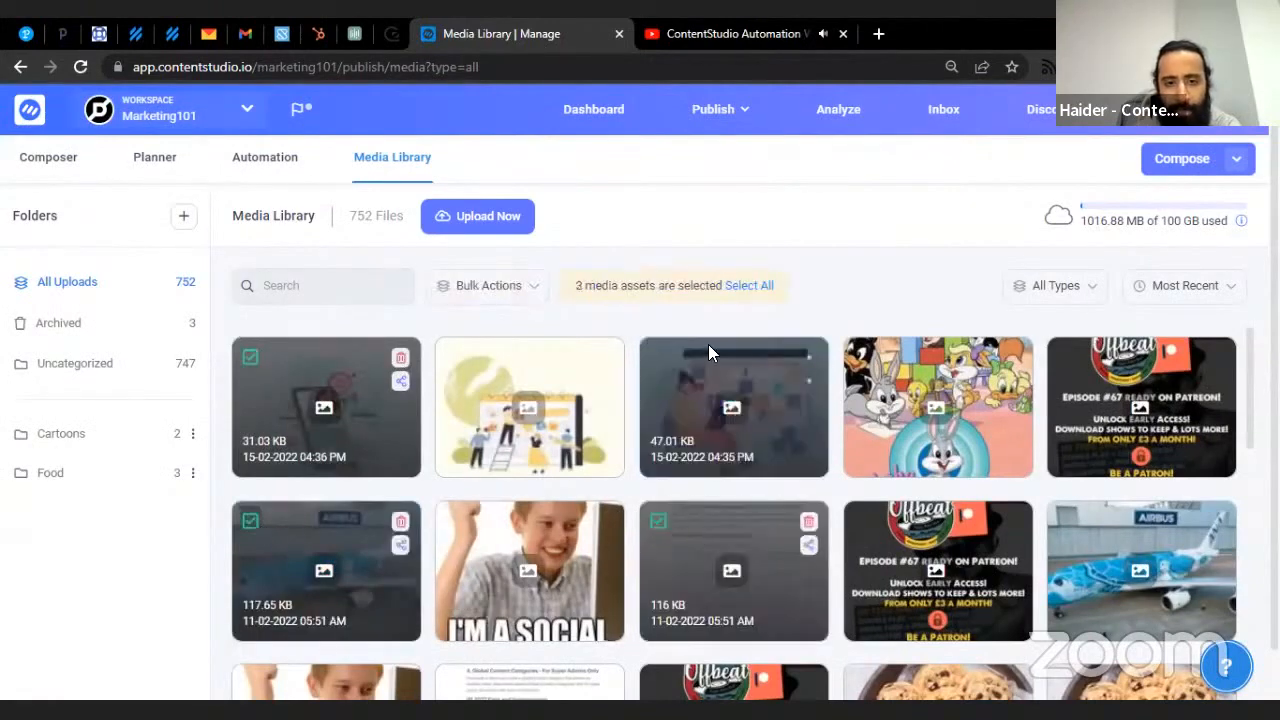
pyautogui.click(658, 357)
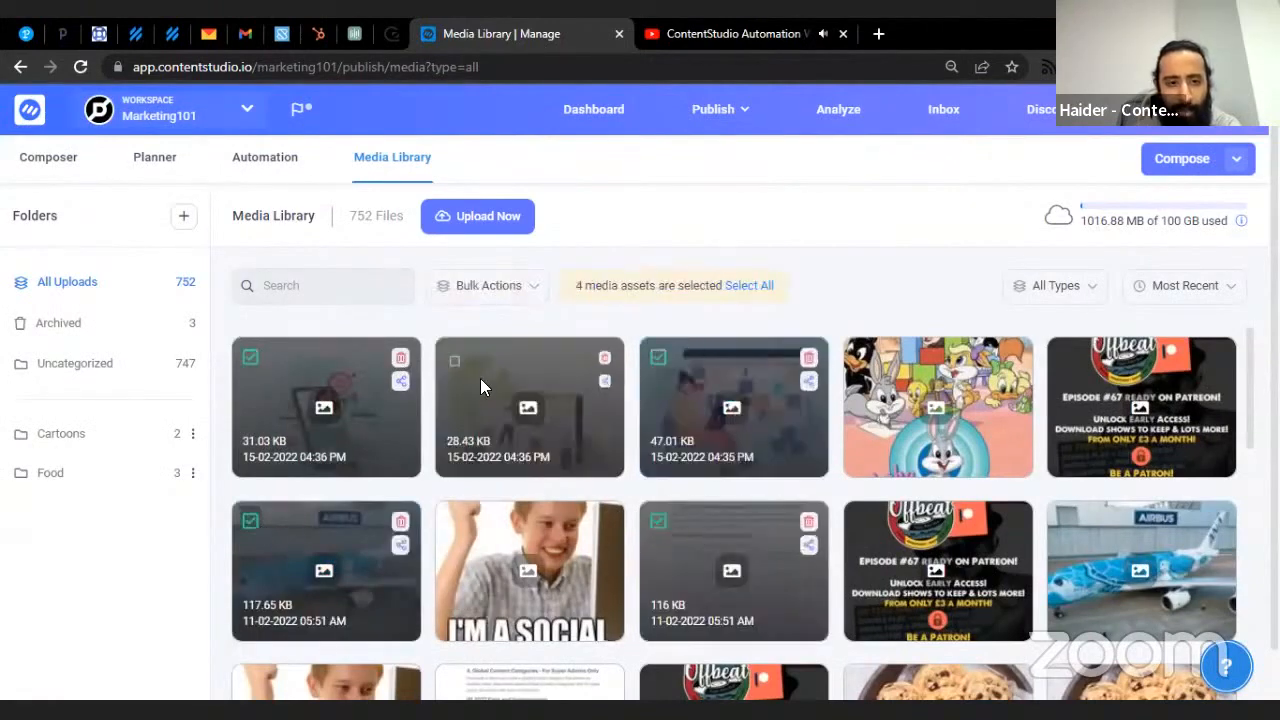
pyautogui.click(455, 522)
# - View the I'M A SOCIAL MEDIA EXPERT image's details, select its URL, then close them
pyautogui.scroll(-1, 528, 558)
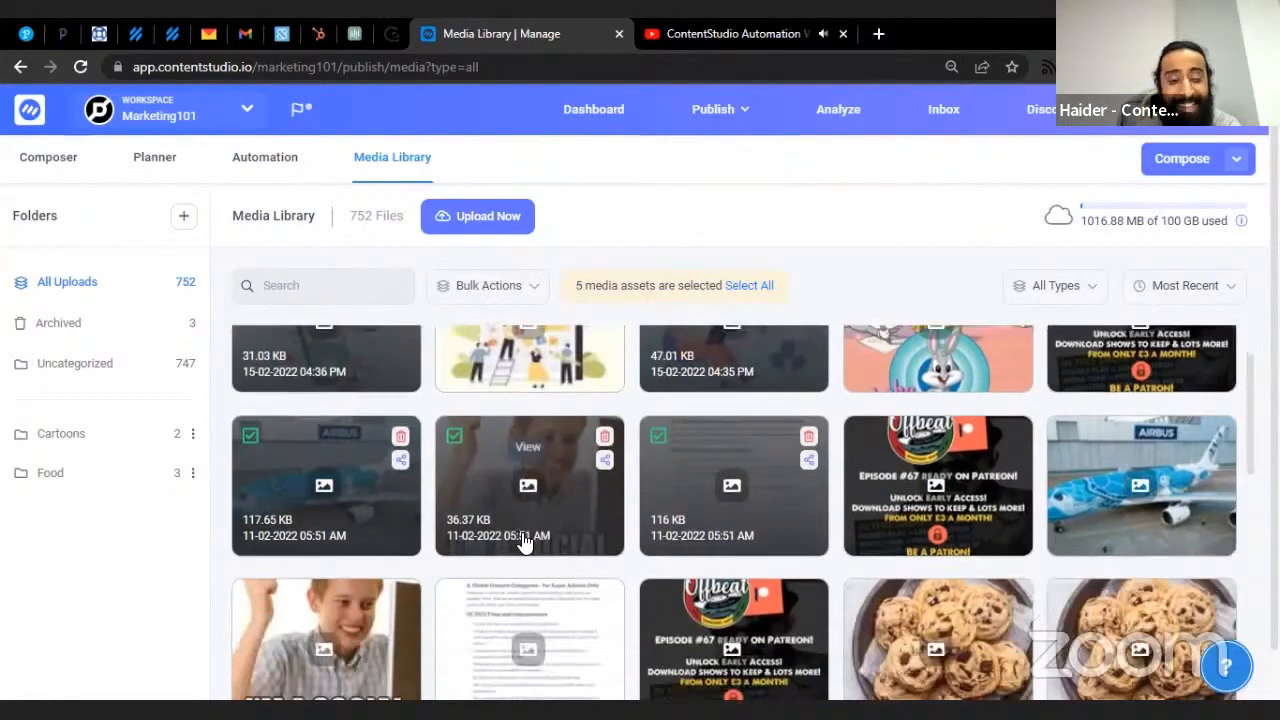
pyautogui.scroll(1, 526, 565)
pyautogui.click(526, 571)
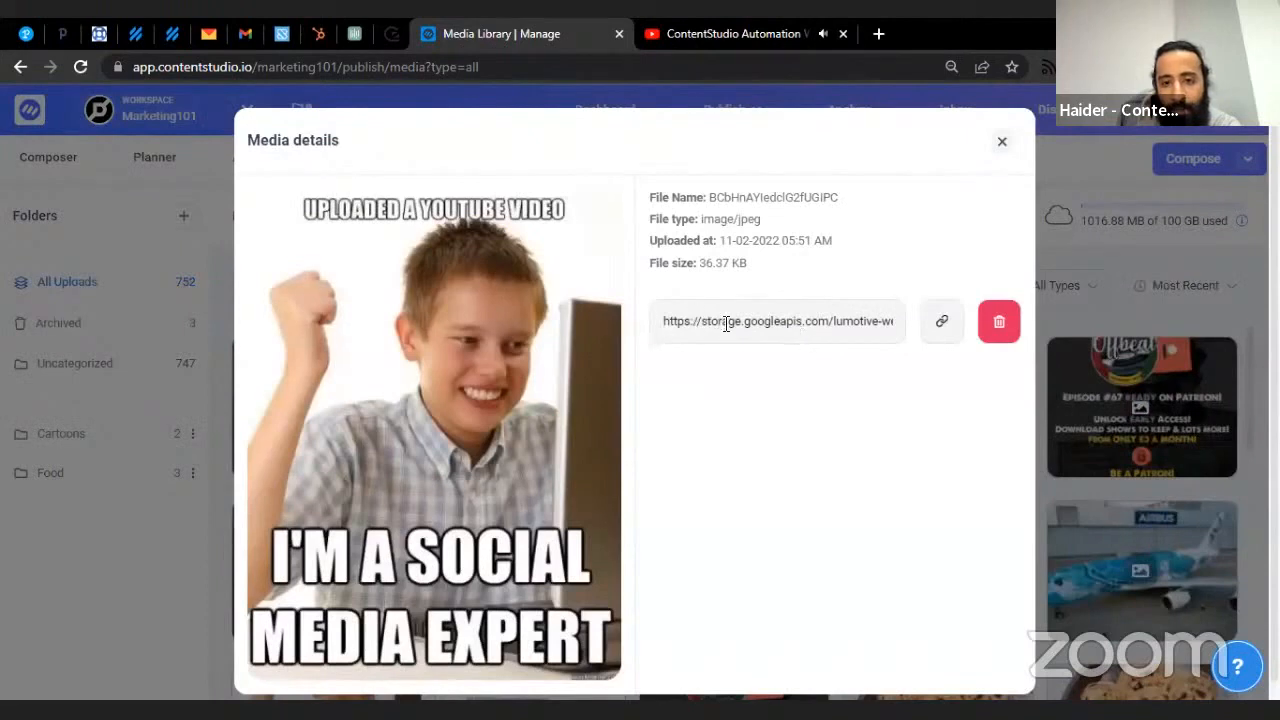
pyautogui.click(726, 322)
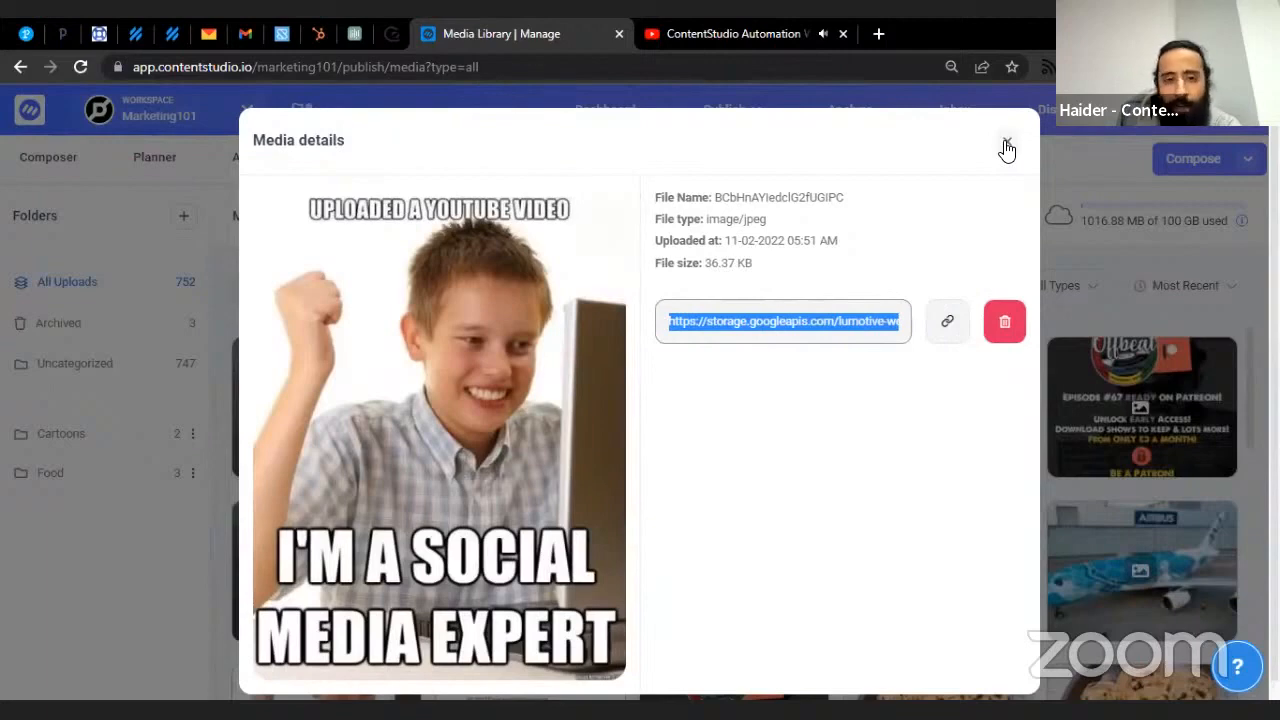
pyautogui.click(1006, 144)
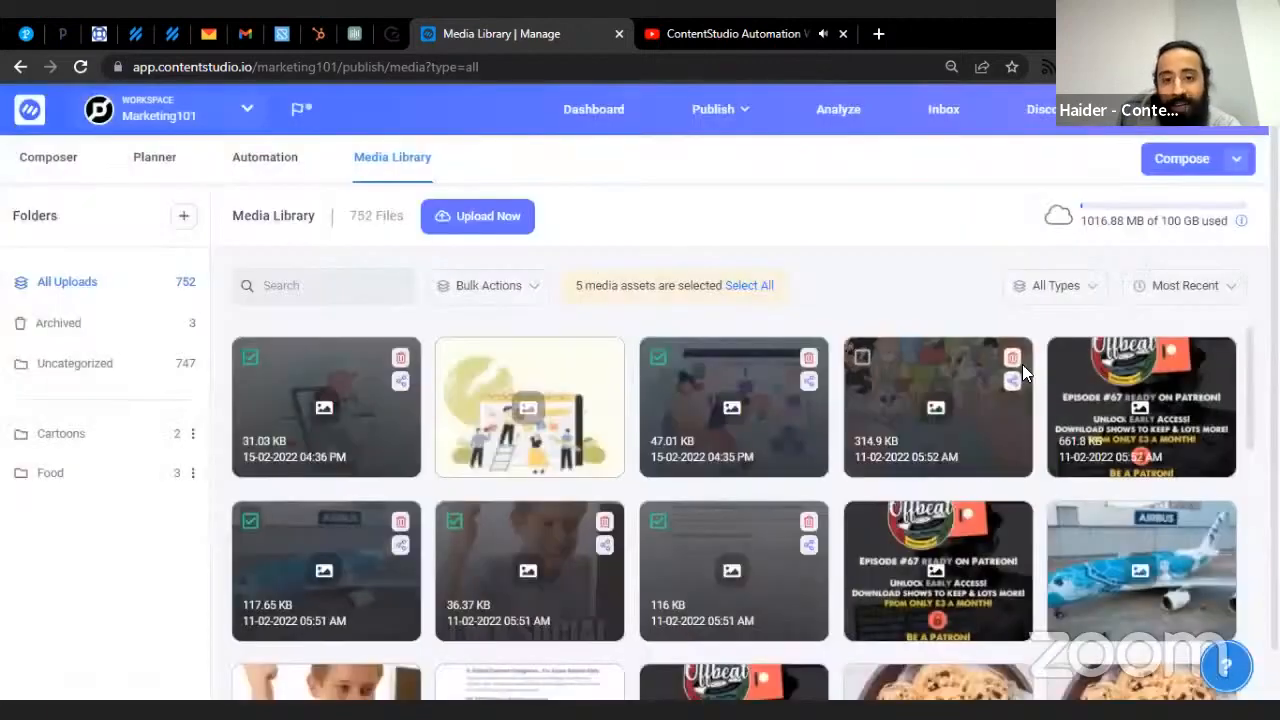
# - Export the five selected media assets as CSV from the Bulk Actions menu
pyautogui.click(522, 288)
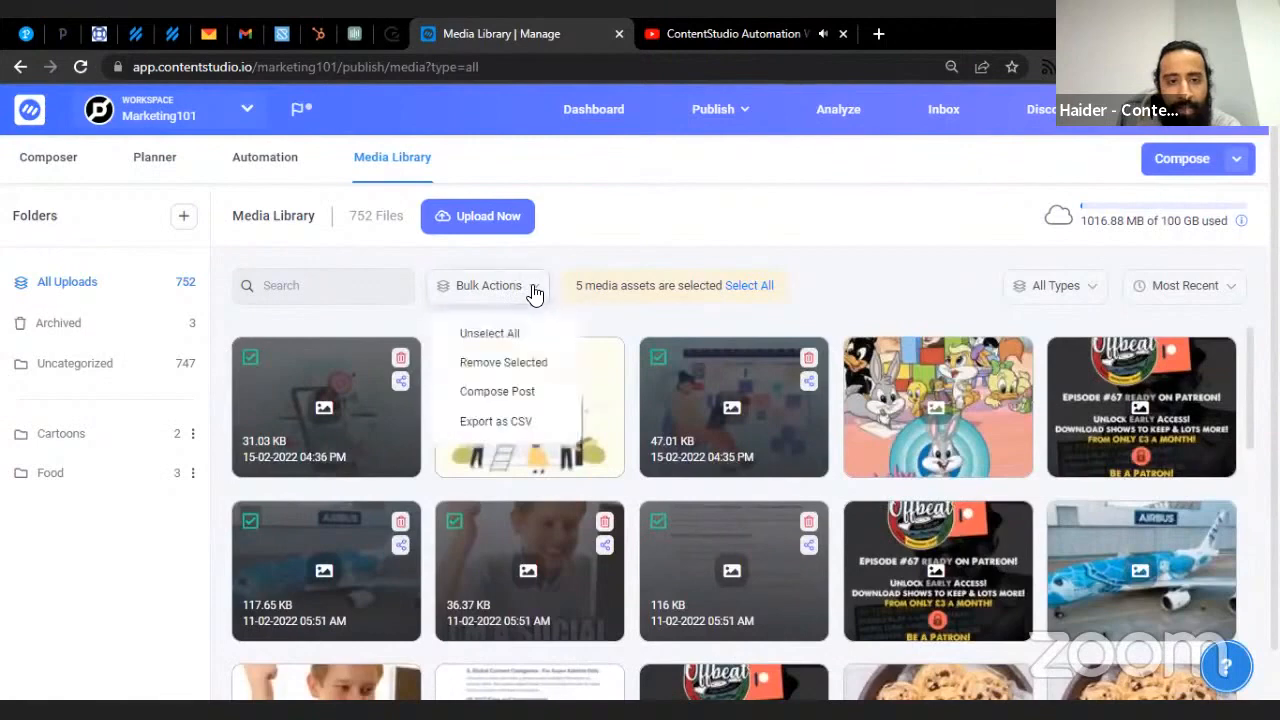
pyautogui.click(530, 426)
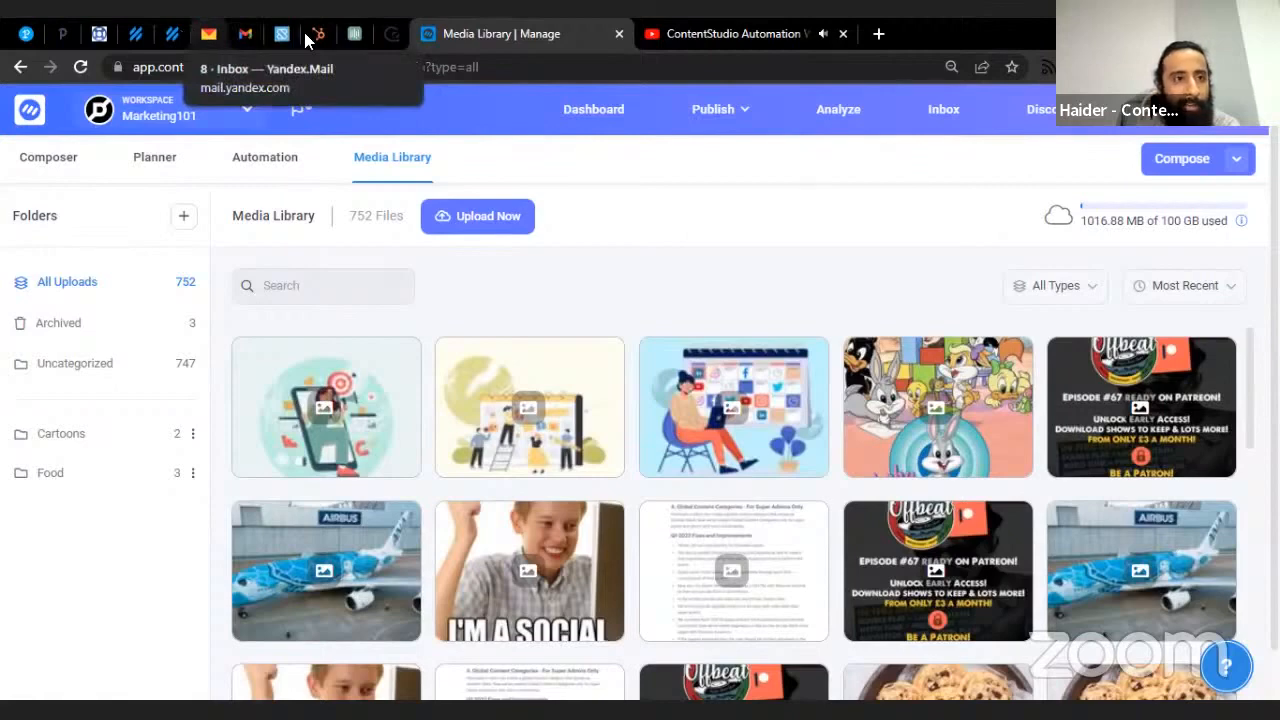
# - Download the media_content CSV from the 'Download Your Media CSV' email, then return to Media Library
pyautogui.click(208, 34)
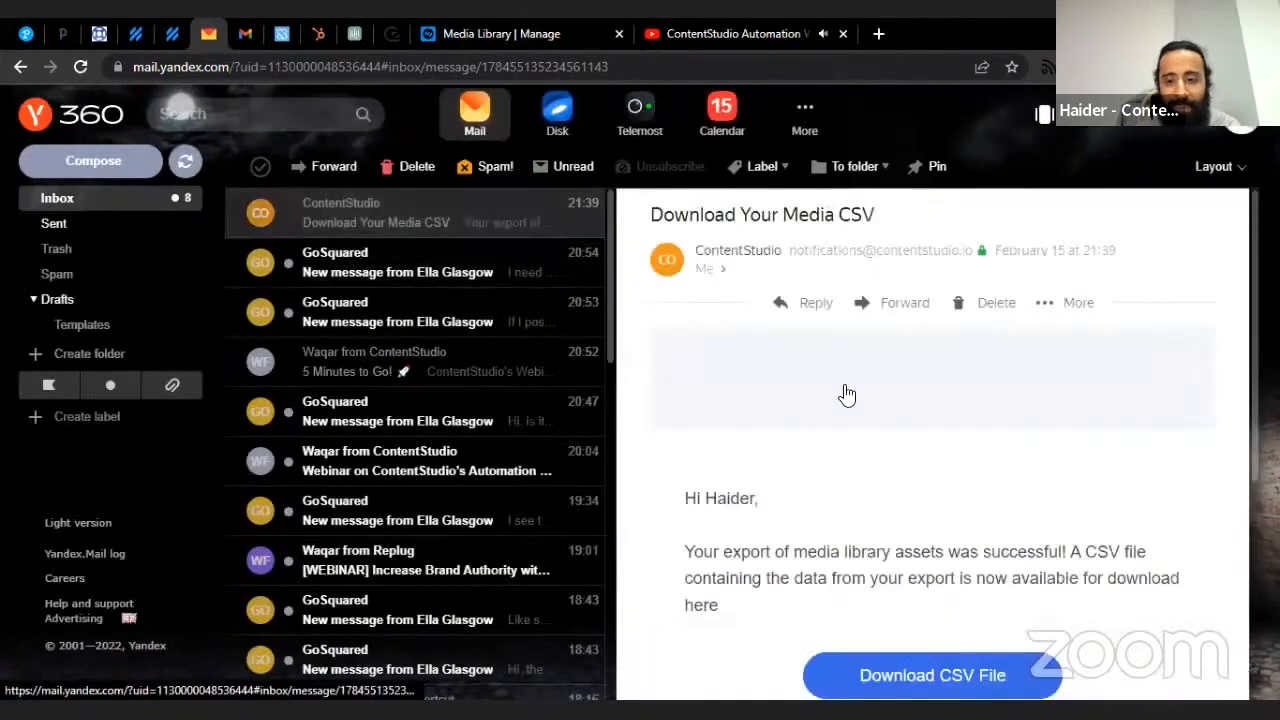
pyautogui.click(712, 500)
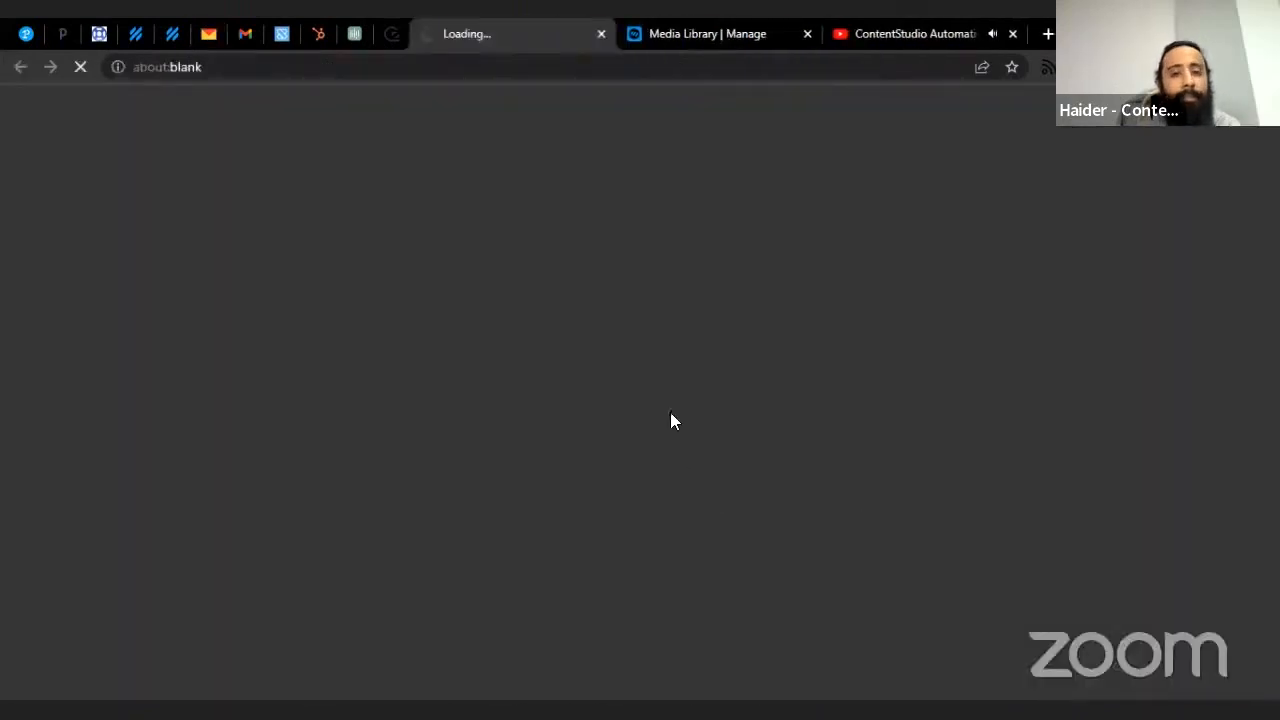
pyautogui.click(147, 668)
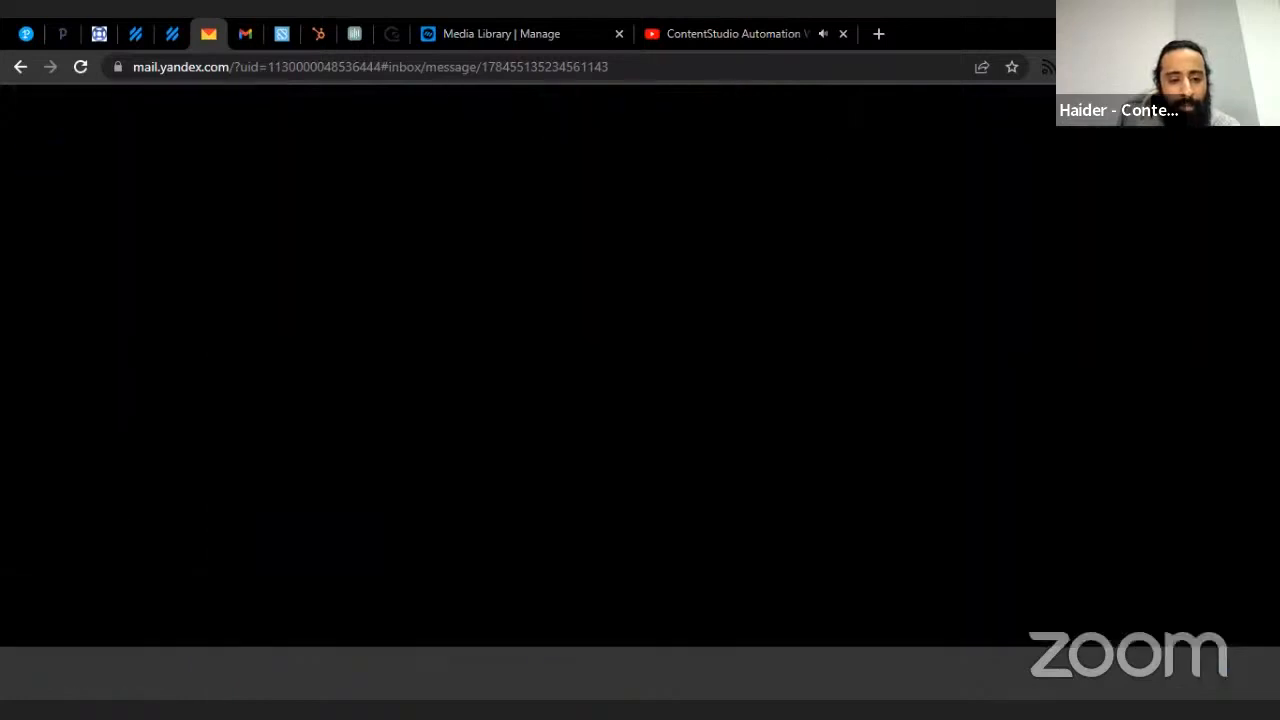
pyautogui.click(500, 33)
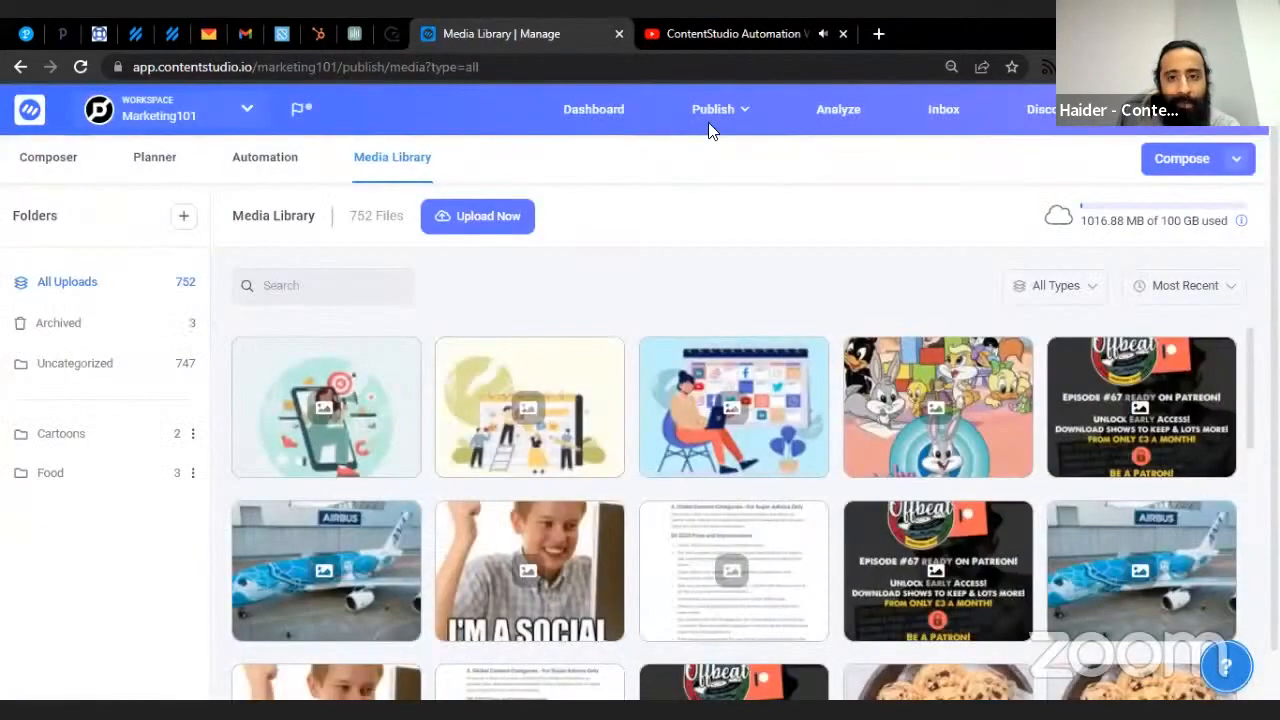
# - Open Upload Now in the Media Library, look at the Direct Link option, then close the dialog
pyautogui.click(480, 216)
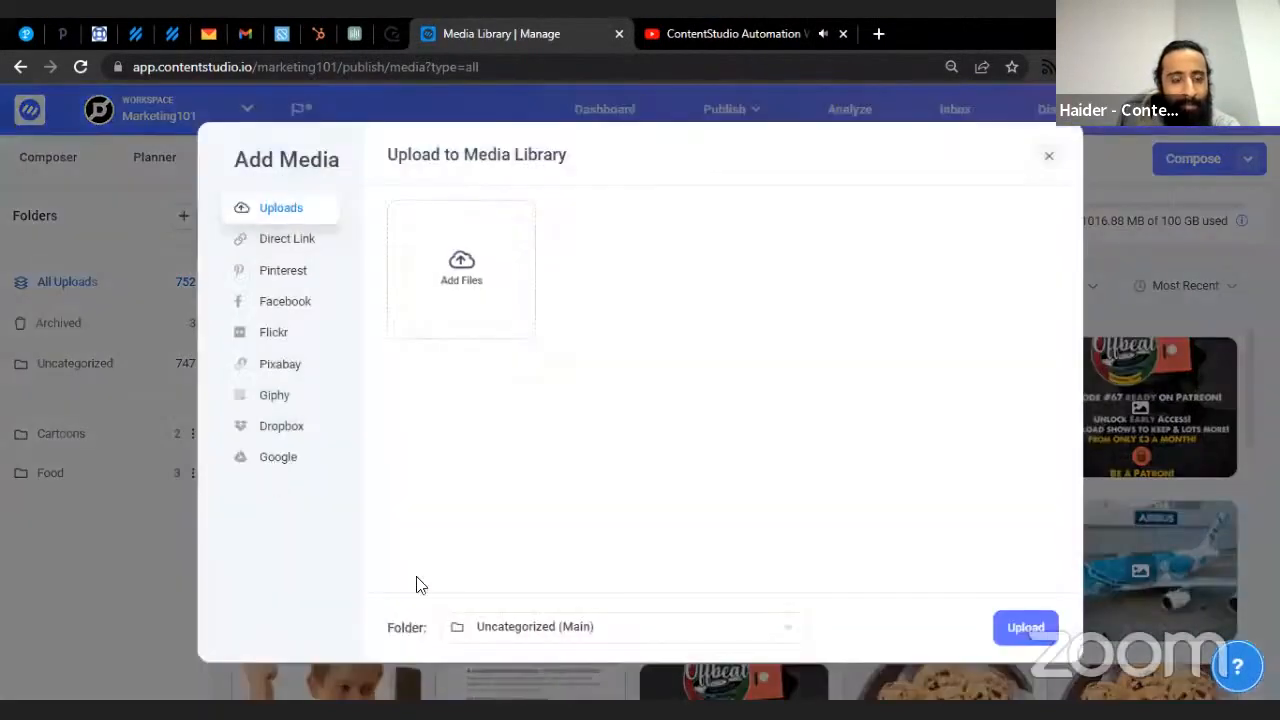
pyautogui.click(295, 244)
pyautogui.click(1049, 156)
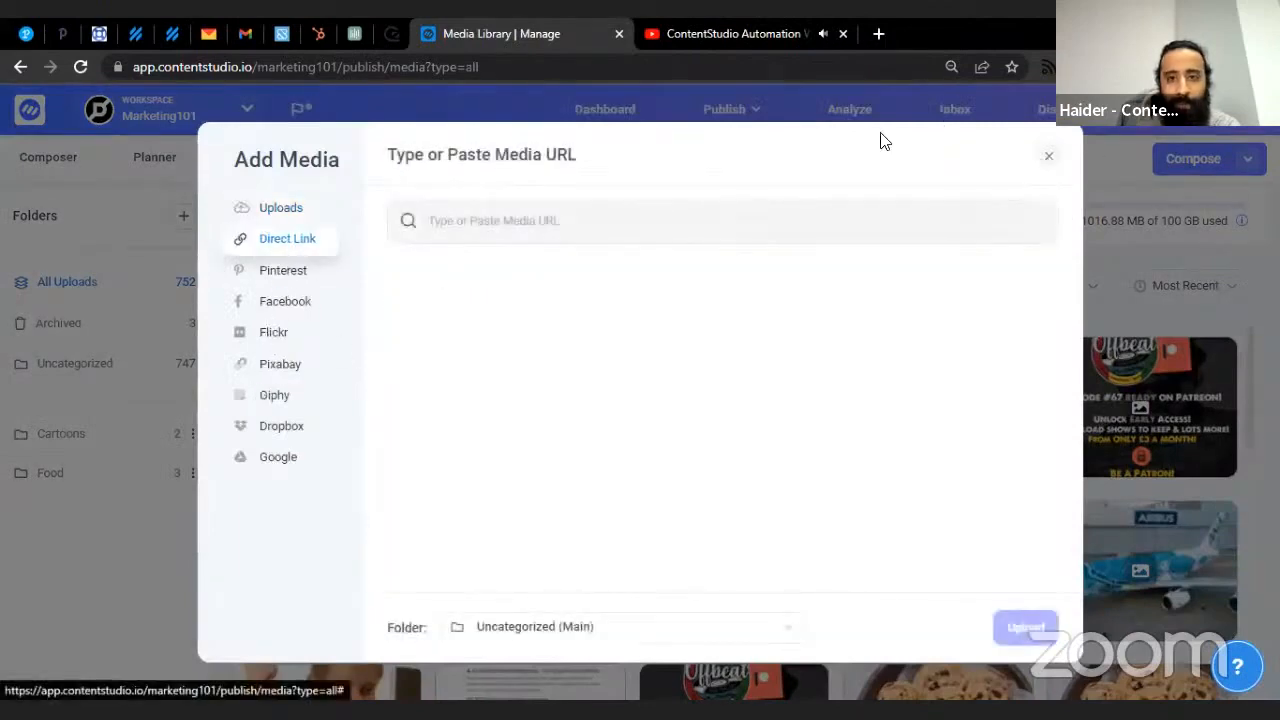
# - Go to the Automation Recipes page from the Publish menu
pyautogui.moveTo(720, 110)
pyautogui.click(730, 300)
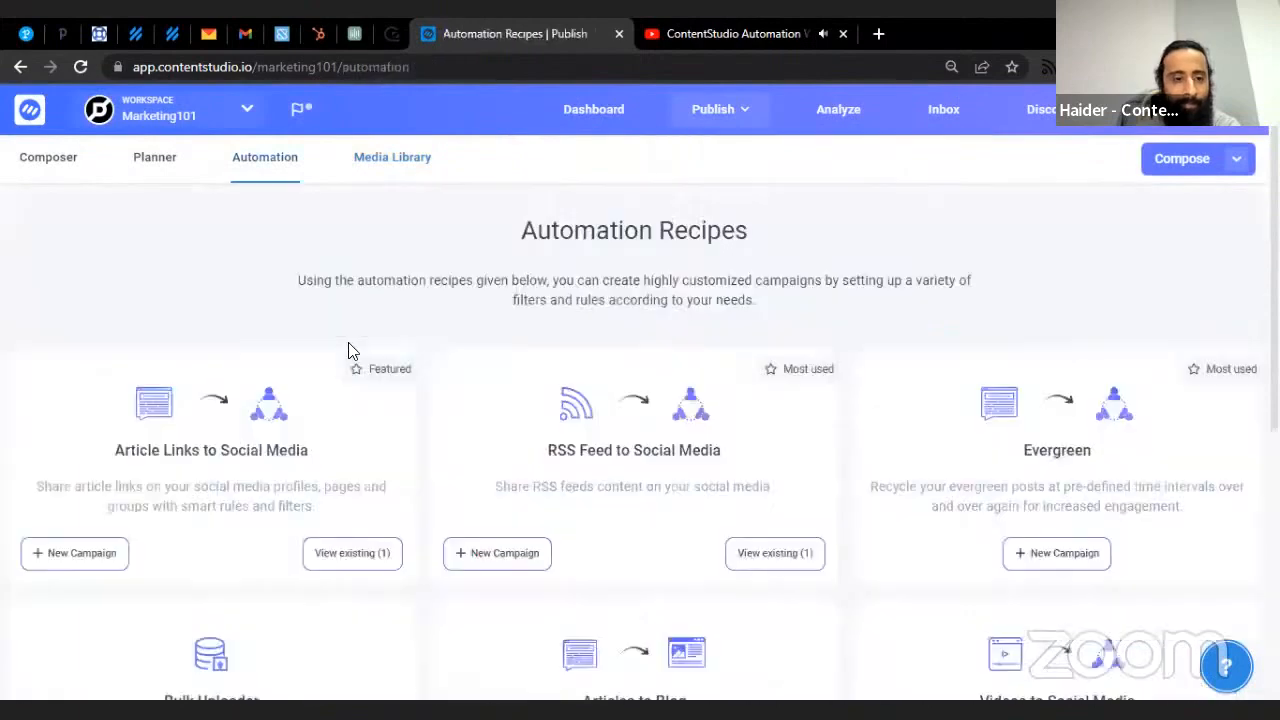
pyautogui.scroll(-4, 320, 380)
pyautogui.click(313, 358)
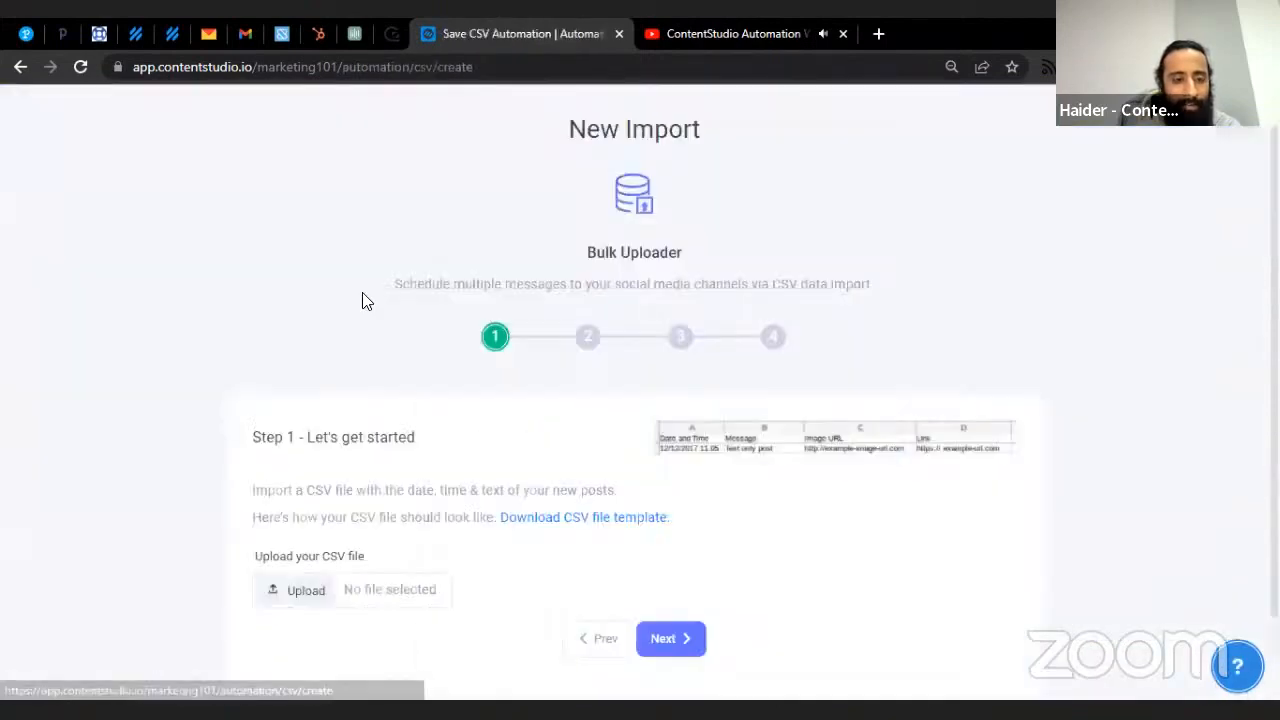
pyautogui.scroll(-2, 380, 312)
pyautogui.moveTo(313, 496); pyautogui.dragTo(305, 496)
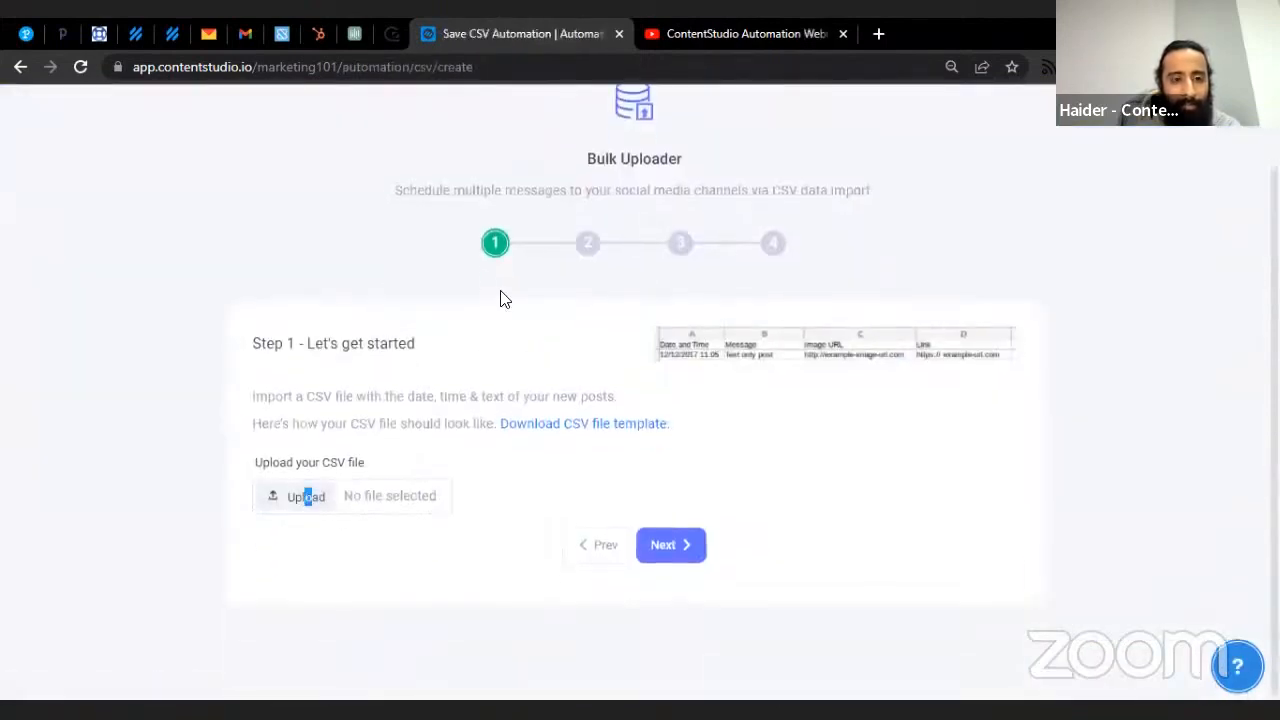
pyautogui.click(399, 451)
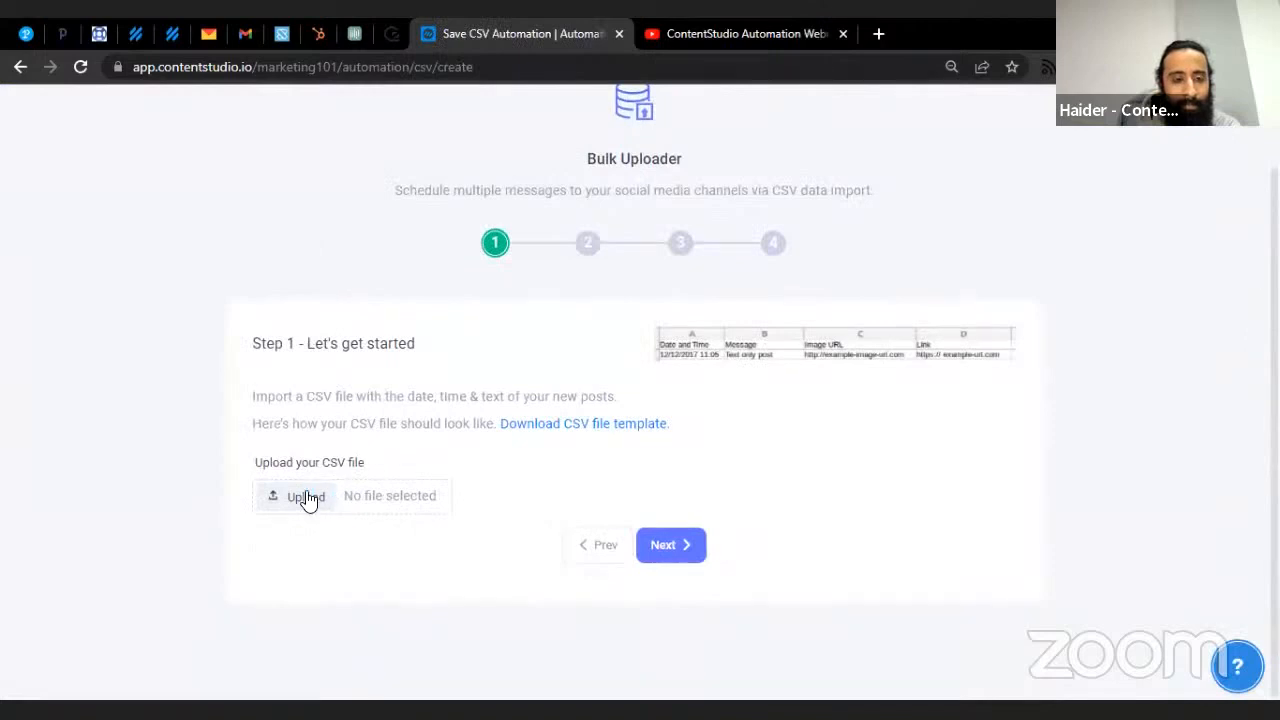
pyautogui.click(305, 497)
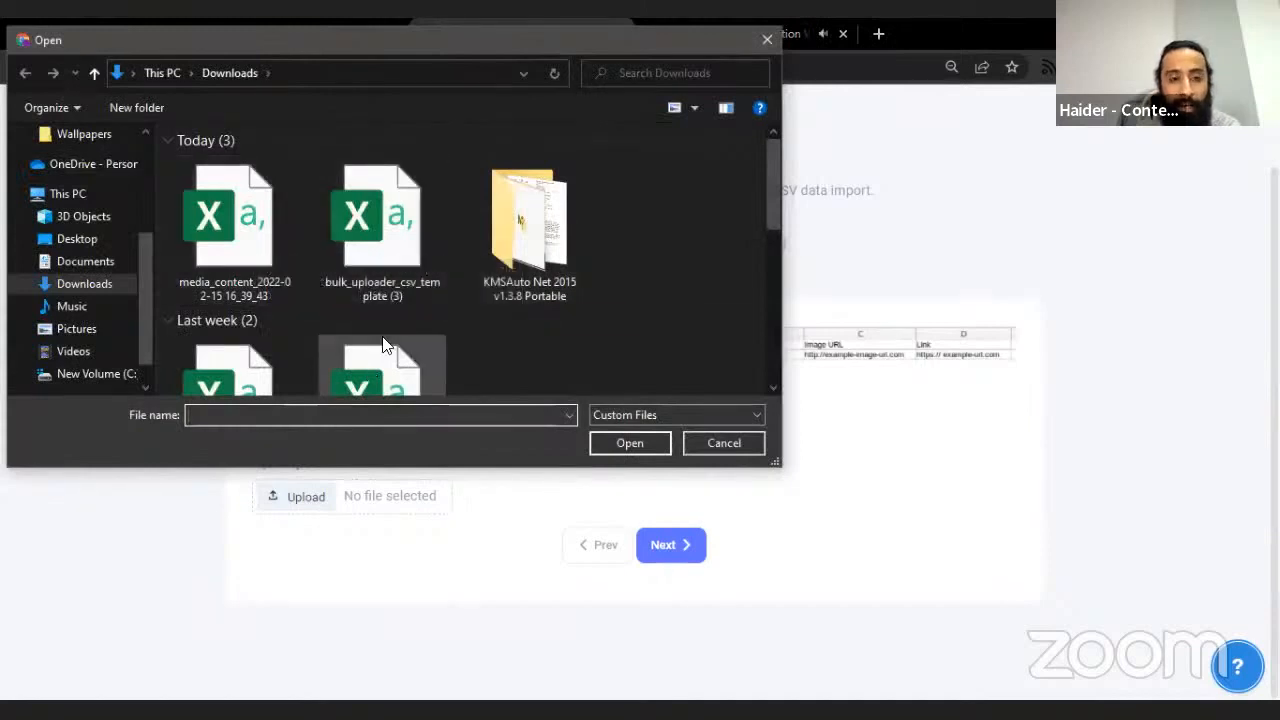
pyautogui.click(248, 232)
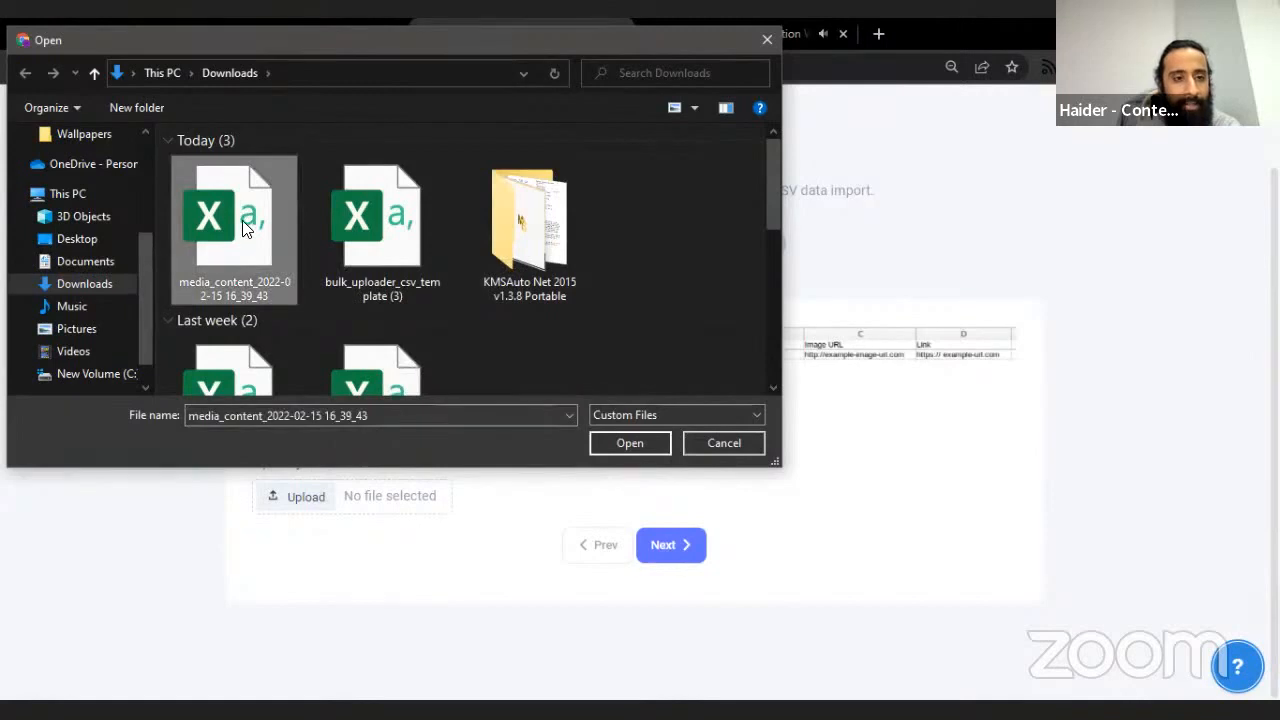
pyautogui.click(629, 443)
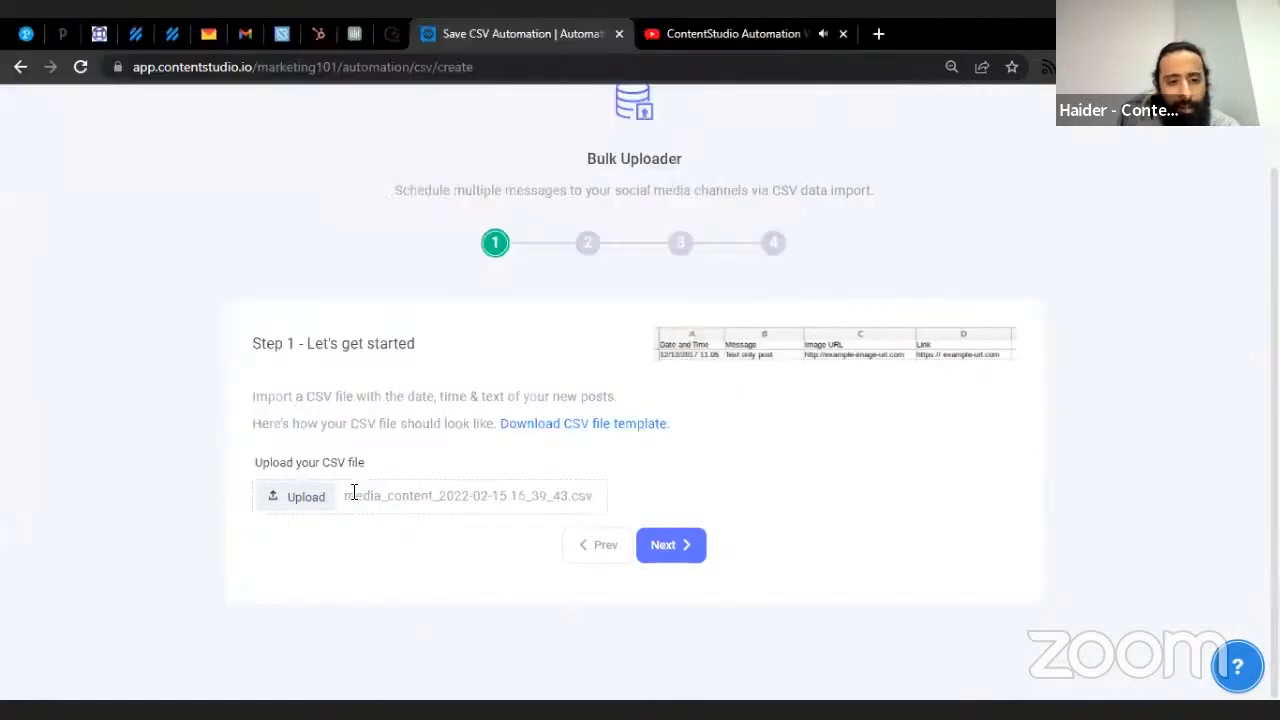
pyautogui.moveTo(353, 492); pyautogui.dragTo(575, 493)
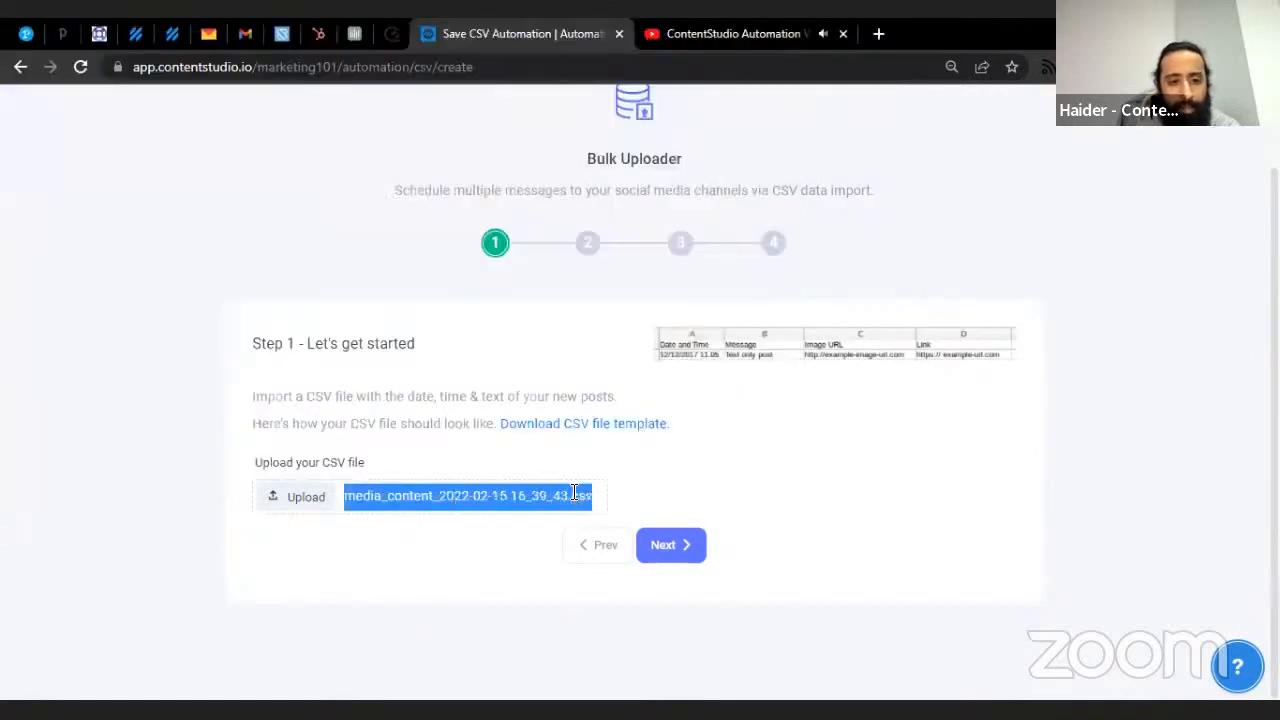
pyautogui.click(662, 552)
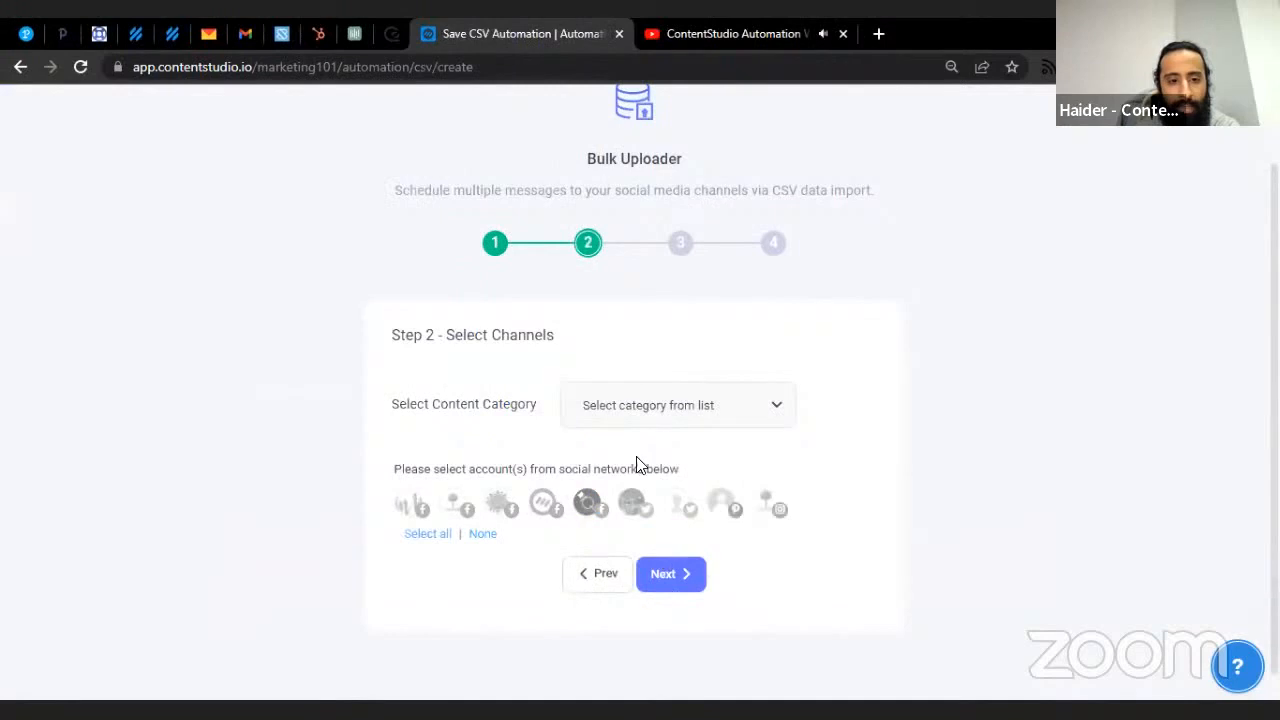
# - Select The Orange Crew and the other Facebook accounts, and schedule posts at regular 1-hour intervals
pyautogui.click(416, 514)
pyautogui.click(456, 510)
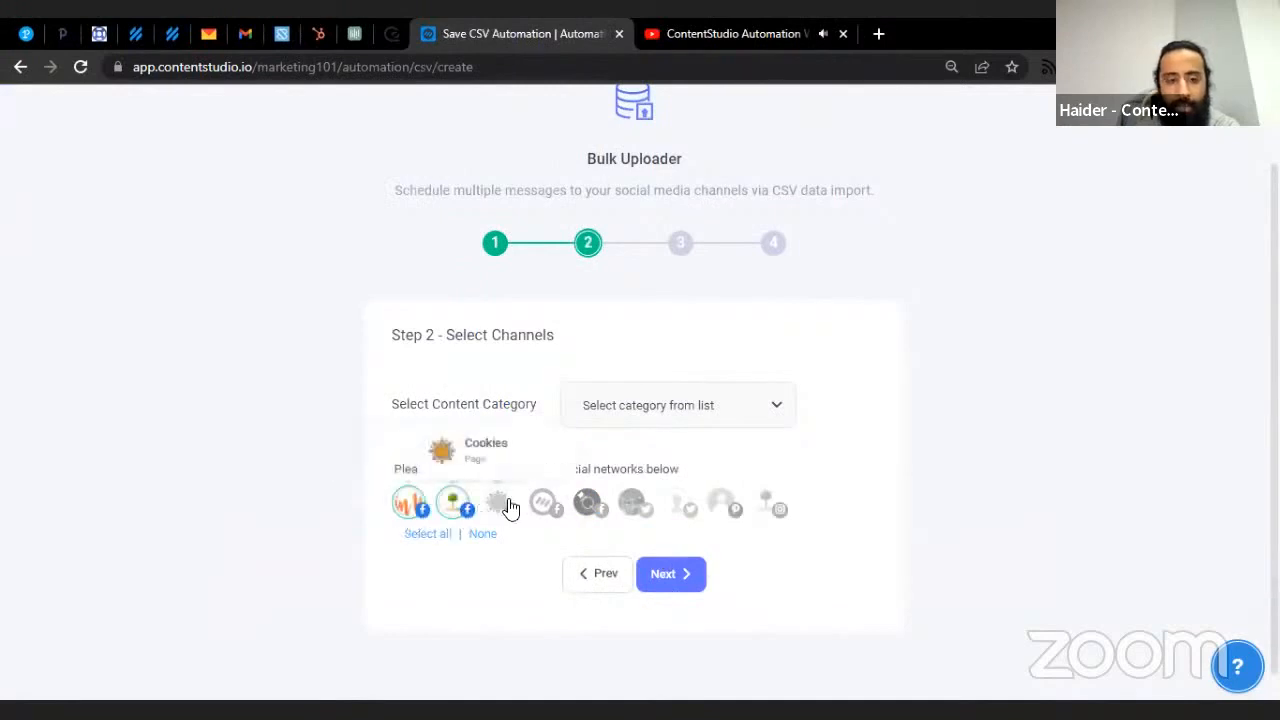
pyautogui.click(658, 575)
pyautogui.scroll(-2, 569, 500)
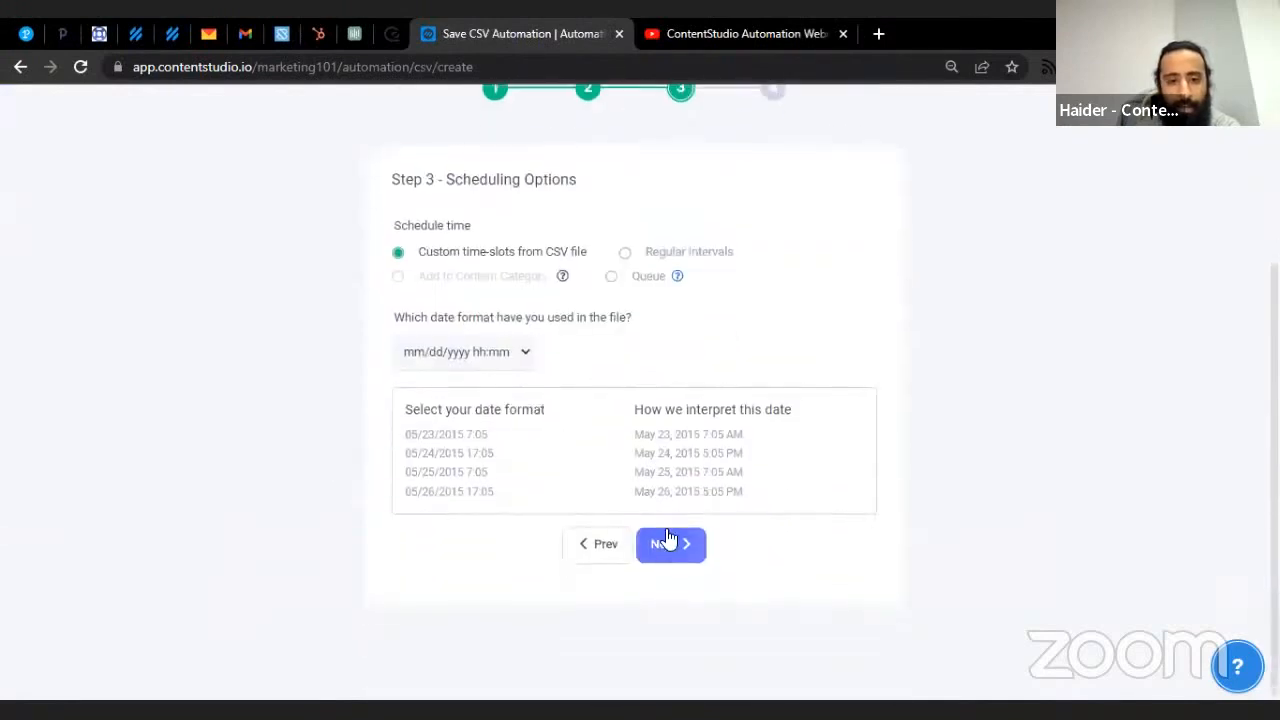
pyautogui.click(670, 256)
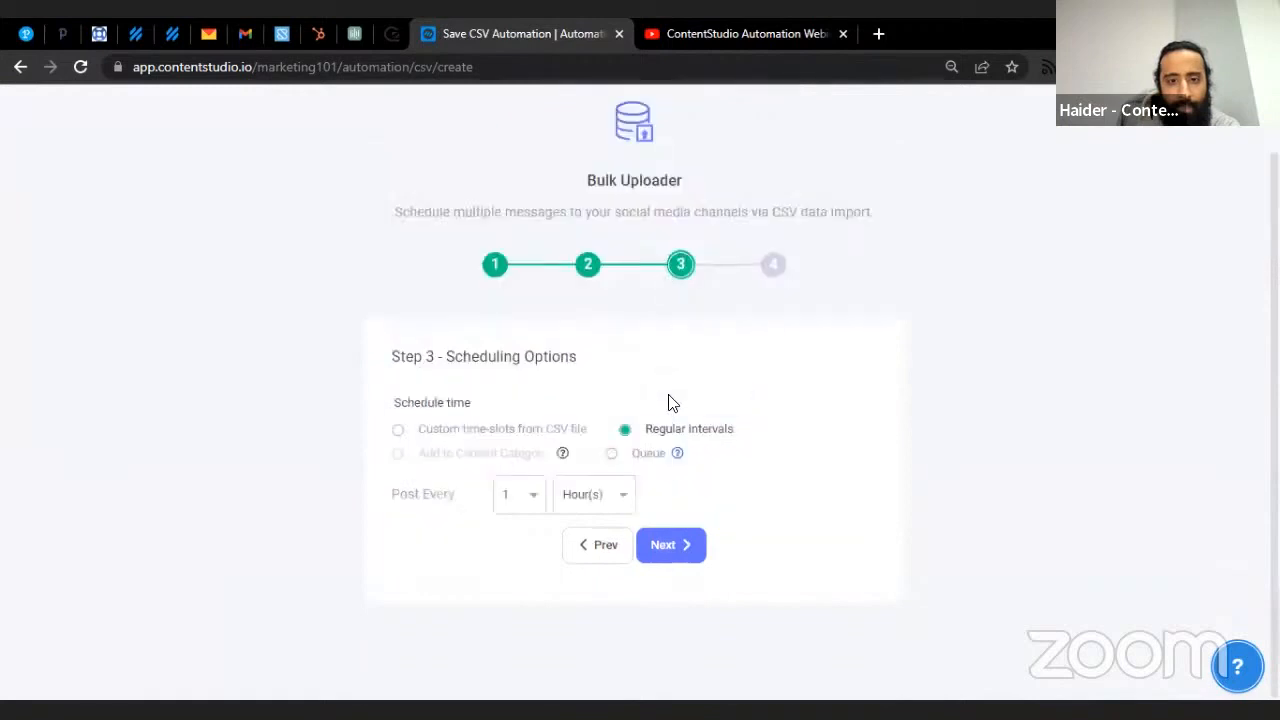
pyautogui.click(663, 544)
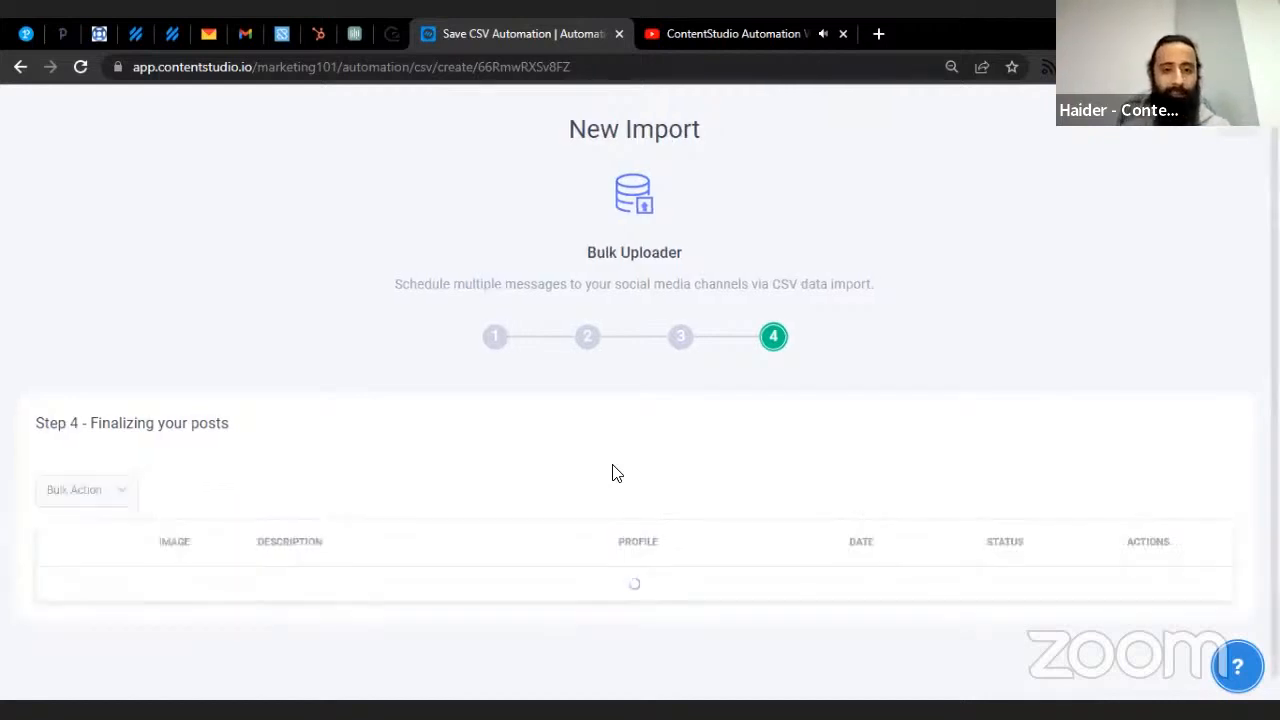
# - Review the five Ready posts scheduled hourly on Feb 15, 2022, 05:40 pm to 09:40 pm
pyautogui.scroll(-3, 540, 330)
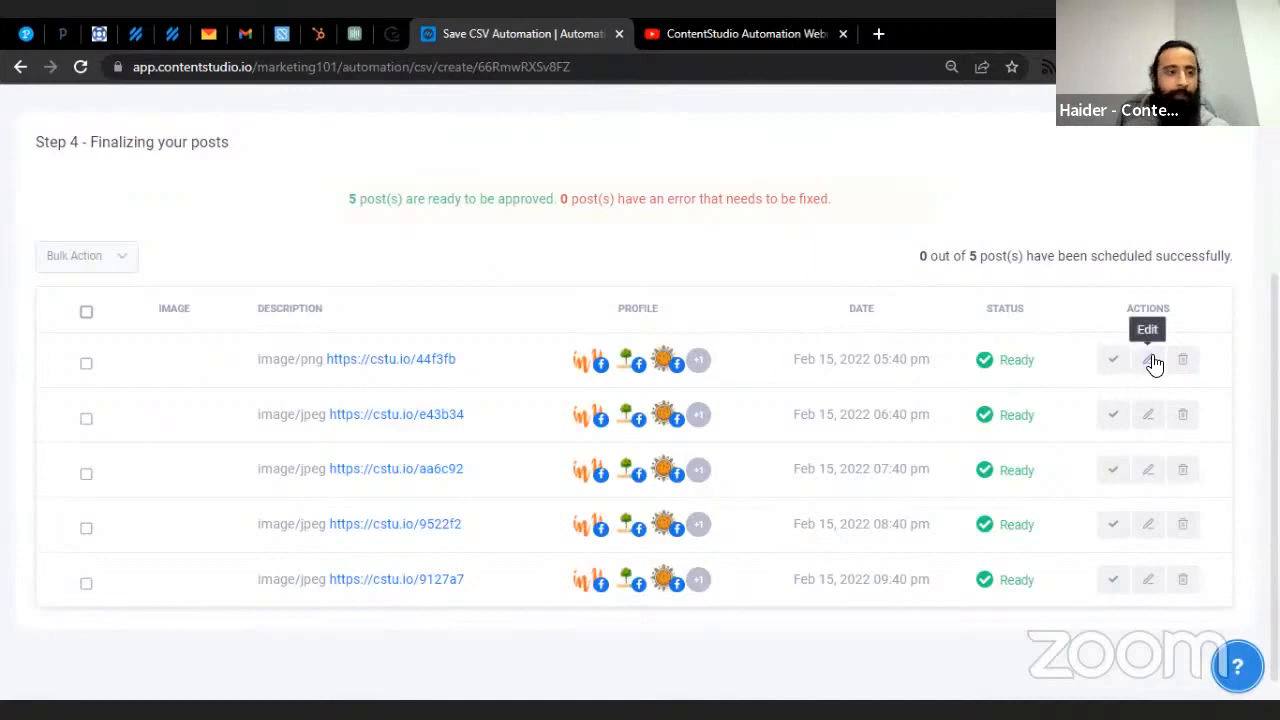
pyautogui.scroll(3, 1026, 303)
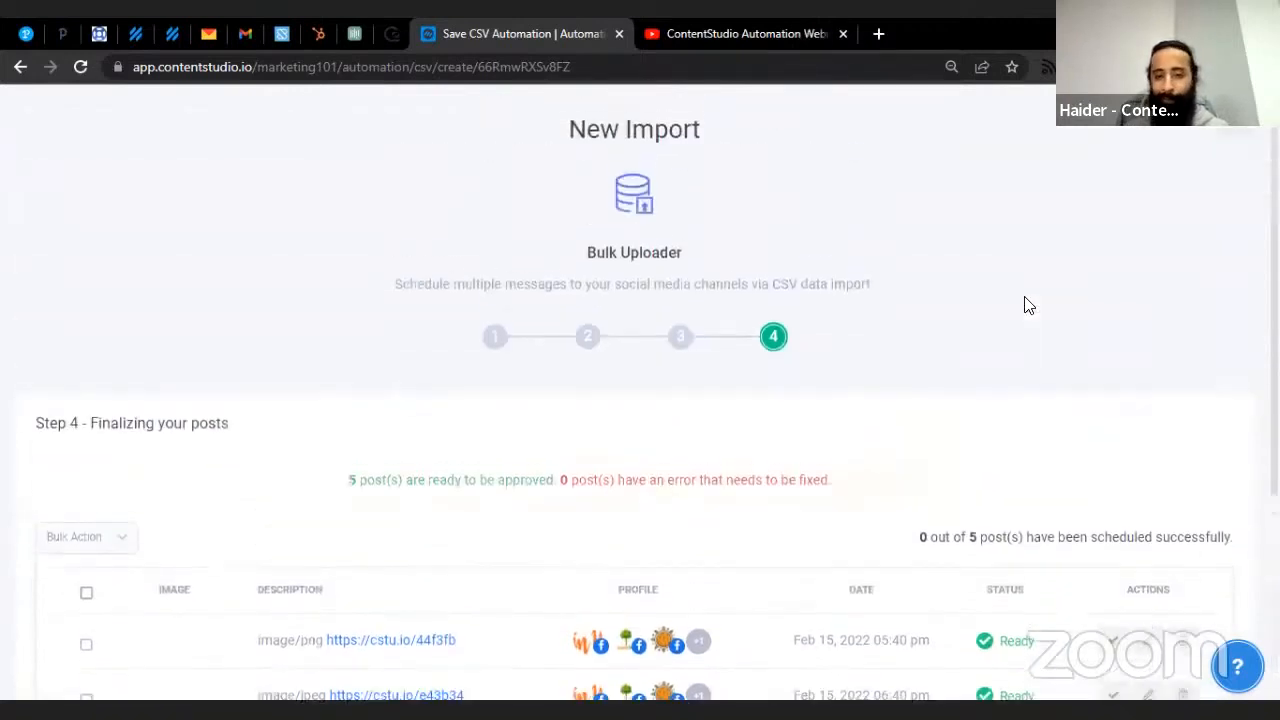
pyautogui.scroll(-3, 1026, 307)
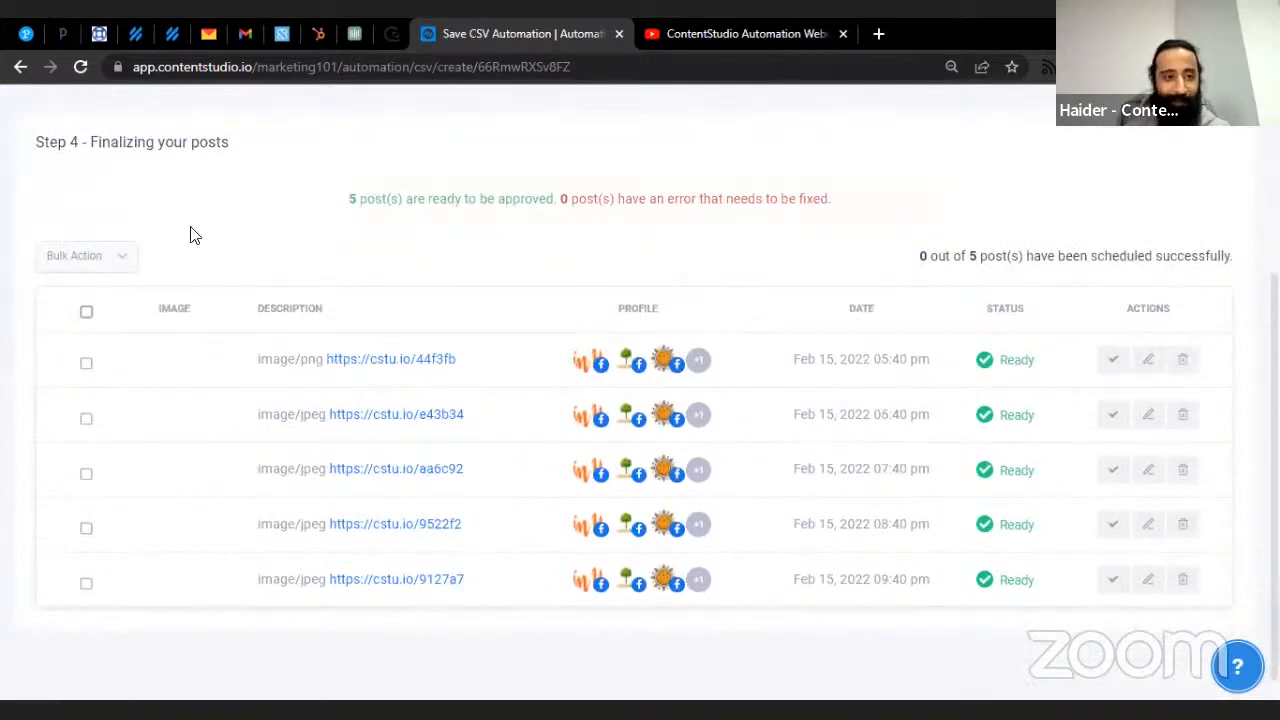
pyautogui.click(1149, 362)
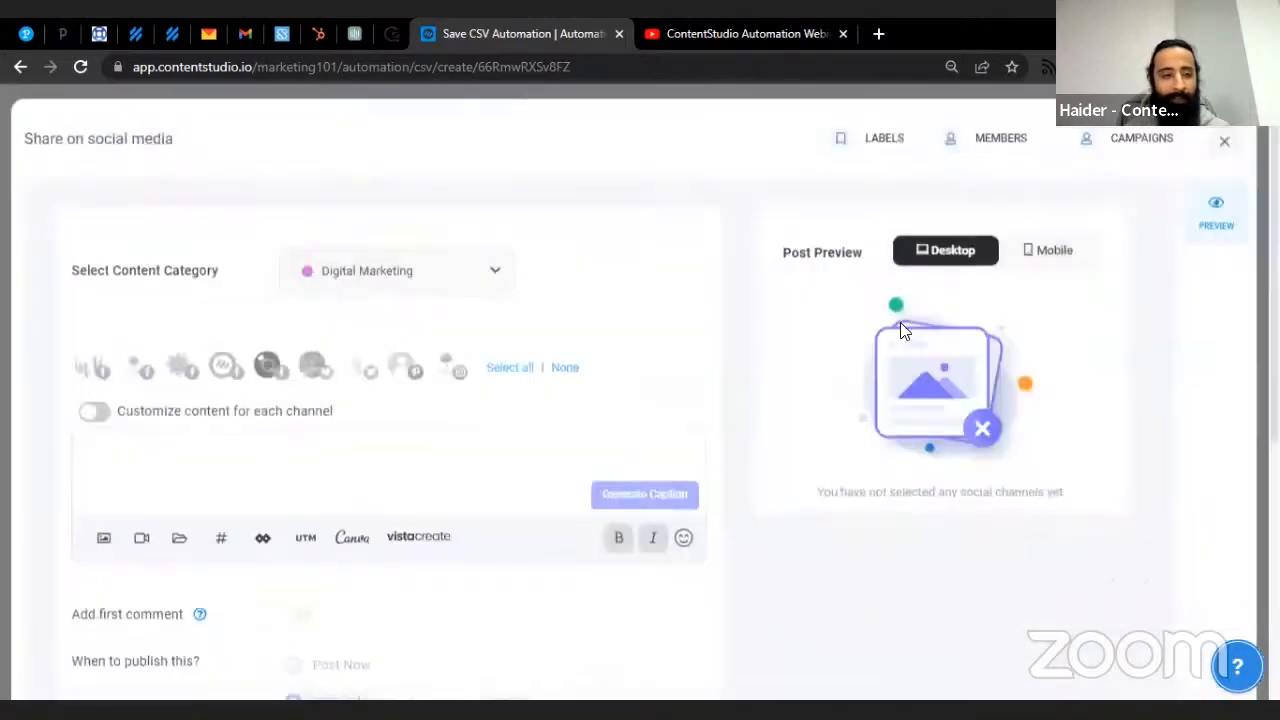
pyautogui.scroll(-3, 230, 374)
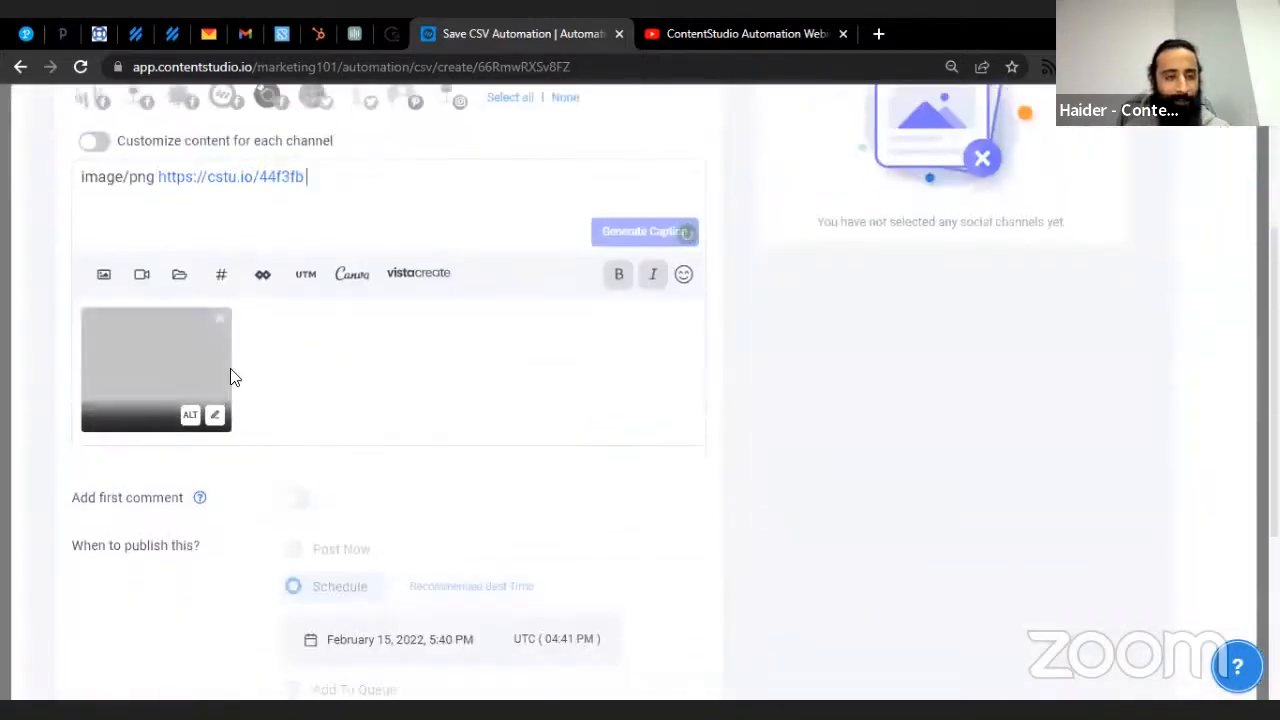
pyautogui.scroll(3, 234, 374)
pyautogui.hotkey('ctrl', 'a')
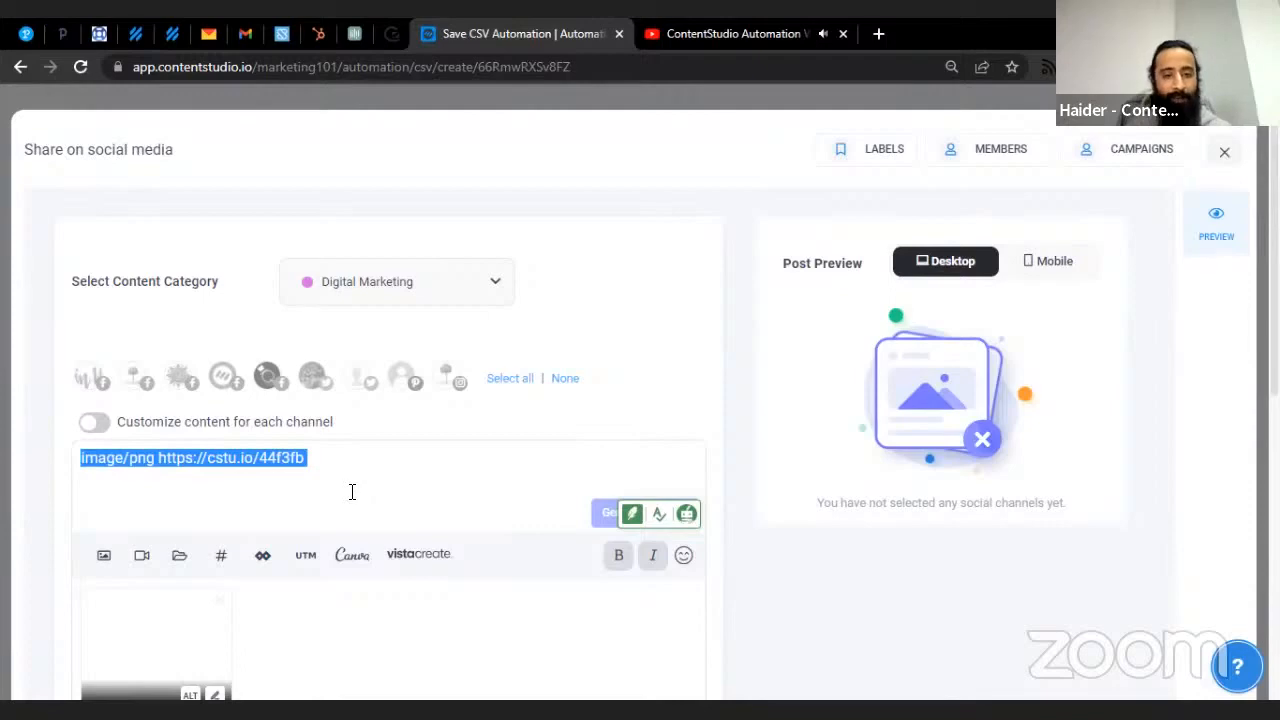
pyautogui.scroll(-3, 354, 491)
pyautogui.scroll(3, 613, 453)
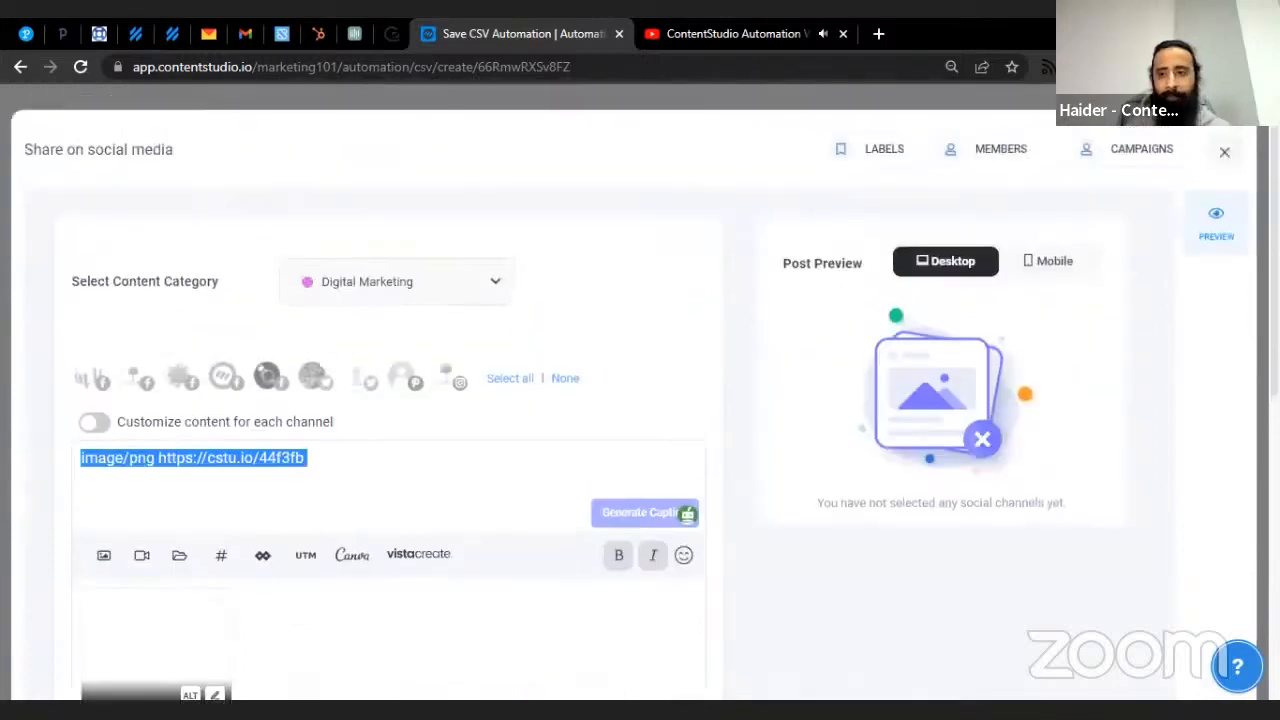
pyautogui.click(1223, 152)
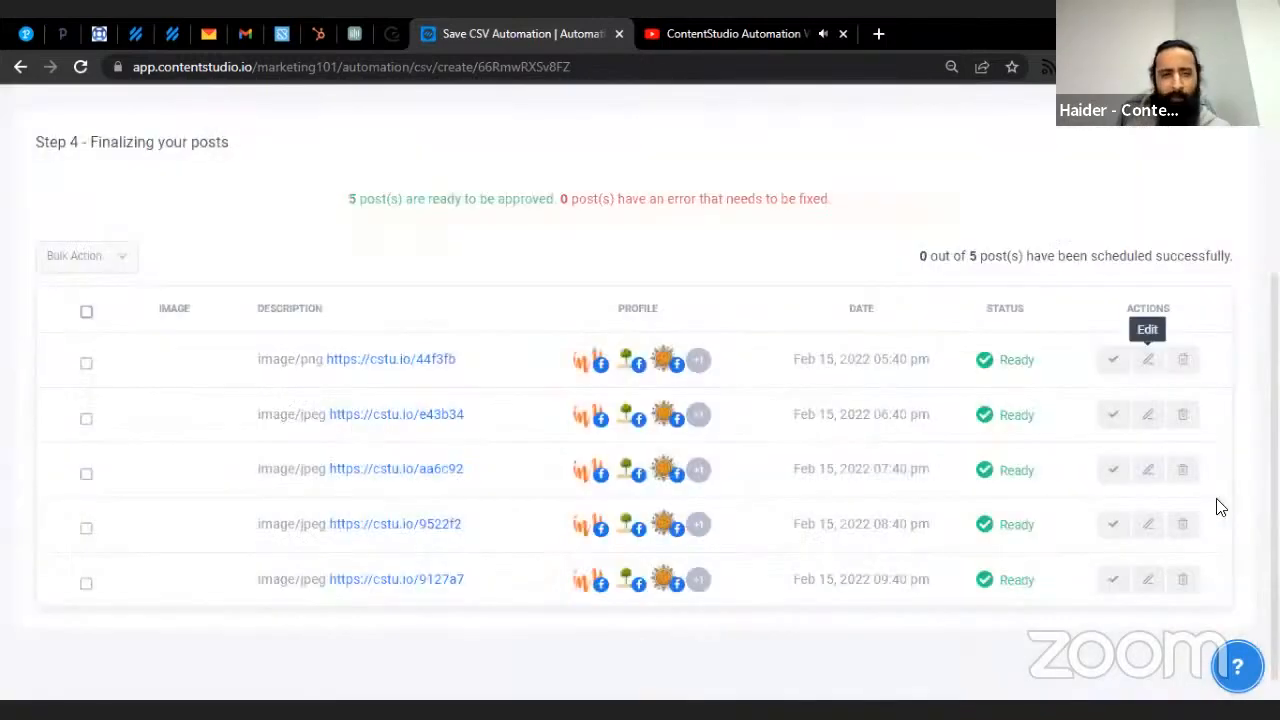
# - Close the import wizard and confirm leaving, returning to Automation Recipes
pyautogui.scroll(3, 918, 388)
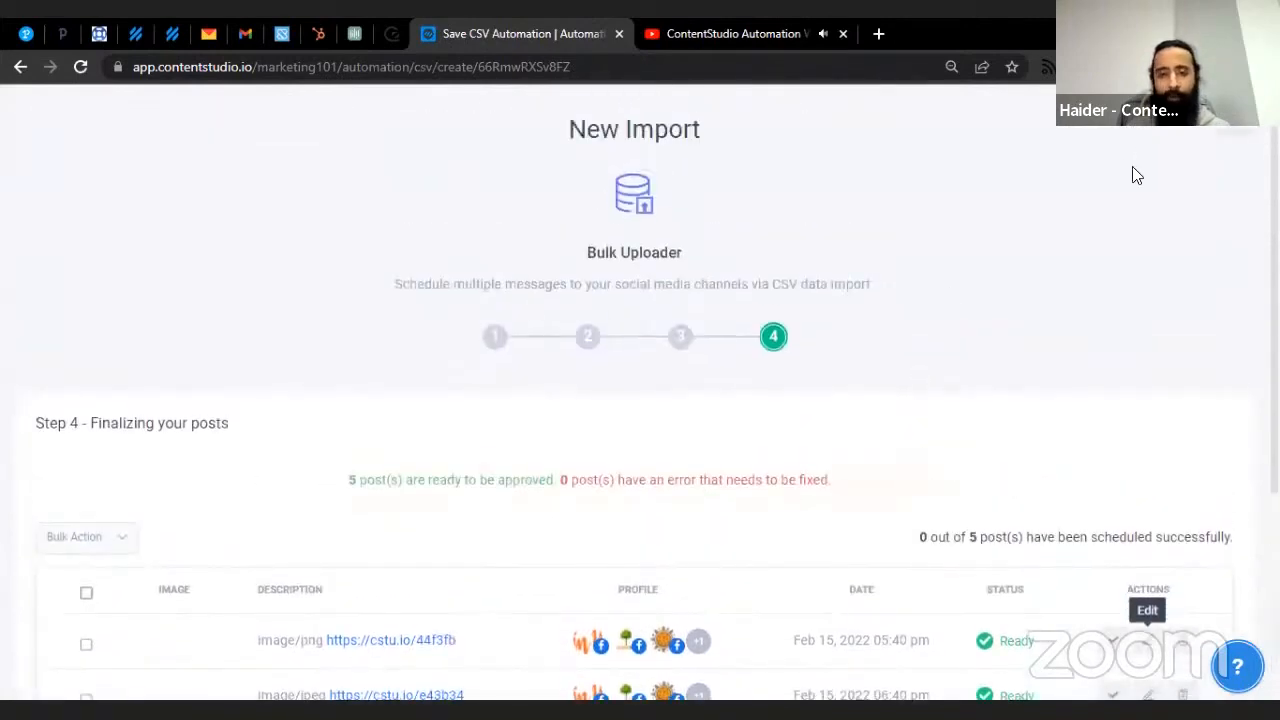
pyautogui.click(1228, 130)
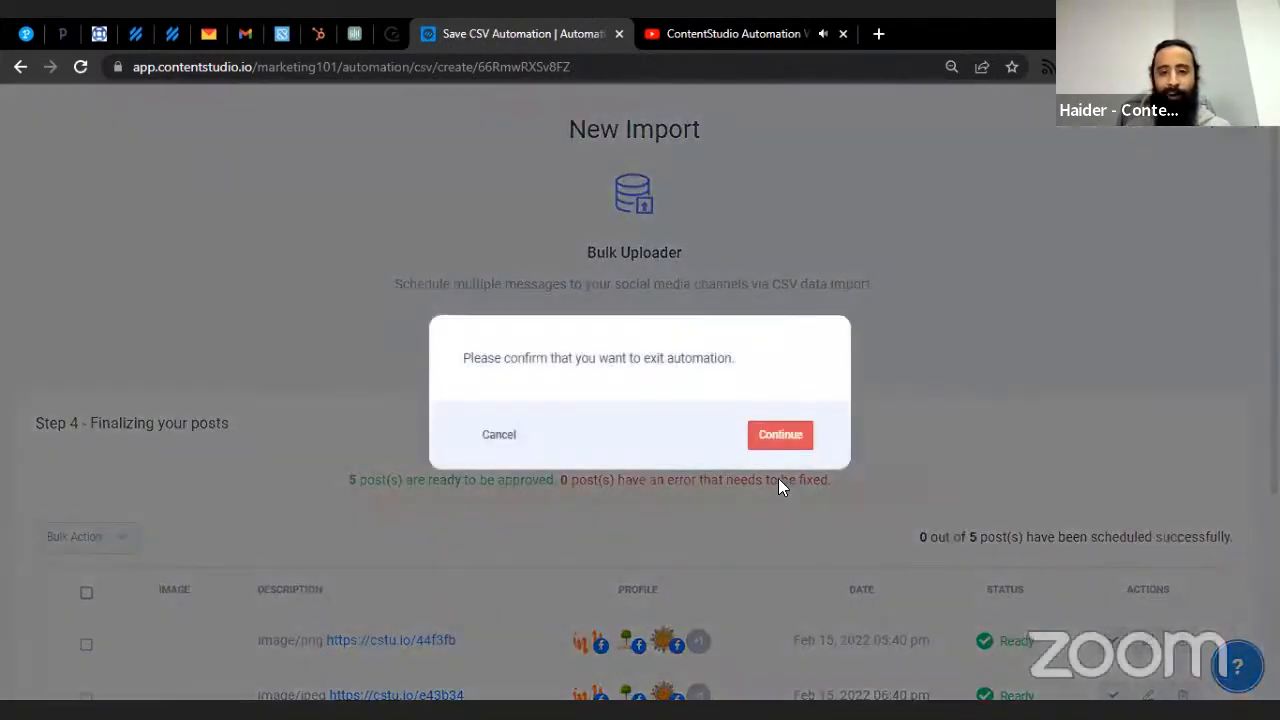
pyautogui.click(778, 436)
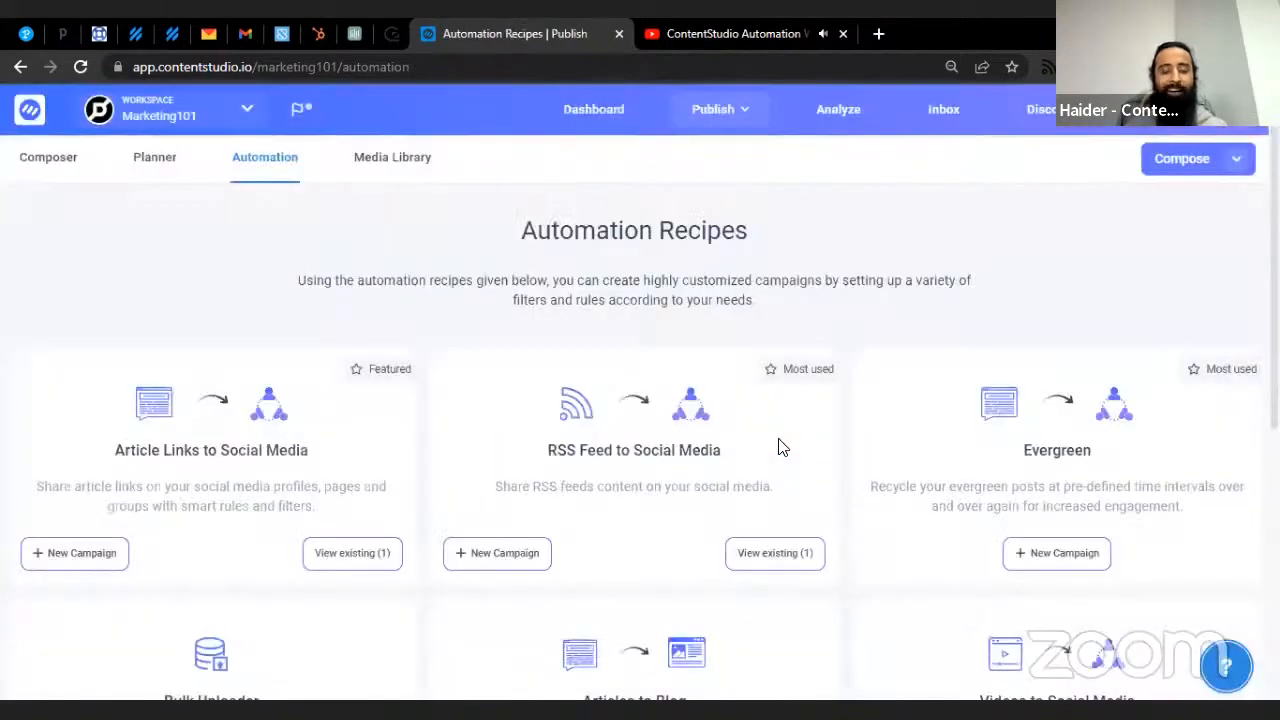